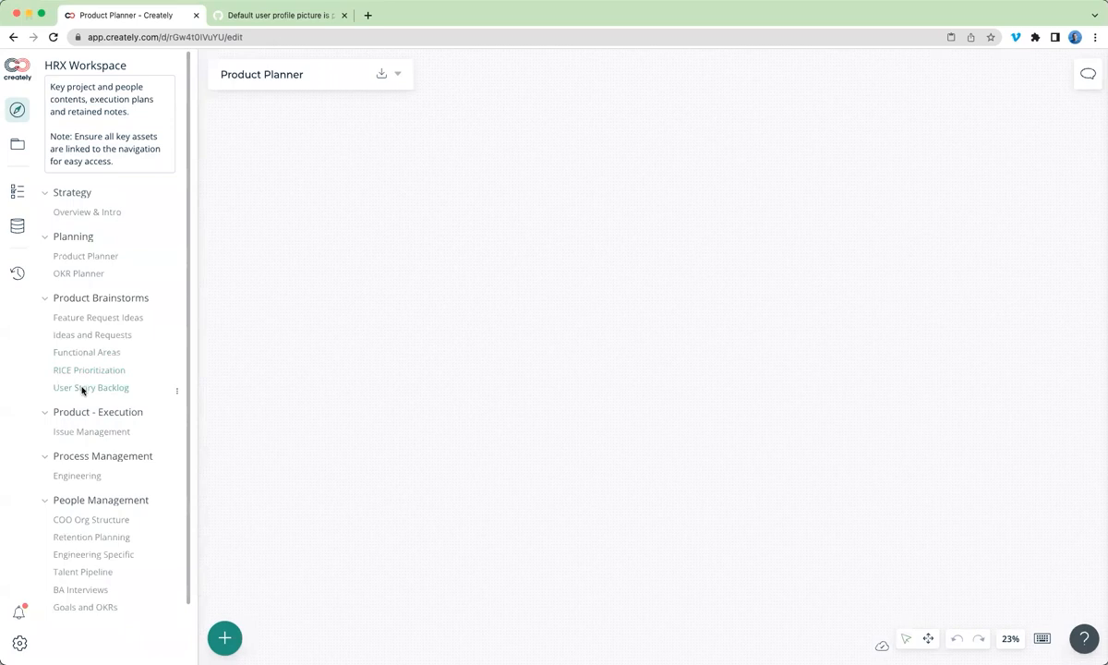
- Hide the workspace navigation and bring the Feature Request Ideas notes into close view on the canvas
mouse_move(82, 390)
mouse_down()
mouse_move(87, 333)
mouse_move(89, 390)
mouse_up()
click(168, 96)
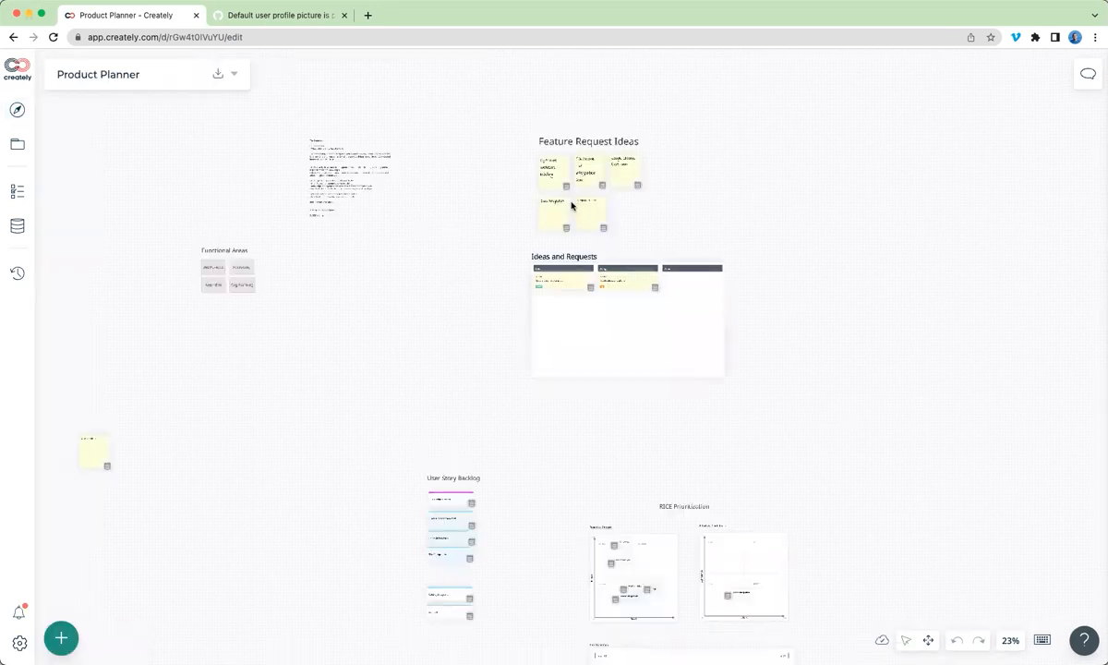
scroll(582, 201, up, 10)
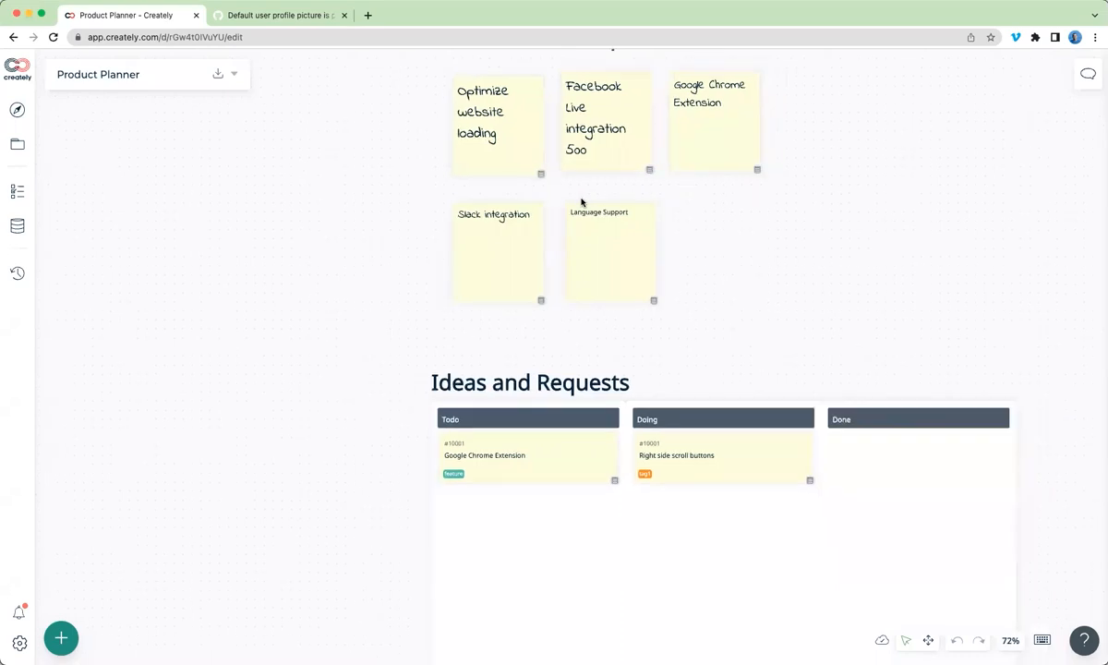
scroll(582, 201, up, 1)
scroll(582, 202, right, 1)
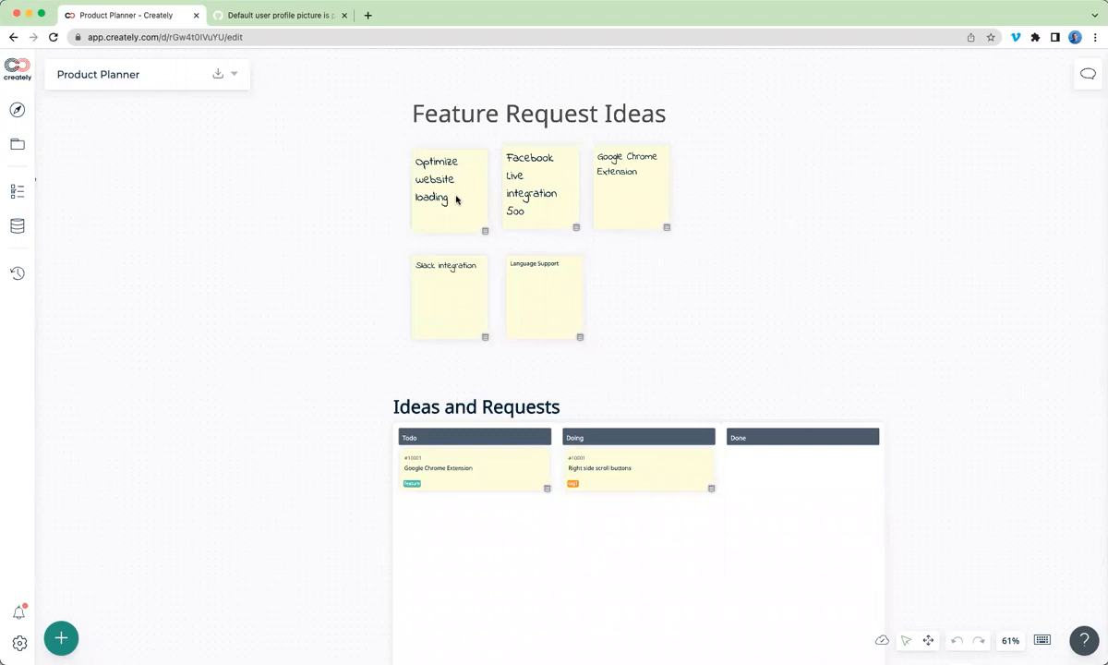
scroll(457, 199, up, 3)
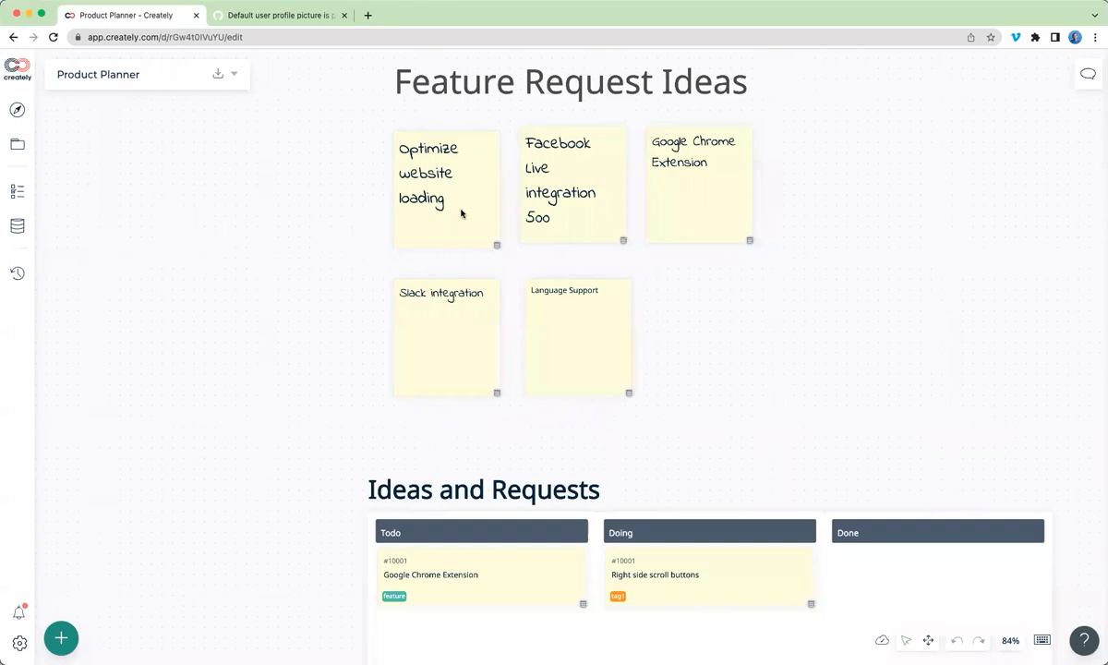
- Copy the "Optimize website loading" note and paste the copy in the empty area beside the Feature Request Ideas notes
click(461, 209)
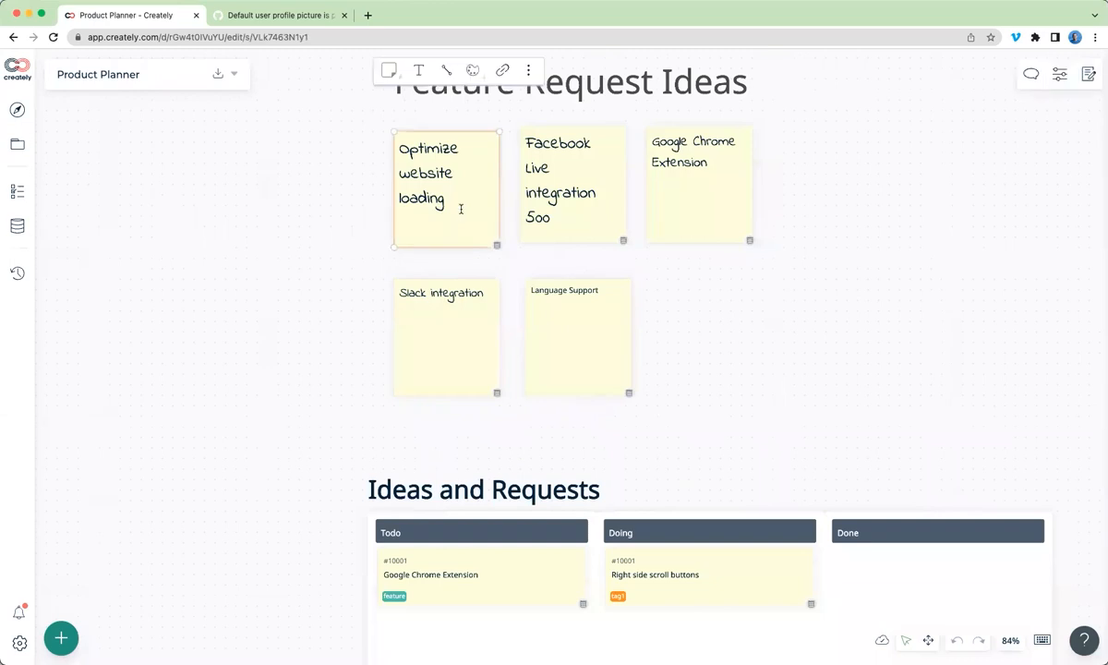
scroll(461, 209, up, 1)
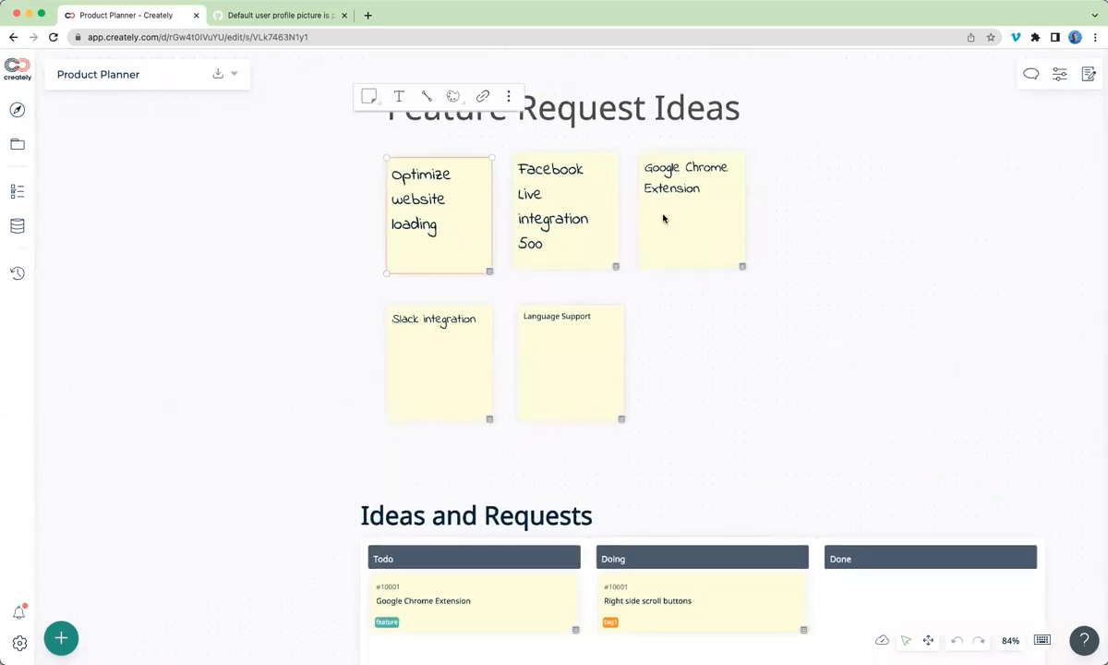
right_click(442, 199)
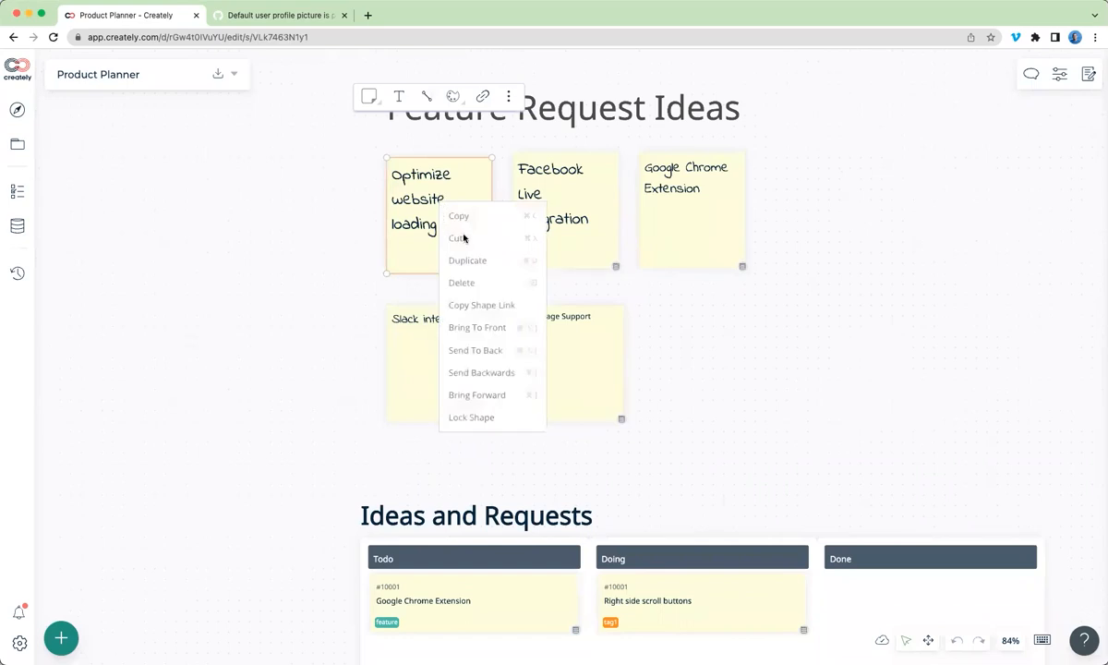
click(462, 216)
click(342, 213)
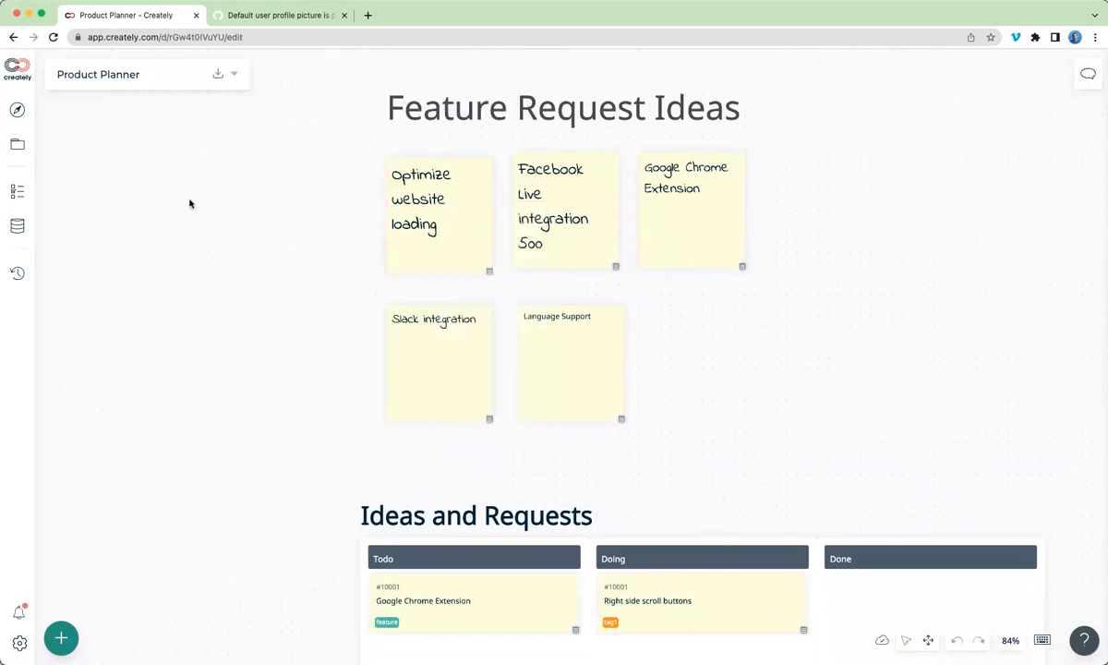
right_click(191, 203)
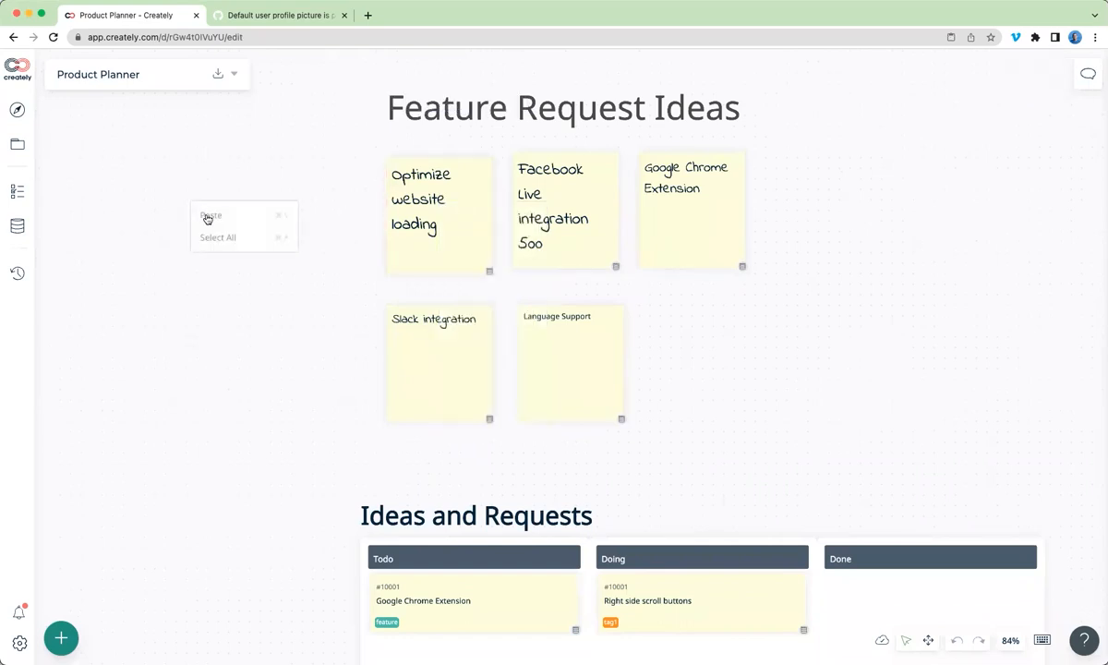
click(208, 217)
drag(262, 247, 238, 256)
- Append "2" to the copied note's text, and append "3" to the original note's text so it reads "Optimize website loading 23"
double_click(240, 249)
text(2)
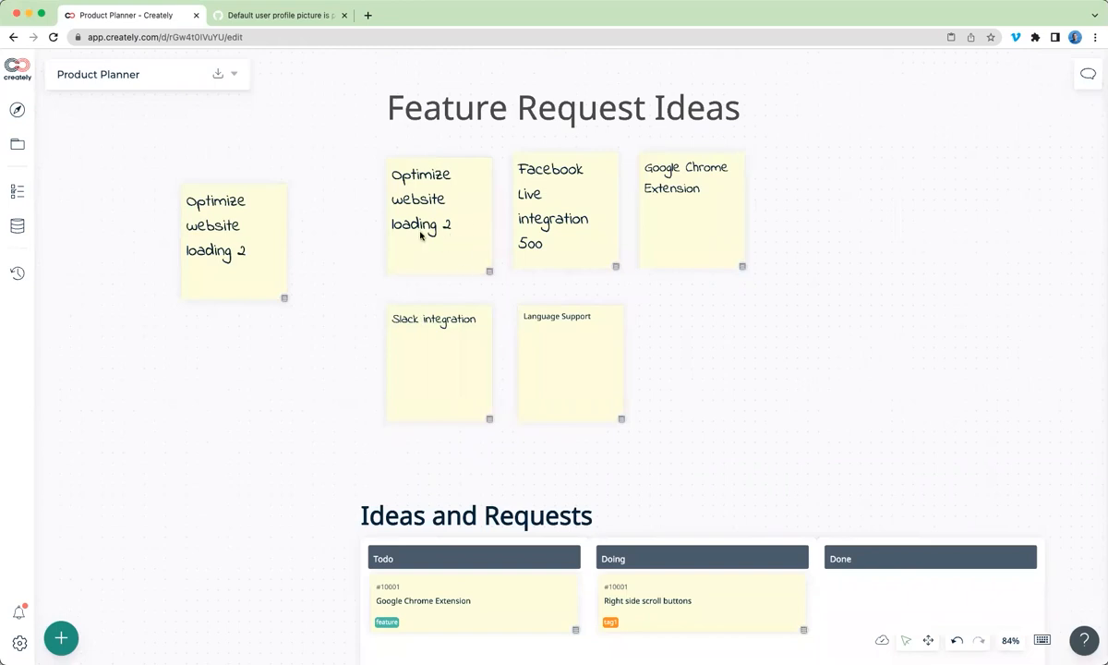
double_click(460, 209)
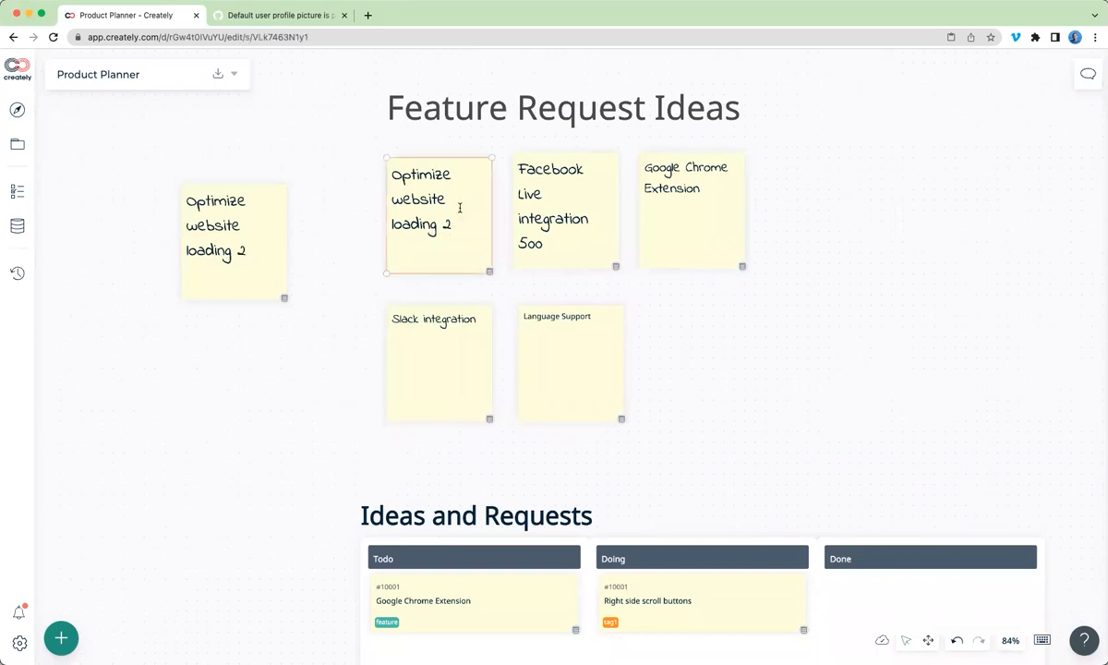
text(3)
click(353, 259)
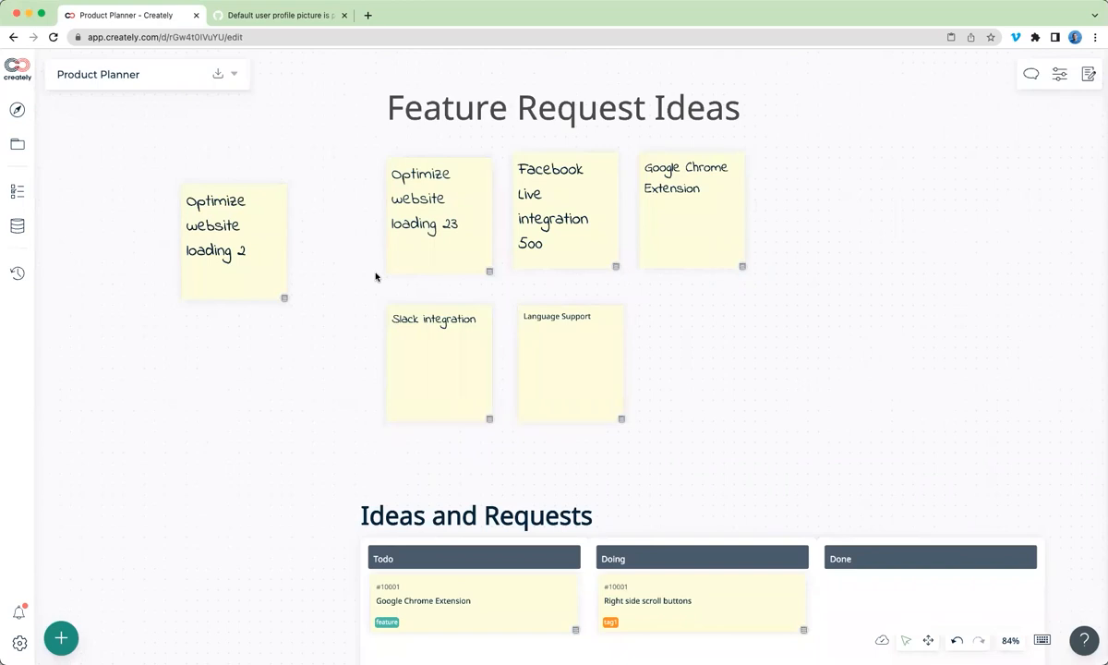
click(250, 261)
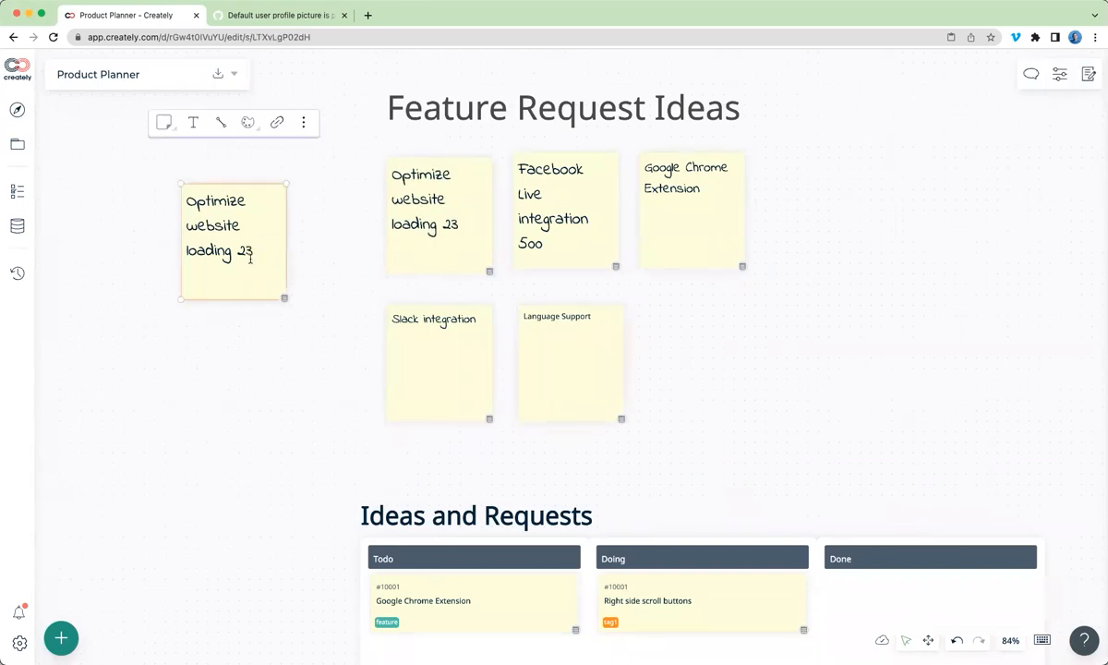
- Open the original "Optimize website loading 23" note's detailed notes and browse the content blocks that can be inserted below Pending Items
click(406, 242)
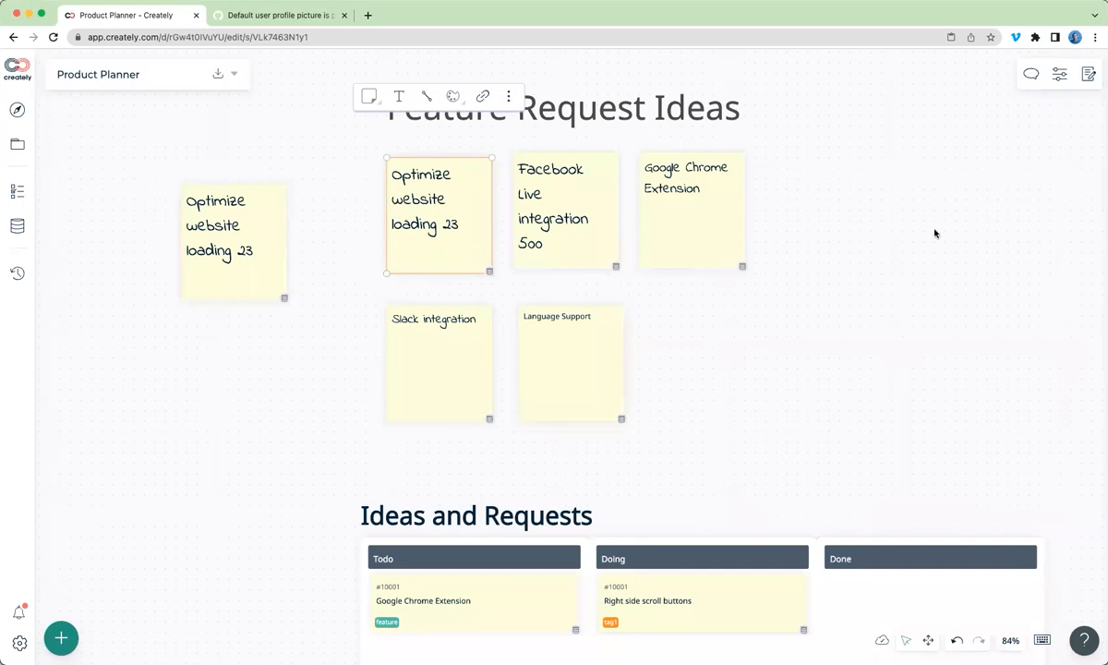
click(1087, 74)
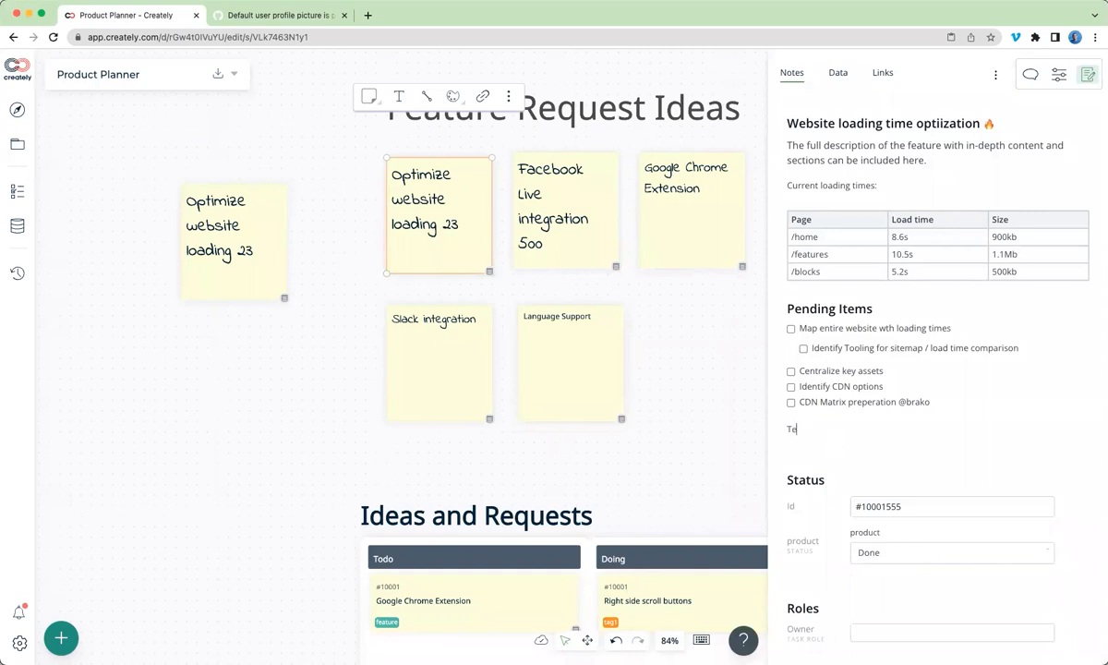
key(BackSpace)
text(/)
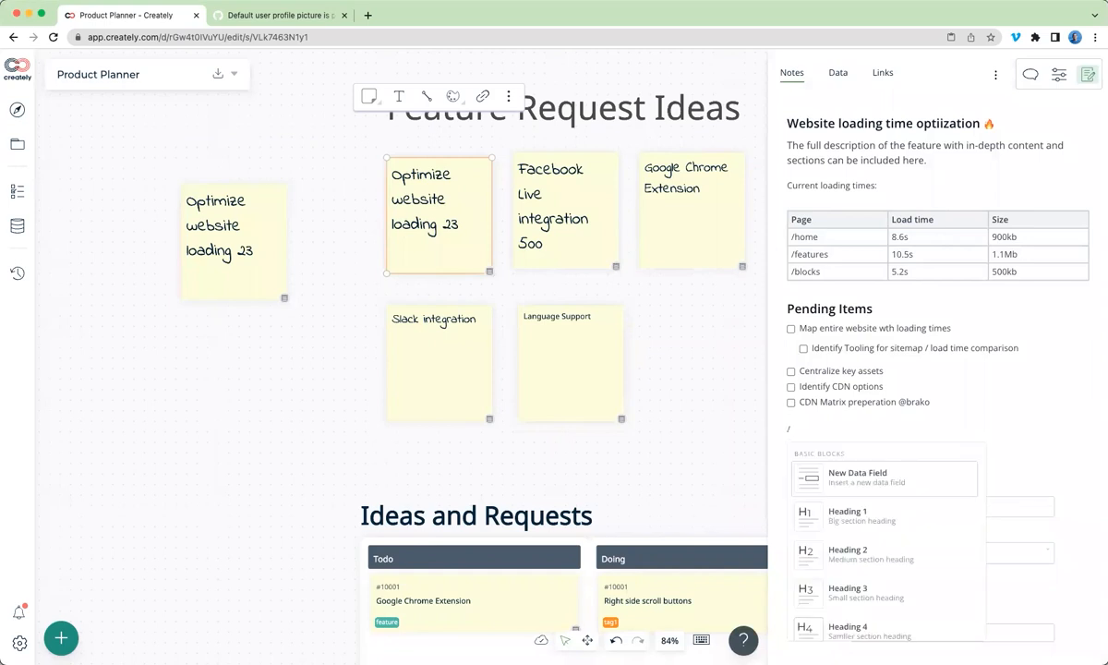
scroll(869, 552, down, 3)
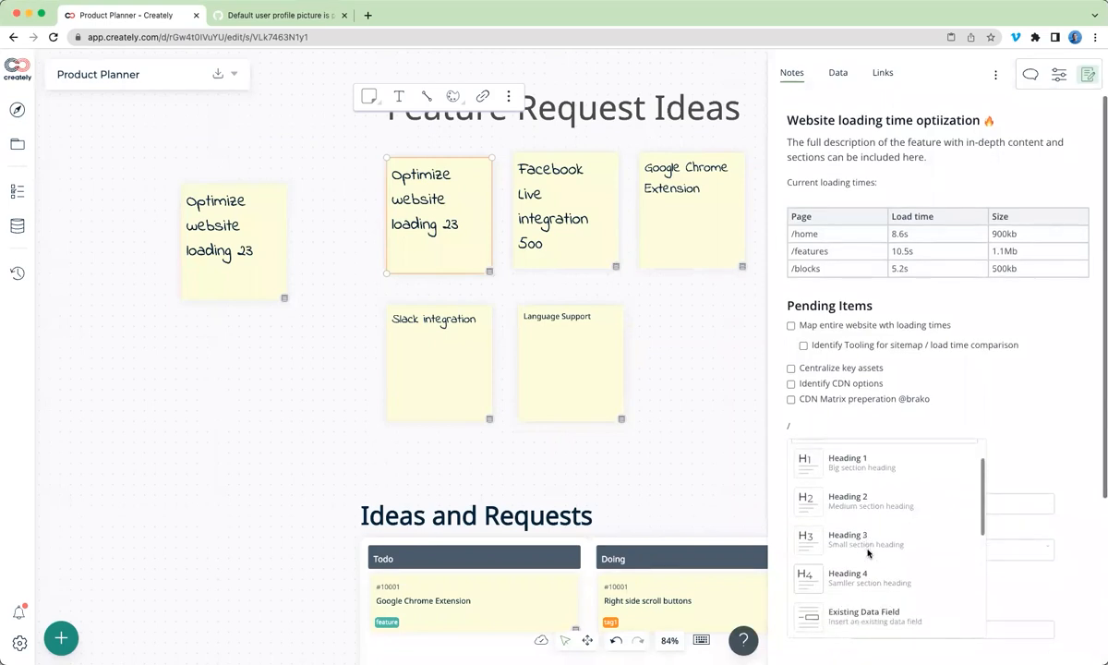
scroll(869, 552, down, 3)
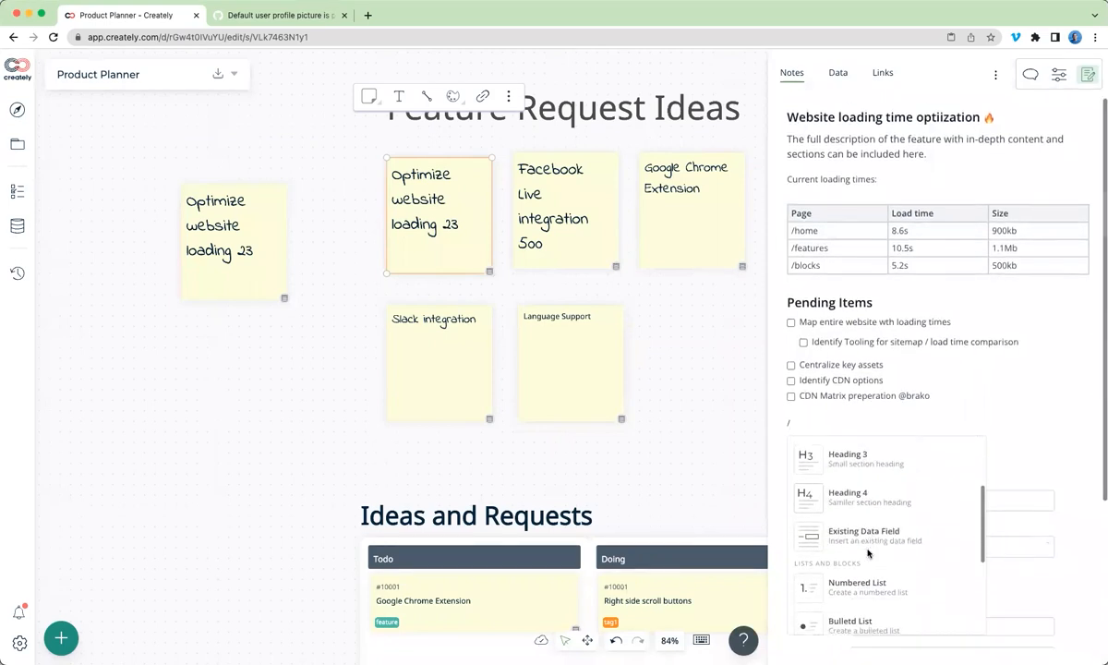
scroll(868, 552, down, 3)
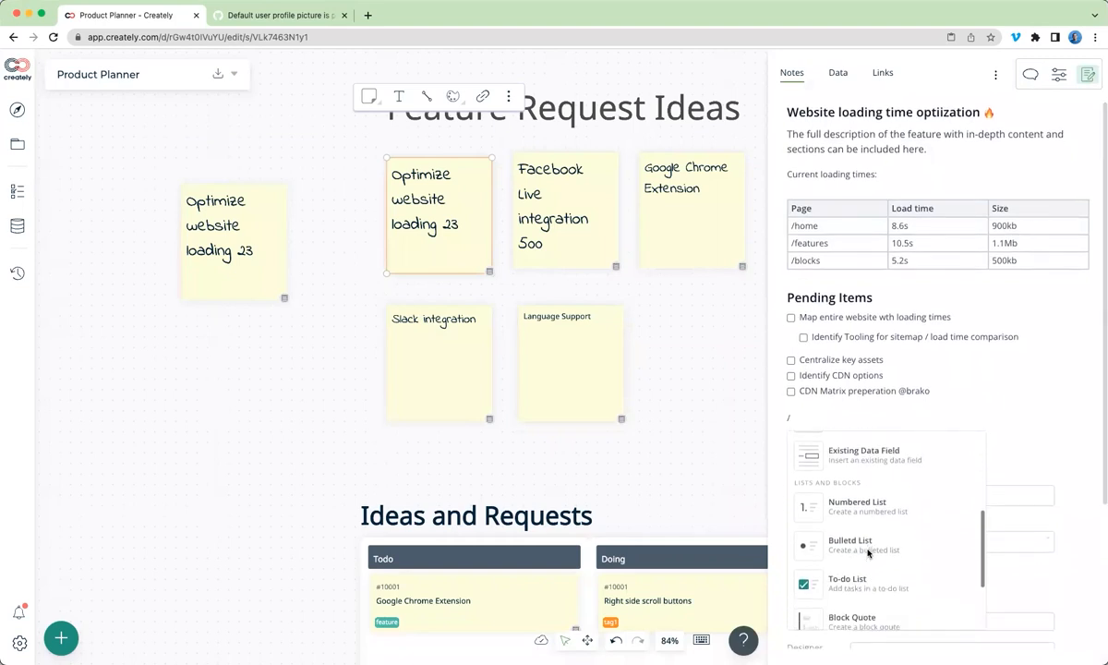
scroll(869, 552, down, 3)
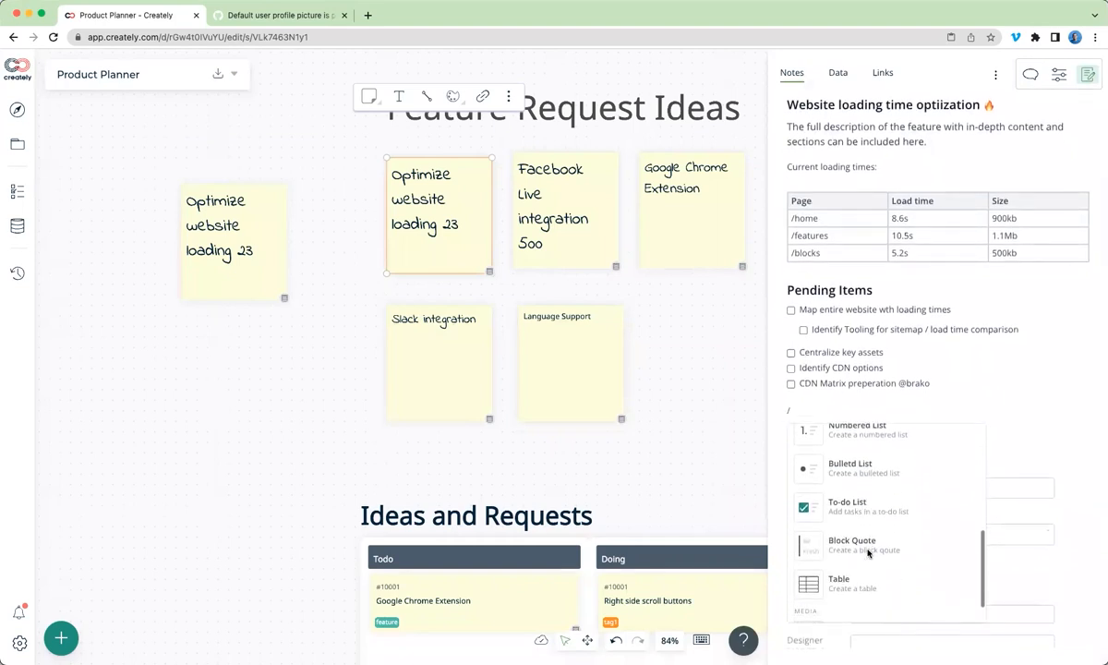
scroll(868, 552, down, 2)
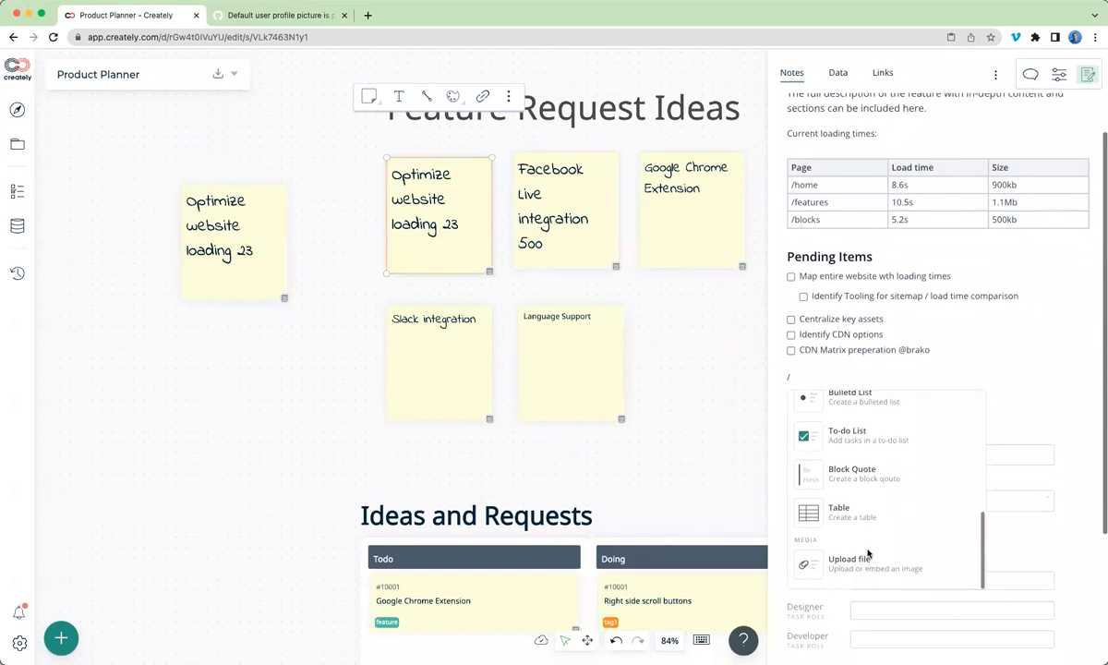
scroll(868, 553, up, 5)
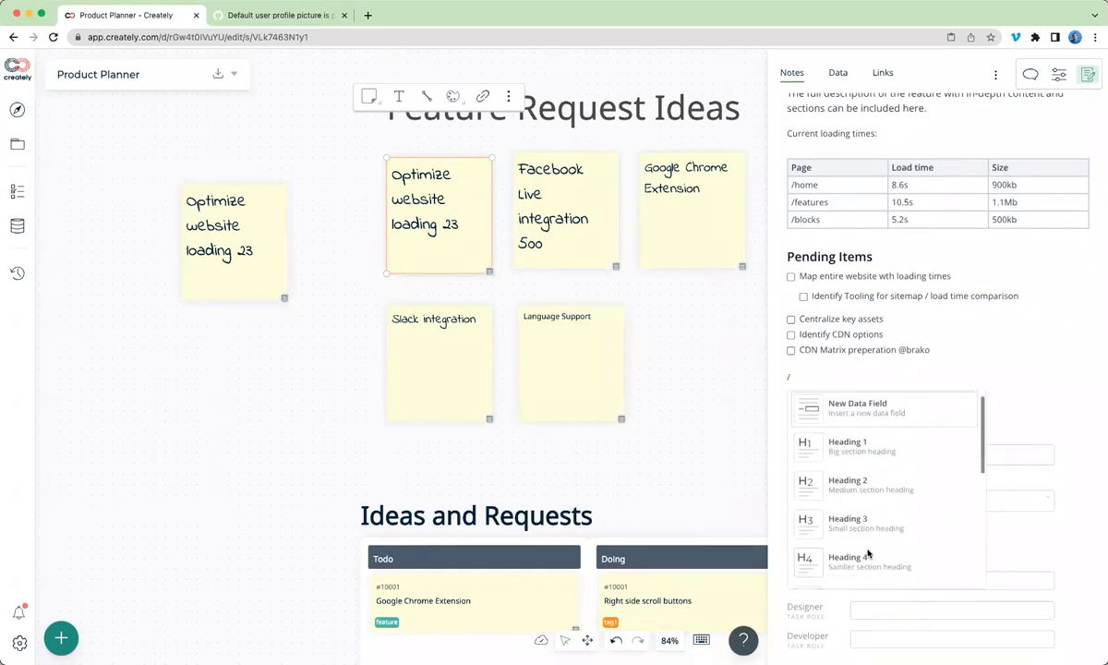
scroll(868, 553, up, 2)
click(813, 427)
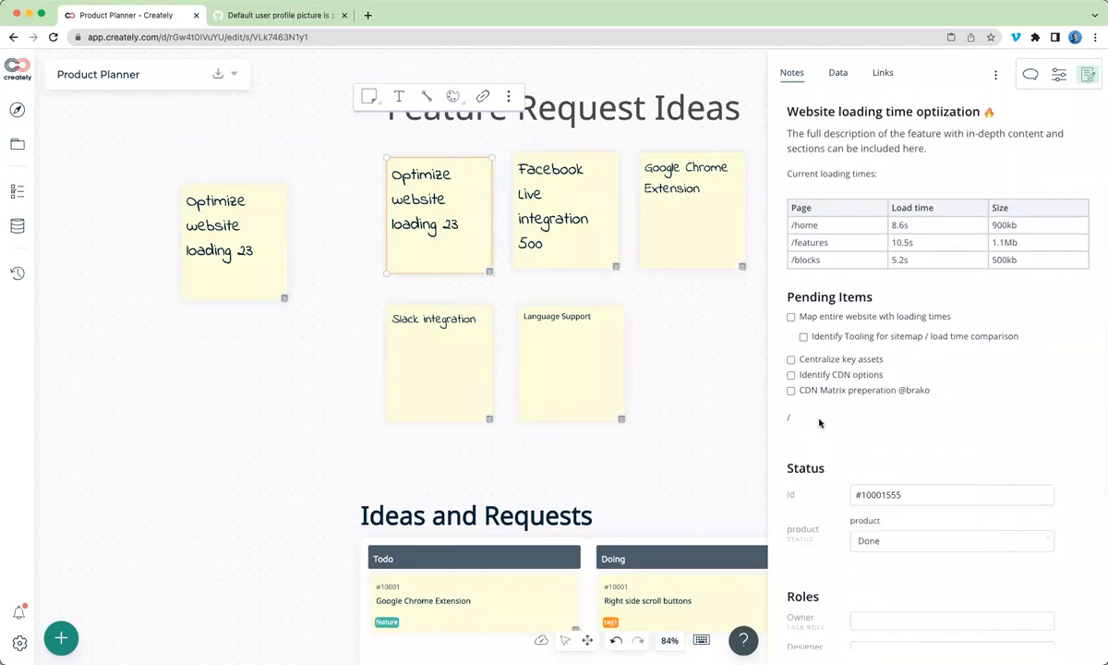
key(BackSpace)
scroll(885, 446, up, 1)
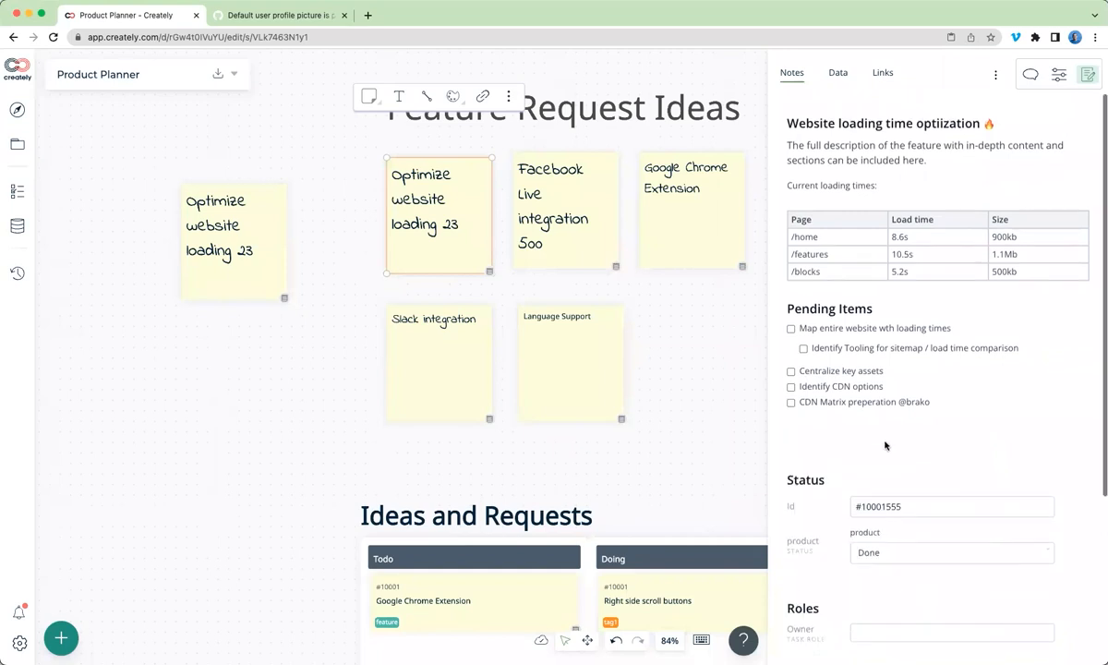
- Review the note's data fields and the option to add a data field, and return to its detailed notes
click(839, 74)
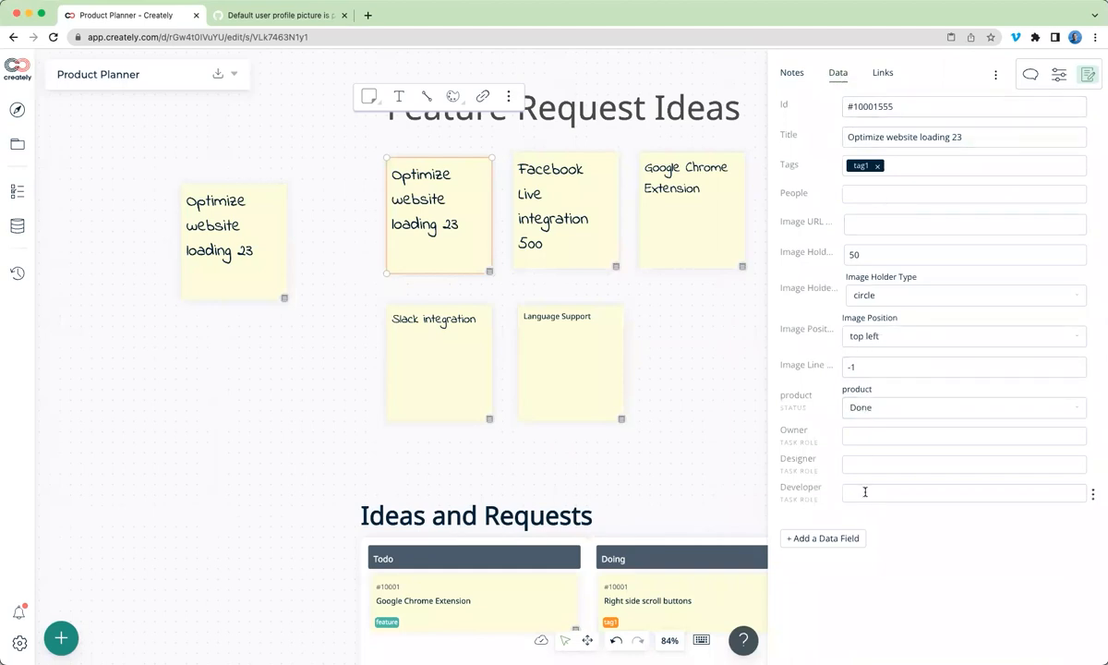
click(804, 541)
click(791, 76)
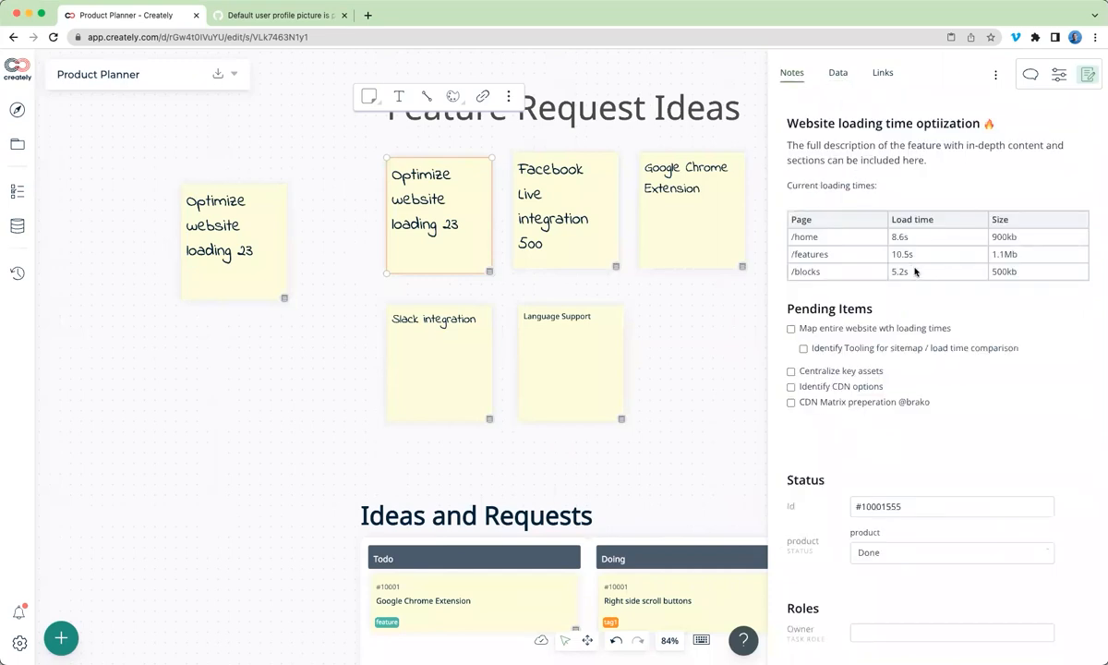
- Move the copied "Optimize website loading 23" note into the Todo column of the Ideas and Requests board
click(676, 441)
scroll(678, 440, left, 5)
scroll(678, 440, down, 2)
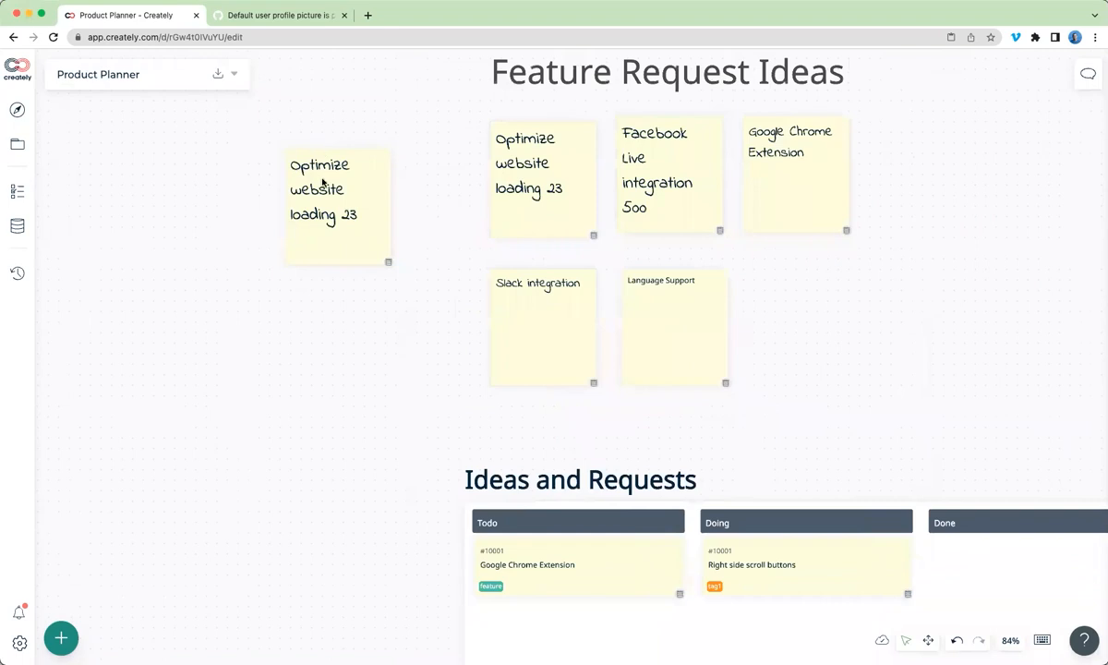
click(345, 212)
drag(351, 170, 313, 502)
scroll(501, 456, down, 4)
scroll(501, 456, down, 5)
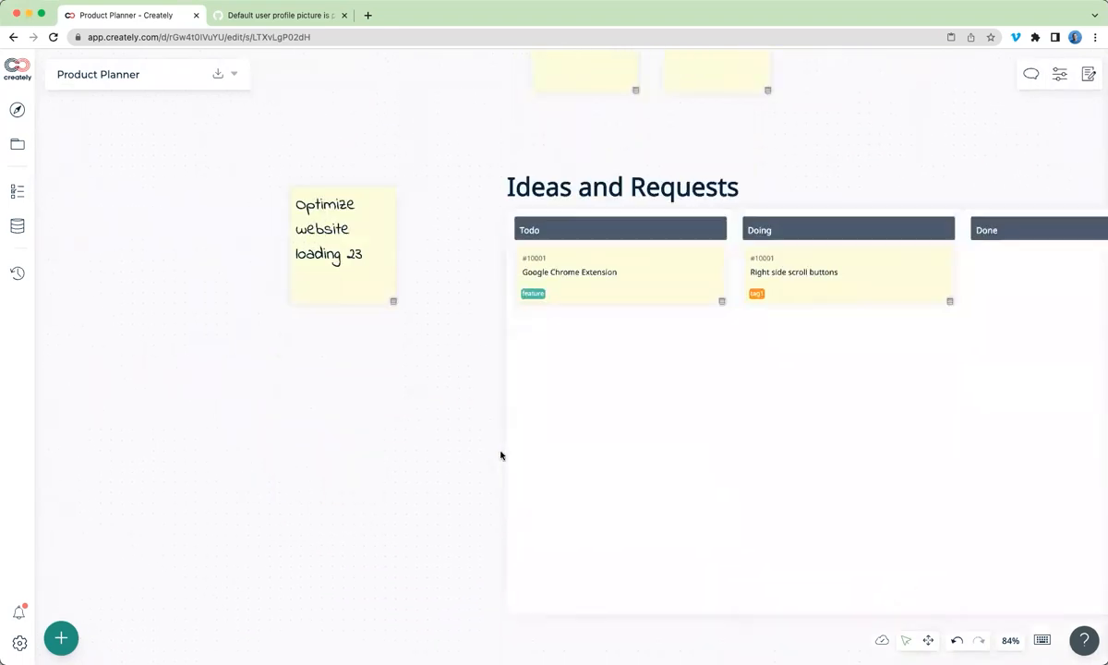
click(332, 247)
drag(335, 234, 604, 416)
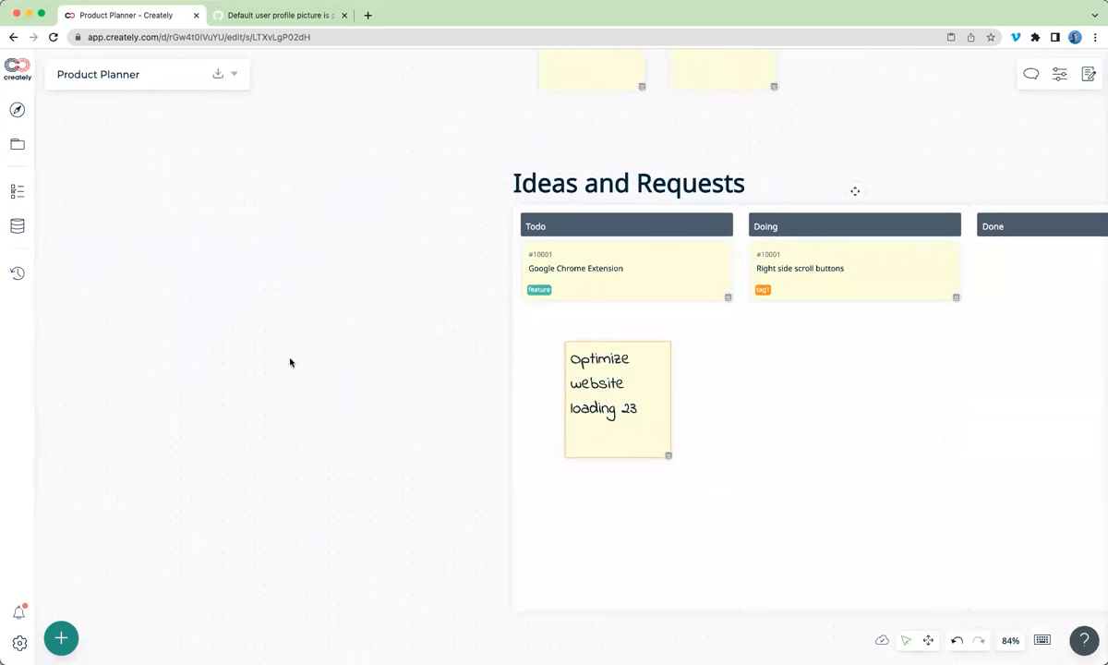
click(194, 357)
scroll(195, 358, right, 5)
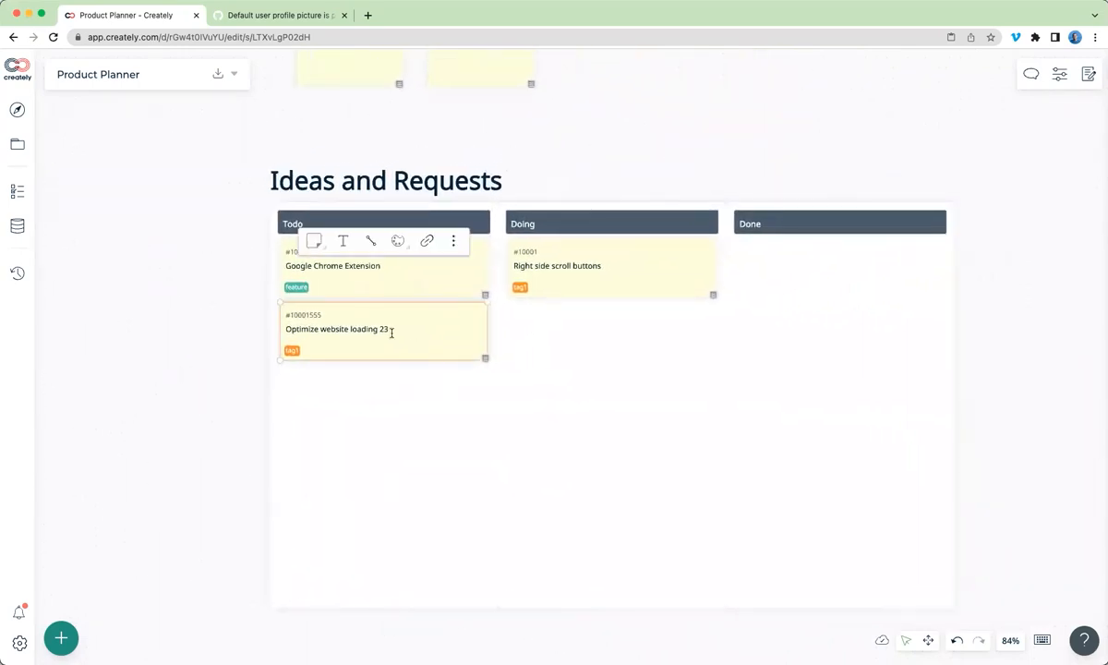
- Move the "Optimize website loading 23" card to the Doing column and back to Todo, above "Google Chrome Extension"
drag(392, 333, 614, 363)
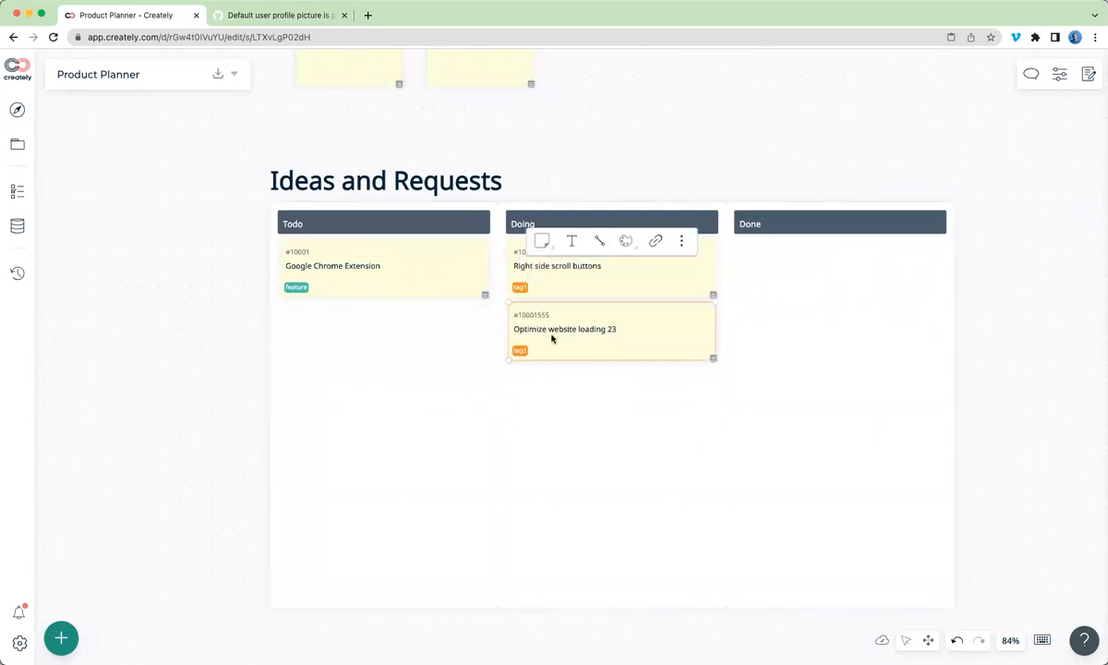
drag(599, 338, 419, 250)
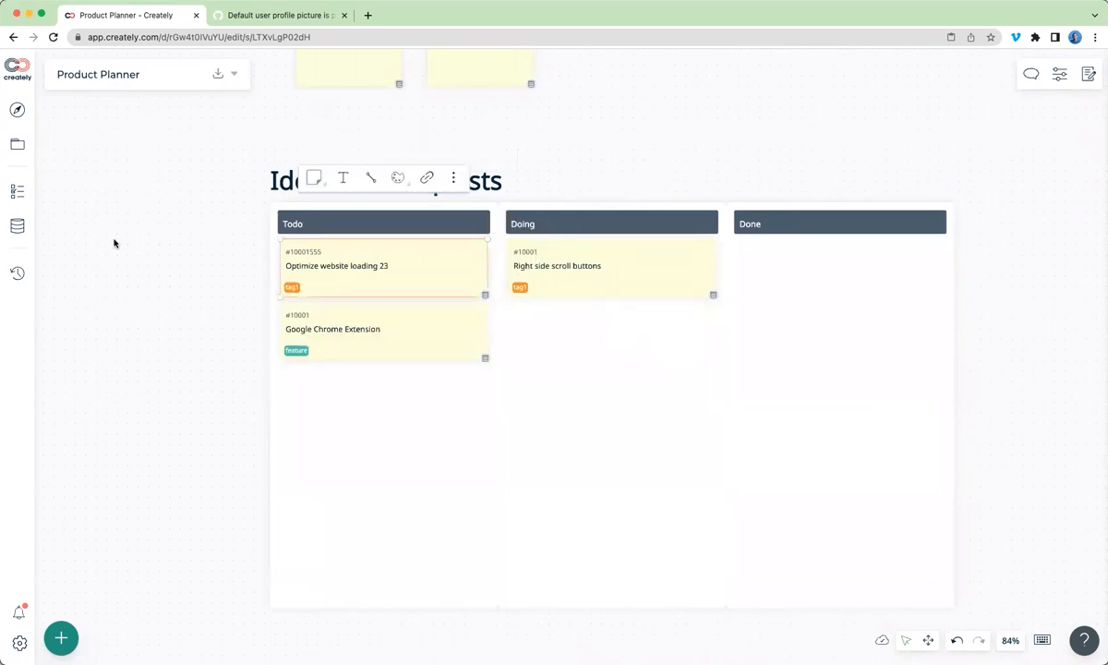
- Open the notes of the "Optimize website loading 23" card in the Todo column and set its product status to Doing
click(1088, 81)
scroll(888, 349, down, 3)
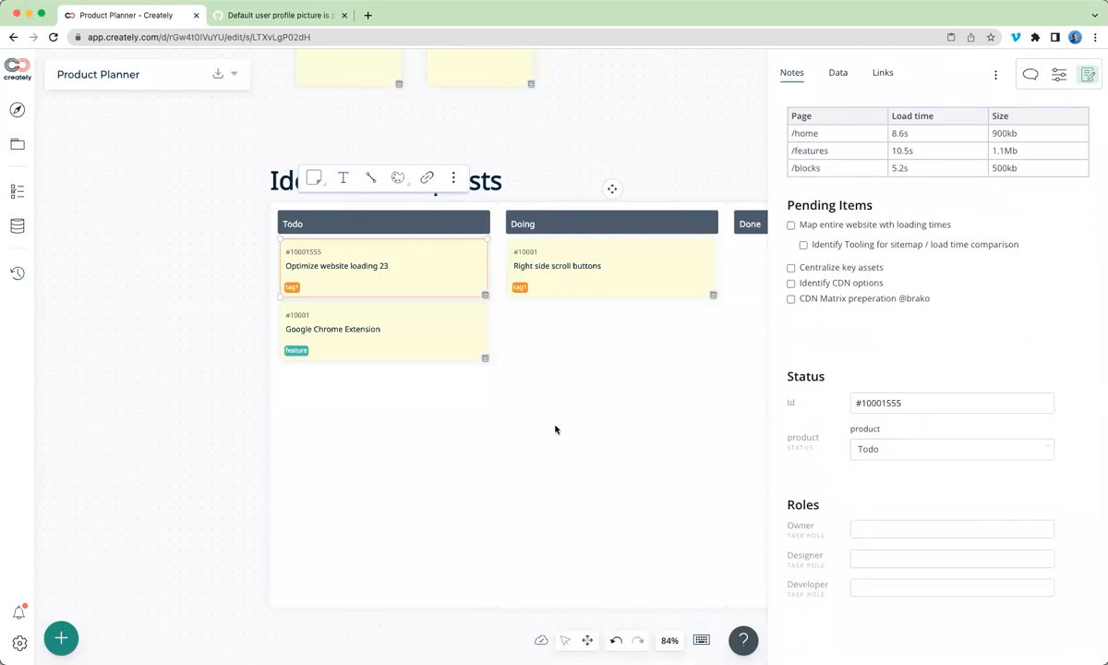
scroll(555, 429, right, 5)
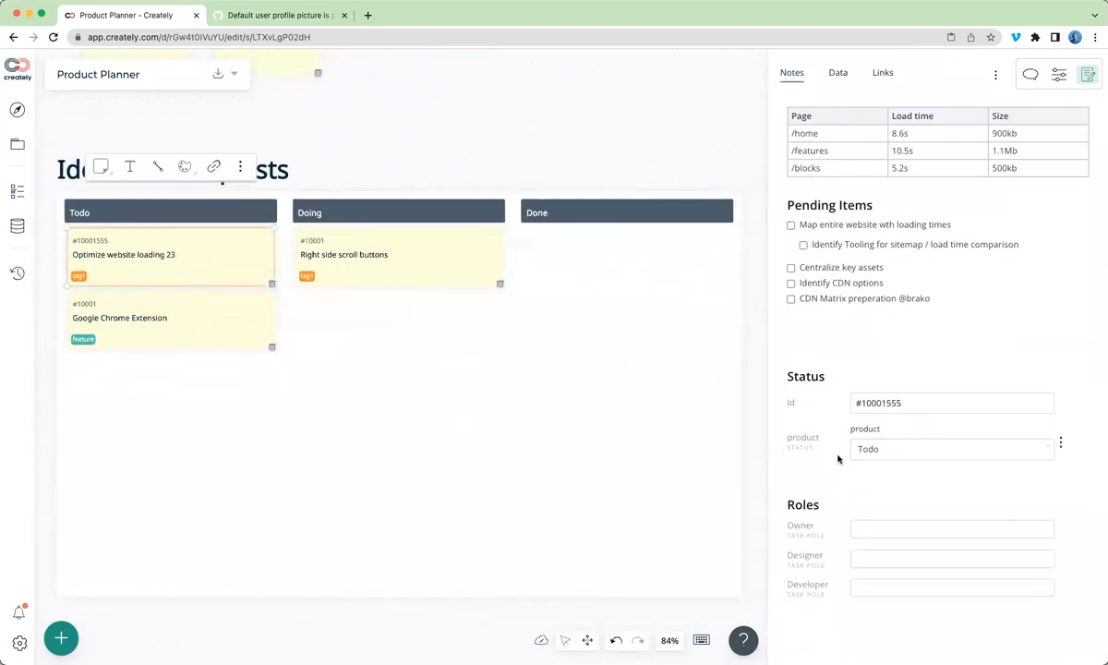
click(898, 456)
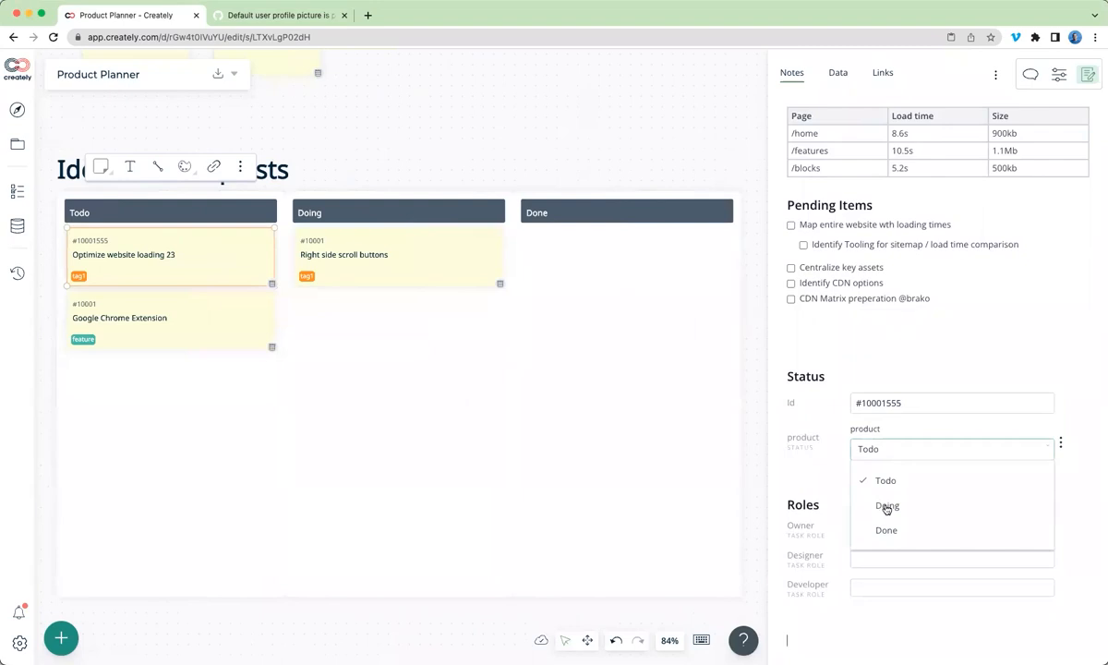
click(885, 507)
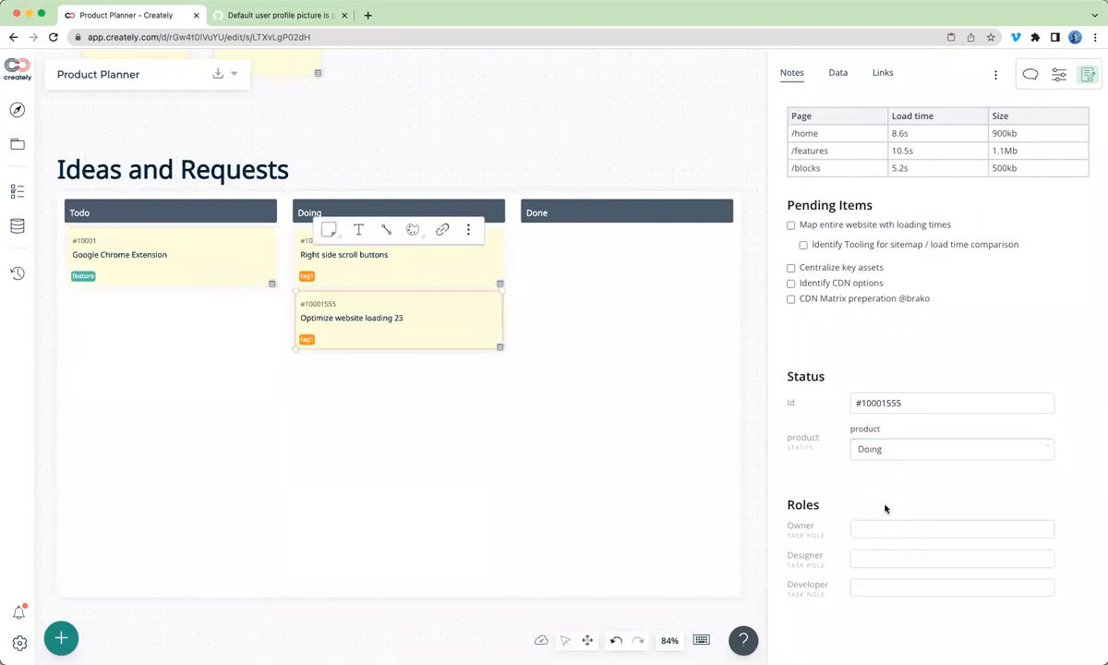
- Set the "Optimize website loading 23" card's product status to Done and back to Todo, and close its notes
click(887, 451)
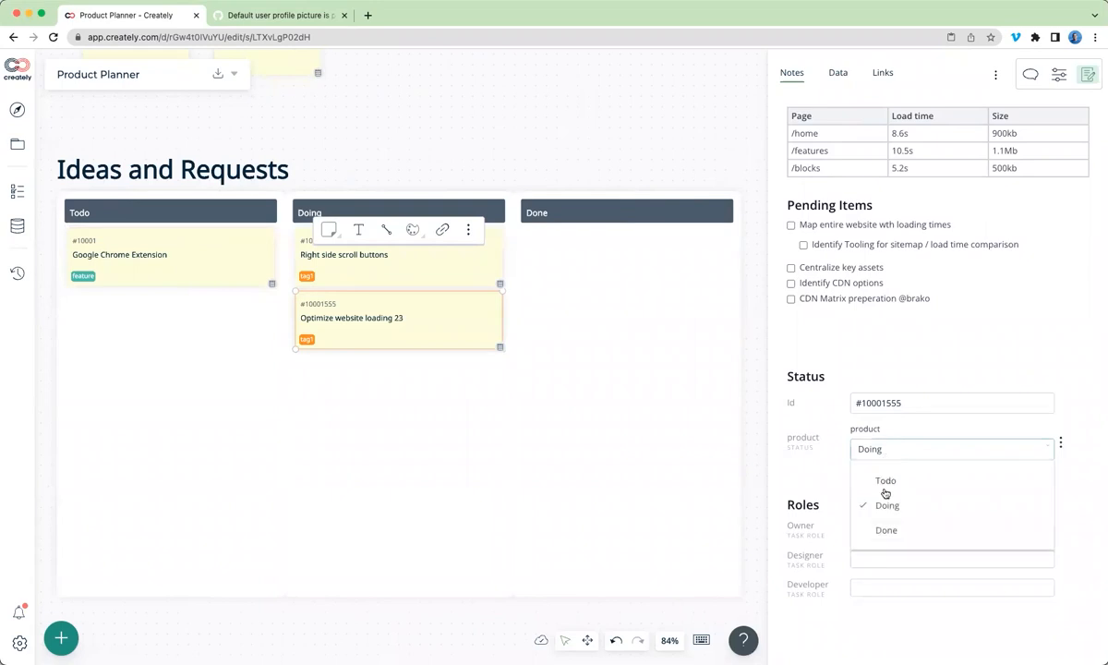
click(886, 531)
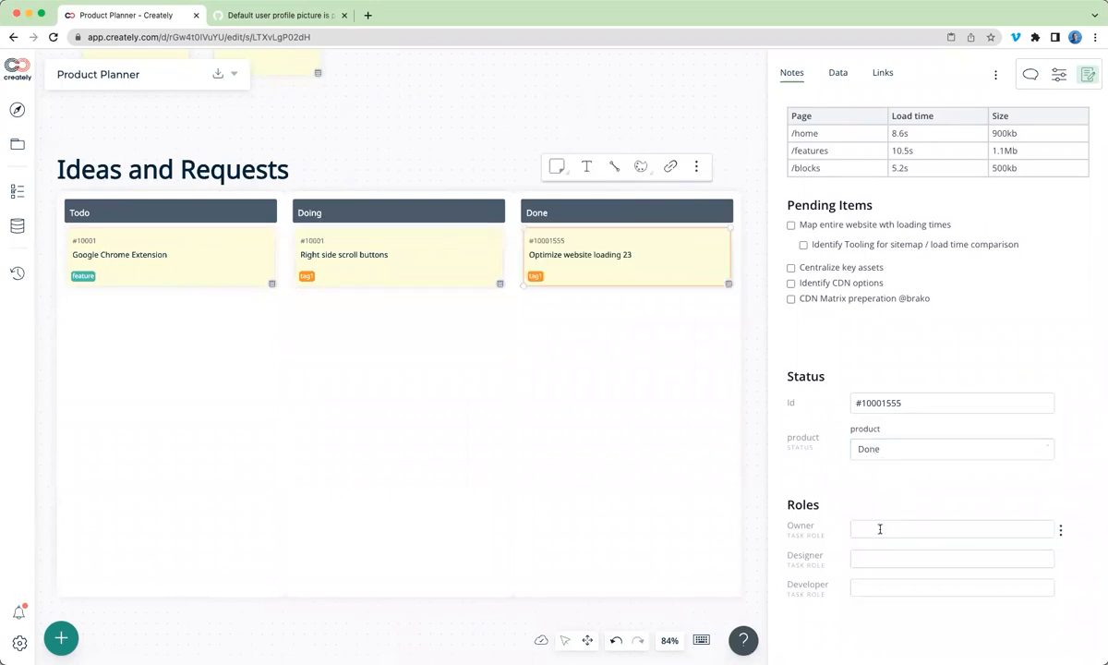
click(875, 450)
click(886, 482)
click(573, 114)
- Set the product status to Doing in the notes of the original "Optimize website loading 23" note under Feature Request Ideas
scroll(573, 112, up, 5)
click(246, 210)
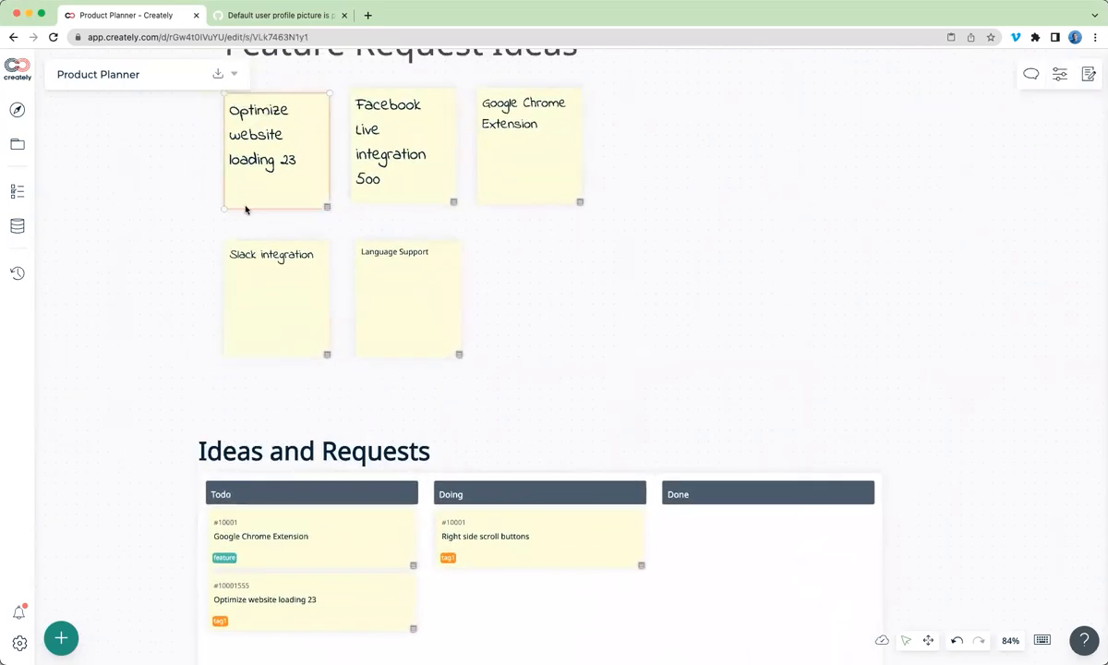
click(114, 162)
click(1089, 74)
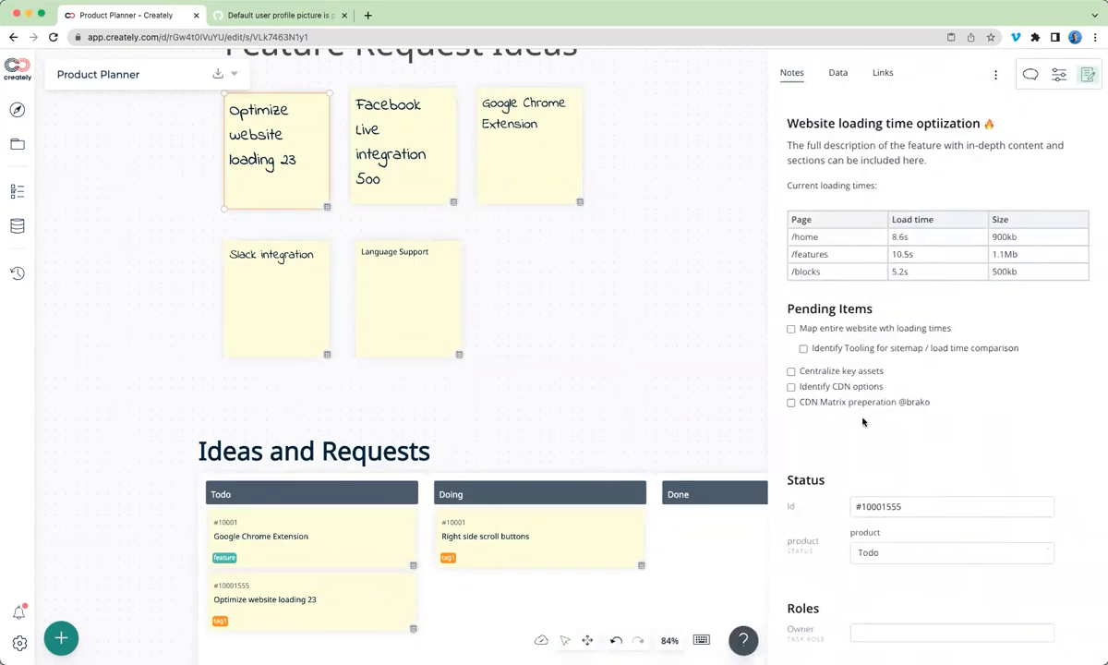
scroll(864, 422, down, 1)
click(883, 526)
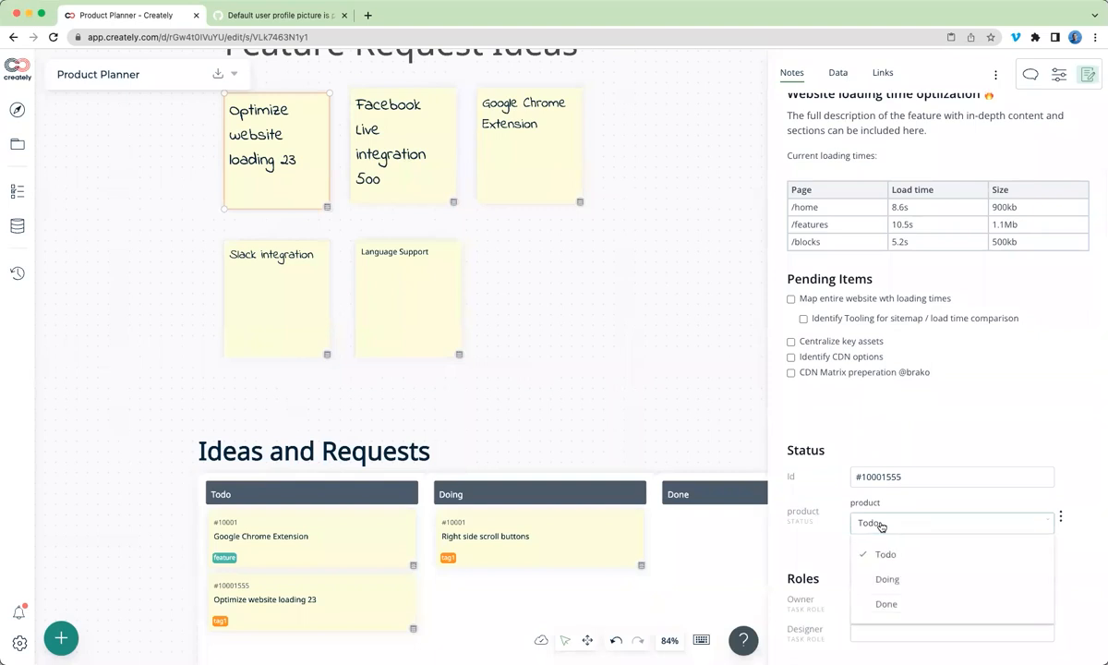
click(884, 580)
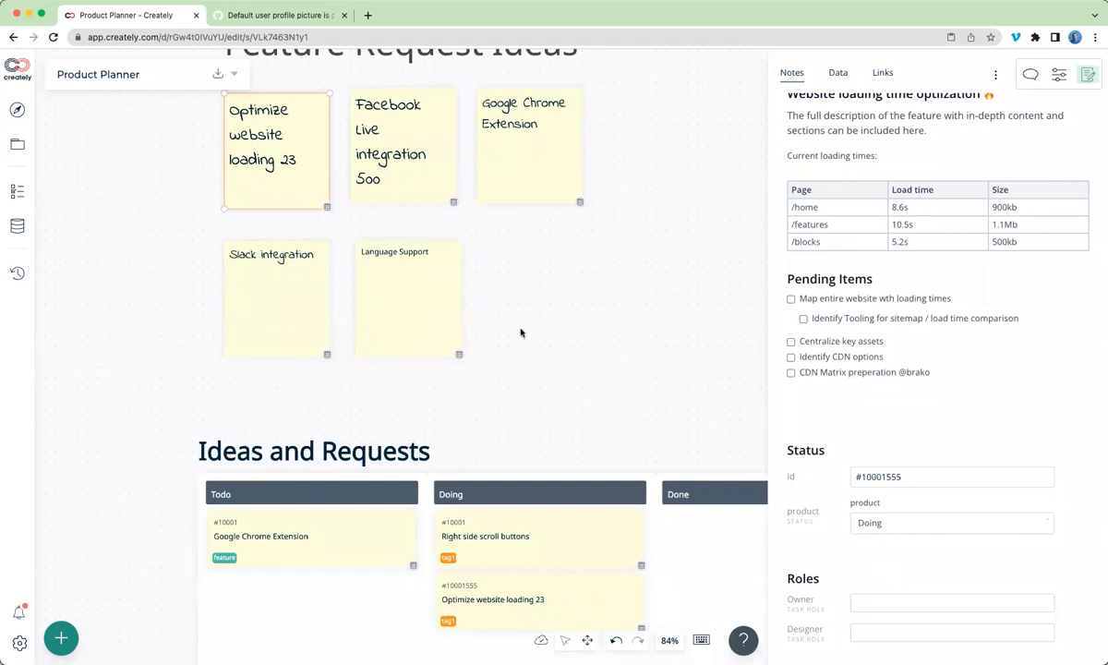
- Close the note's details and look over the workspace down to the User Story Backlog and RICE Prioritization areas
scroll(582, 360, down, 1)
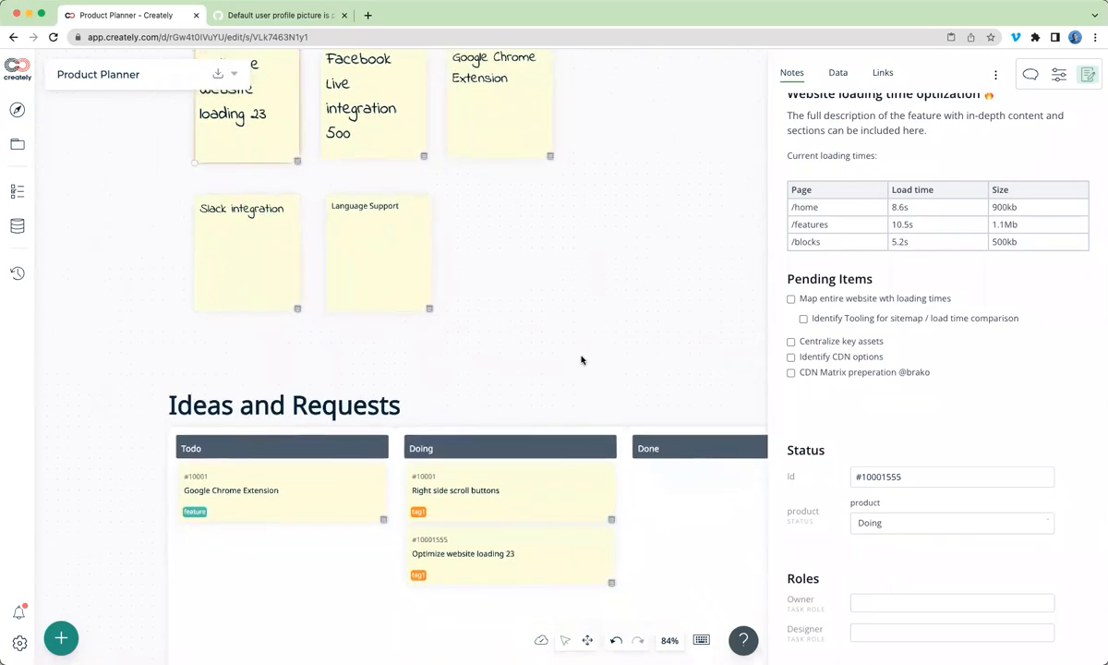
click(582, 360)
scroll(582, 360, down, 1)
scroll(582, 360, down, 5)
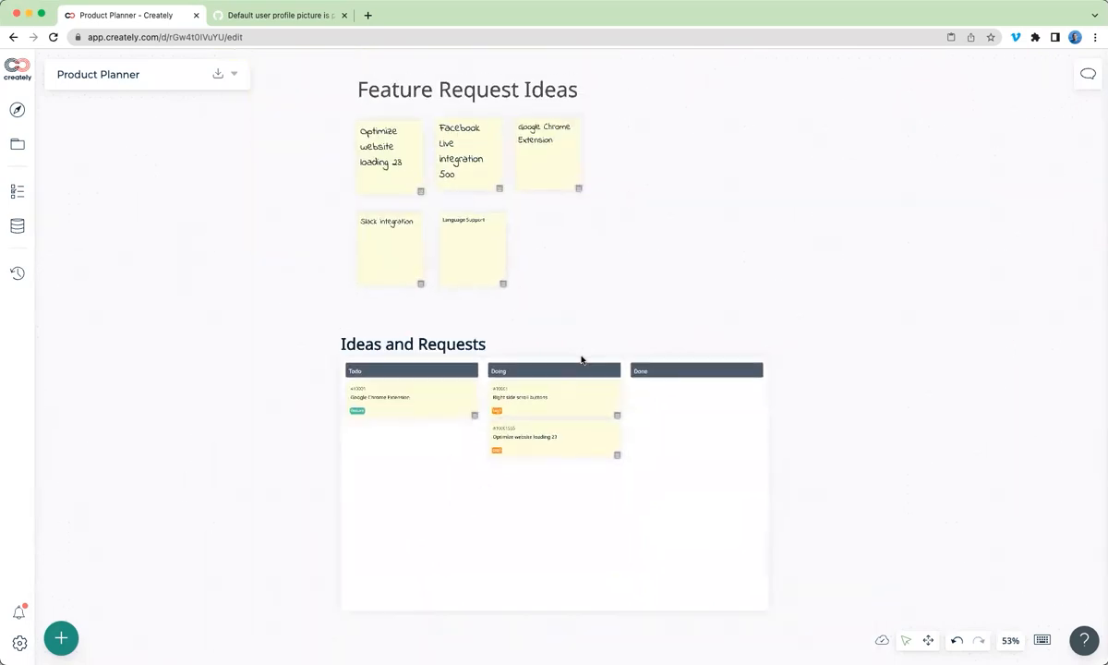
scroll(582, 361, down, 6)
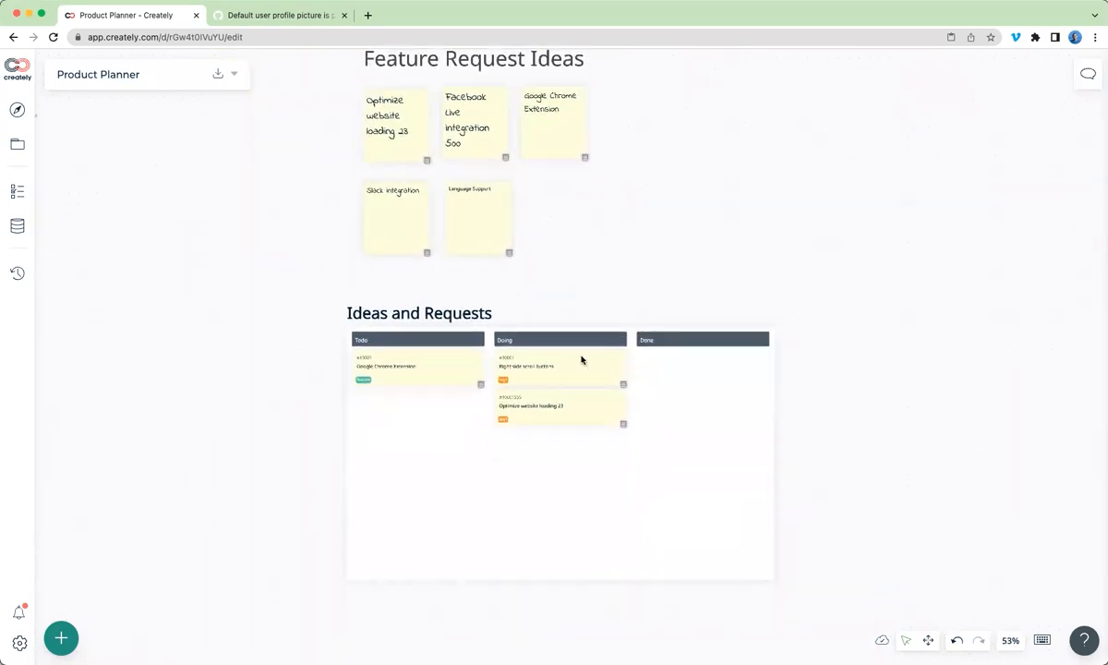
scroll(582, 360, down, 8)
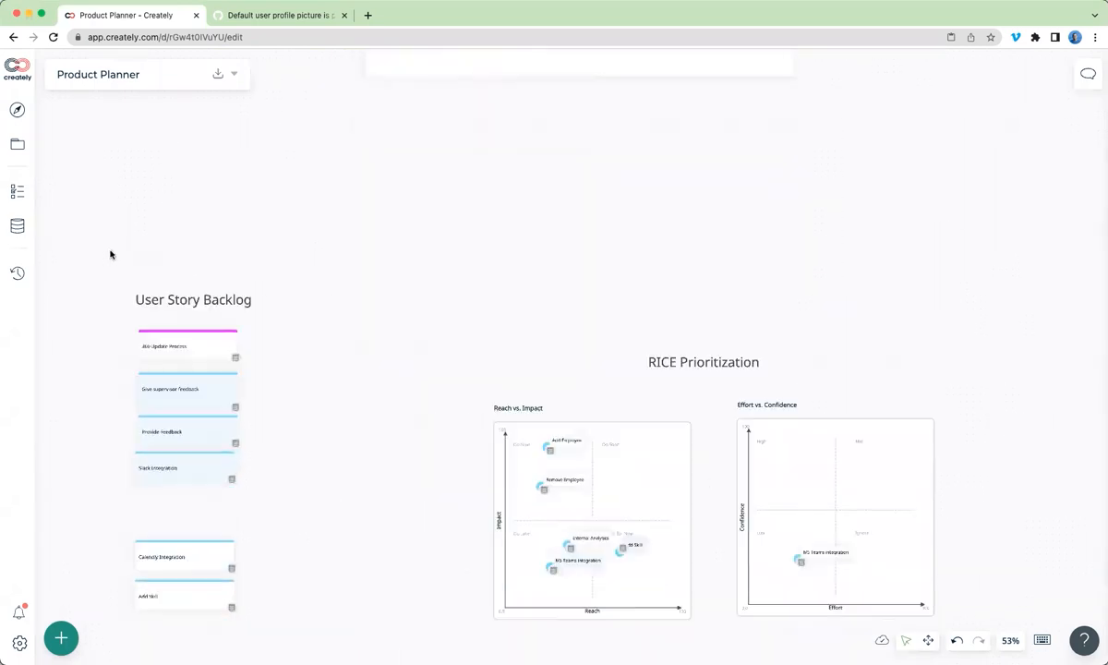
scroll(153, 227, up, 1)
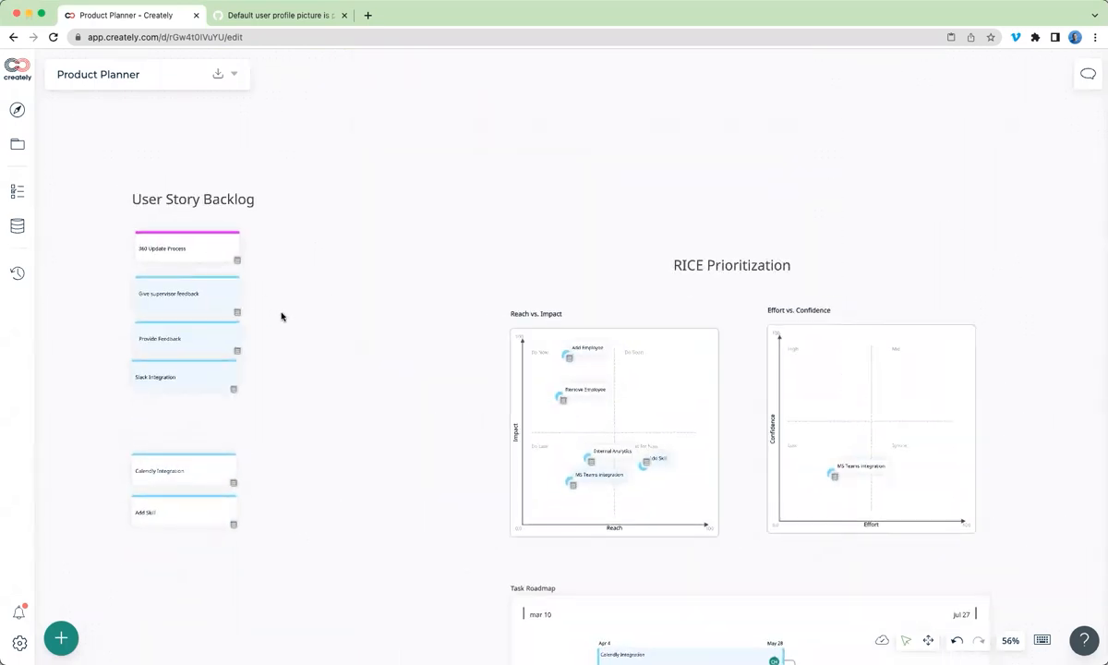
scroll(281, 316, up, 5)
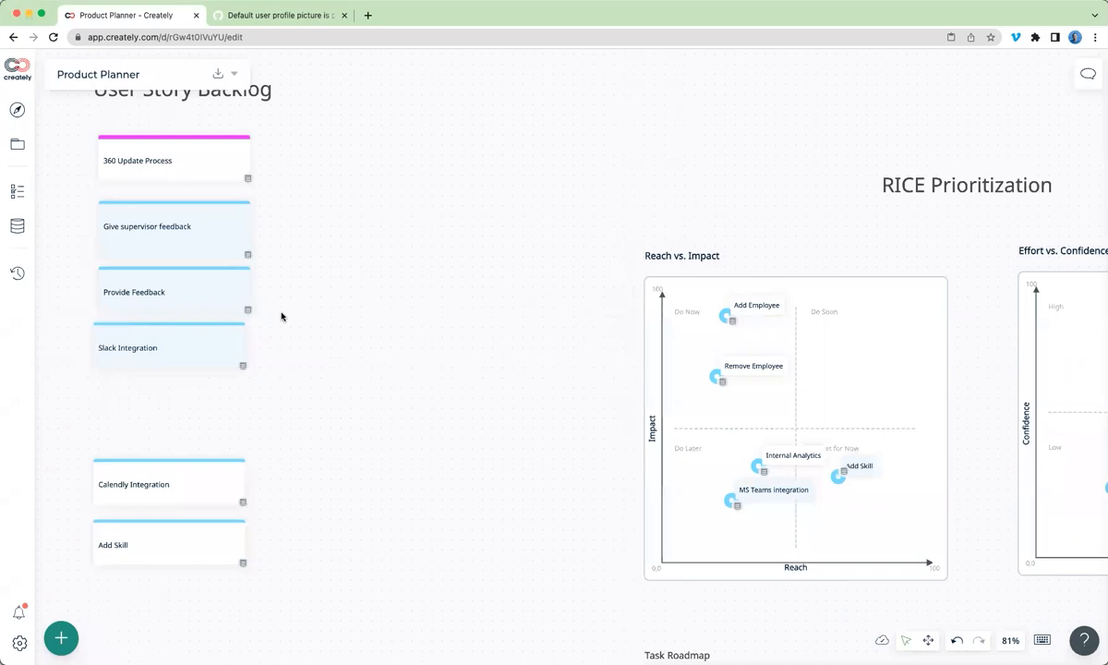
- Select the backlog's Calendly Integration card, open the database list, collapse the Github database and review Product DB's items
click(146, 488)
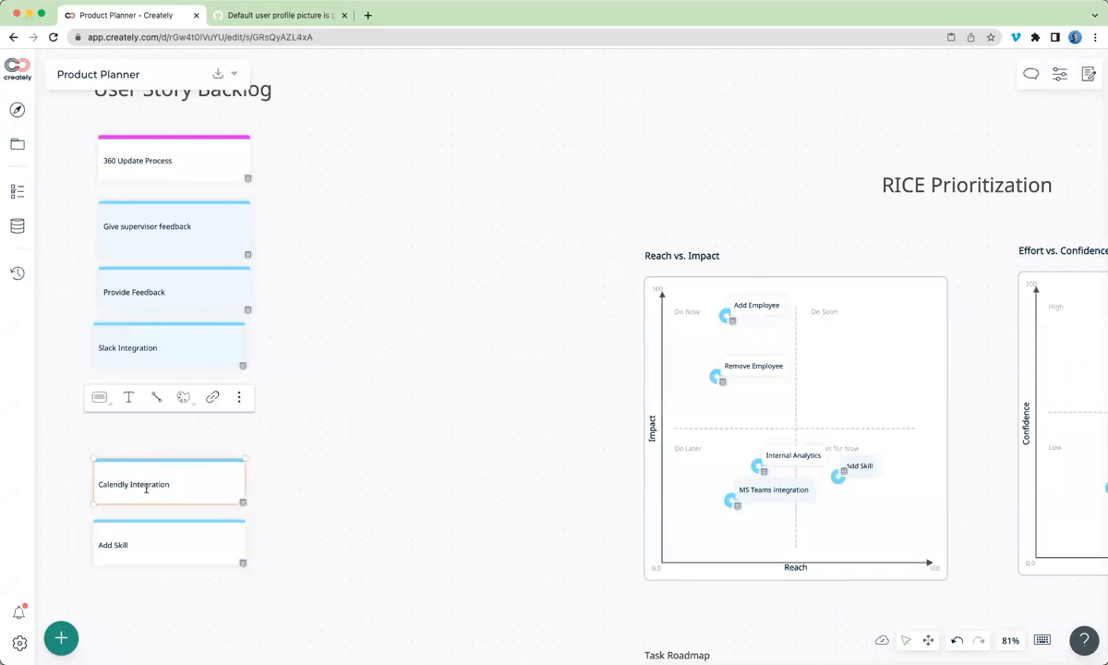
scroll(354, 465, left, 1)
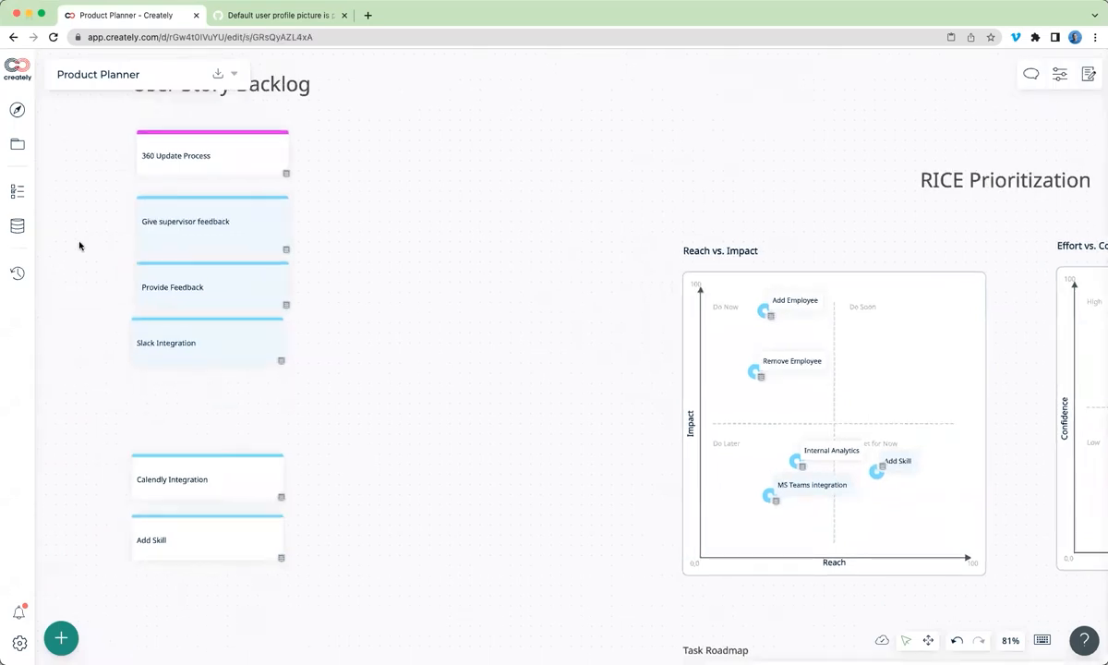
click(15, 227)
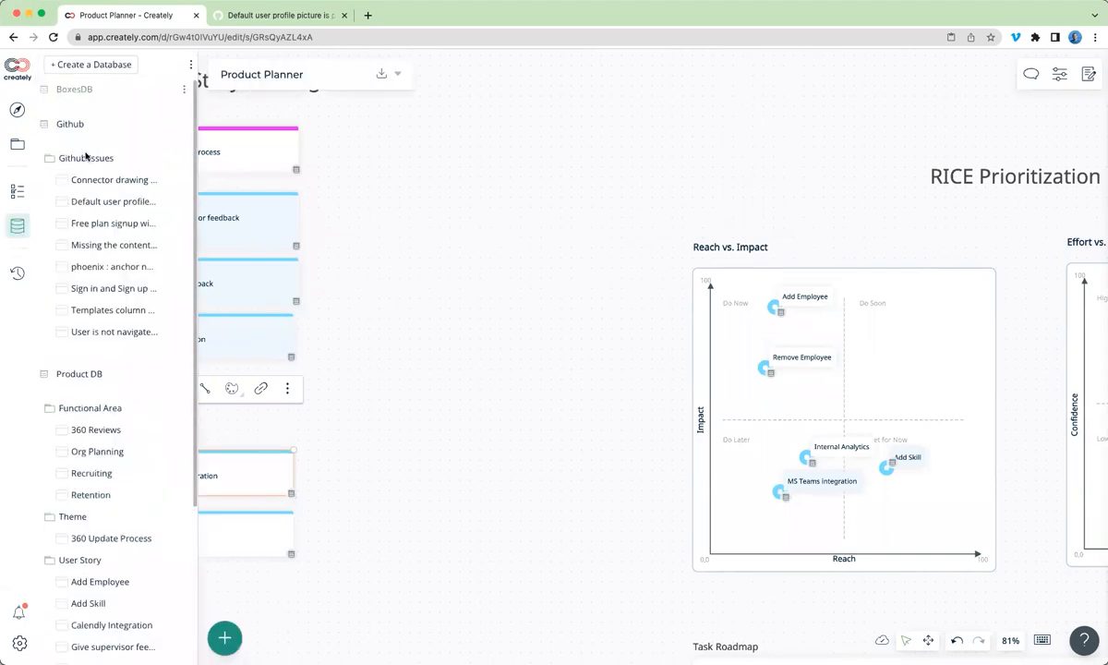
click(67, 125)
scroll(90, 292, down, 2)
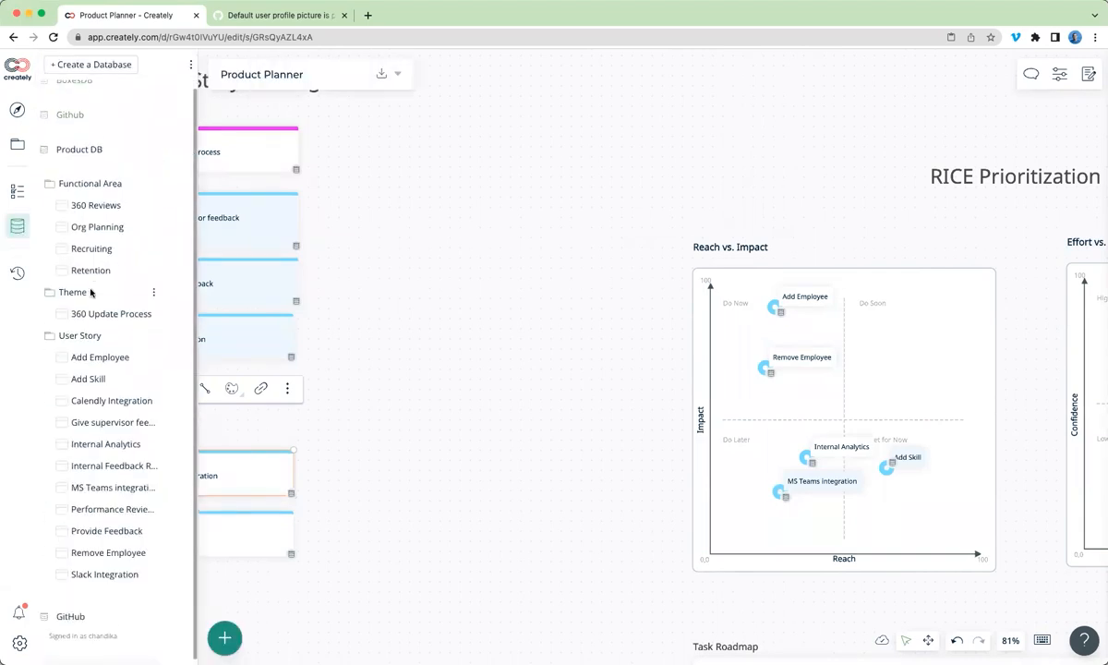
scroll(413, 435, left, 5)
scroll(413, 435, down, 3)
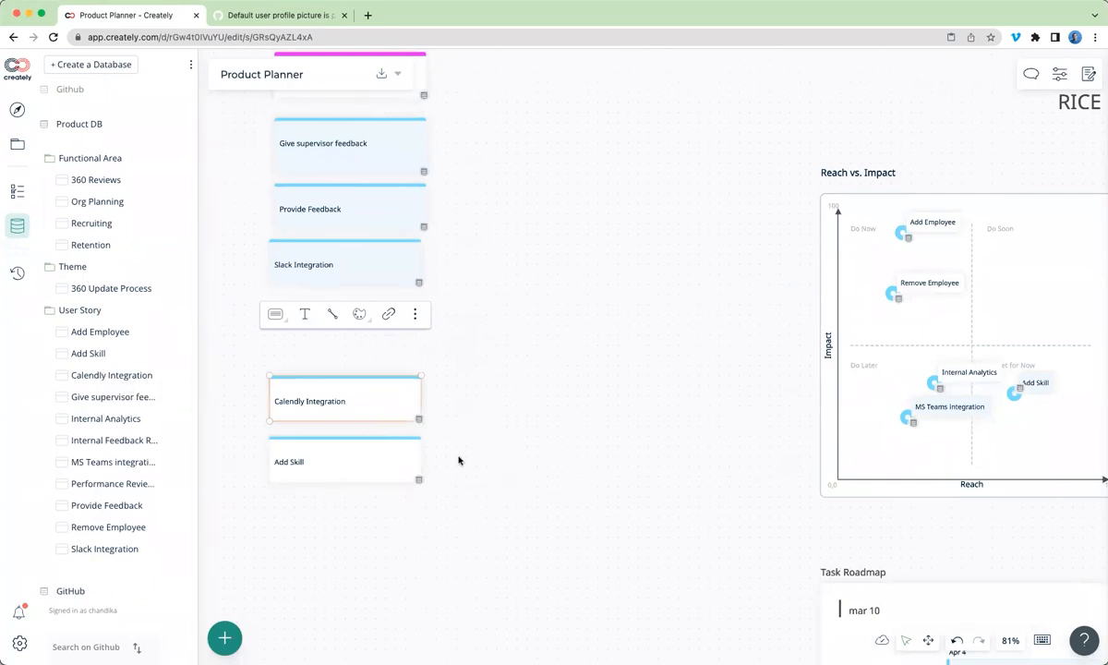
- Move the Calendly Integration card slightly upward in the User Story Backlog
click(441, 494)
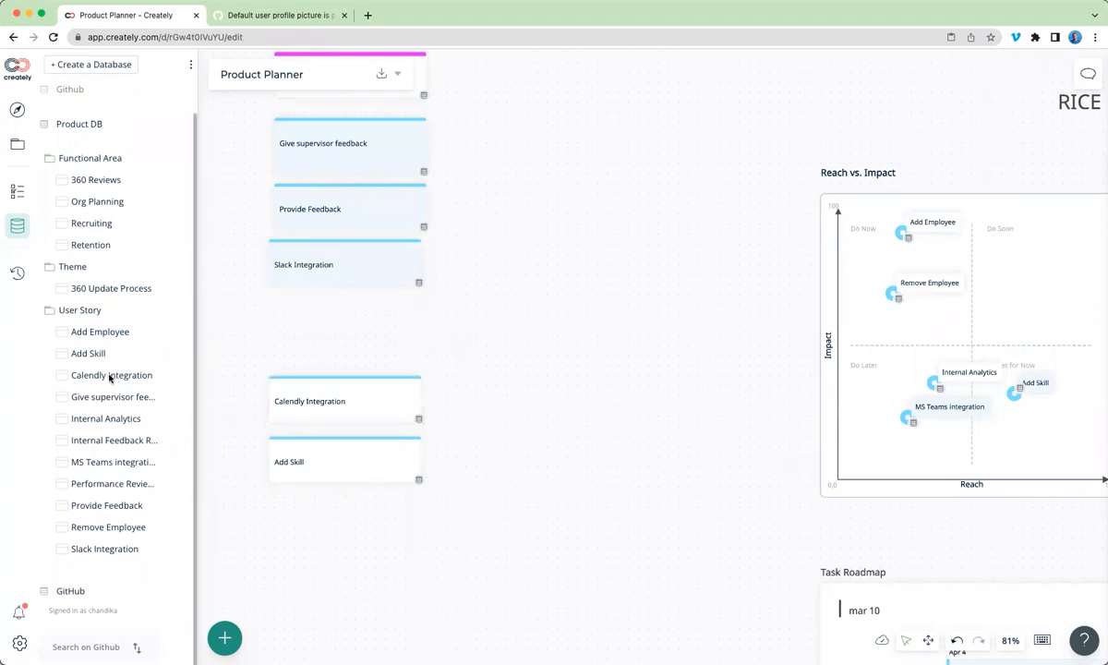
click(367, 397)
drag(367, 397, 366, 386)
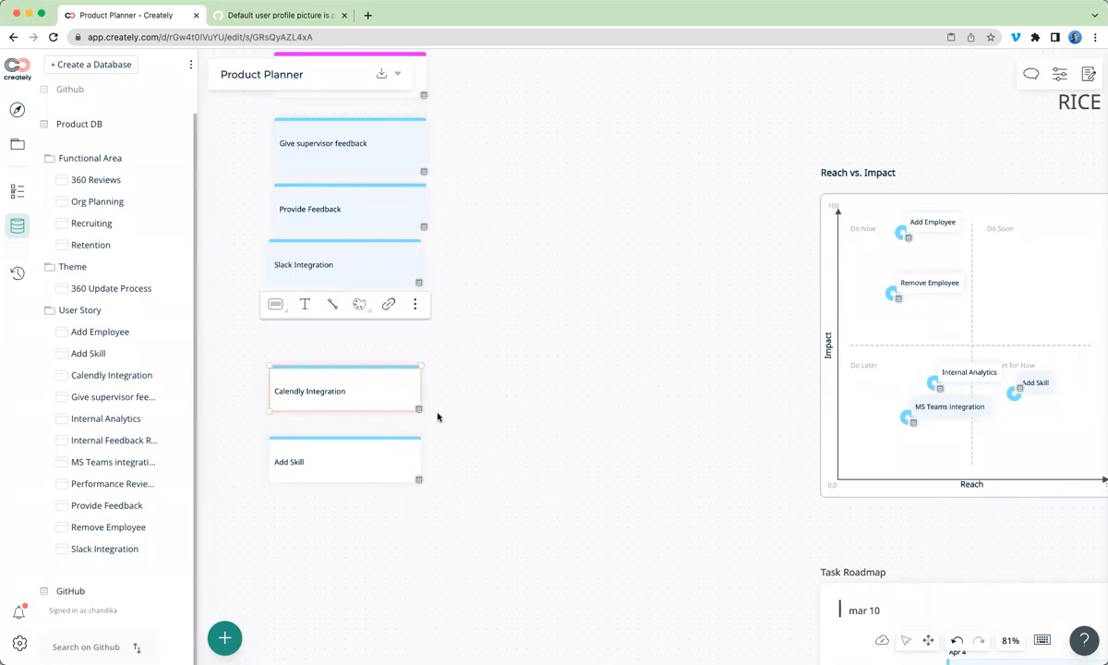
click(579, 447)
- Copy the Calendly Integration card and paste it in the empty space between the backlog and the Reach vs. Impact chart
click(319, 370)
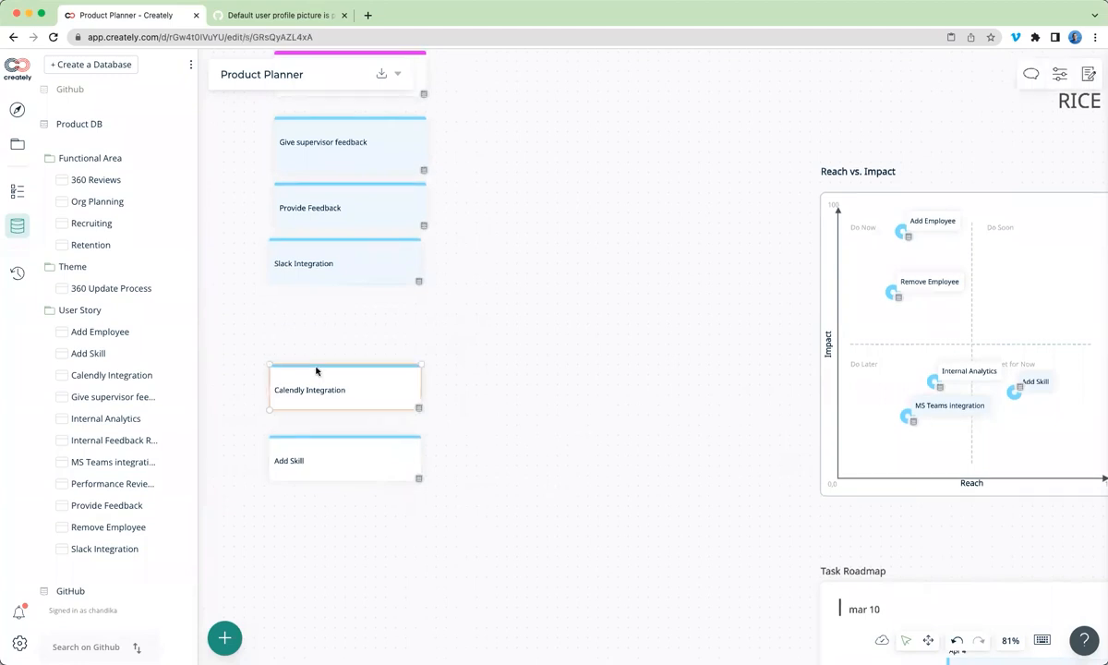
right_click(355, 379)
click(353, 371)
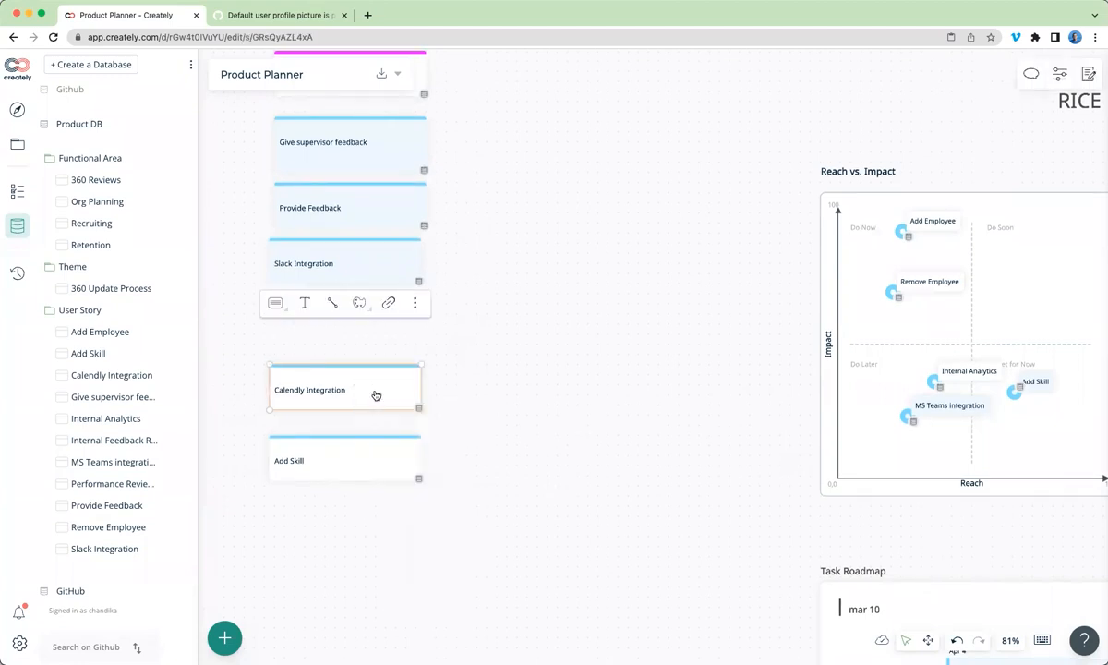
click(544, 367)
right_click(544, 367)
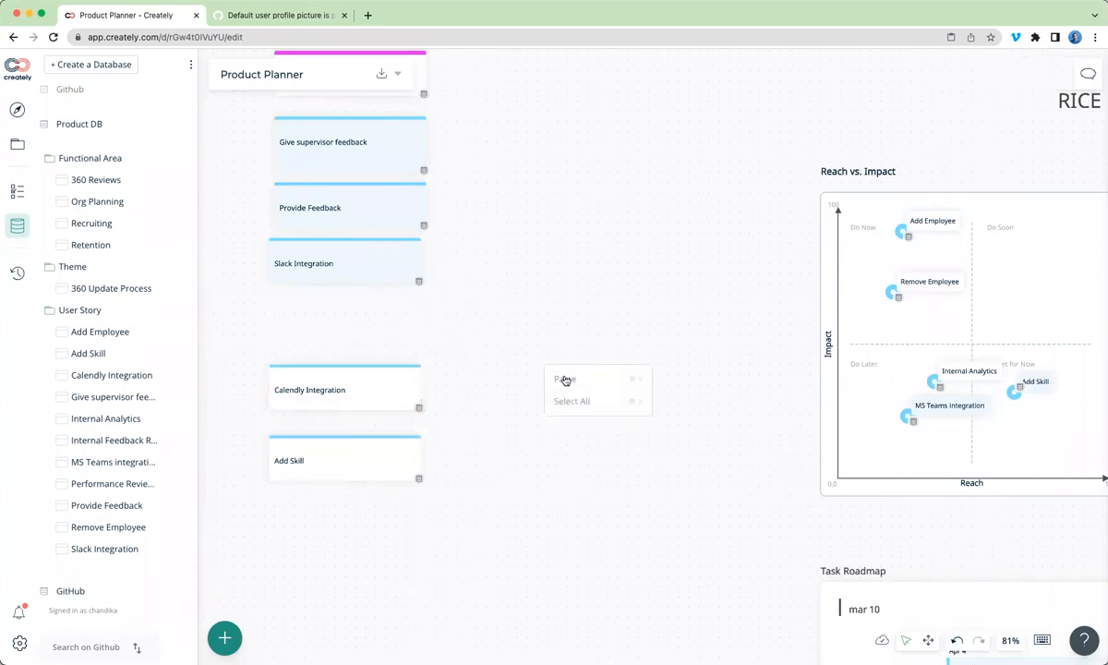
click(566, 380)
- Place the pasted Calendly Integration card in the Do Now quadrant of the Reach vs. Impact chart, between Add Employee and Remove Employee
scroll(593, 519, right, 5)
scroll(593, 519, down, 1)
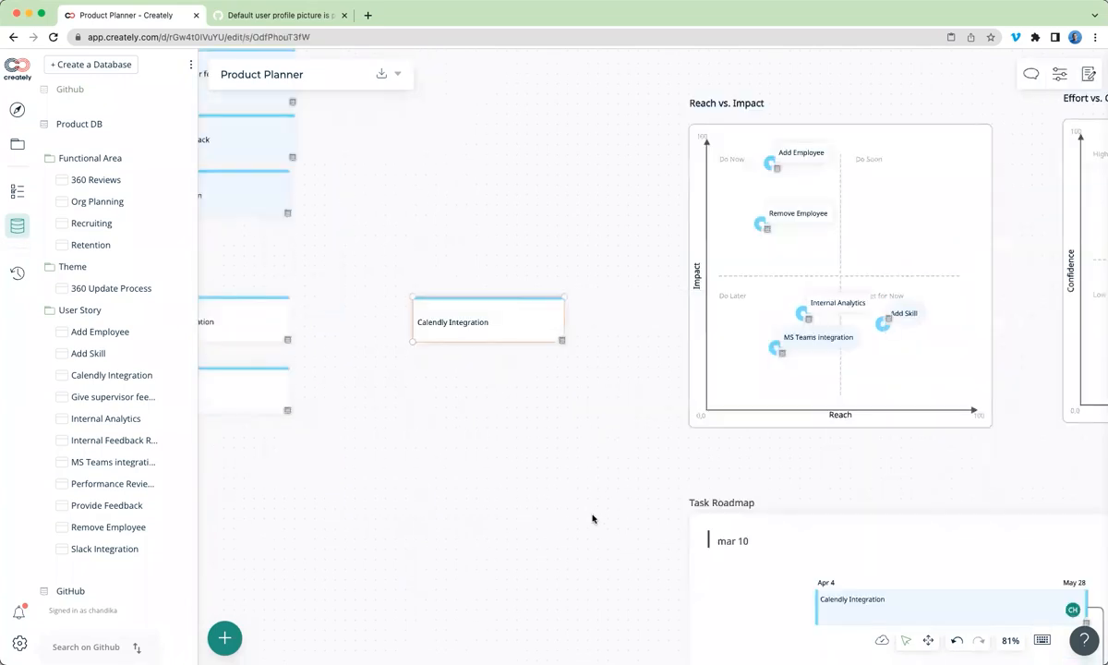
drag(363, 339, 818, 241)
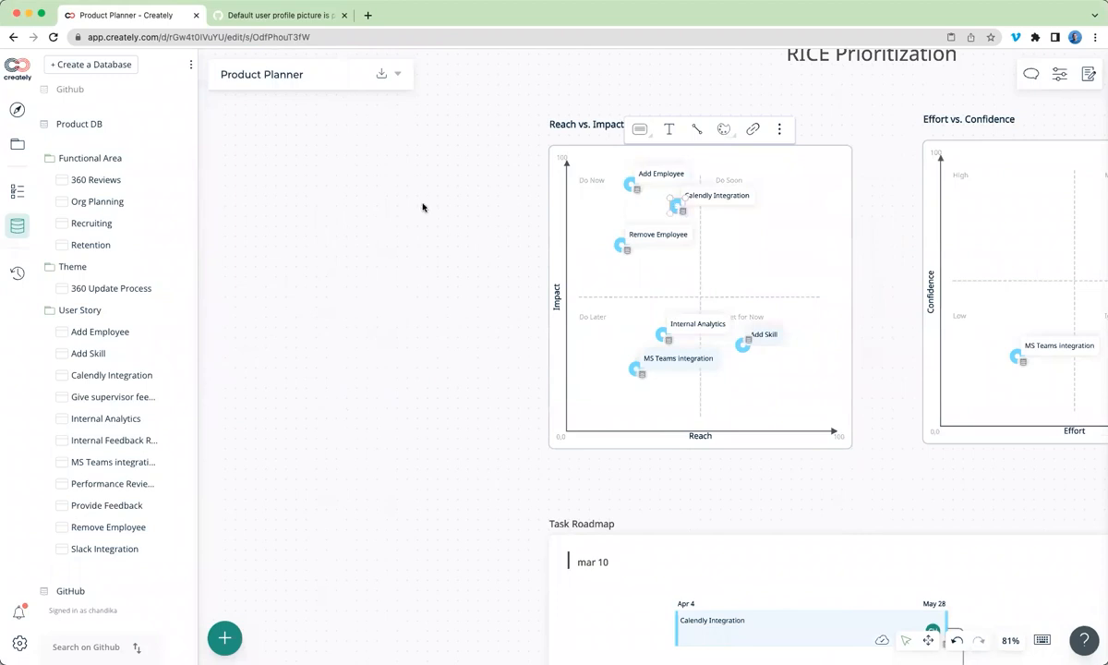
- Copy the backlog's Calendly Integration card again and paste it just beside the Reach vs. Impact chart
scroll(423, 207, up, 1)
scroll(423, 207, left, 2)
click(291, 396)
right_click(291, 396)
click(316, 392)
click(520, 365)
right_click(606, 336)
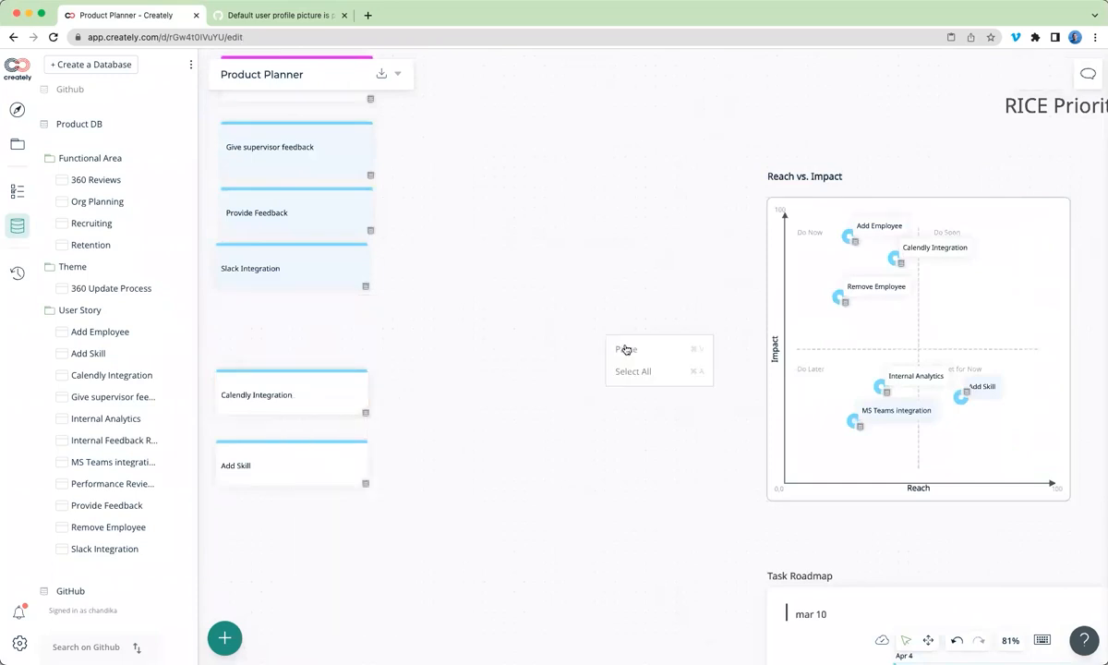
click(636, 369)
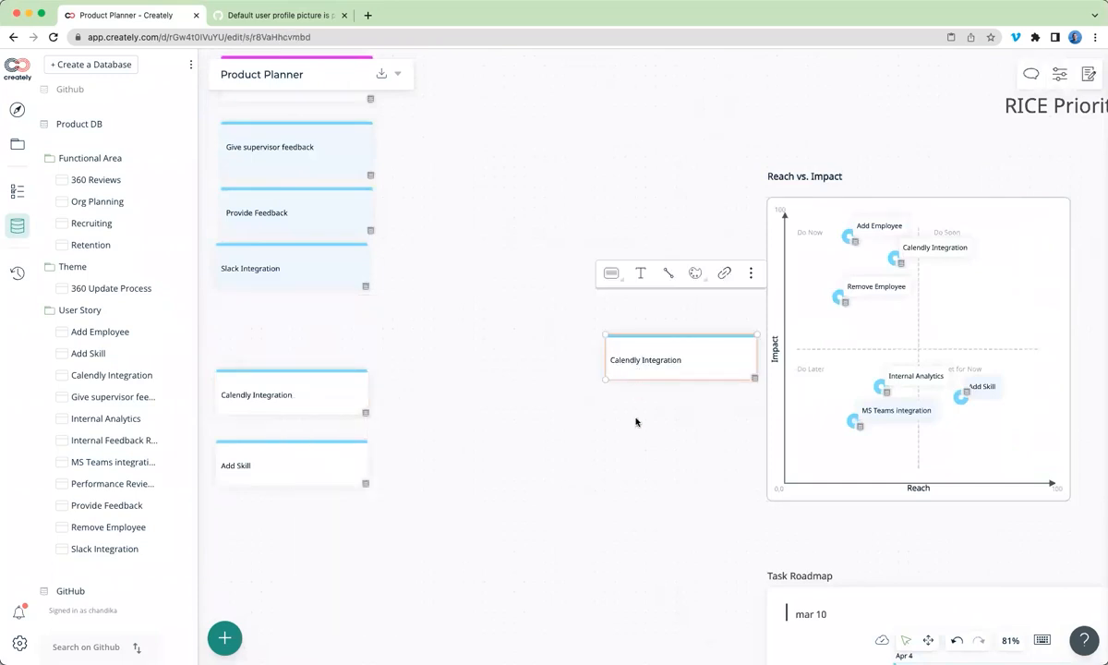
- Place the second pasted Calendly Integration card in the High quadrant of the Effort vs. Confidence chart
scroll(635, 422, right, 10)
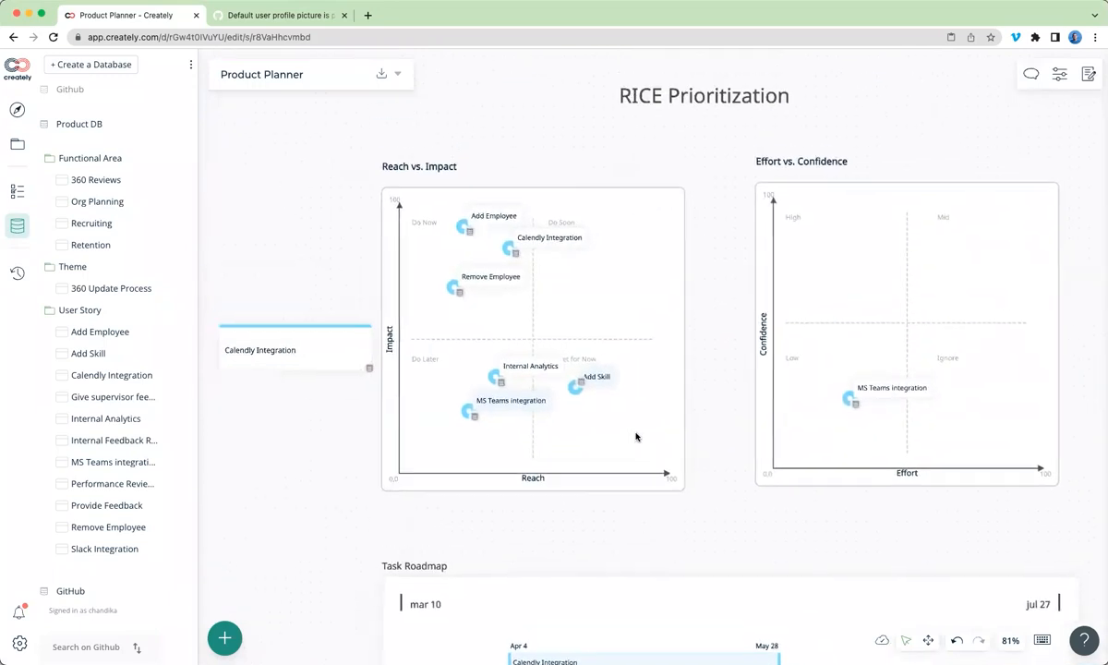
scroll(635, 437, up, 2)
scroll(635, 437, left, 1)
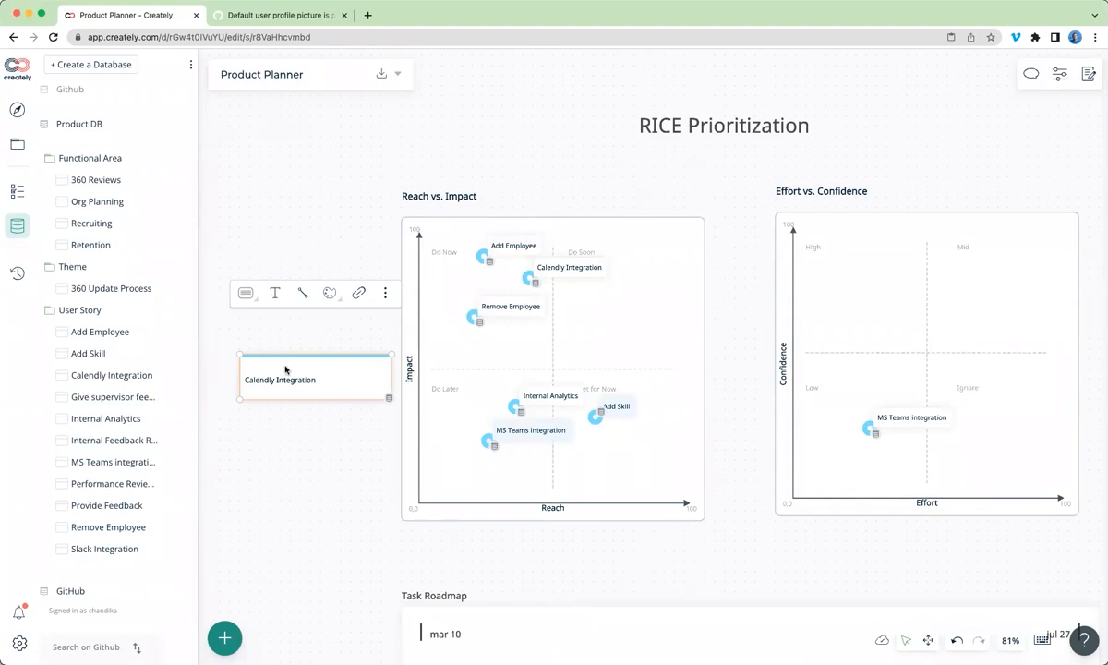
drag(286, 370, 922, 289)
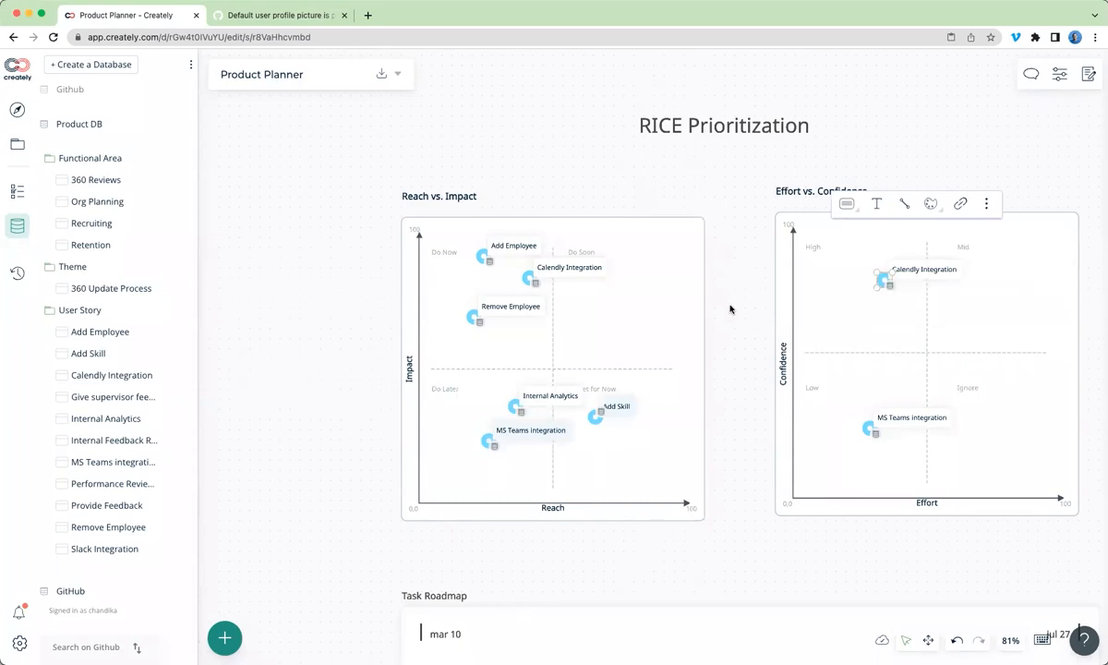
- Open the notes of the Calendly Integration item on the Effort vs. Confidence chart to review its user story details
scroll(730, 308, right, 5)
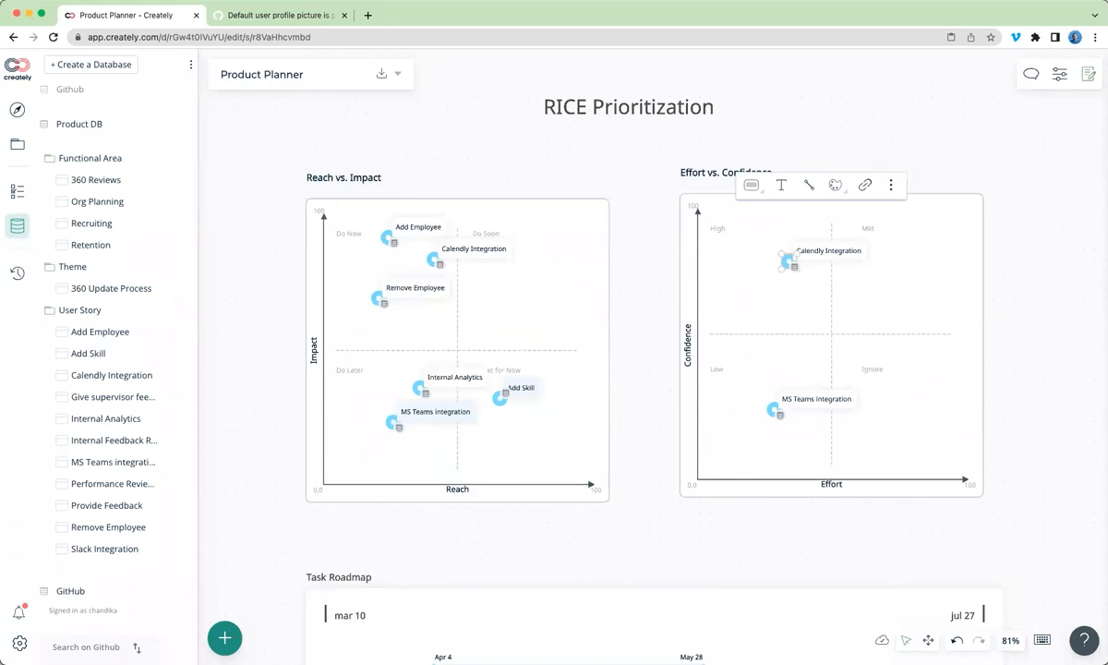
scroll(674, 177, right, 8)
click(673, 178)
scroll(420, 223, right, 2)
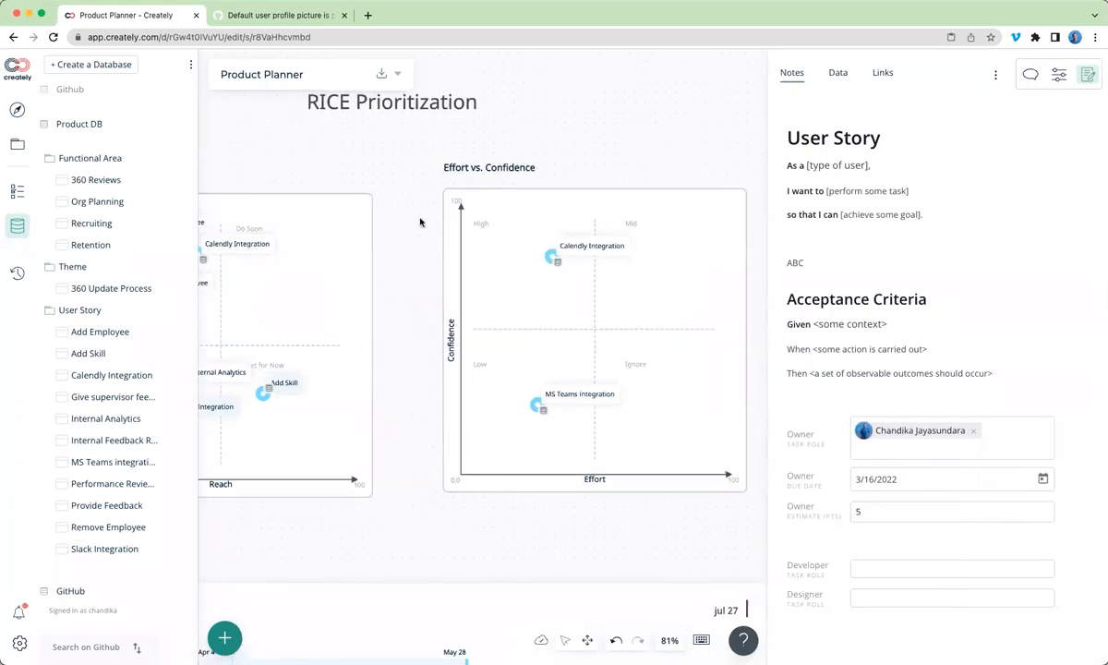
- Try Confidence values of 10 and 25 for the Calendly Integration item in its notes, finishing with 29
click(14, 220)
scroll(836, 372, down, 7)
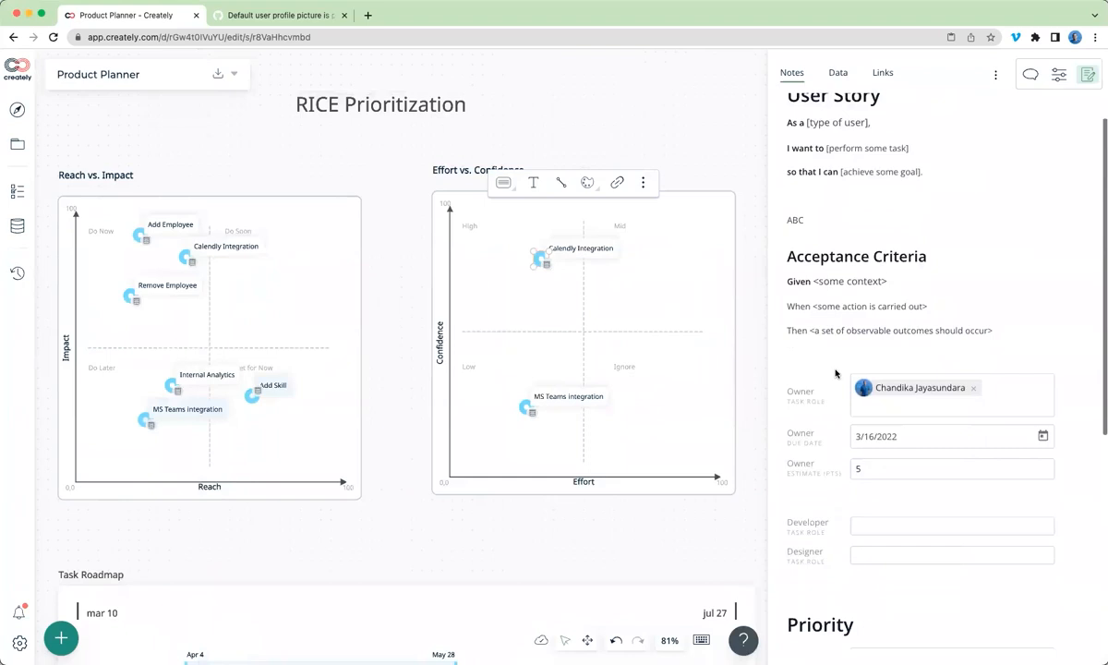
scroll(835, 373, down, 2)
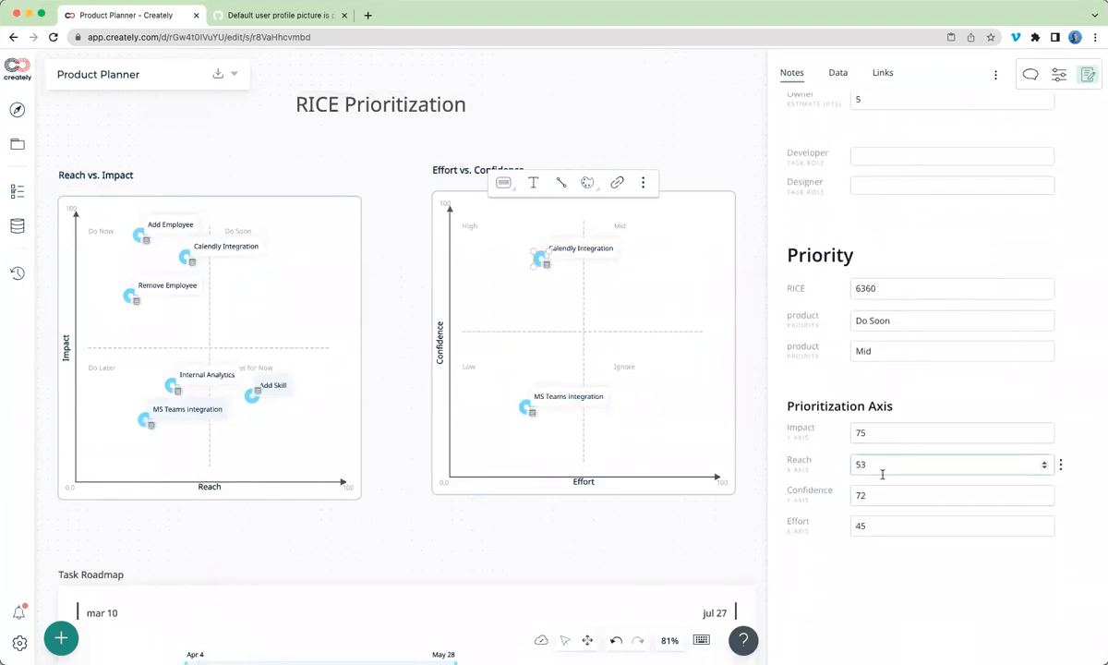
double_click(855, 495)
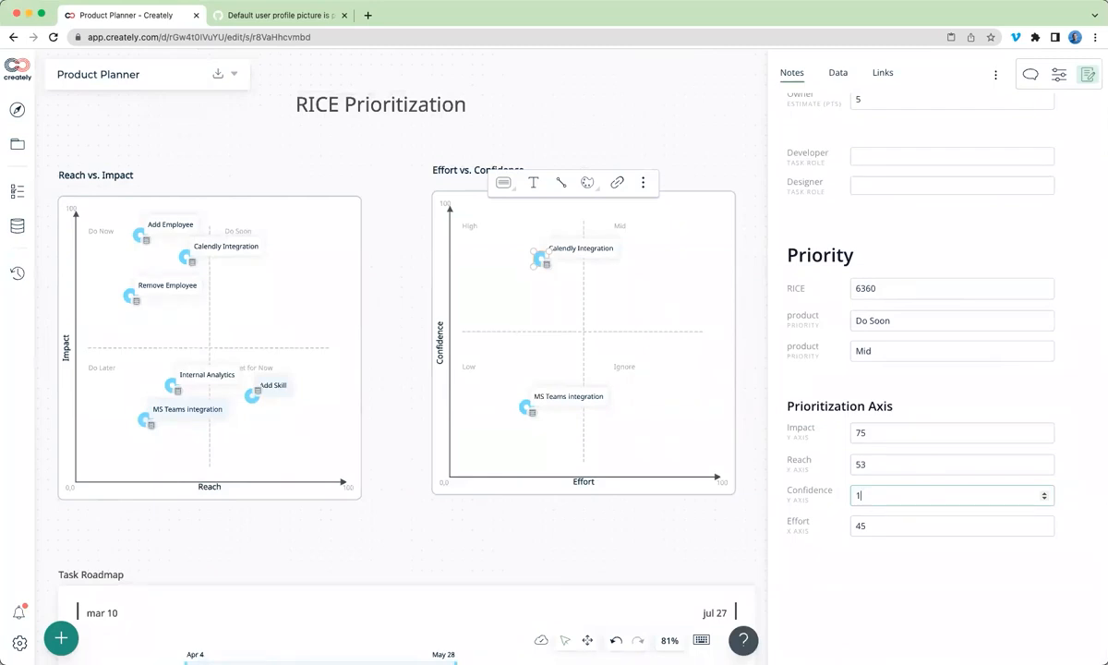
text(10)
key(Return)
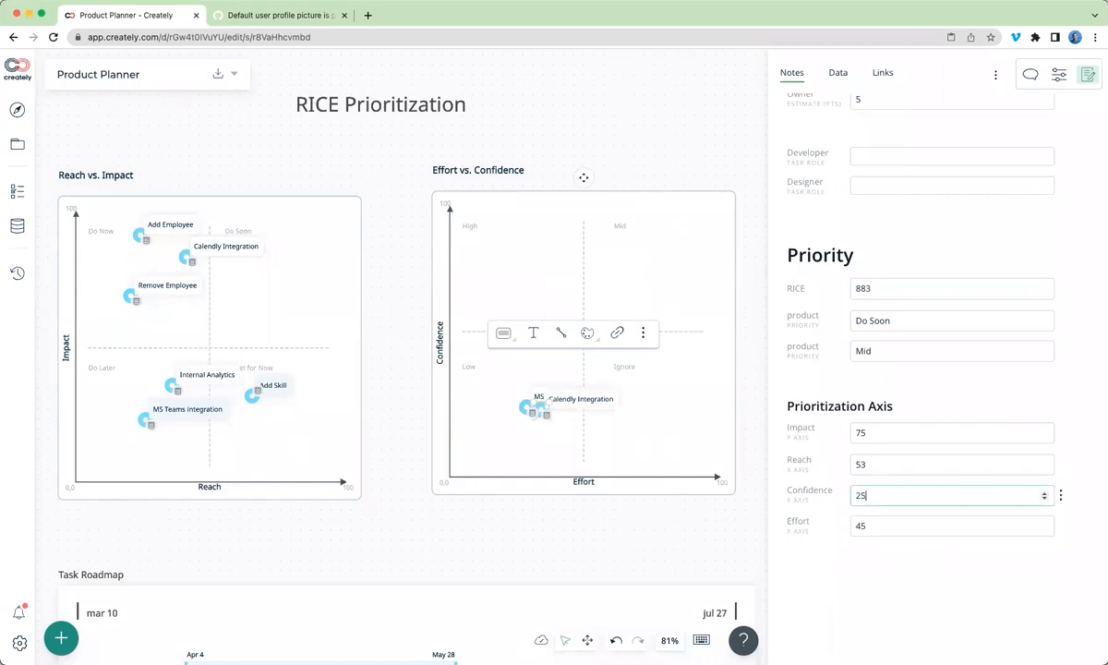
click(951, 568)
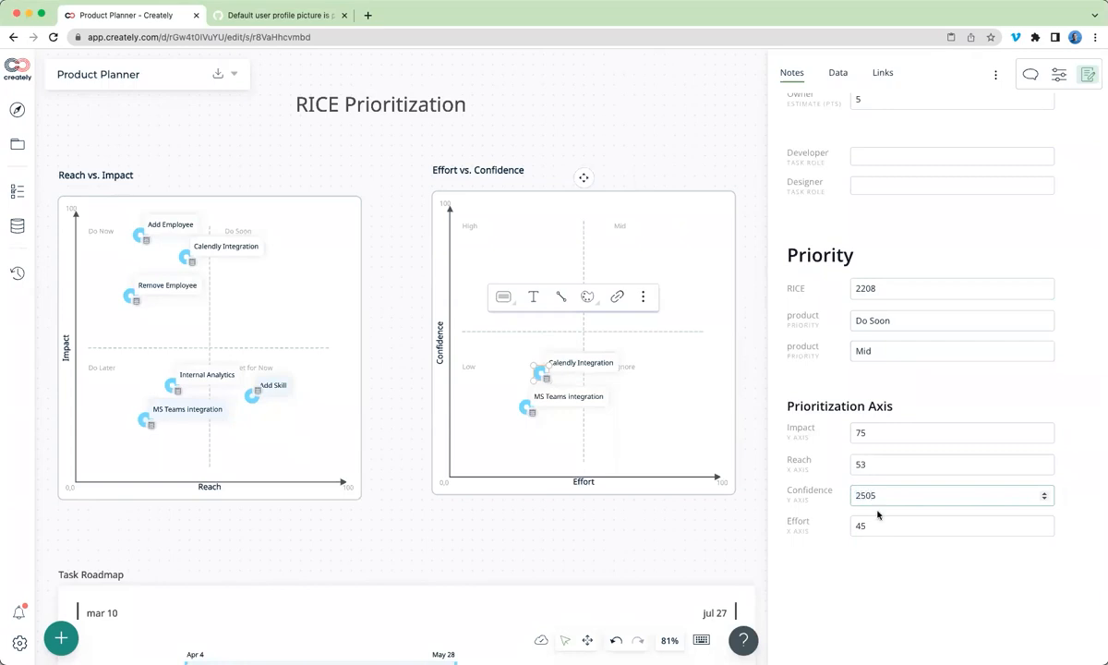
key(BackSpace)
key(BackSpace)
click(856, 634)
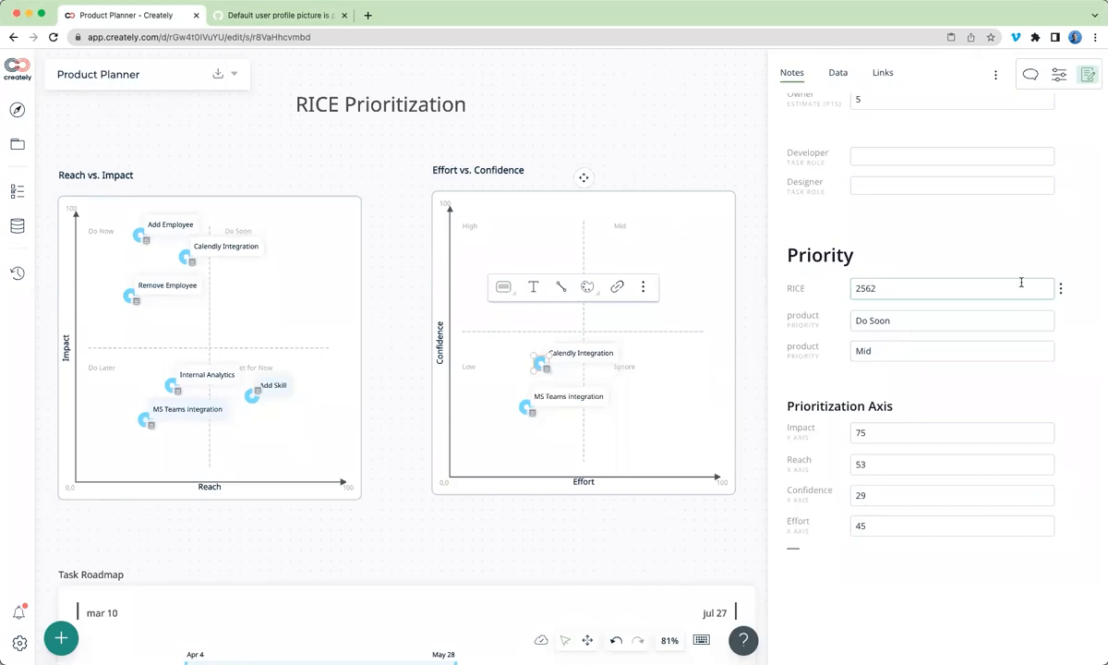
- Open the RICE field's settings in the Priority section to examine its calculation expression and return to the notes
click(1060, 288)
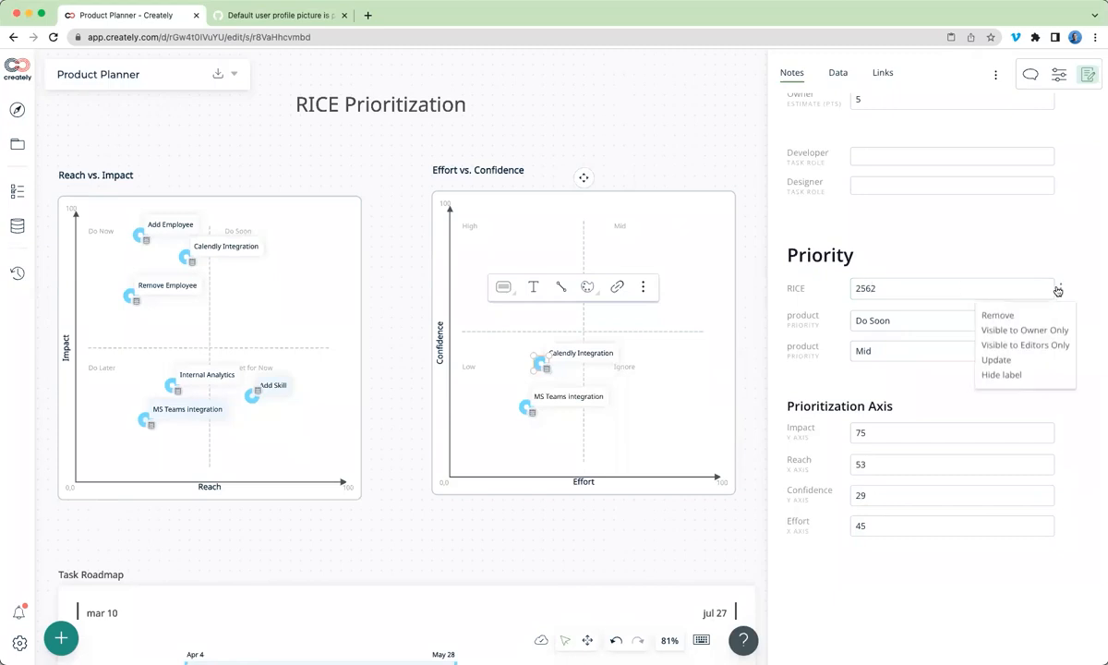
click(986, 361)
double_click(804, 330)
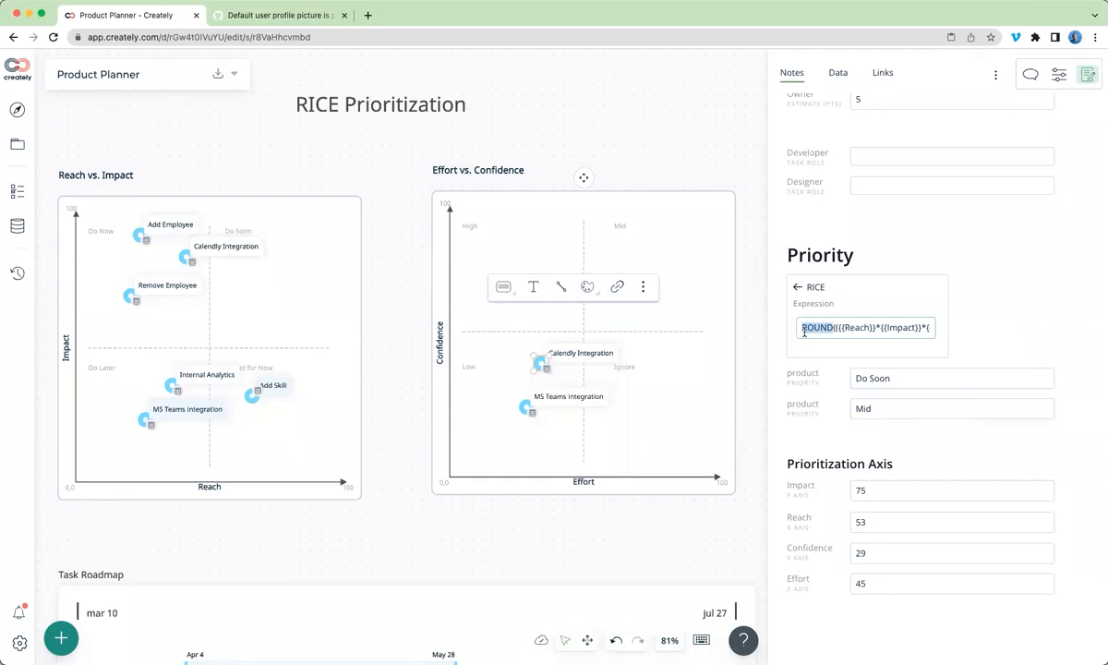
drag(857, 328, 798, 330)
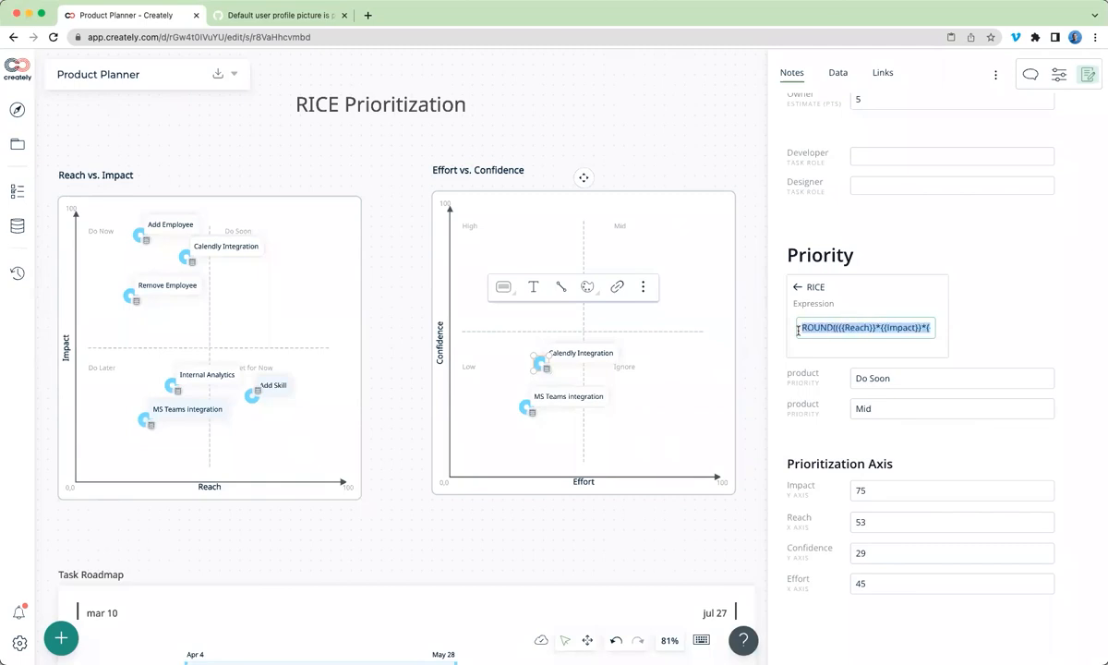
click(819, 329)
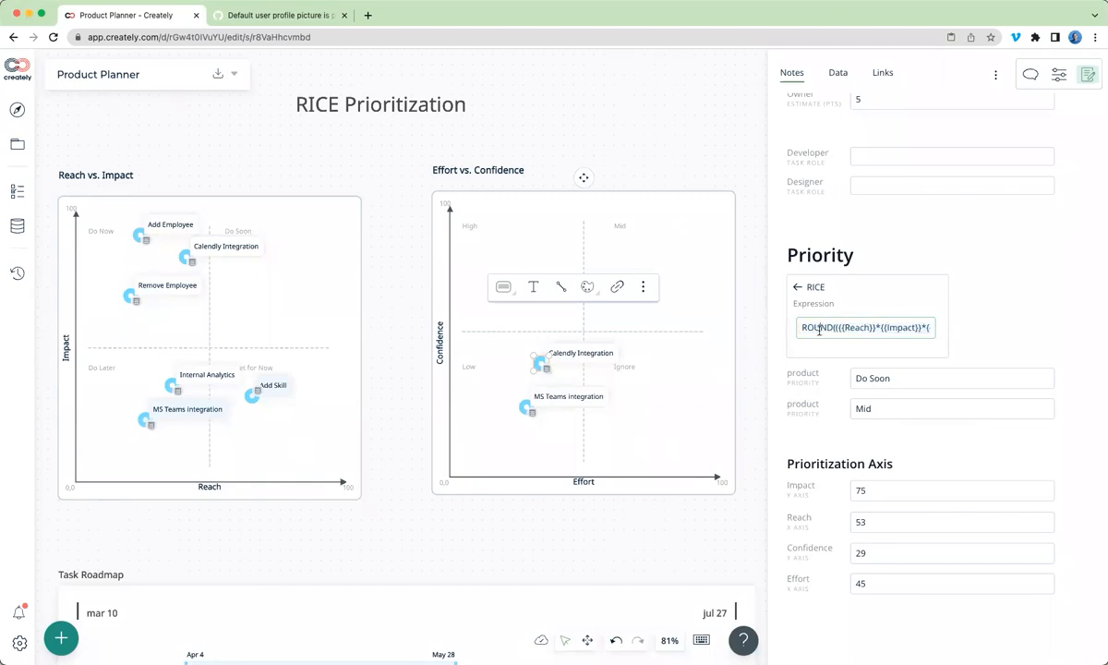
click(797, 289)
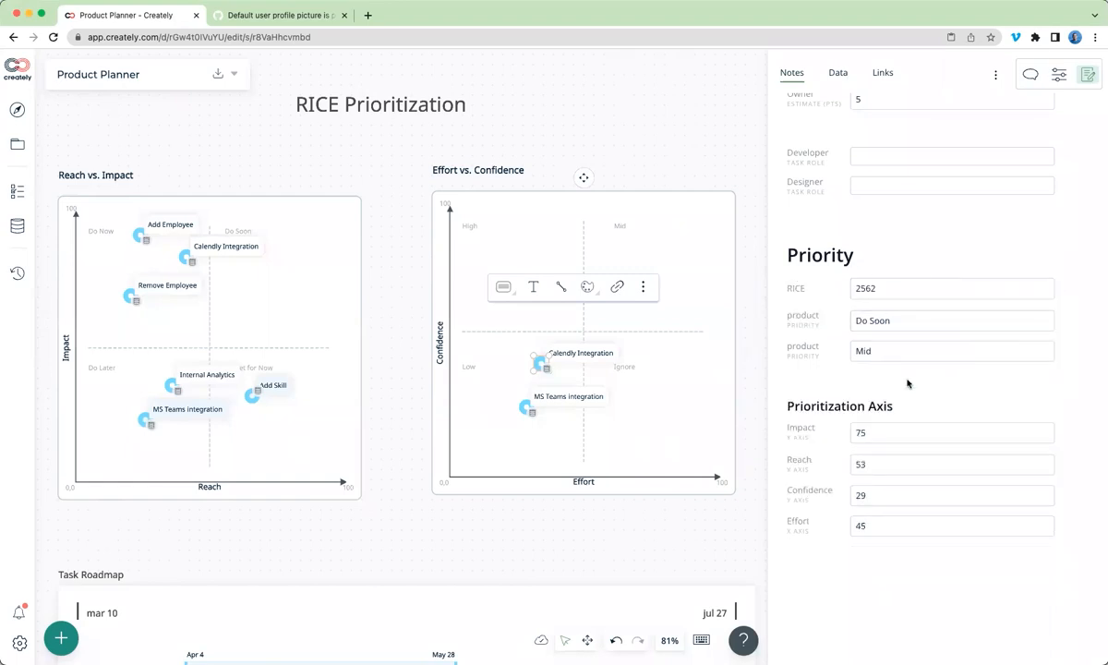
scroll(908, 383, up, 1)
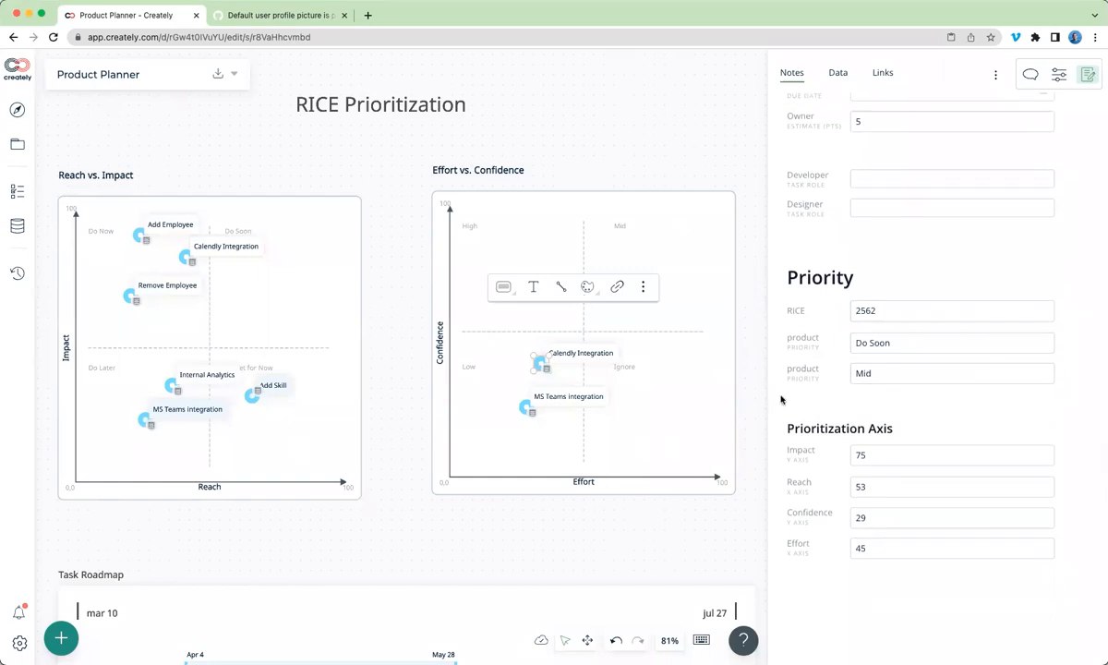
- Move the Slack Integration card out of the backlog to the empty canvas beside the Task Roadmap
scroll(556, 488, left, 2)
scroll(556, 487, left, 2)
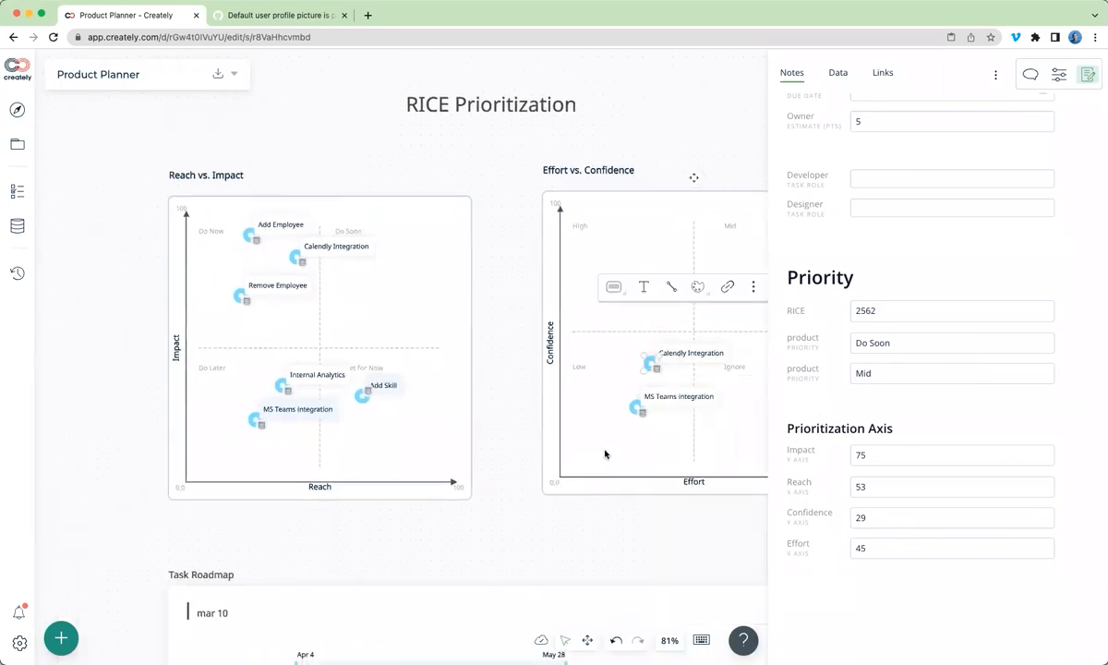
scroll(476, 426, down, 5)
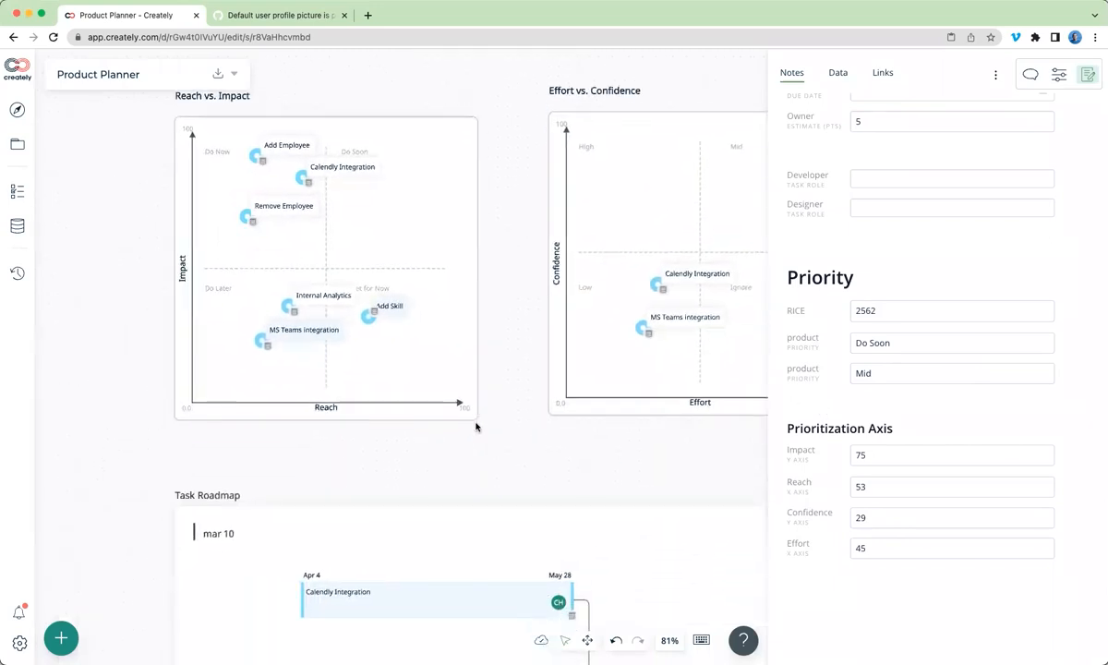
scroll(475, 427, down, 6)
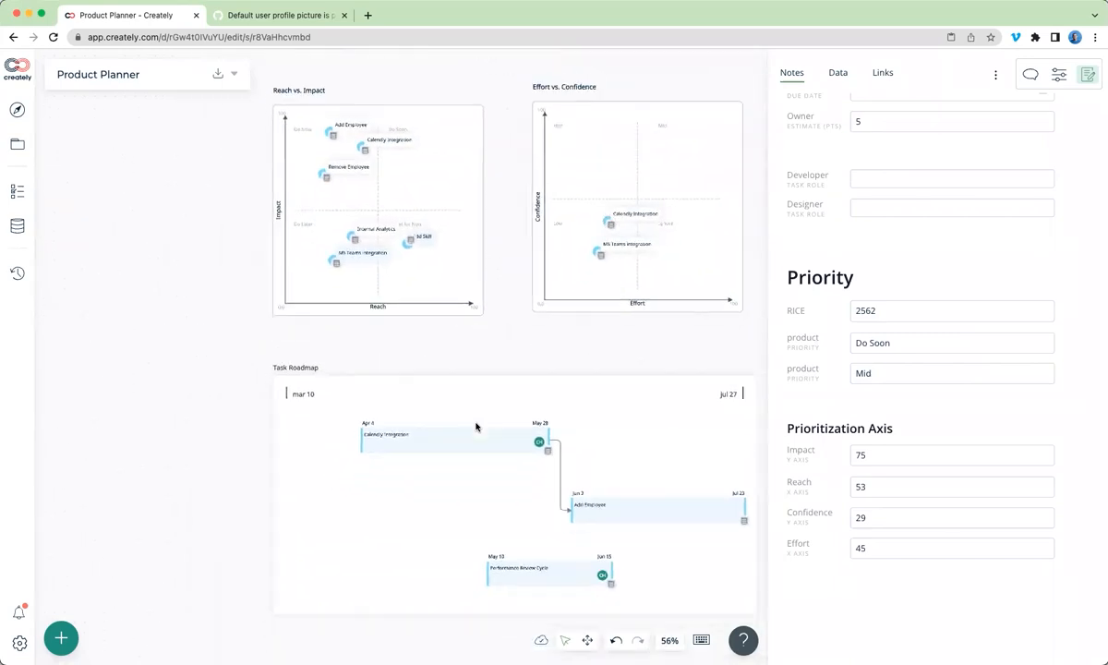
scroll(402, 368, left, 1)
click(327, 319)
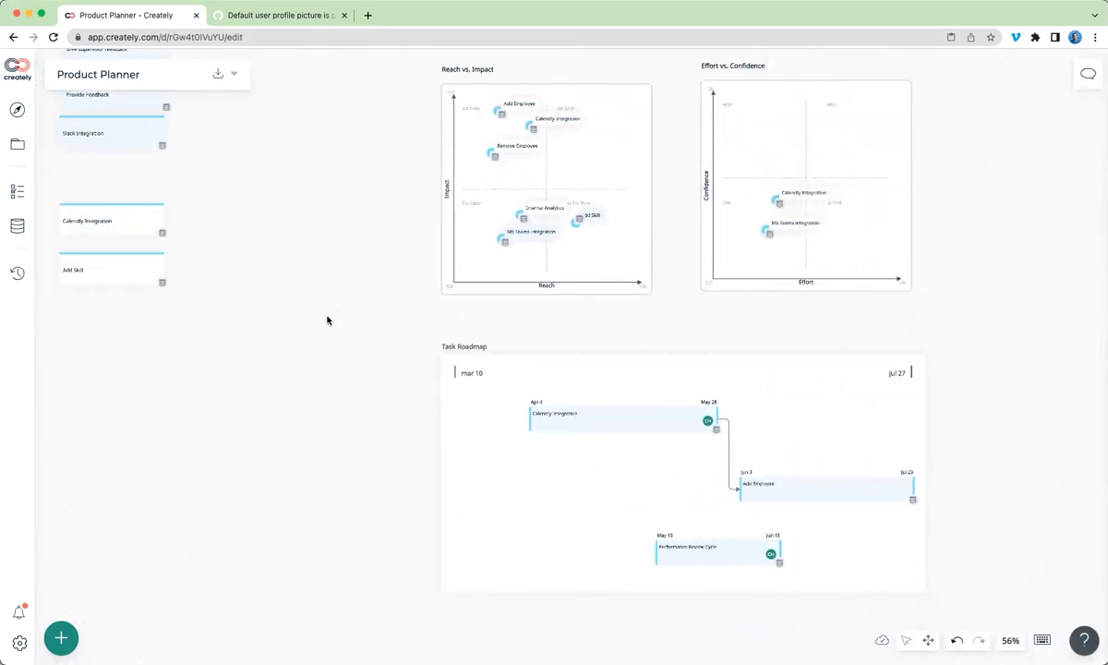
scroll(327, 319, left, 2)
scroll(327, 319, up, 1)
scroll(329, 318, up, 1)
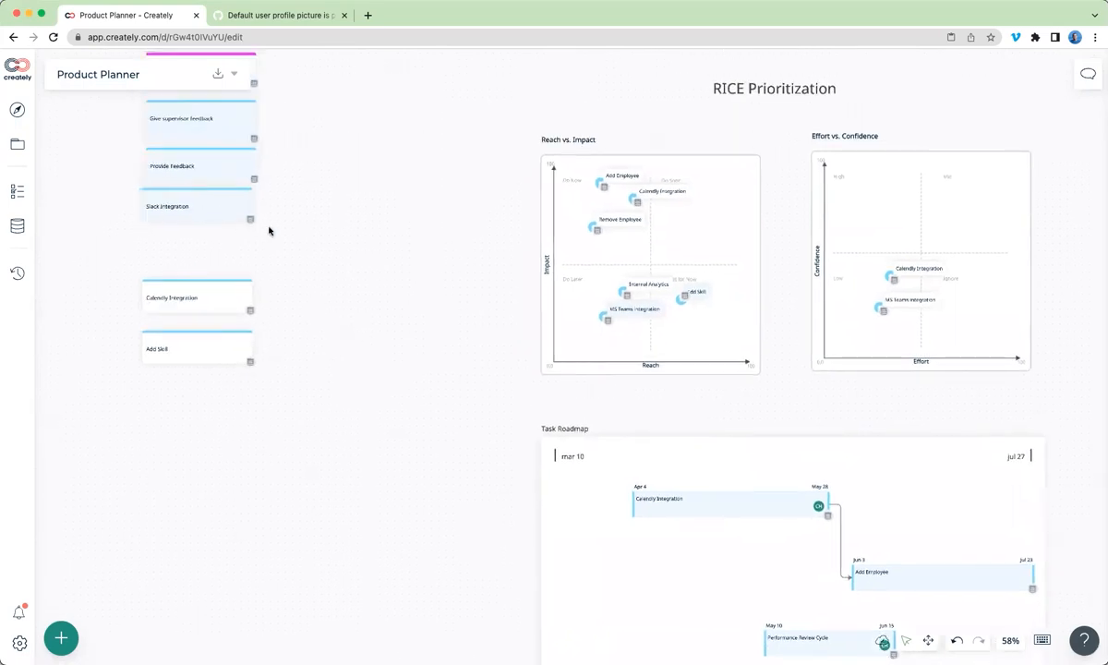
drag(183, 206, 418, 569)
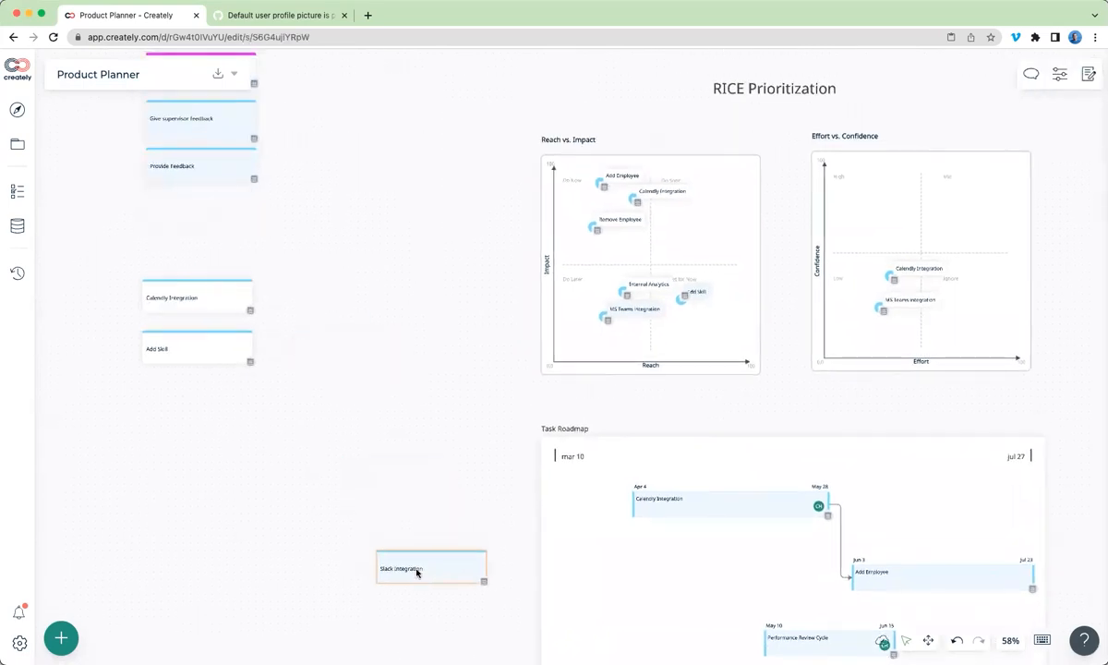
- Reschedule the Calendly Integration task on the Task Roadmap to start Mar 16 and shorten it to end Apr 15
scroll(601, 376, down, 4)
scroll(619, 366, up, 2)
scroll(621, 367, up, 5)
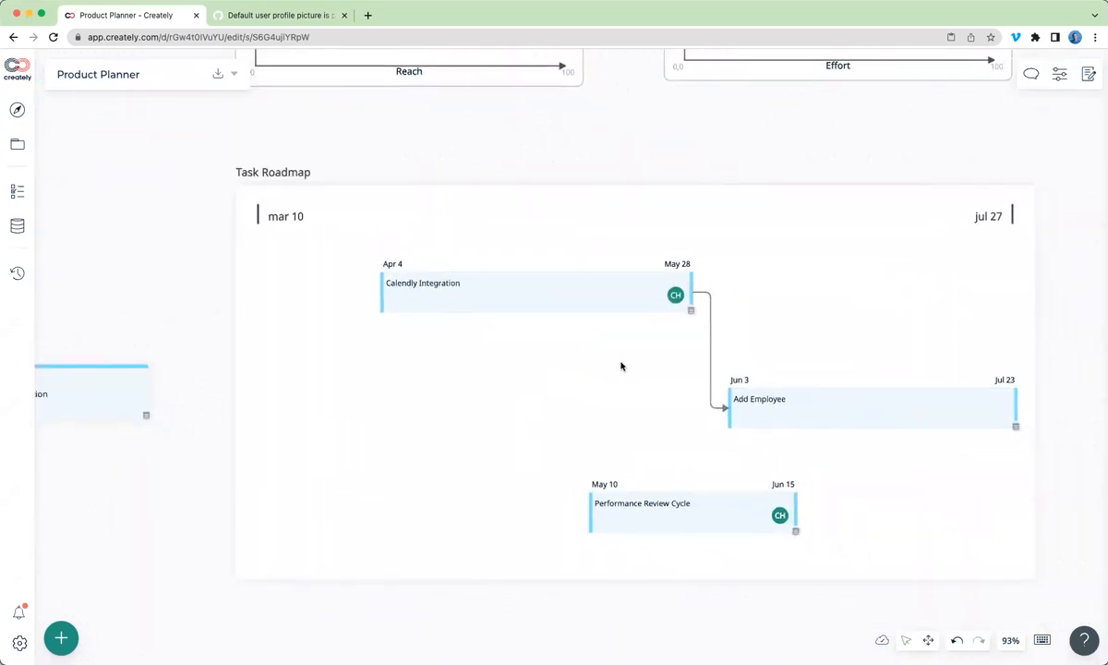
click(477, 264)
drag(478, 264, 361, 260)
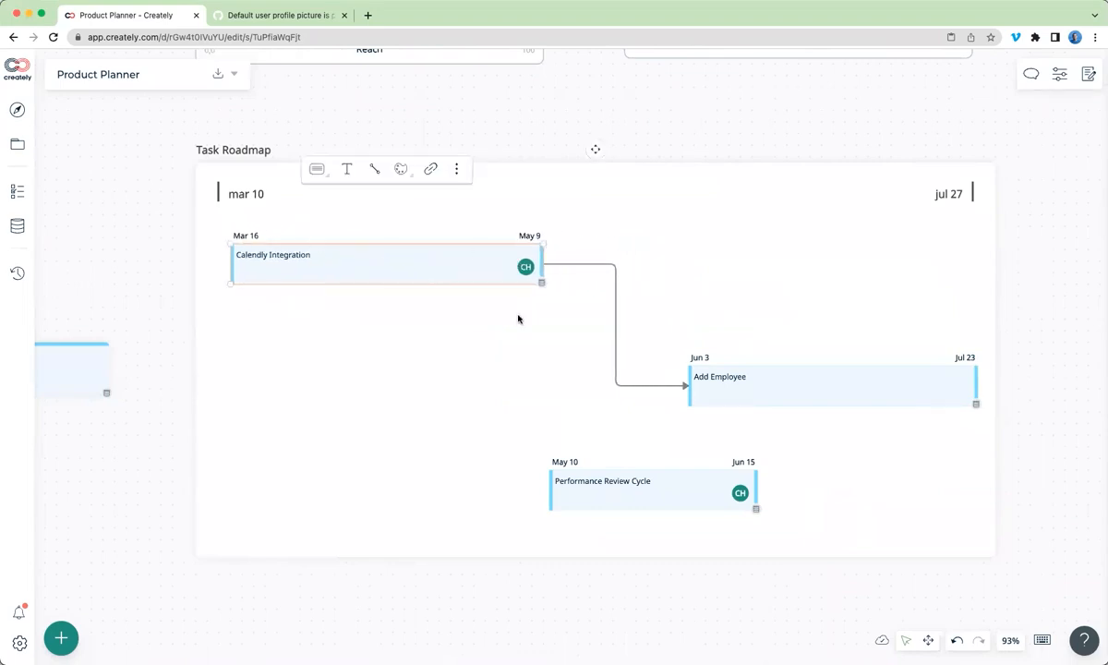
drag(544, 262, 407, 266)
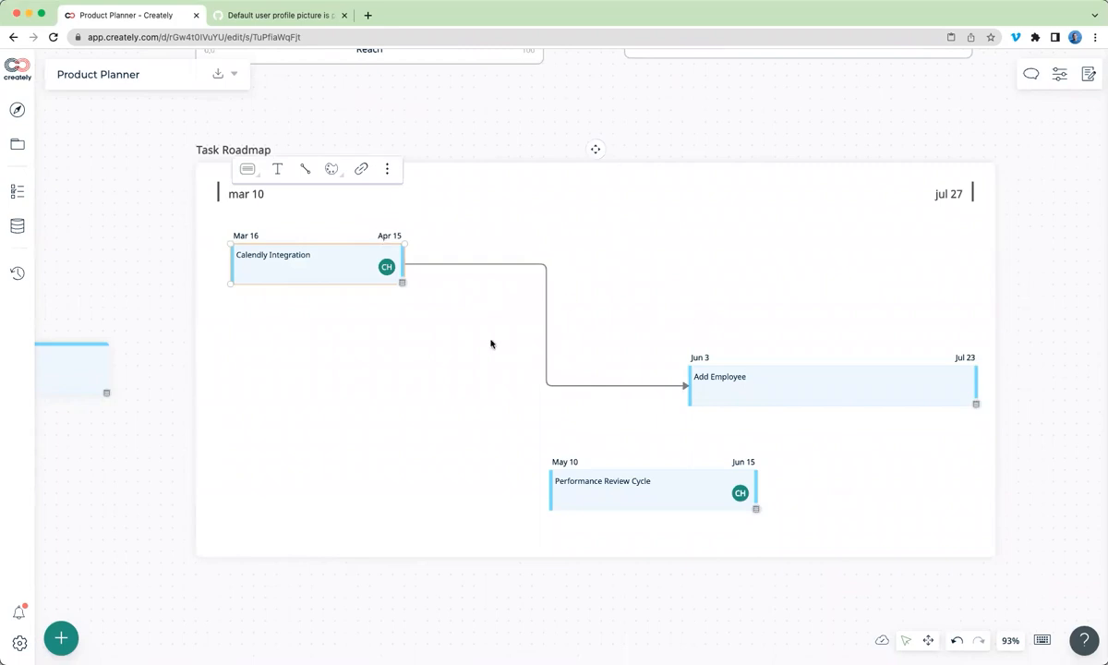
- Place the Slack Integration card on the Task Roadmap below Calendly Integration, running from Mar 16 to Apr 15
scroll(485, 360, left, 5)
click(140, 371)
drag(117, 367, 442, 392)
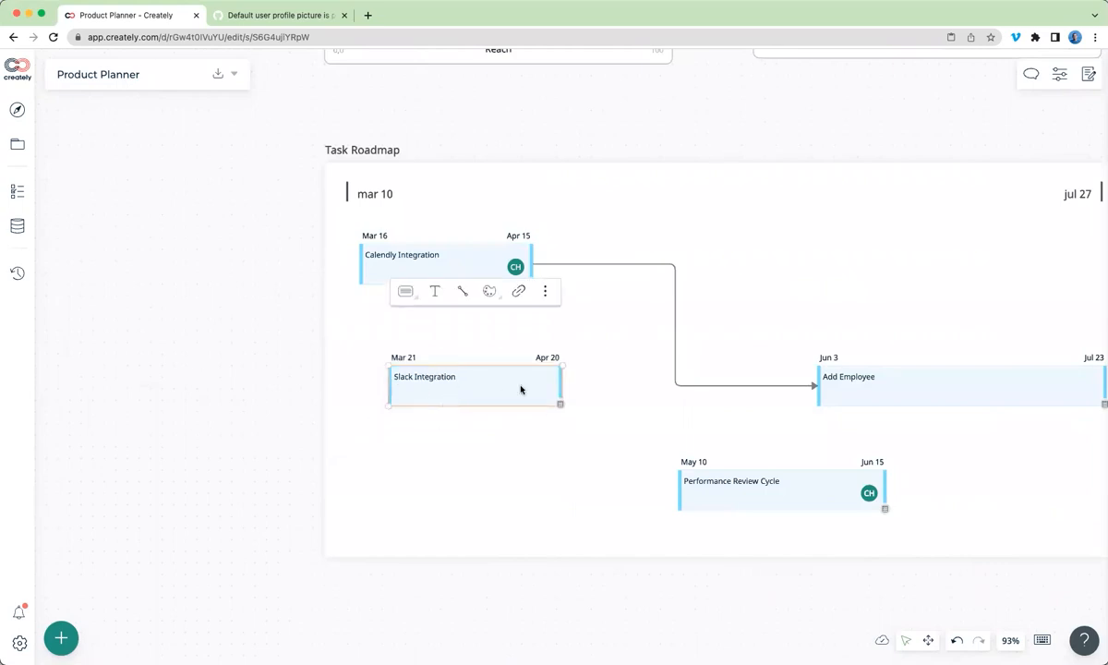
drag(519, 391, 495, 391)
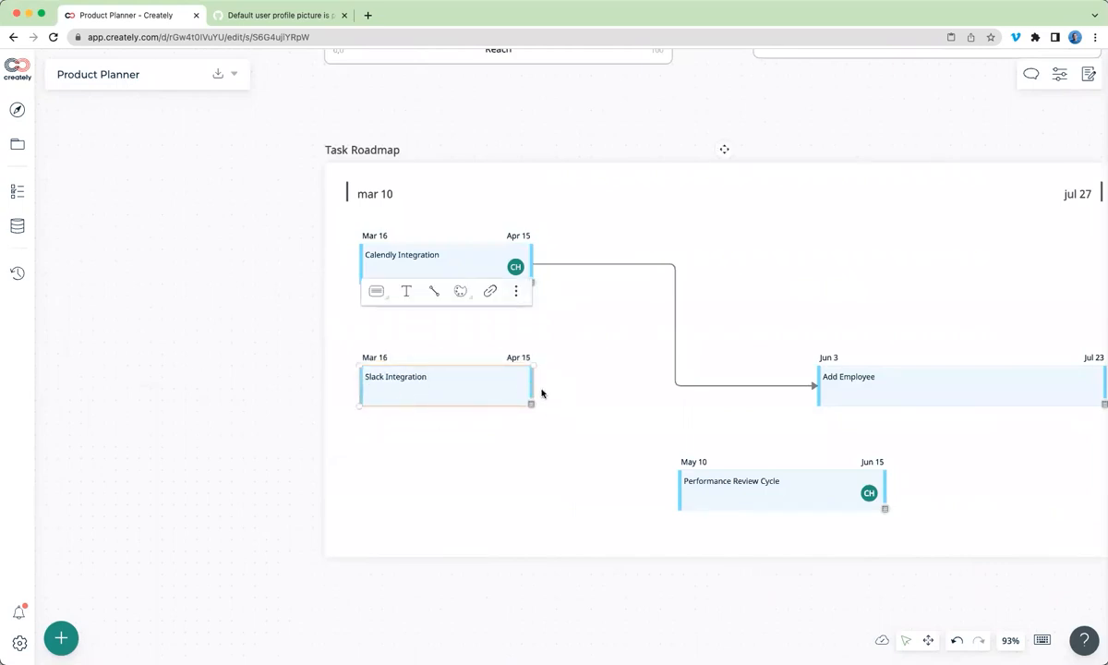
- Recolour the Slack Integration card with light pink fill #fdefff and pink line colour #fb7cff
click(1060, 74)
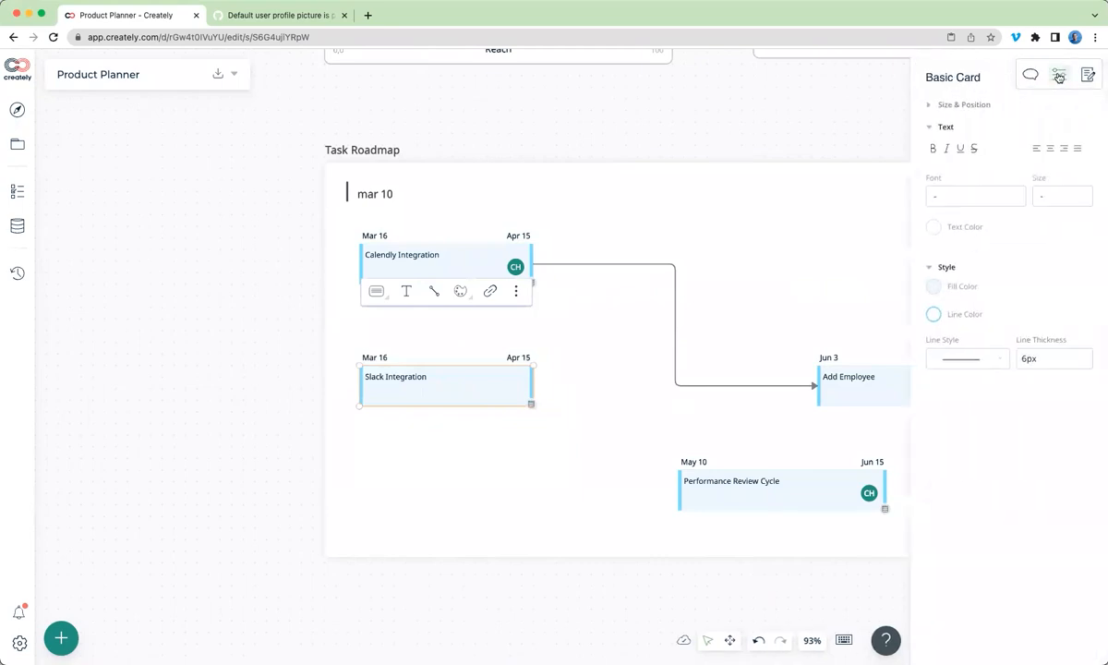
click(961, 196)
click(931, 290)
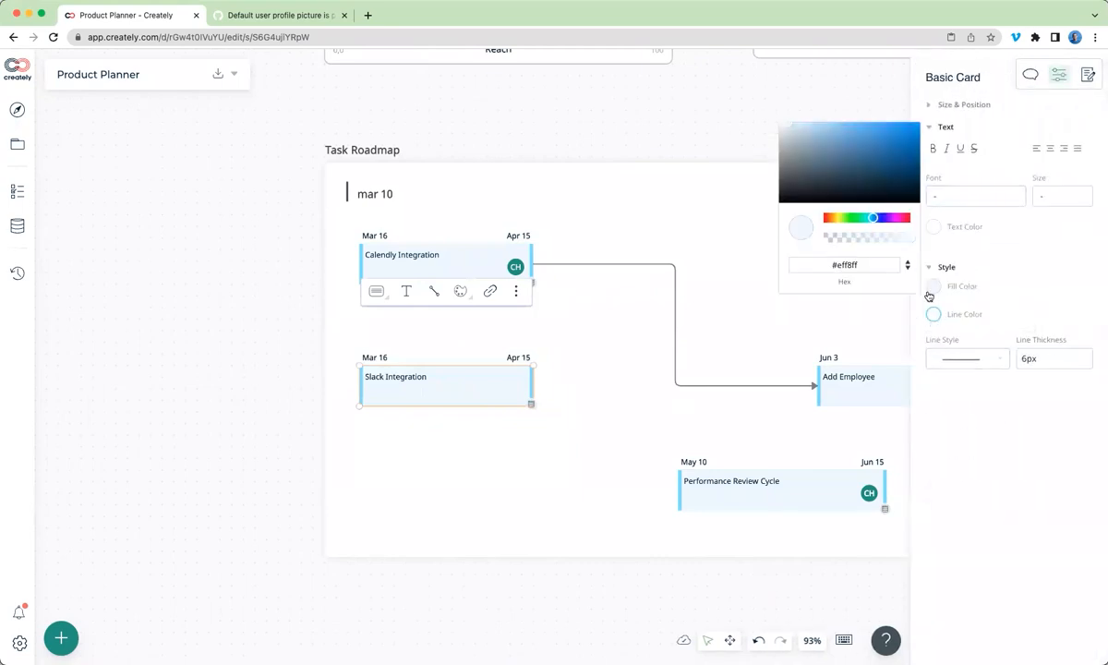
click(894, 218)
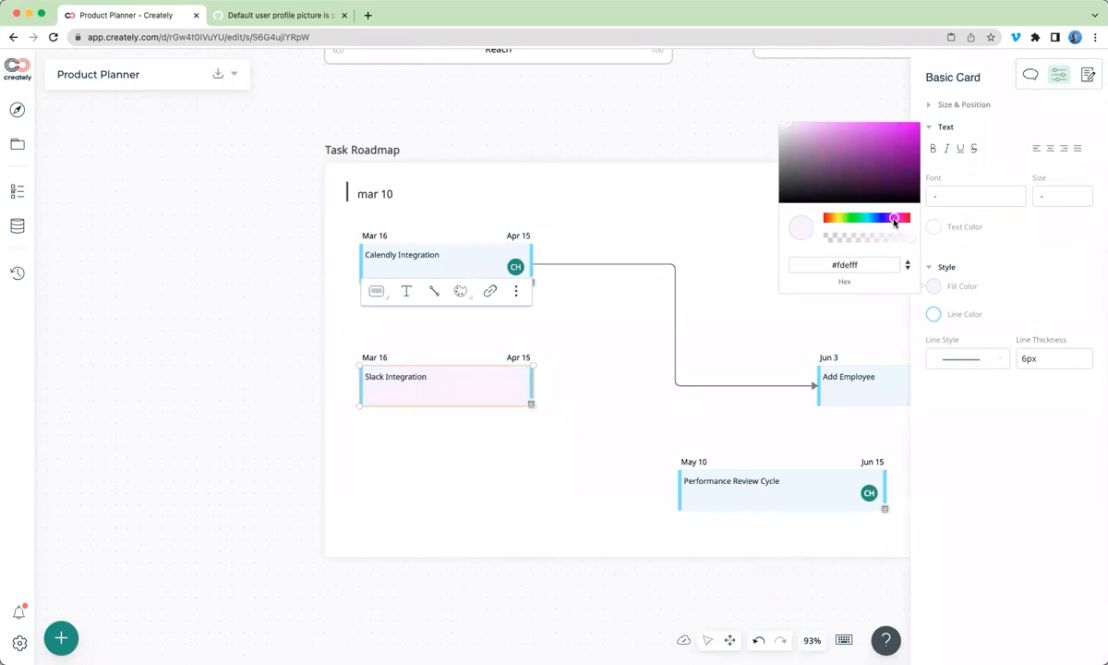
click(933, 314)
click(895, 246)
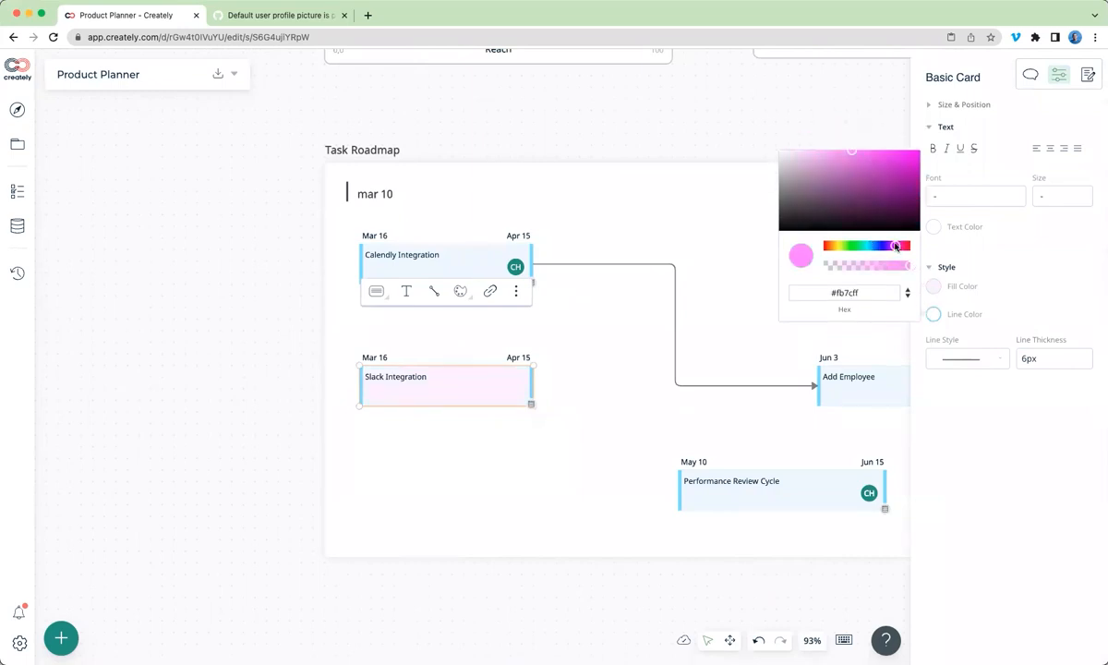
click(258, 374)
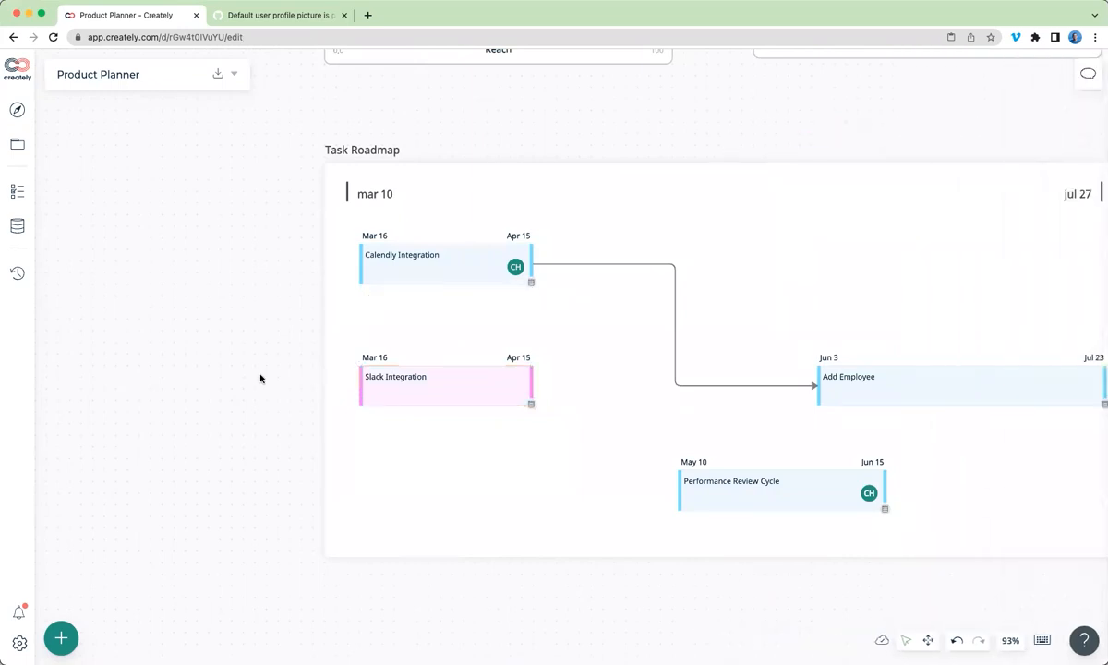
- Set the Slack Integration card's text size to 18
click(517, 387)
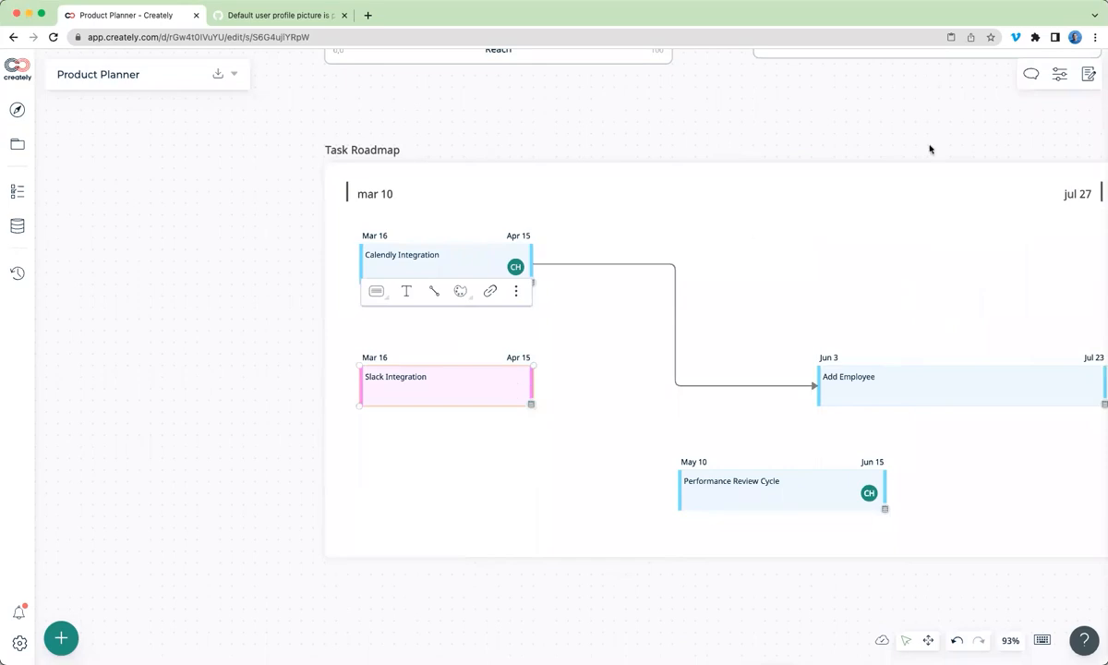
click(1059, 74)
click(997, 192)
click(1079, 196)
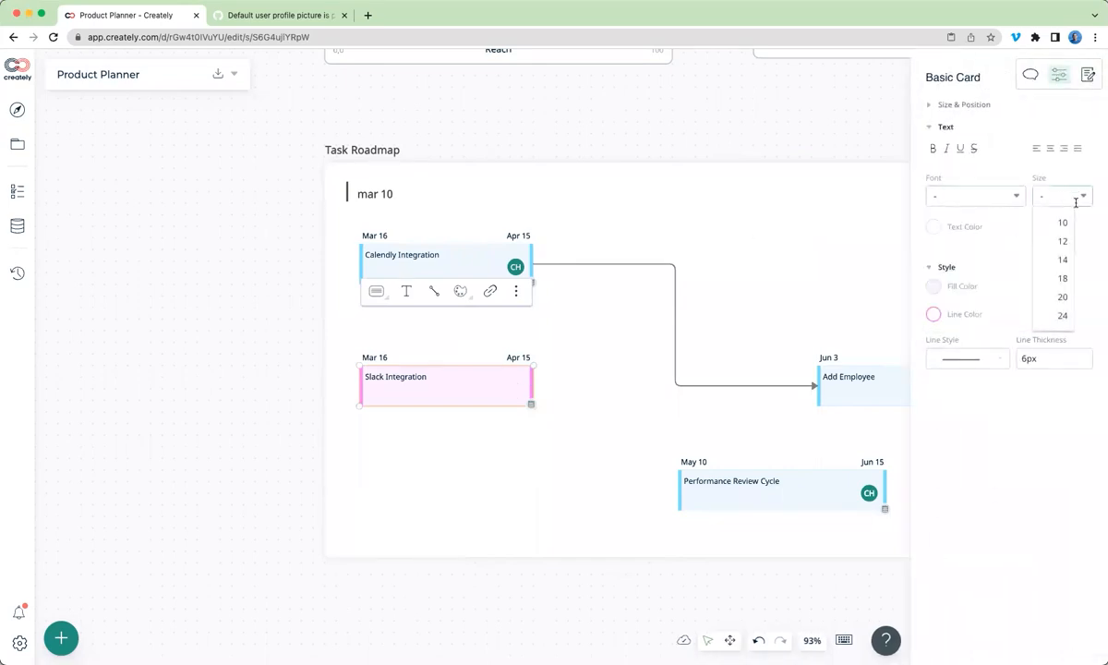
click(1061, 279)
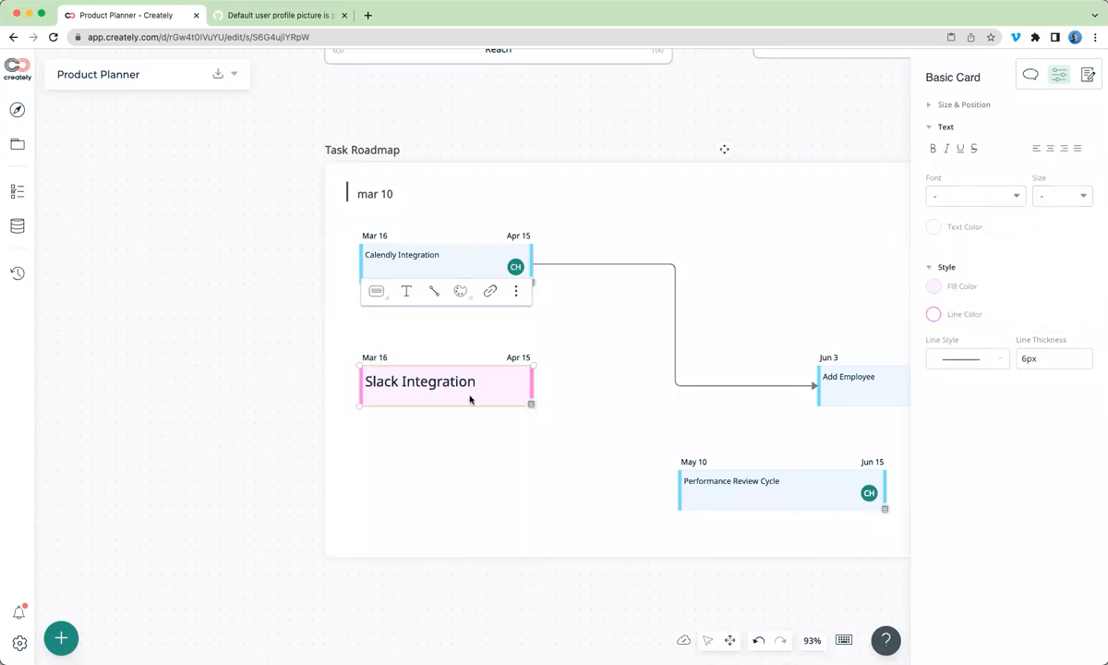
- Connect the Slack Integration card to Add Employee with a line and move the card lower on the roadmap
mouse_move(433, 291)
mouse_down()
mouse_move(793, 386)
mouse_move(834, 384)
mouse_up()
drag(823, 387, 820, 388)
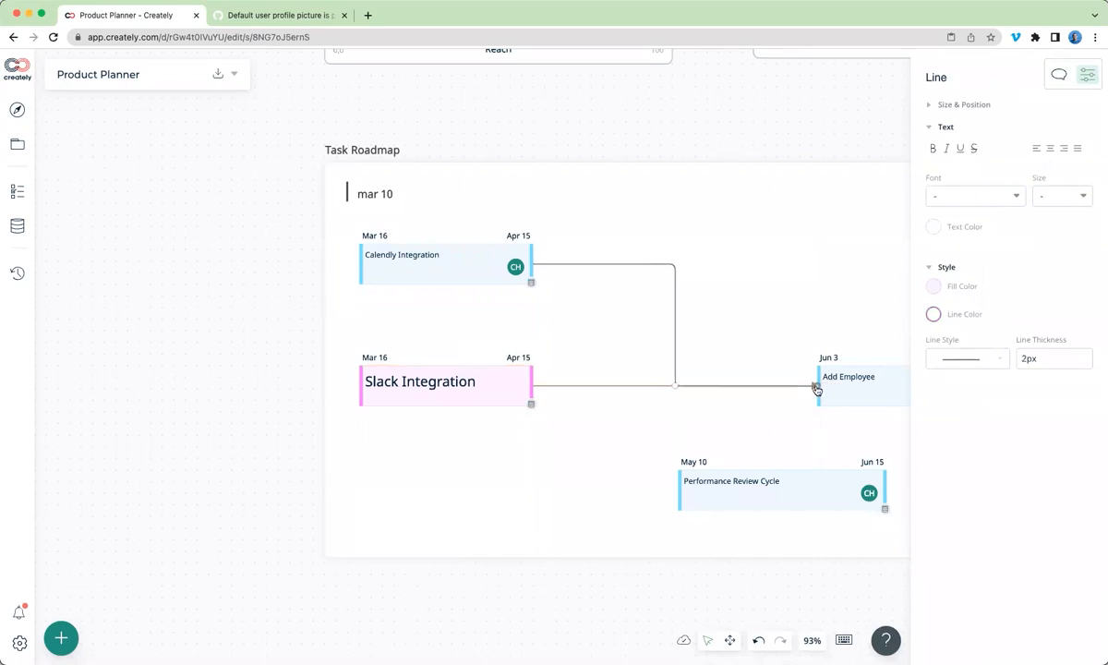
click(408, 388)
drag(408, 388, 408, 466)
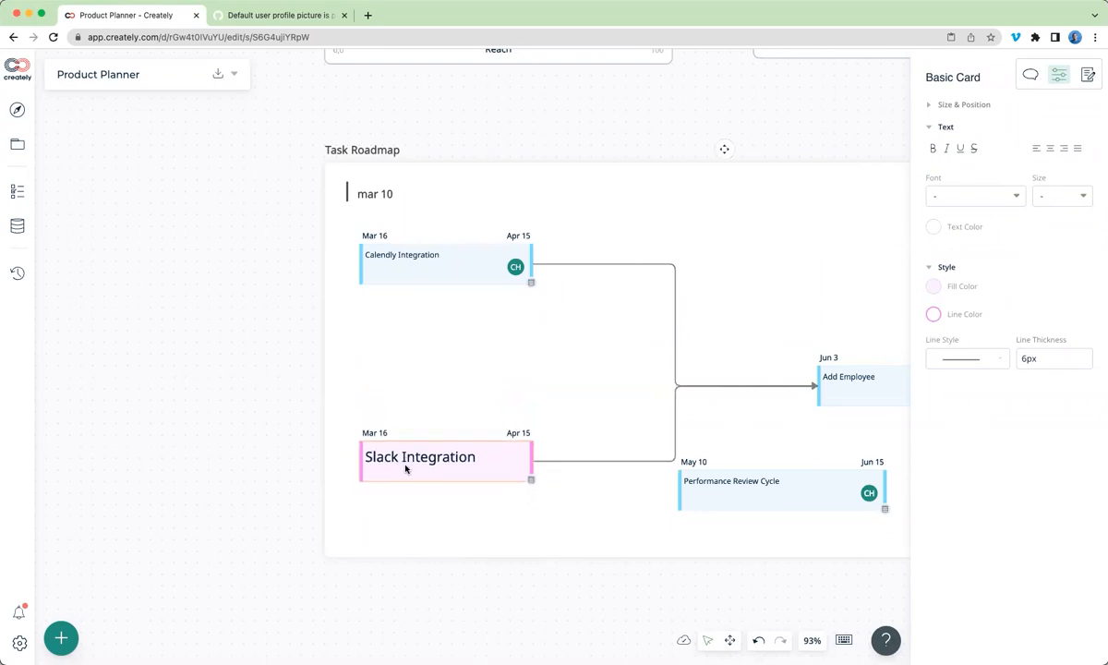
- Reschedule the Slack Integration card on the roadmap to Apr 1 through May 1 and open its notes
click(234, 329)
drag(410, 422, 506, 376)
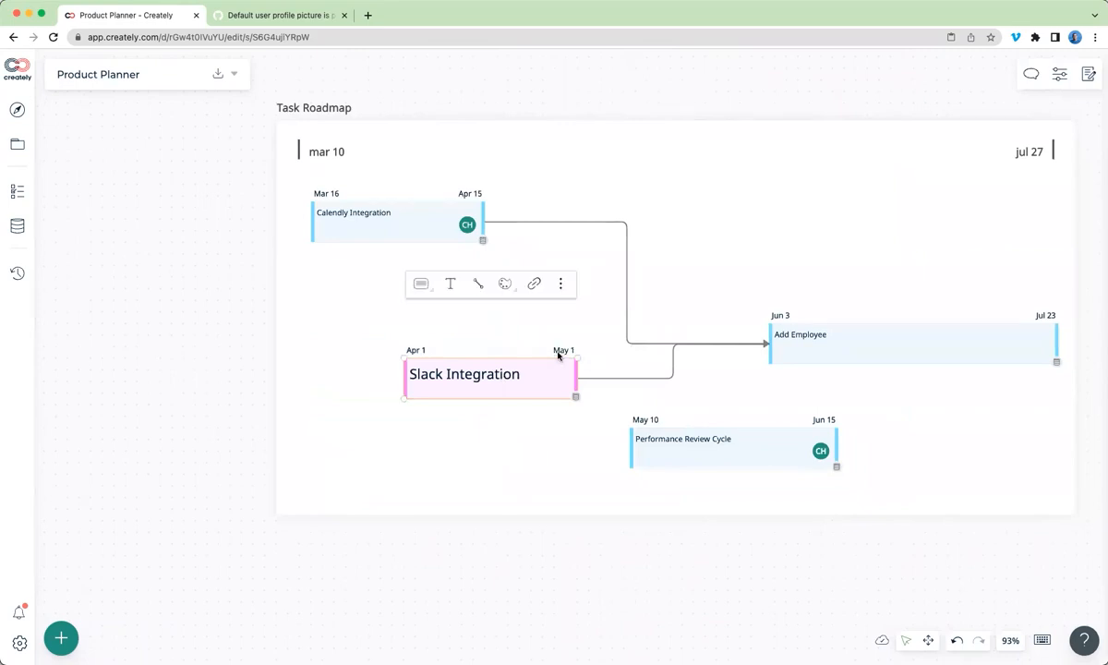
click(1089, 74)
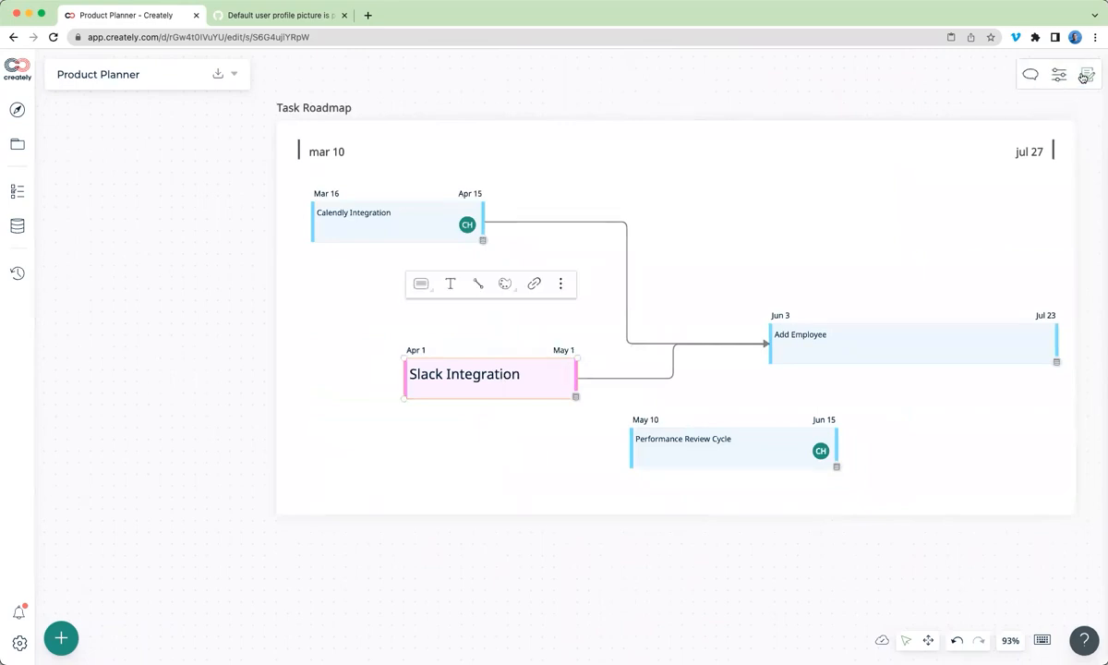
- Set the Slack Integration card's product start date to 3/28/2022 in its data fields and deselect the card
click(841, 77)
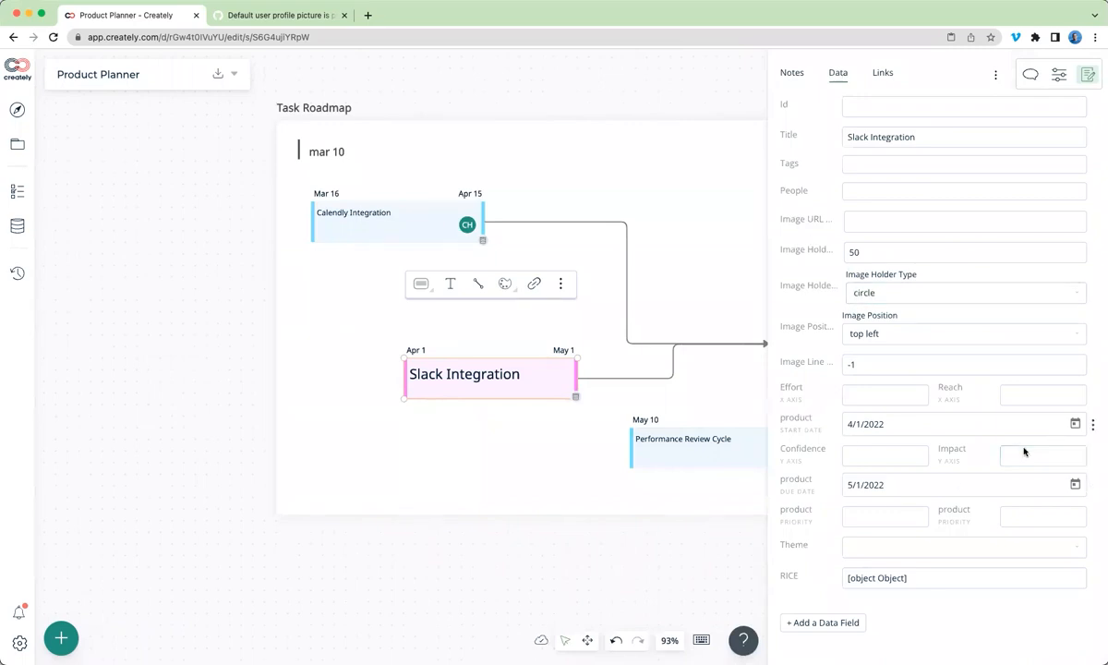
click(1074, 425)
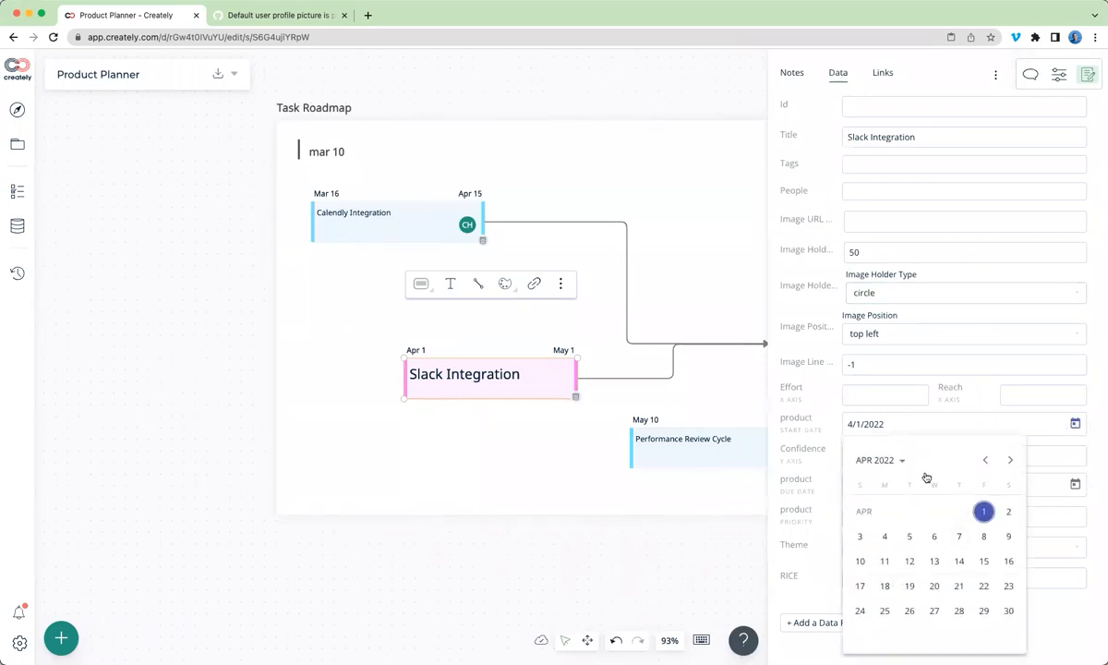
click(985, 462)
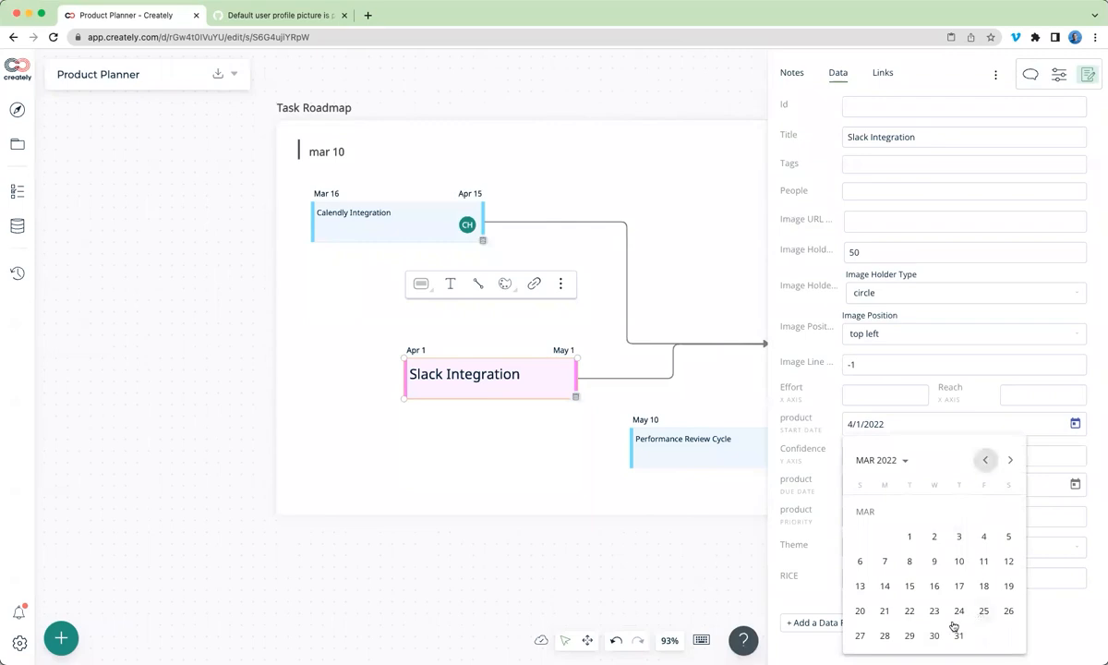
click(908, 637)
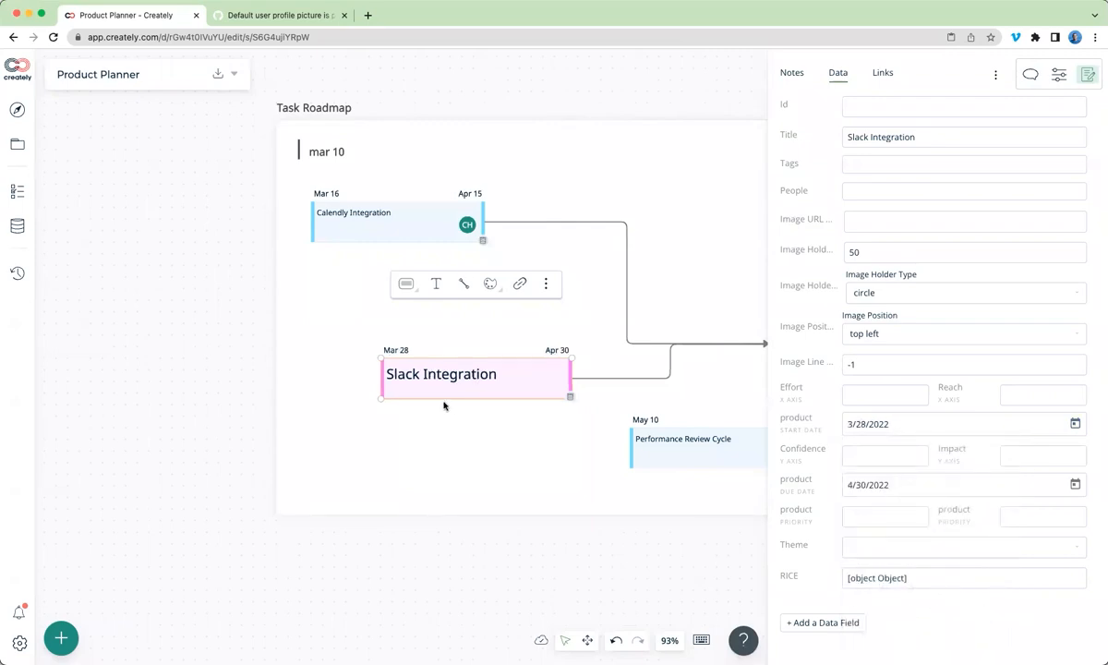
click(494, 574)
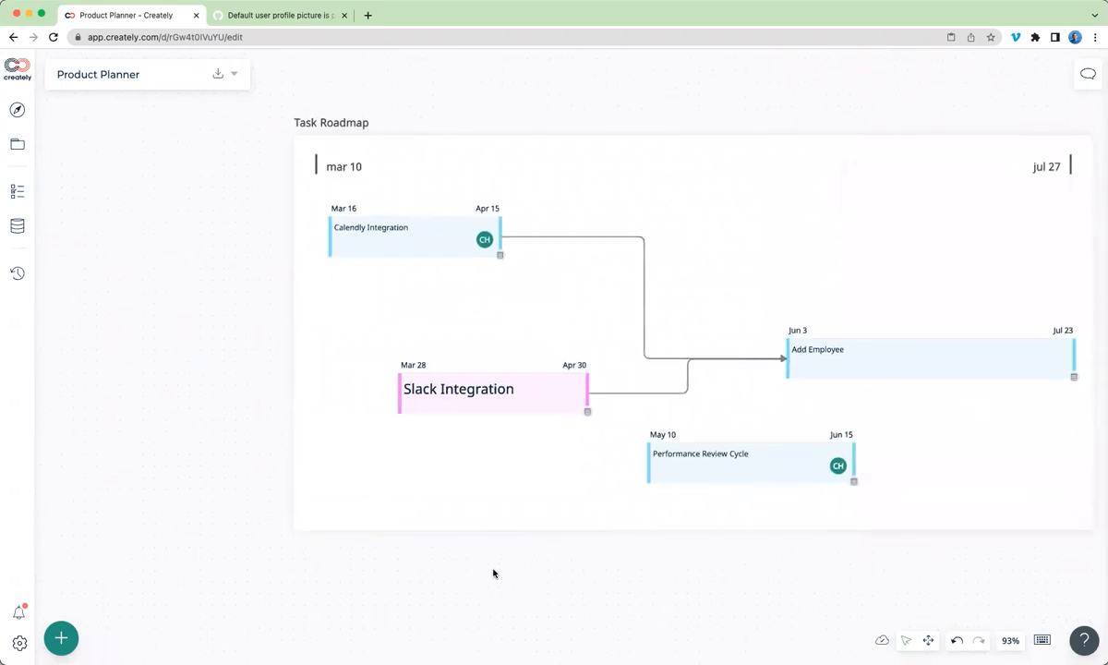
- Review the Task Roadmap together with the RICE Prioritization charts and the user story backlog on the canvas
scroll(493, 573, down, 5)
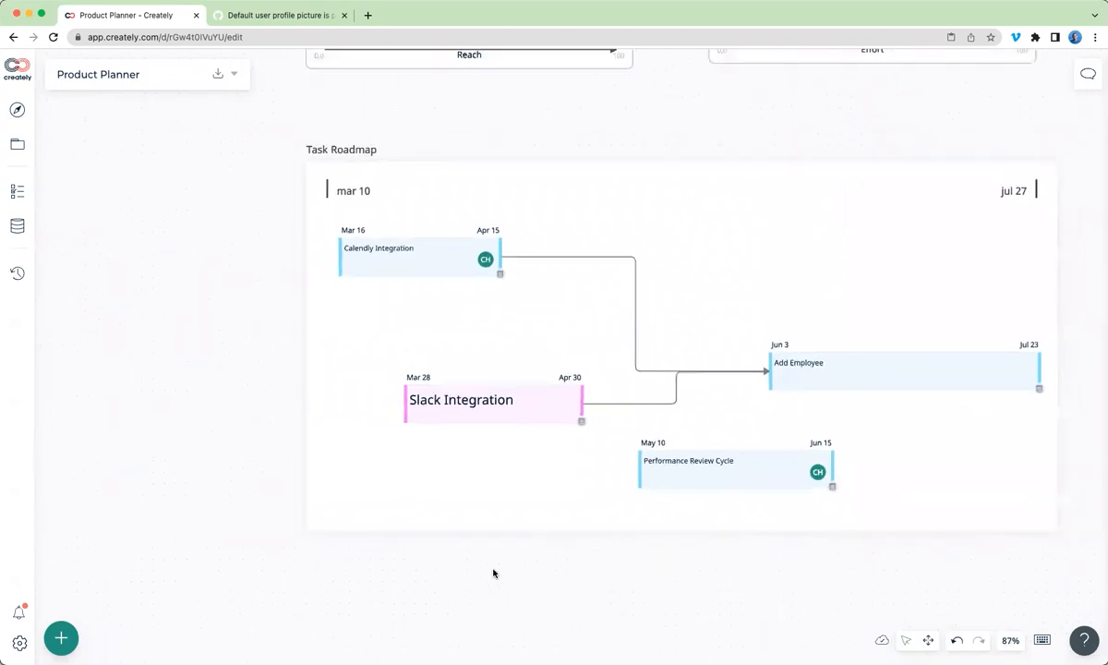
scroll(496, 456, up, 1)
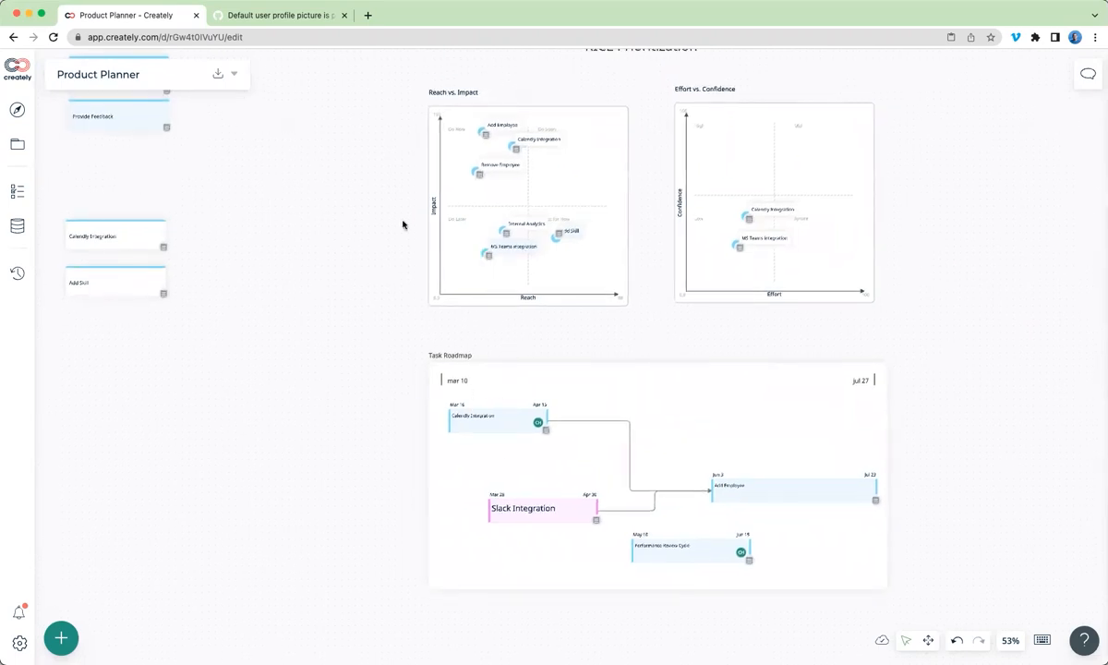
scroll(402, 224, up, 3)
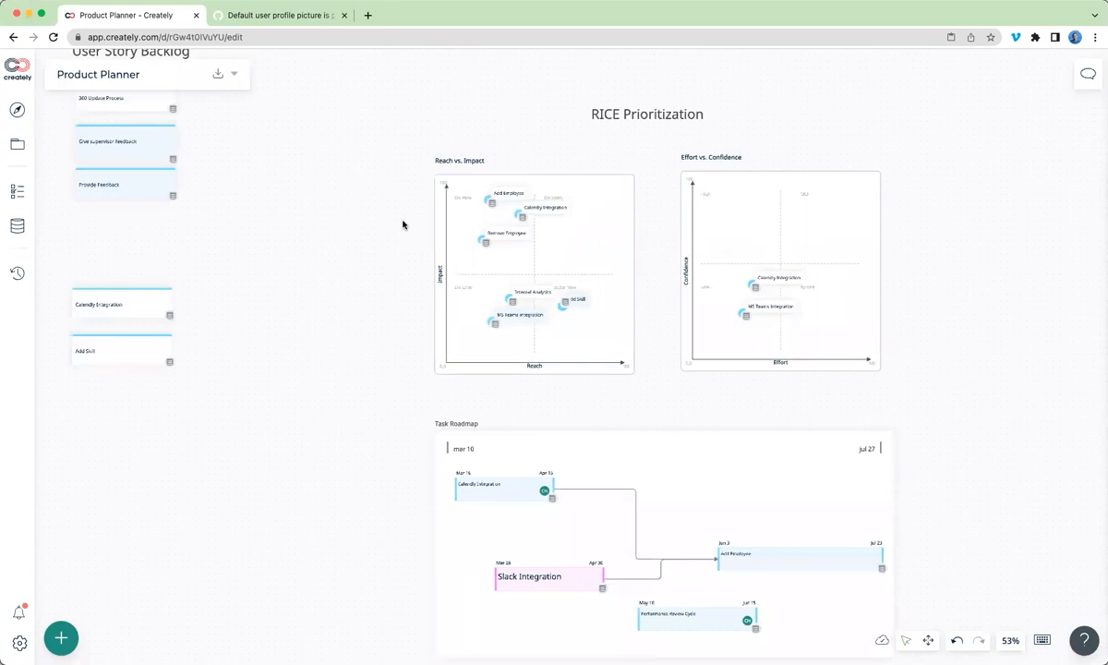
scroll(403, 225, down, 4)
scroll(403, 225, up, 1)
scroll(671, 404, up, 3)
scroll(290, 322, left, 5)
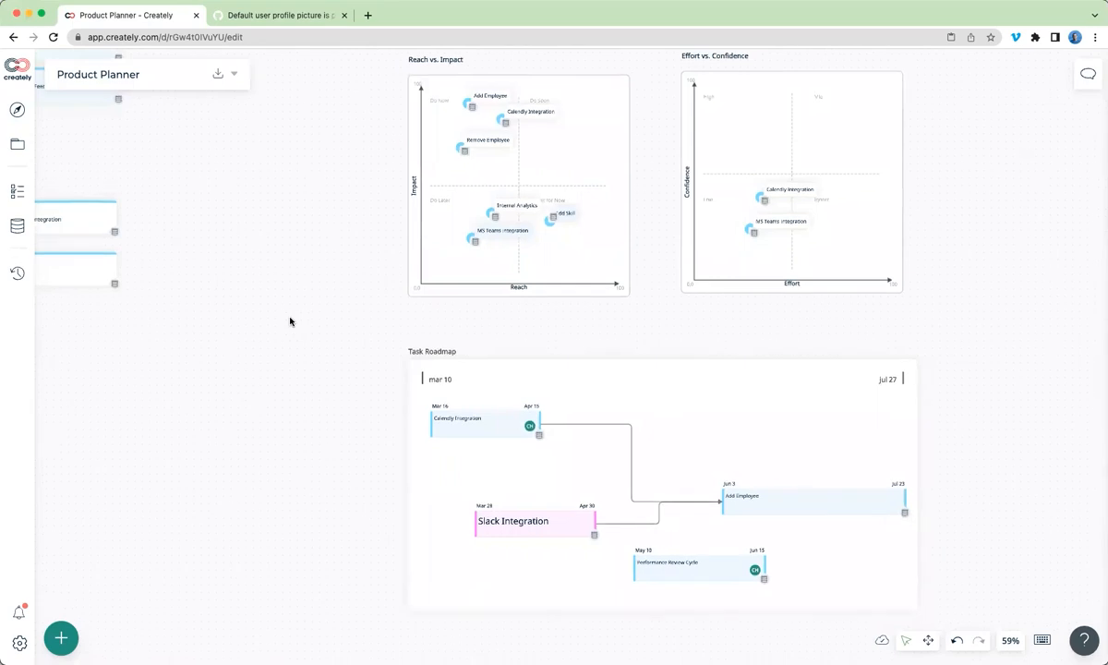
scroll(290, 322, up, 5)
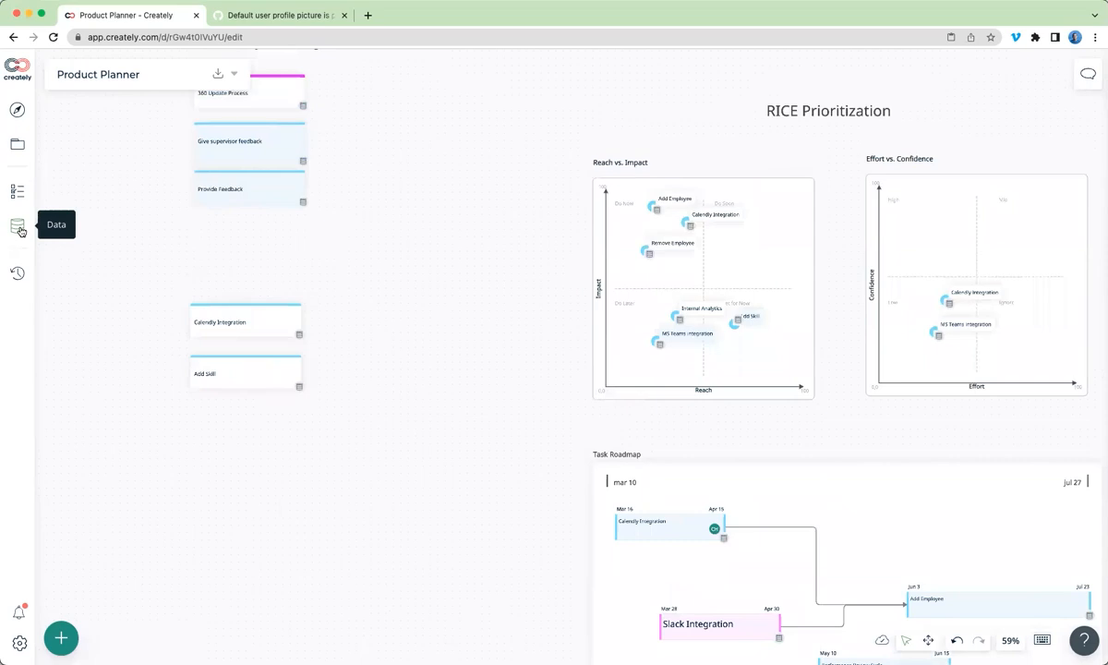
- Open the GitHub search among the databases and set its owner to creately and repo to phoenix
click(20, 229)
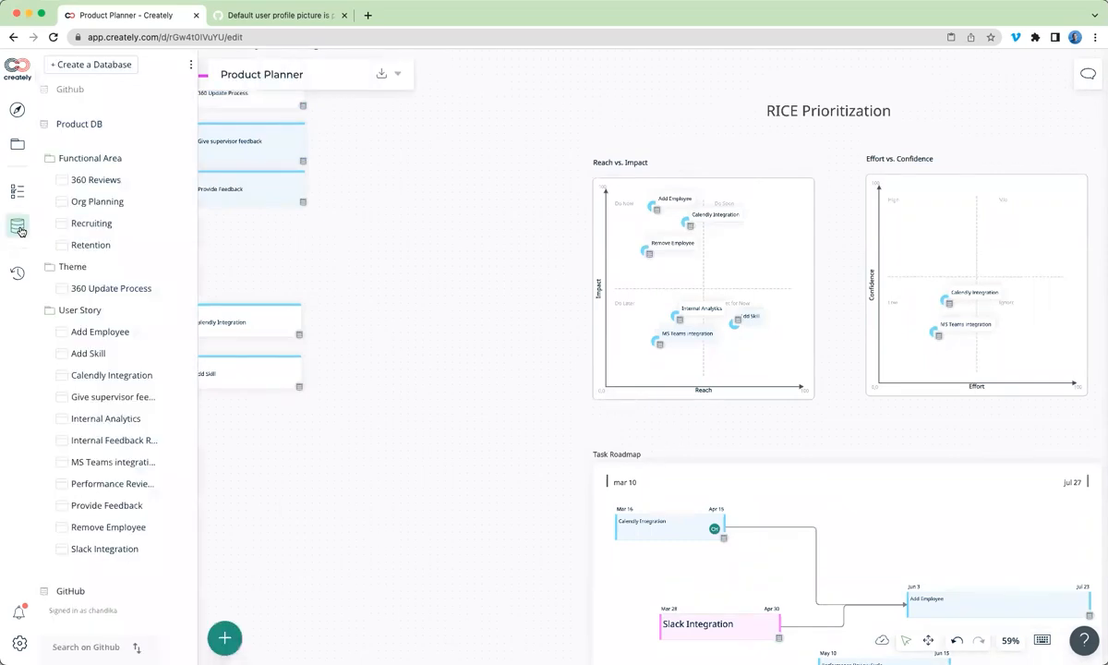
click(84, 123)
click(111, 242)
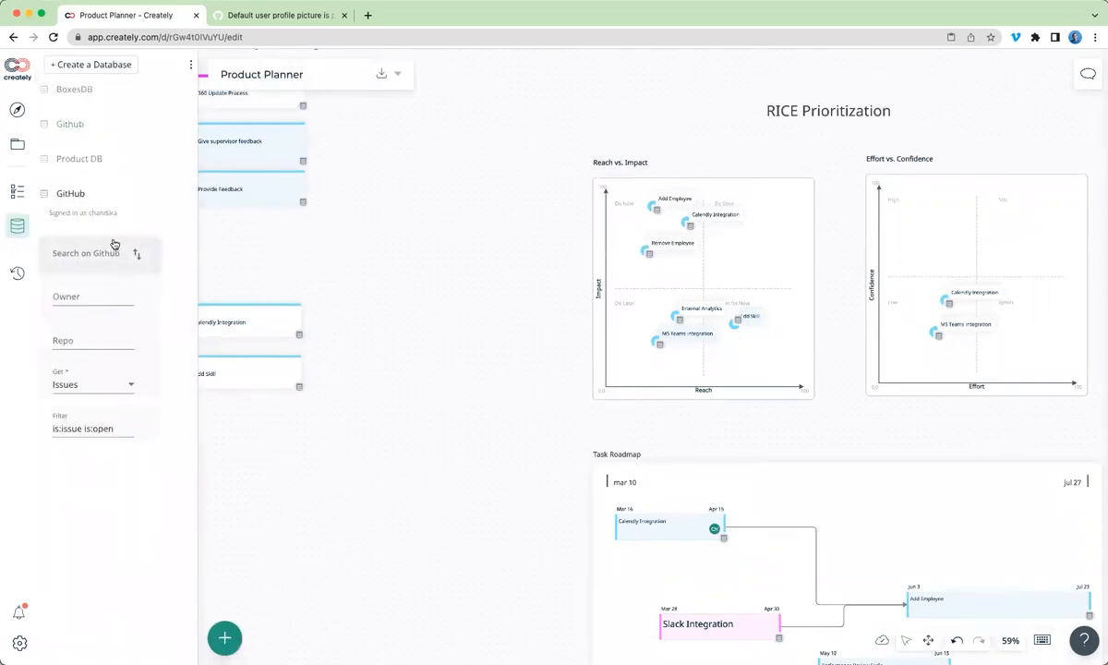
click(95, 291)
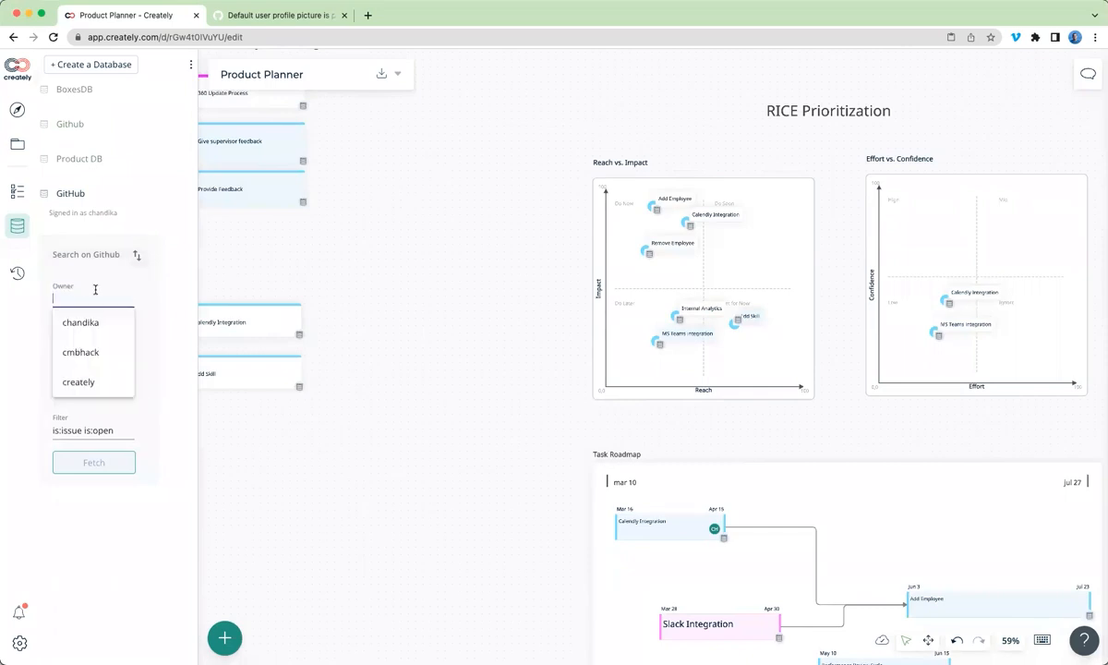
click(92, 383)
click(121, 345)
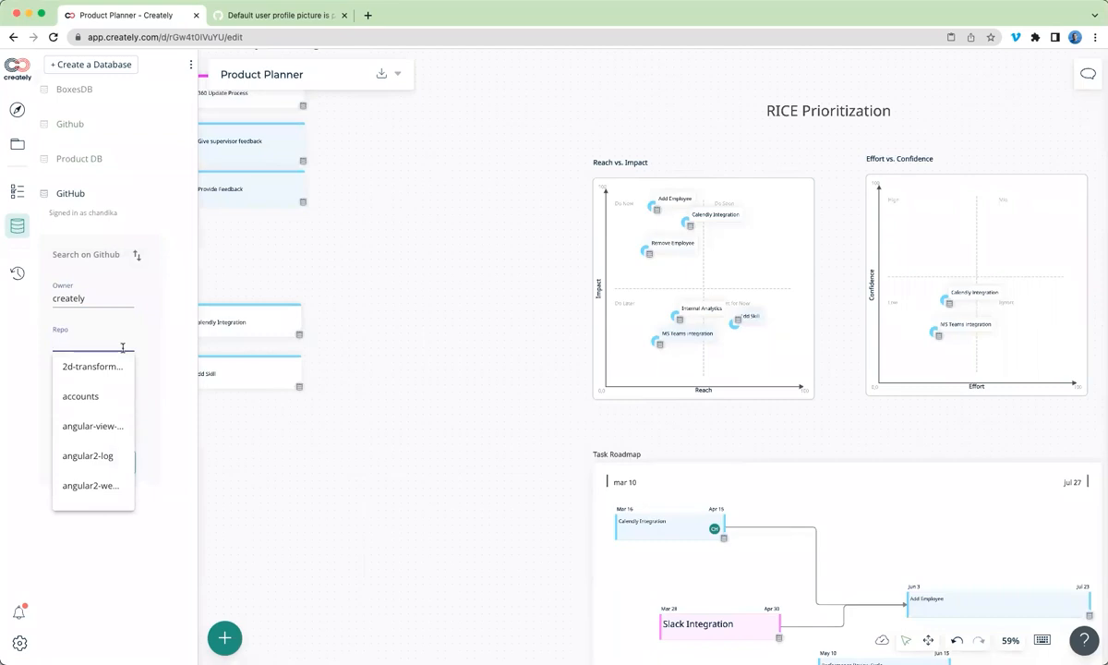
text(pho)
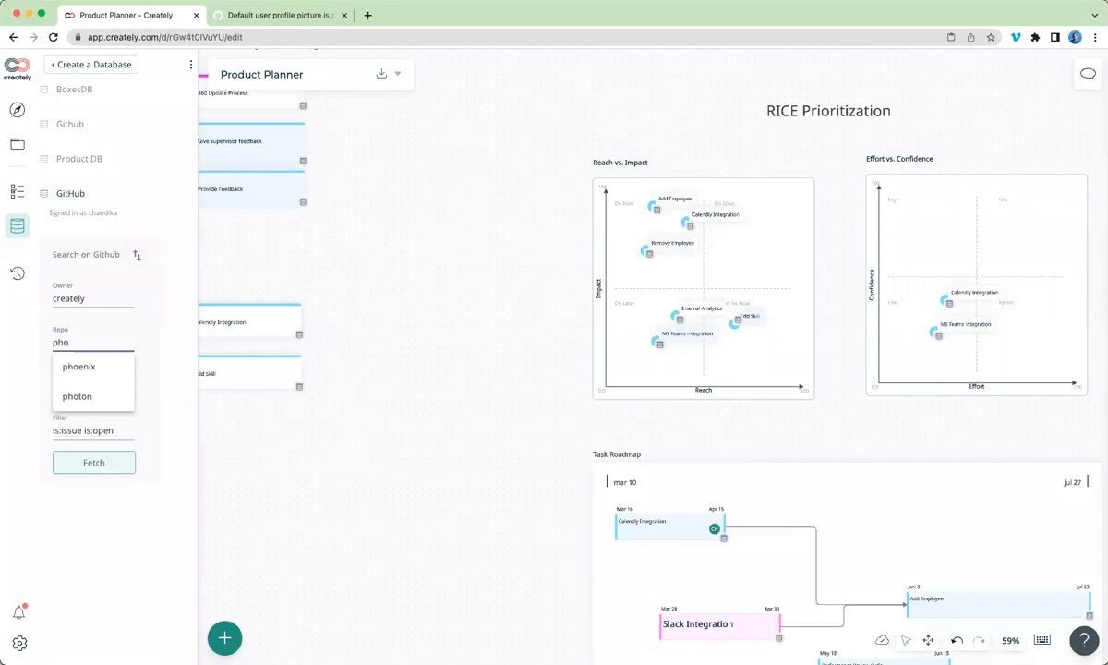
click(80, 370)
- Filter the GitHub issues by is:issue is:open label:bug and fetch them
click(111, 428)
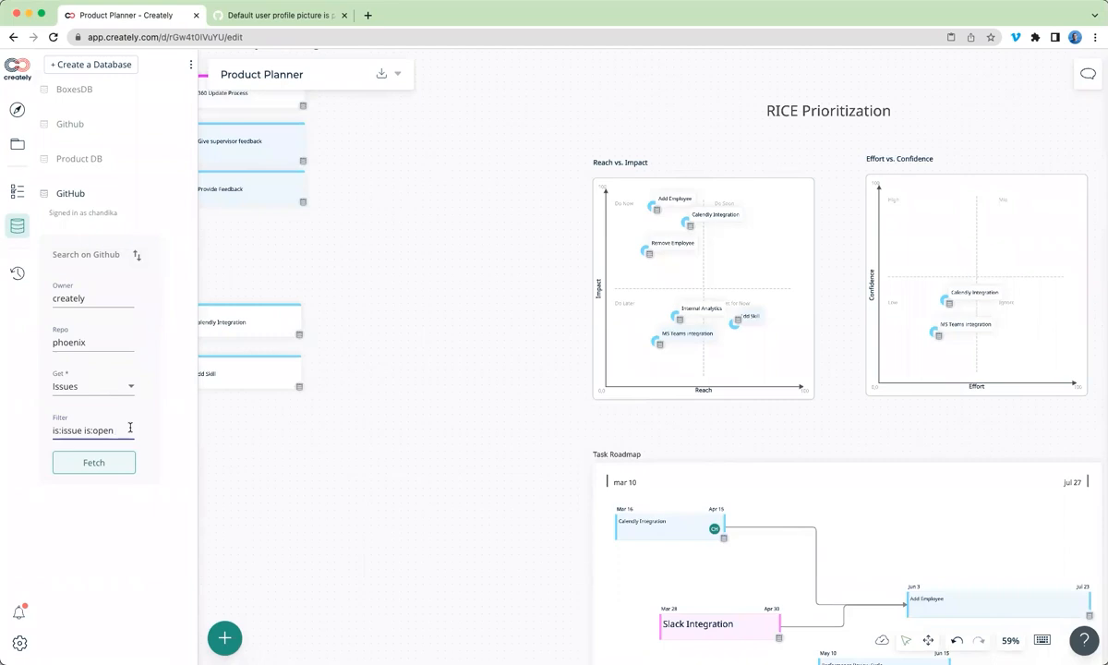
text(is:issue is:open label: bu)
key(BackSpace)
key(BackSpace)
key(BackSpace)
text(bug)
click(105, 466)
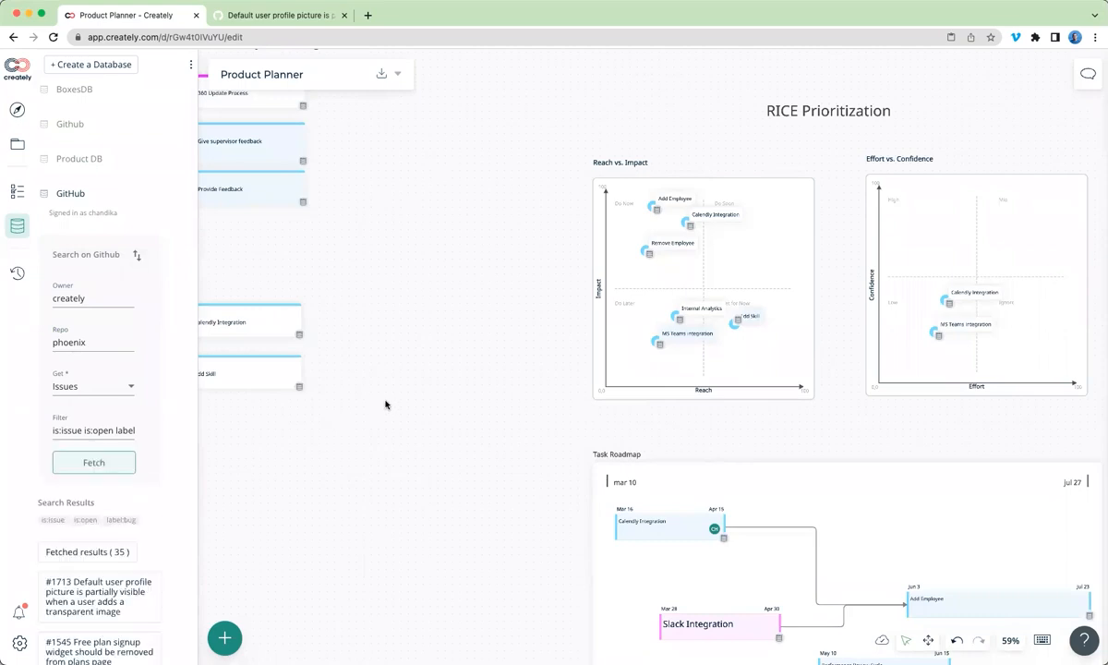
- Place fetched issue #1713 about the default user profile picture on the canvas below the Add Skill card
scroll(163, 447, down, 5)
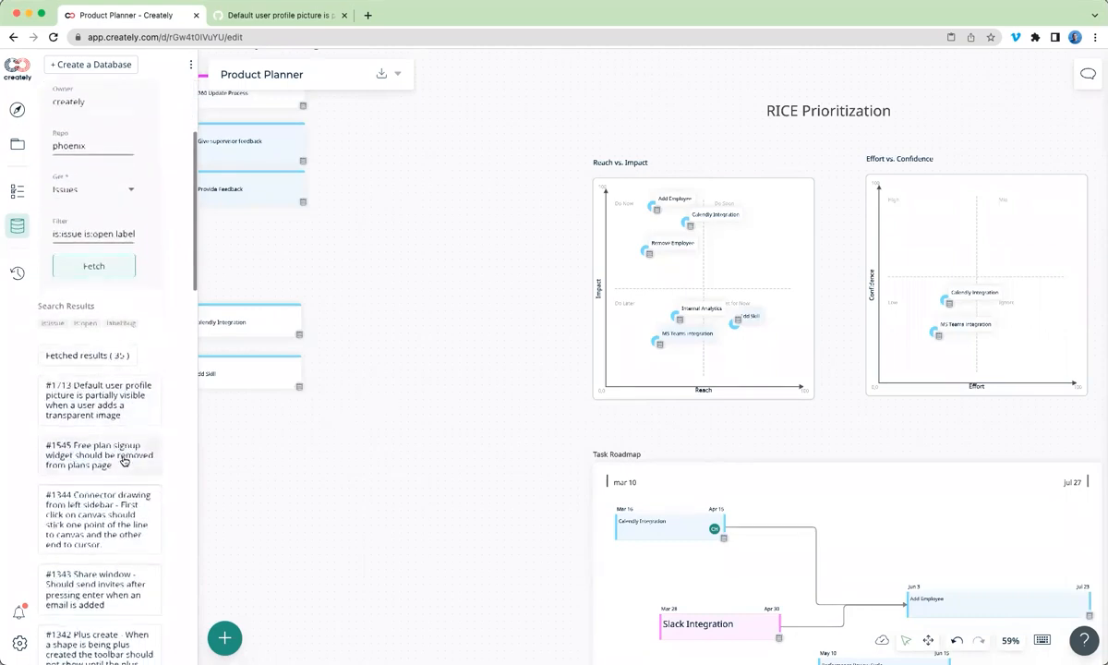
drag(484, 459, 496, 448)
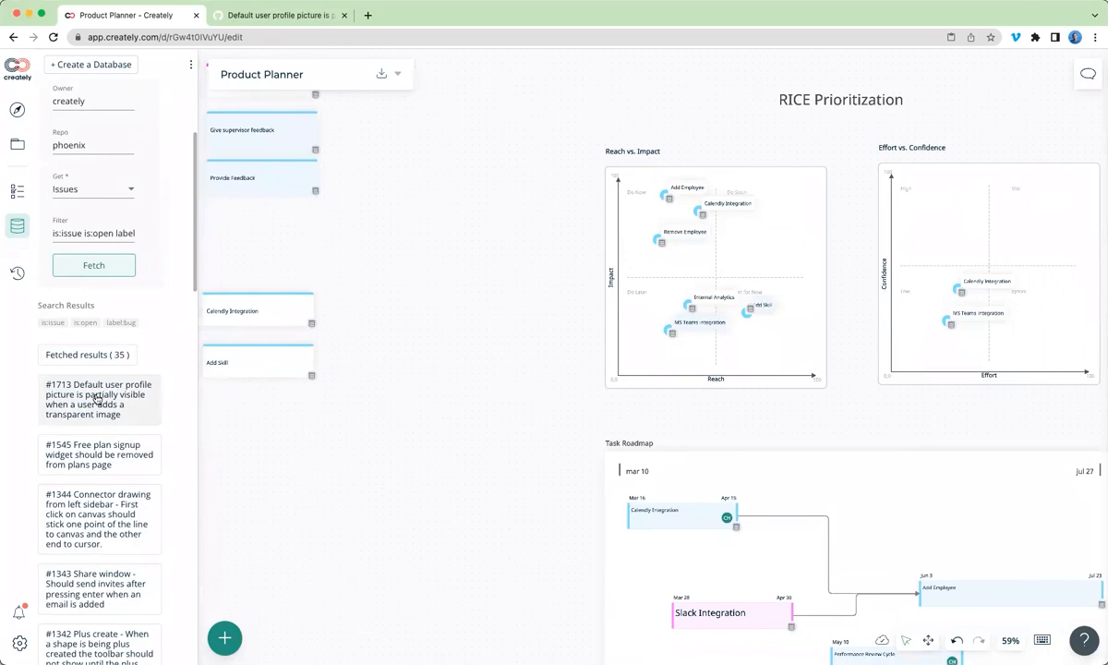
drag(99, 400, 329, 437)
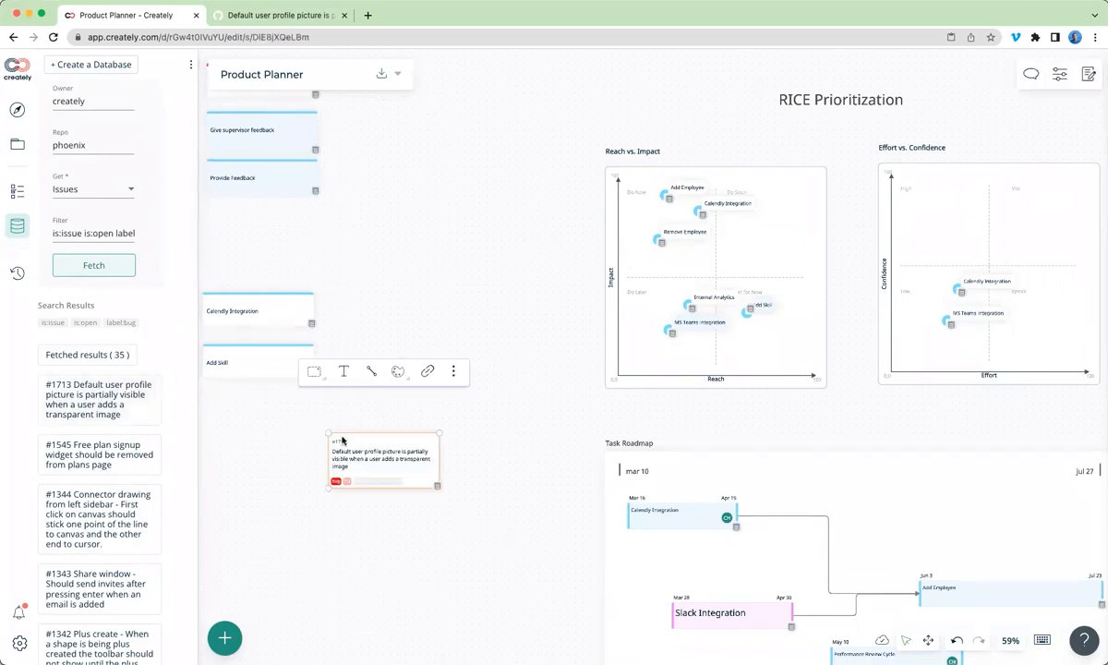
- Inspect the #1713 card's data and notes, compare them with the original issue on GitHub, and return to Creately
scroll(397, 447, up, 5)
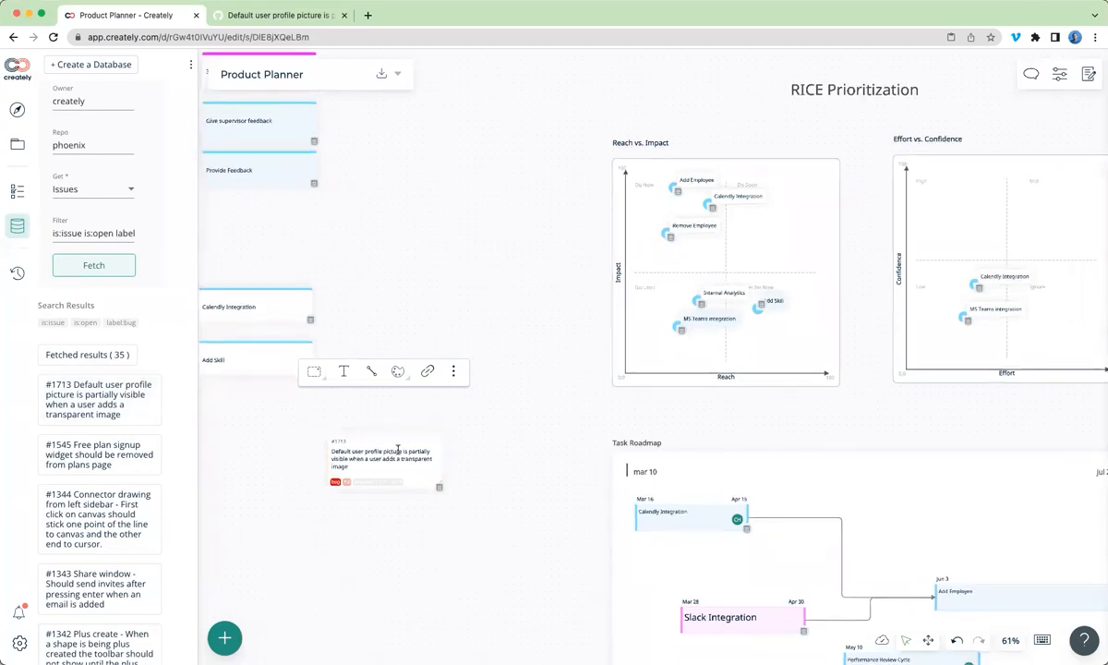
scroll(396, 448, up, 1)
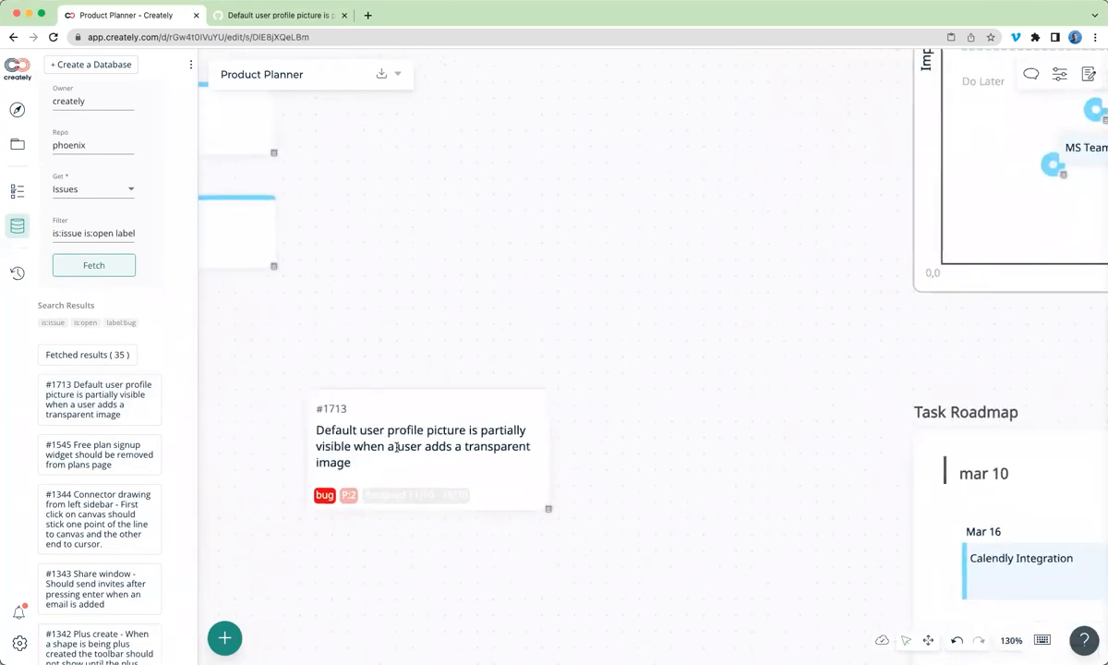
click(1089, 75)
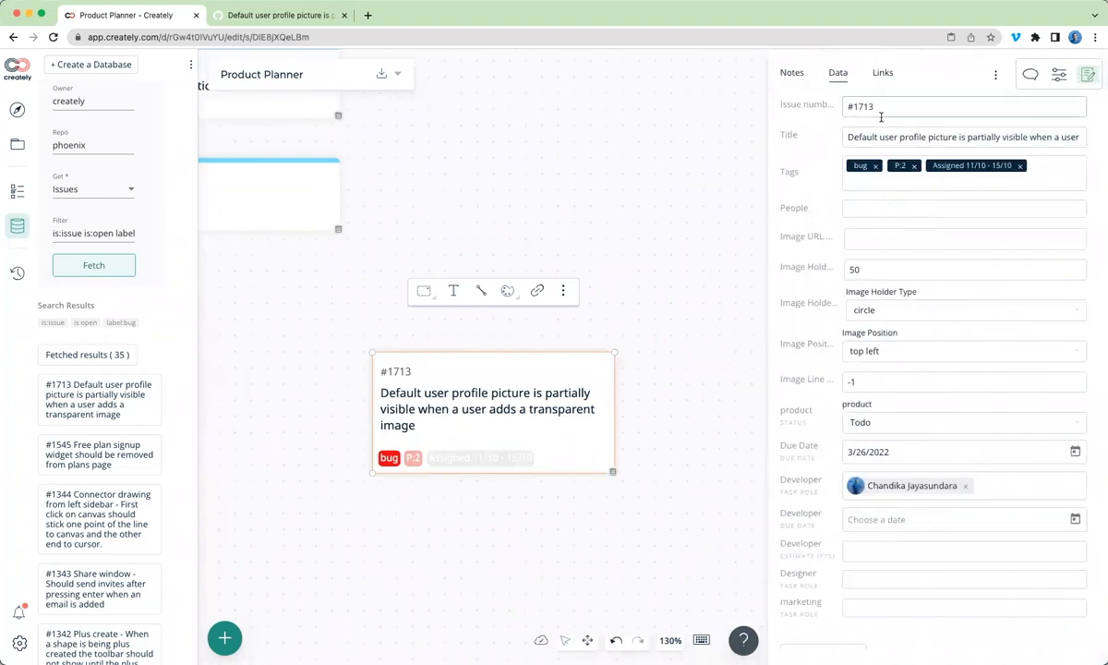
click(793, 74)
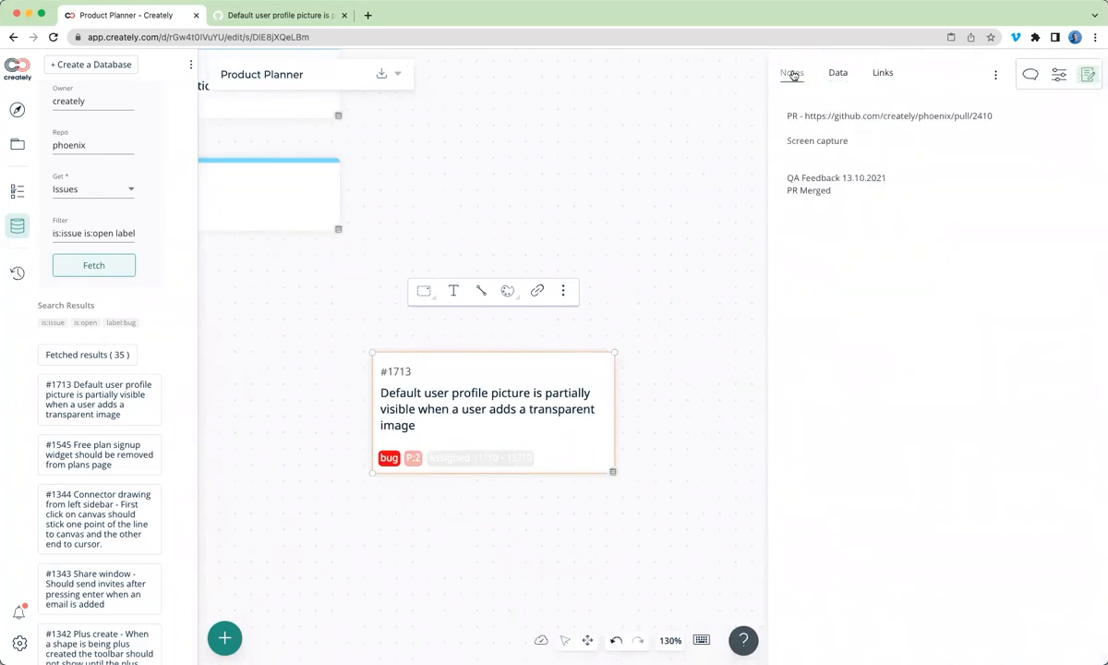
click(273, 15)
scroll(243, 282, down, 1)
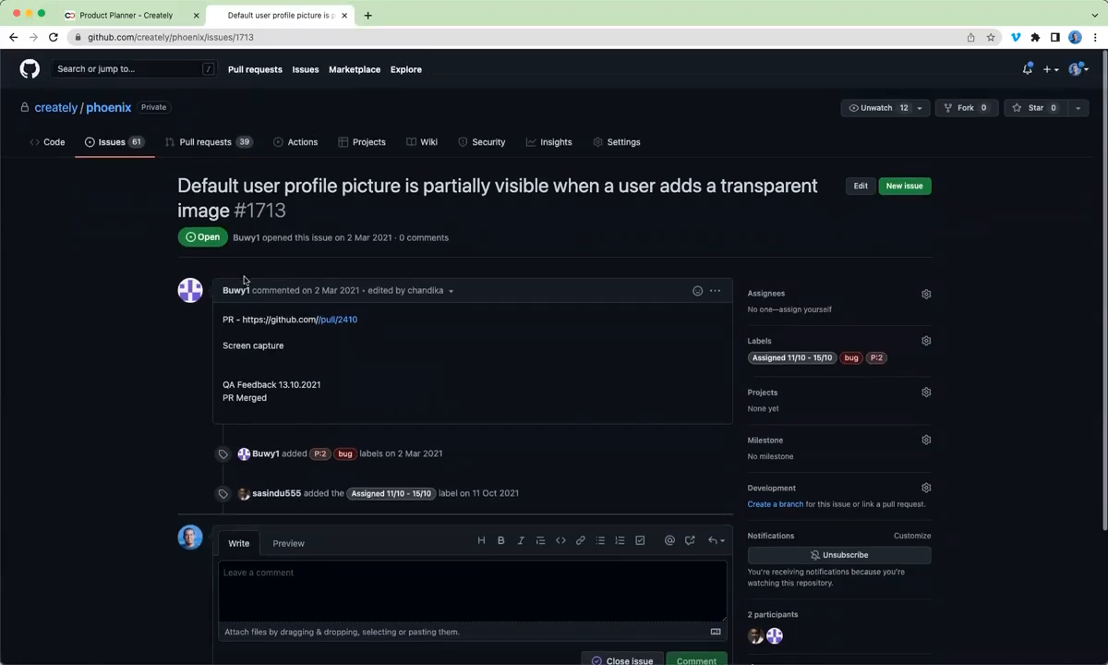
click(136, 16)
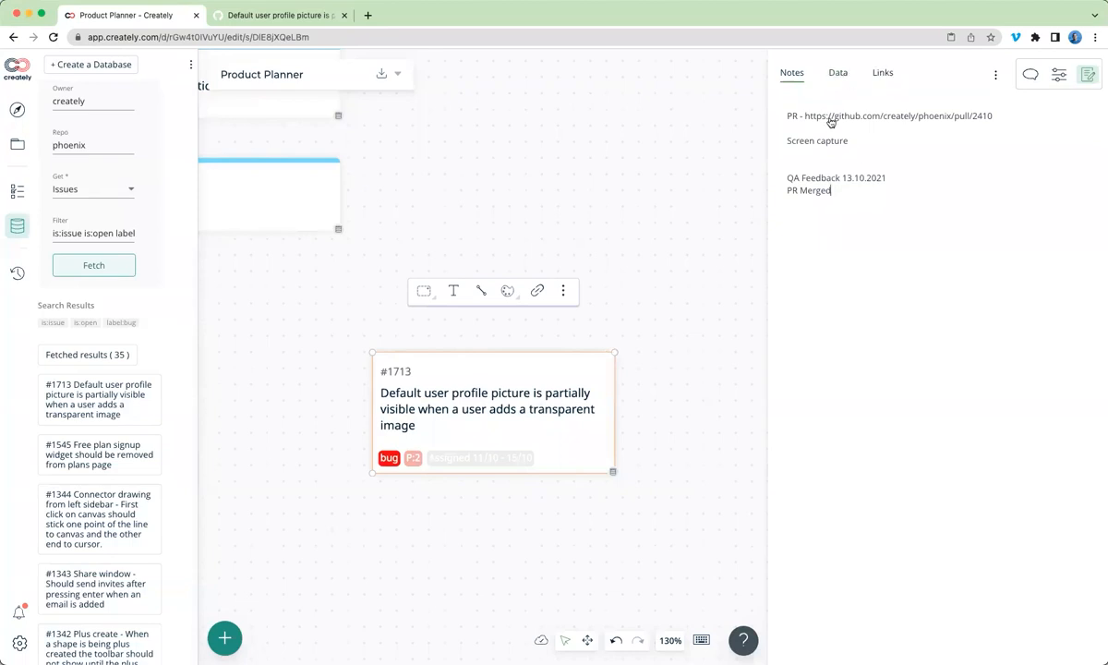
- Insert a Due Date data field below the notes of the #1713 card and set it to 4/20/2022
text(/)
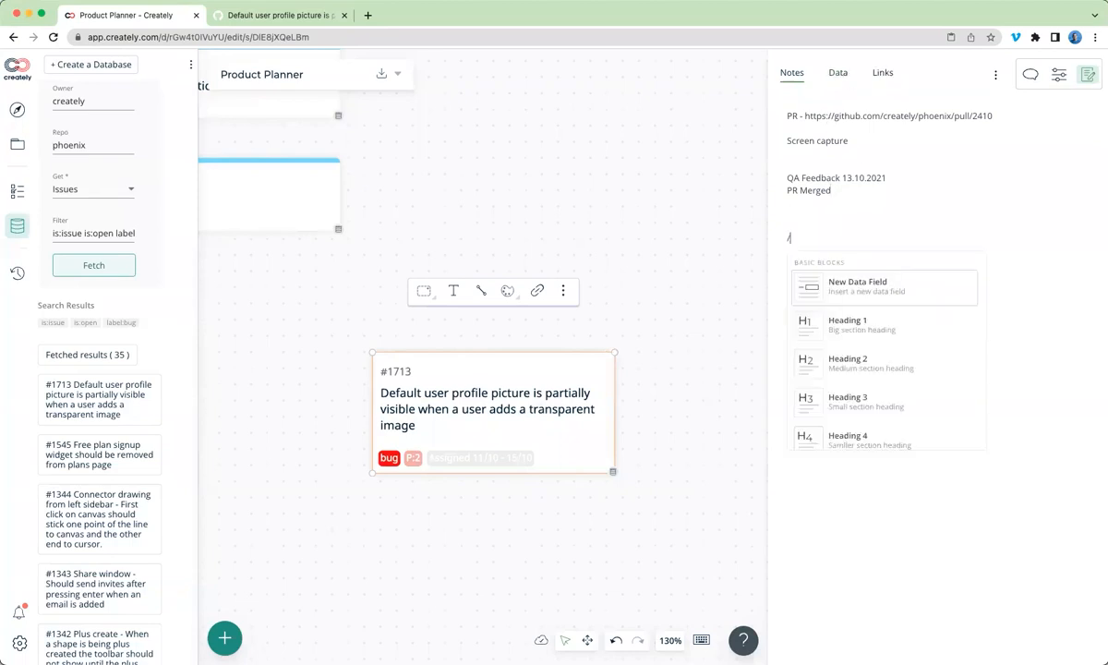
click(845, 297)
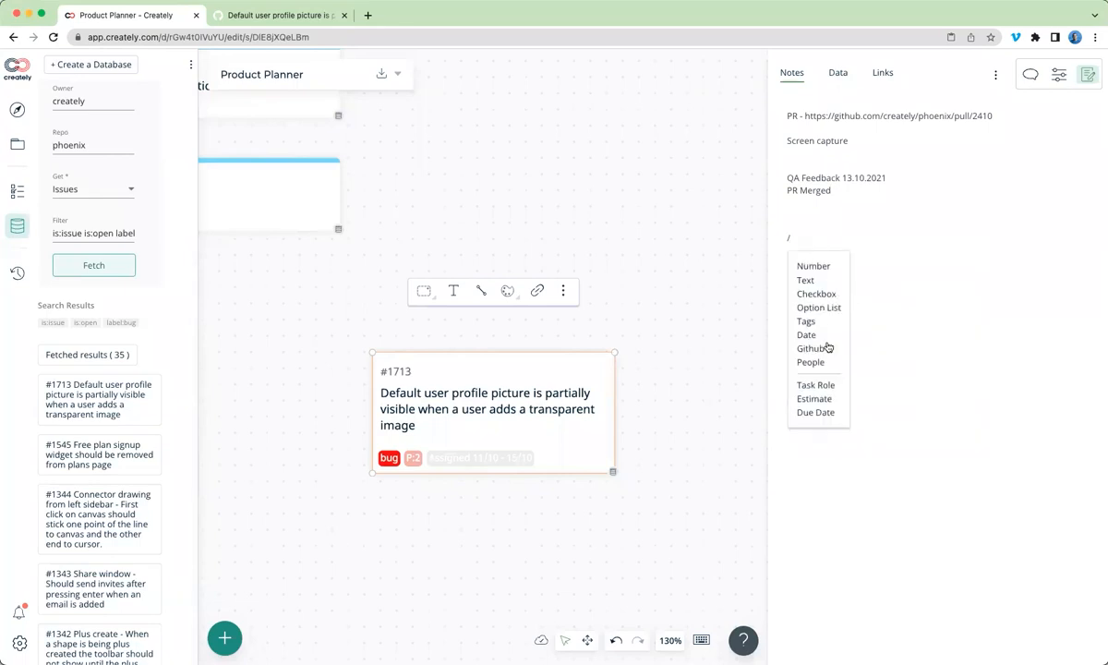
click(816, 413)
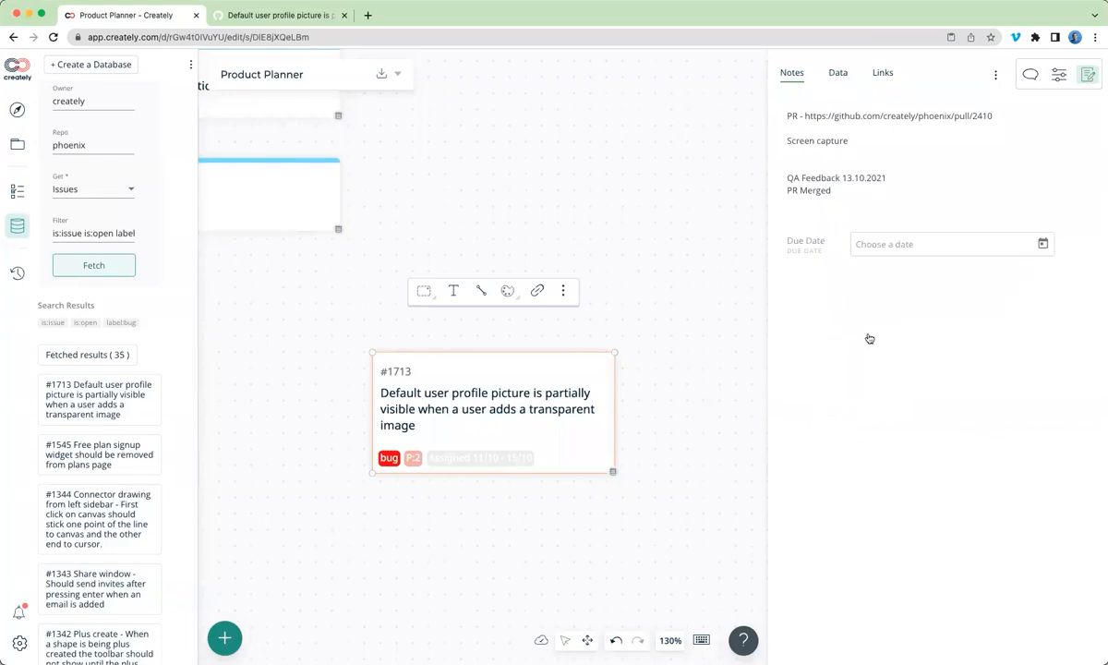
click(1059, 246)
click(1044, 246)
click(1040, 245)
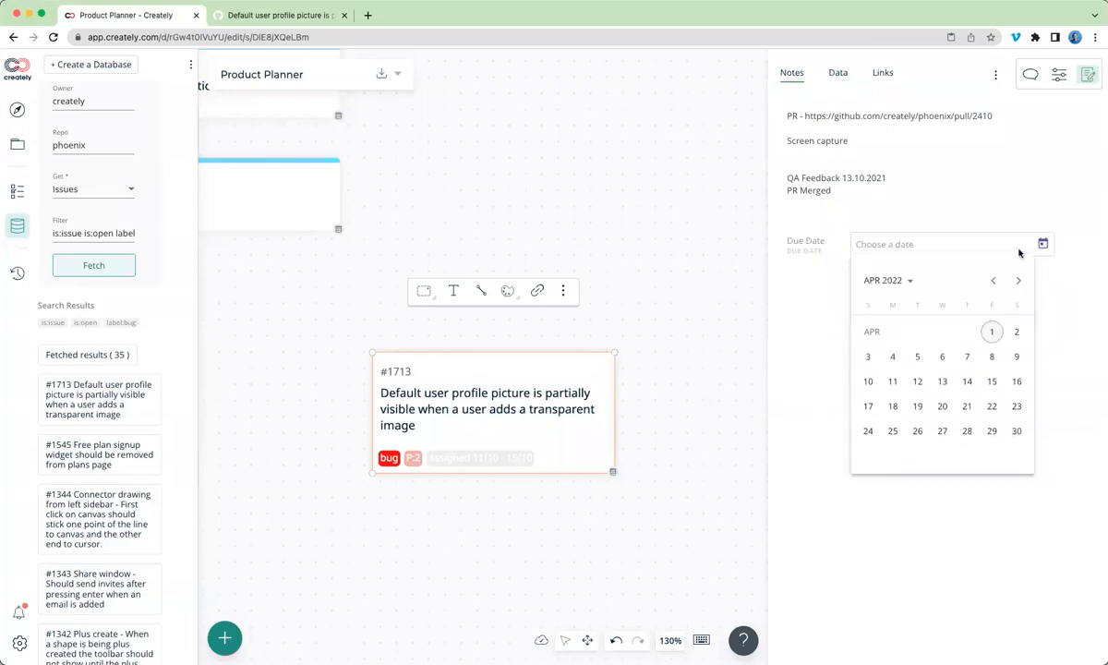
click(943, 406)
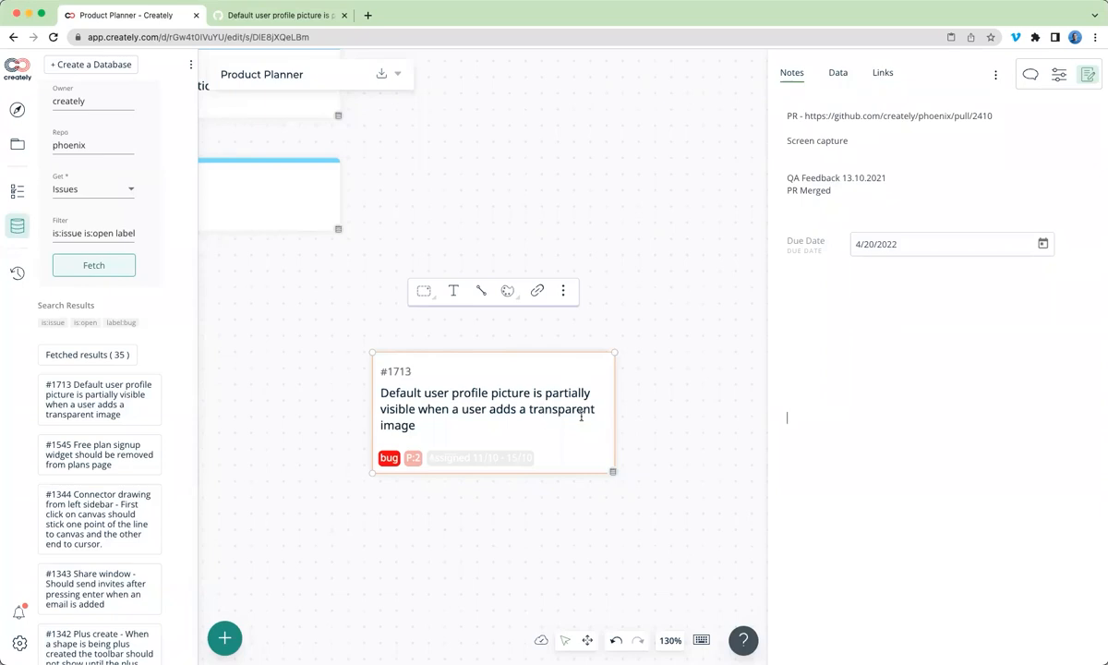
- Paste a copy of the #1713 card below the original and reselect the original card to check its notes
scroll(277, 376, down, 1)
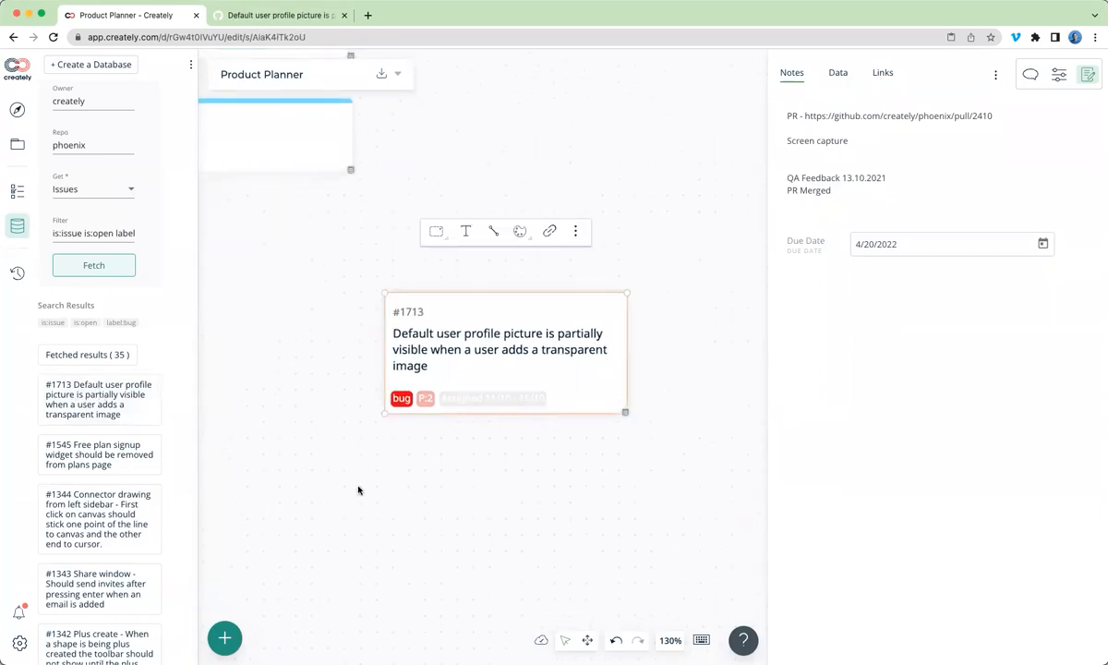
key(super+v)
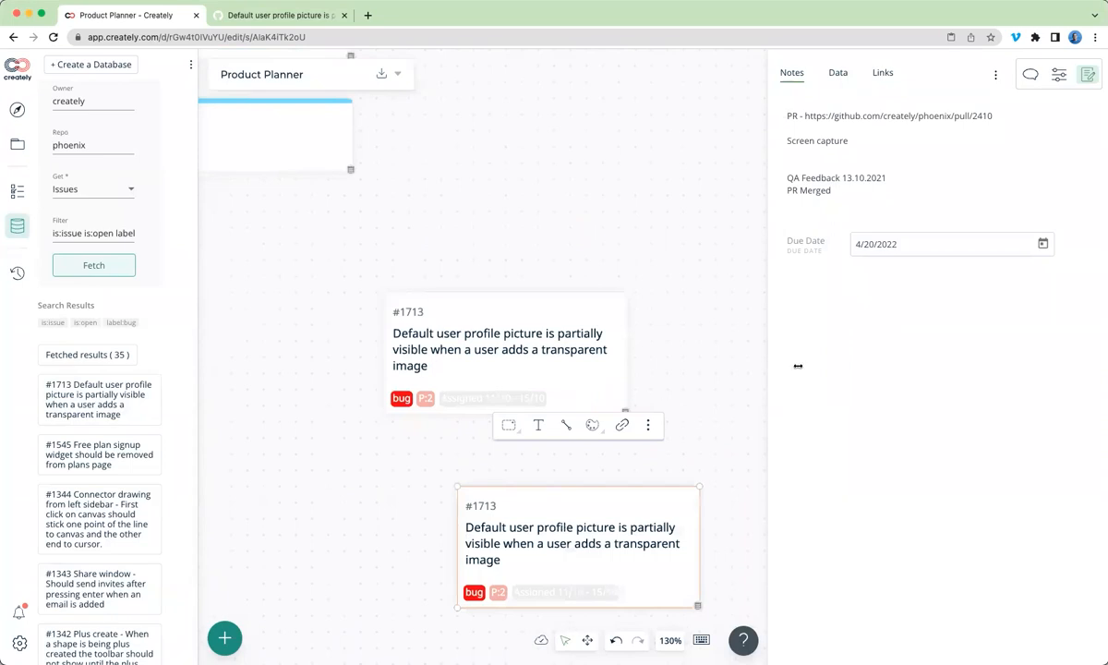
click(545, 354)
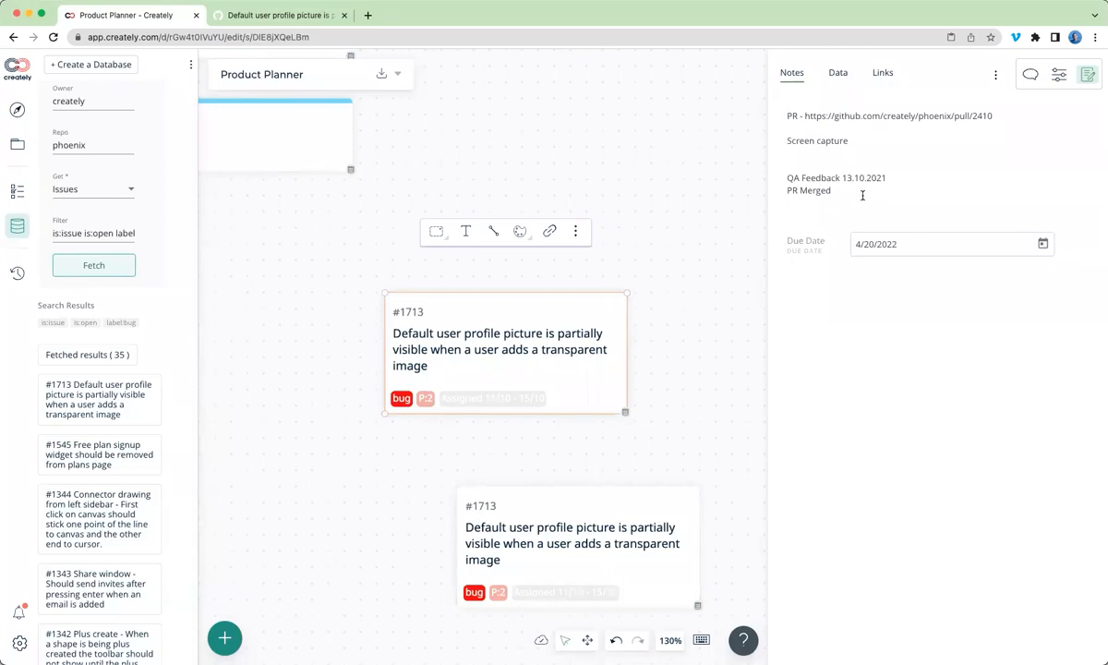
scroll(663, 387, down, 1)
scroll(674, 350, down, 1)
scroll(674, 350, down, 10)
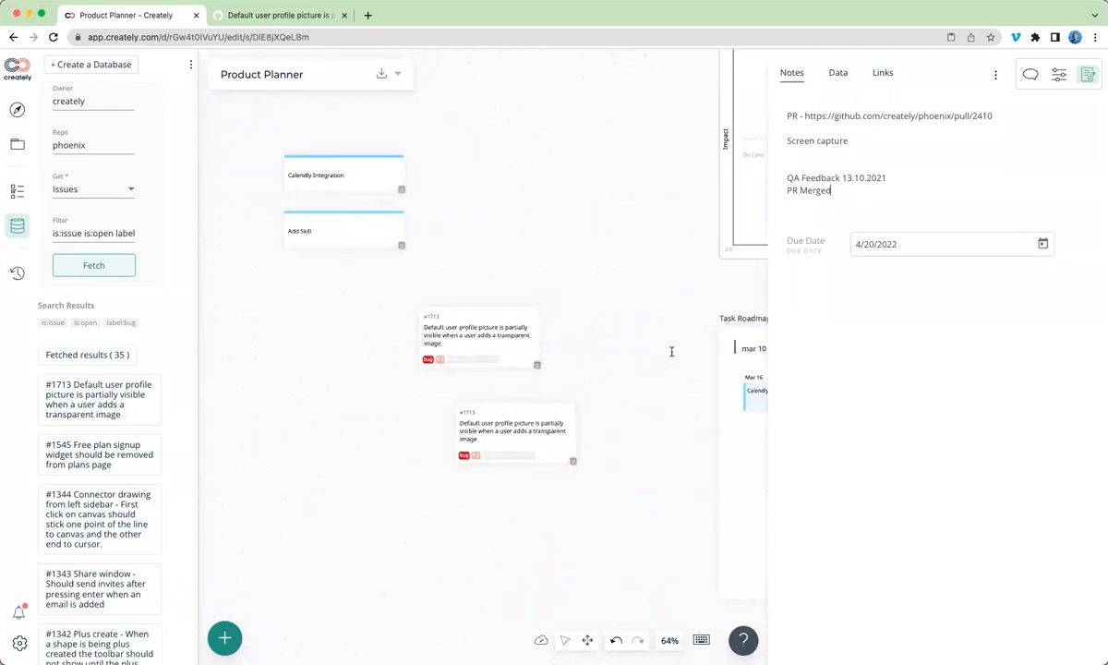
- Move the original #1713 issue card into the Do Soon quadrant of the Reach vs. Impact chart
scroll(511, 440, up, 1)
drag(475, 416, 568, 168)
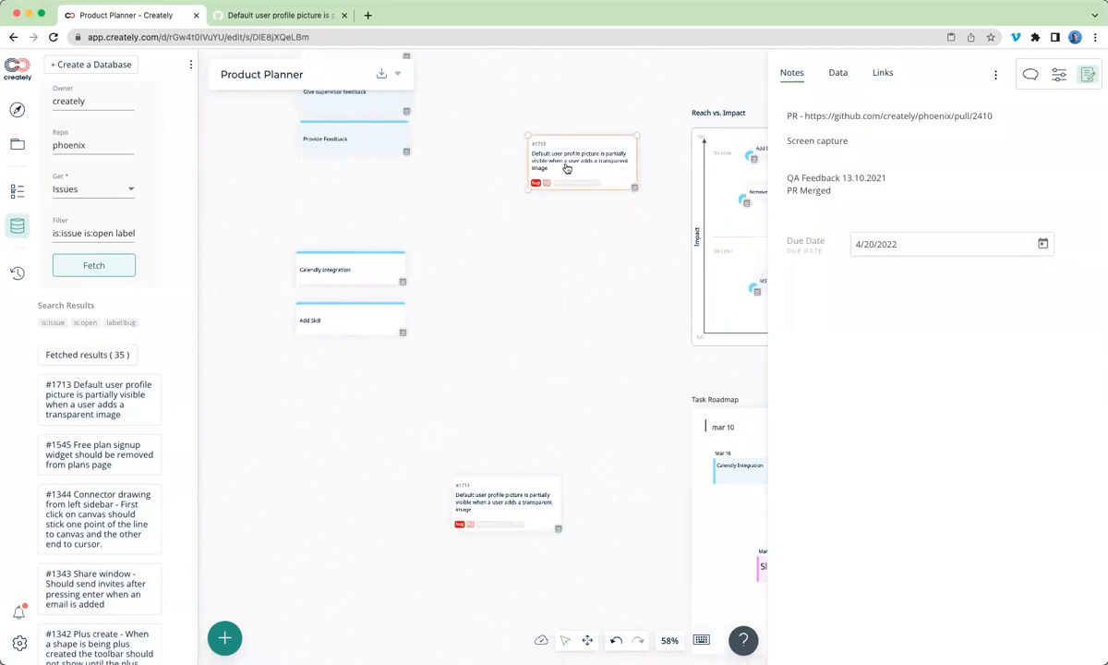
scroll(567, 168, right, 3)
scroll(567, 168, up, 1)
drag(333, 212, 703, 221)
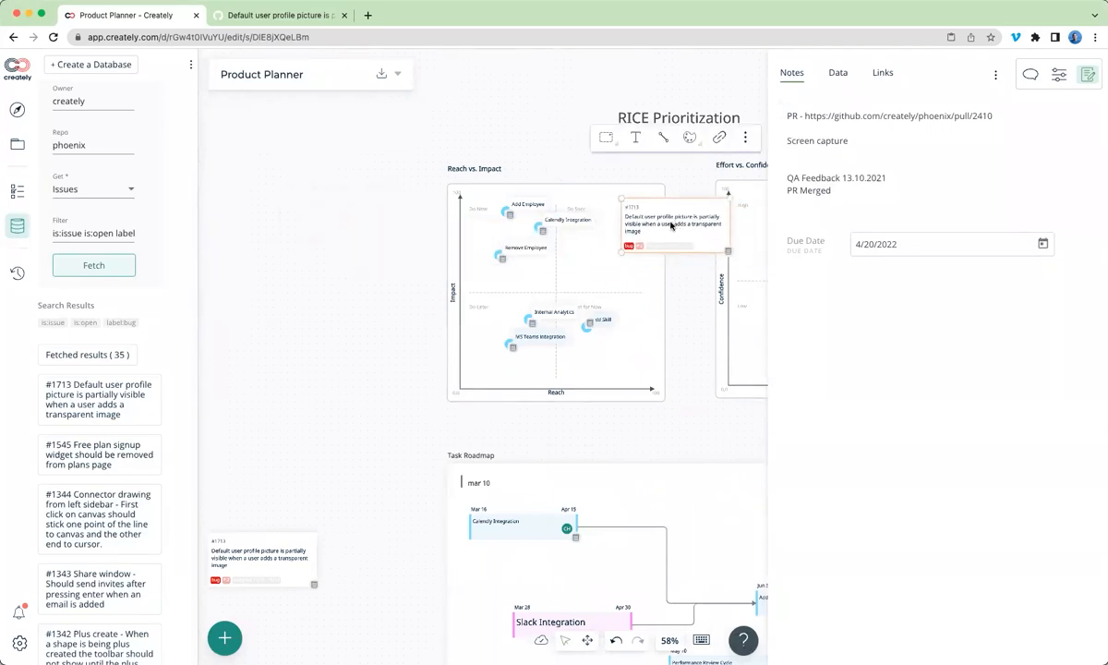
drag(660, 226, 636, 231)
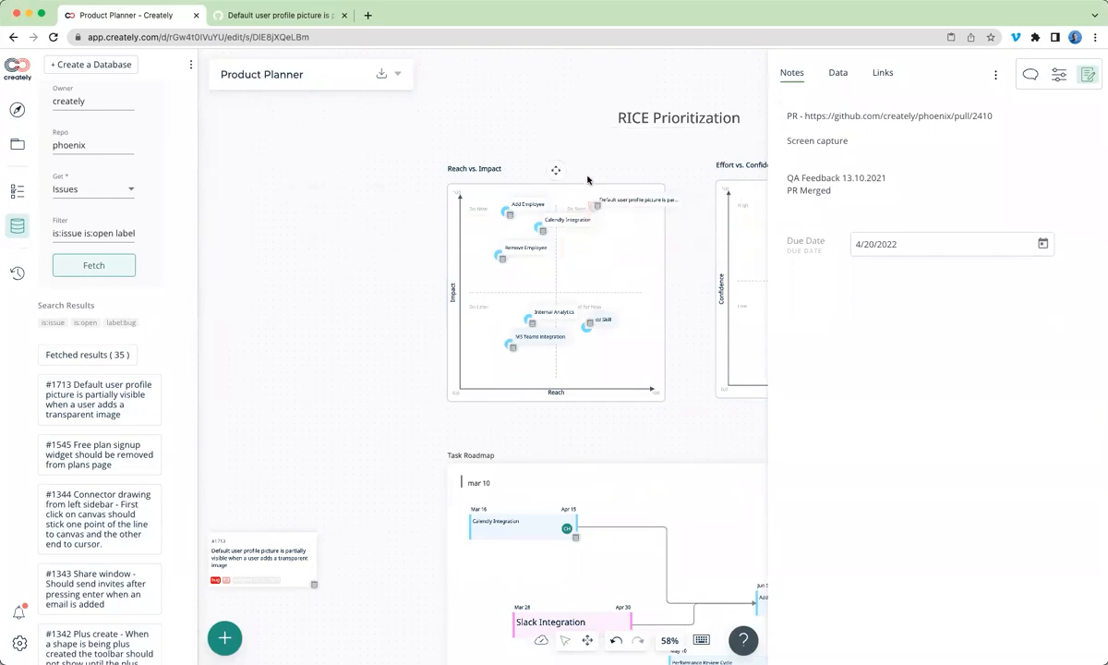
click(624, 209)
click(534, 170)
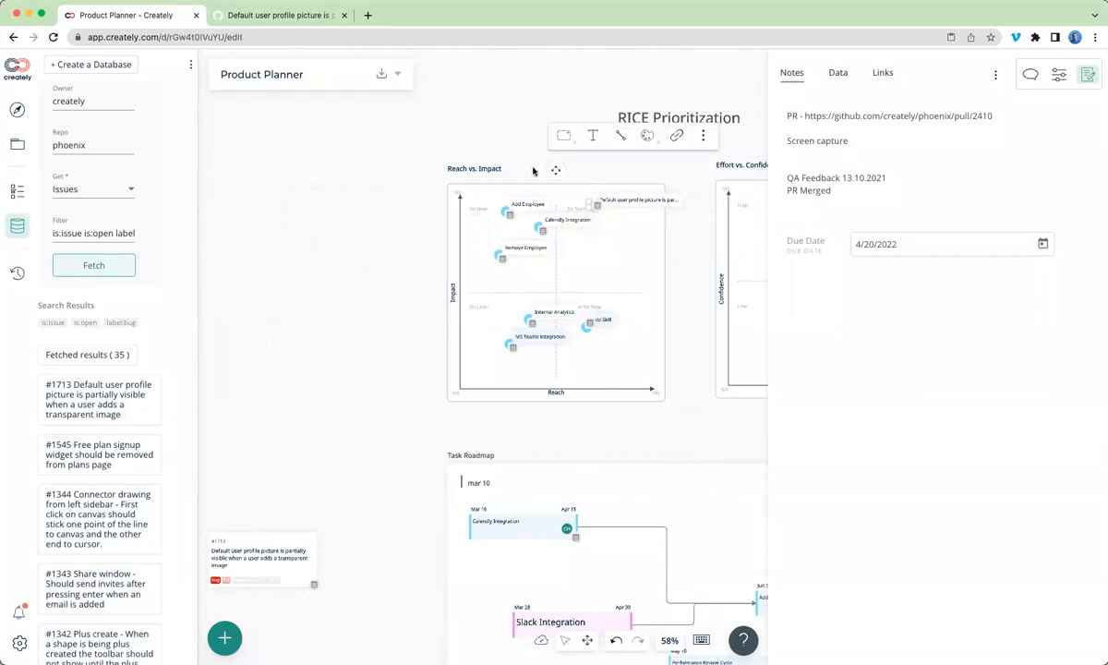
scroll(591, 163, up, 2)
scroll(635, 149, up, 2)
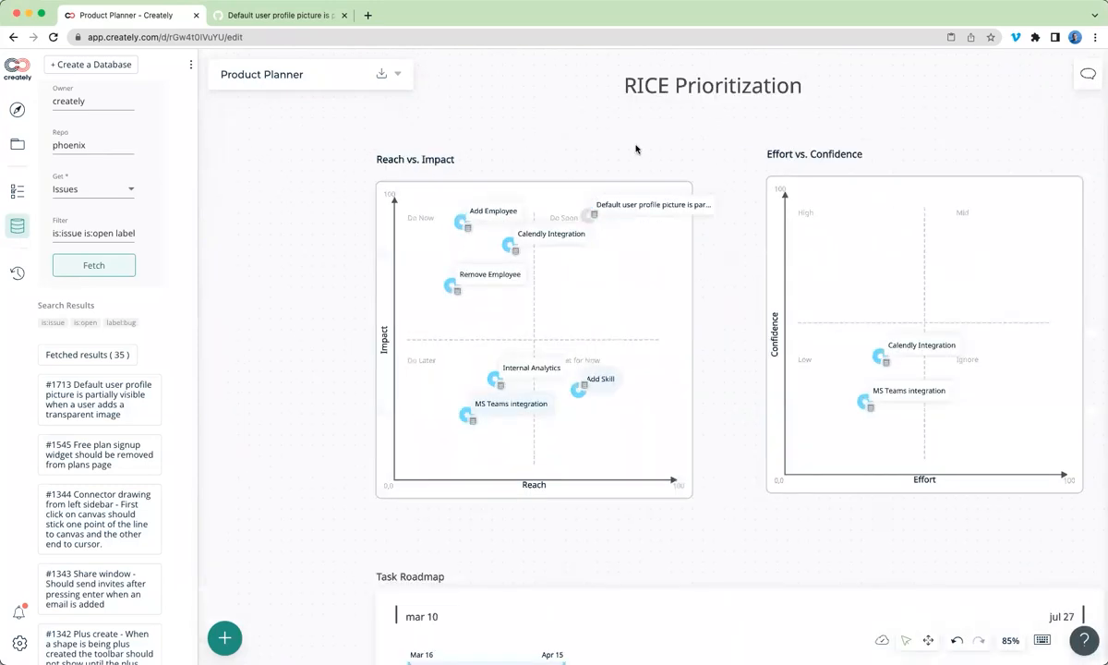
- Move the #1713 item out of the Reach vs. Impact chart to the empty canvas above it
scroll(622, 187, up, 2)
click(628, 225)
mouse_move(623, 225)
mouse_down()
mouse_move(623, 329)
mouse_move(550, 139)
mouse_move(536, 52)
mouse_move(465, 134)
mouse_up()
scroll(464, 134, up, 3)
scroll(465, 134, left, 2)
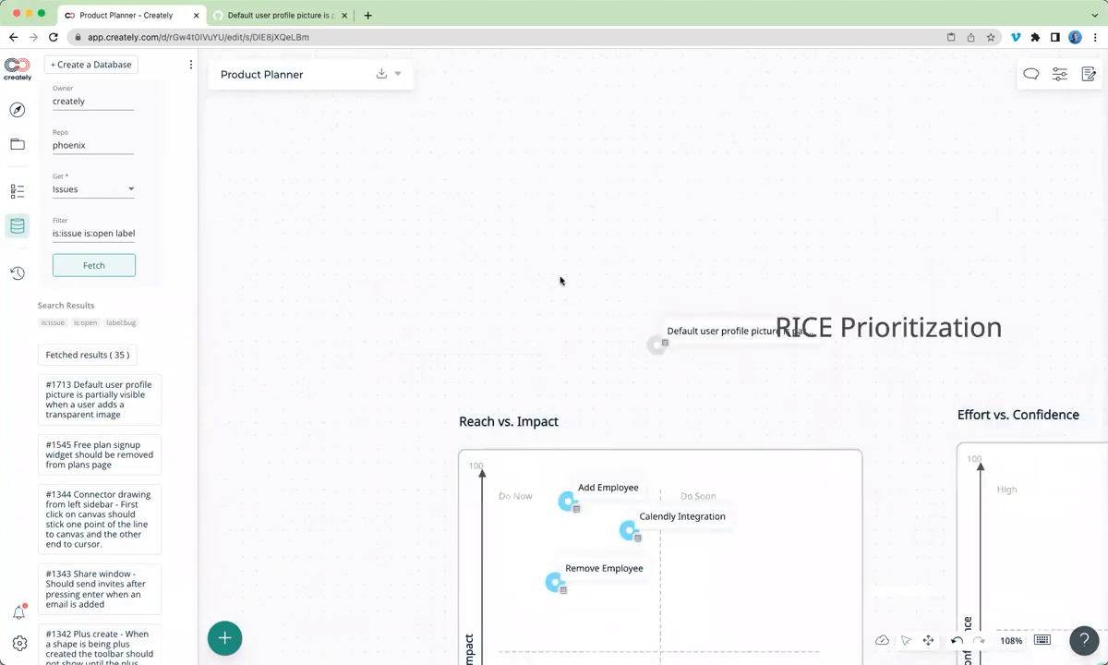
drag(690, 342, 517, 243)
scroll(393, 329, down, 3)
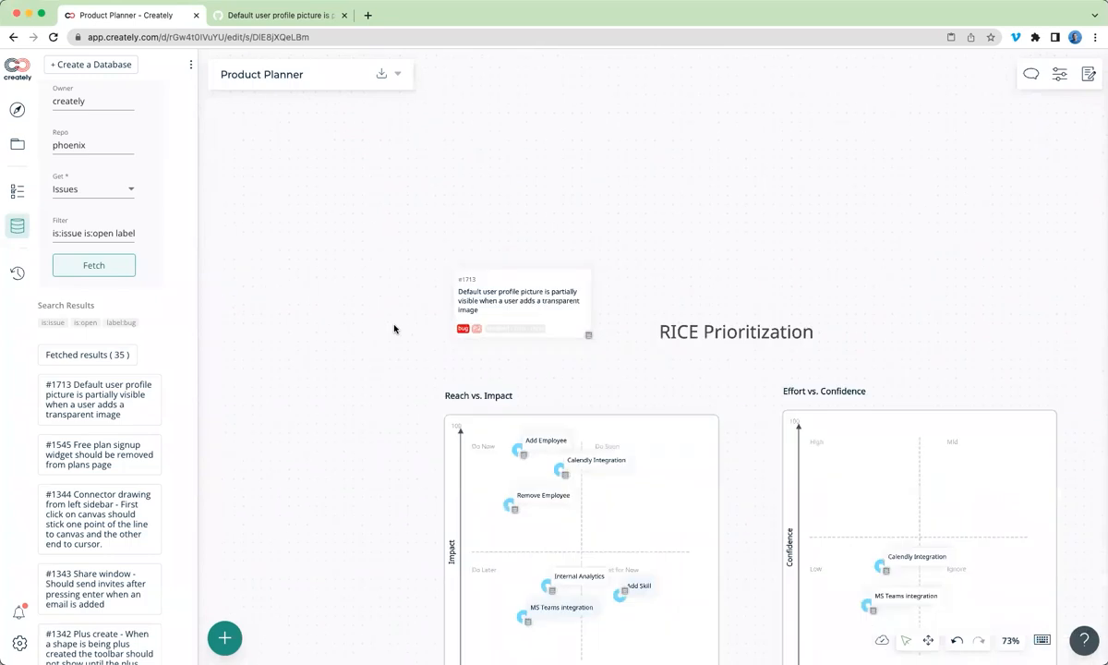
- Move the #1713 card into the Doing column of the Ideas and Requests board, below the Optimize website loading card
scroll(461, 311, down, 3)
scroll(461, 309, left, 2)
scroll(481, 327, up, 2)
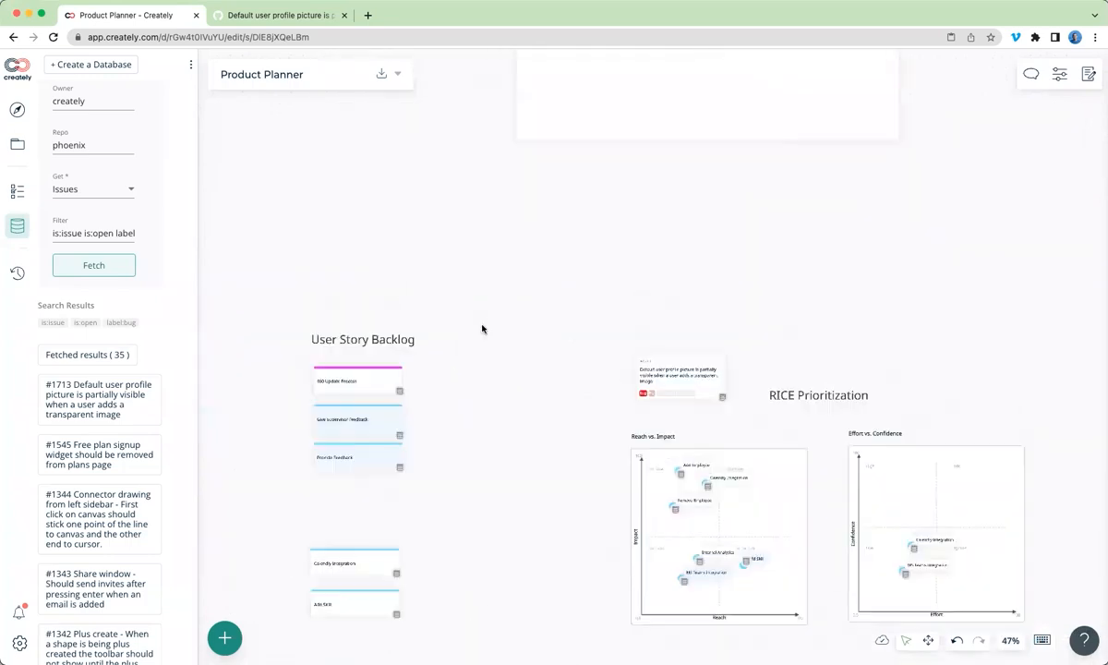
drag(674, 443, 620, 94)
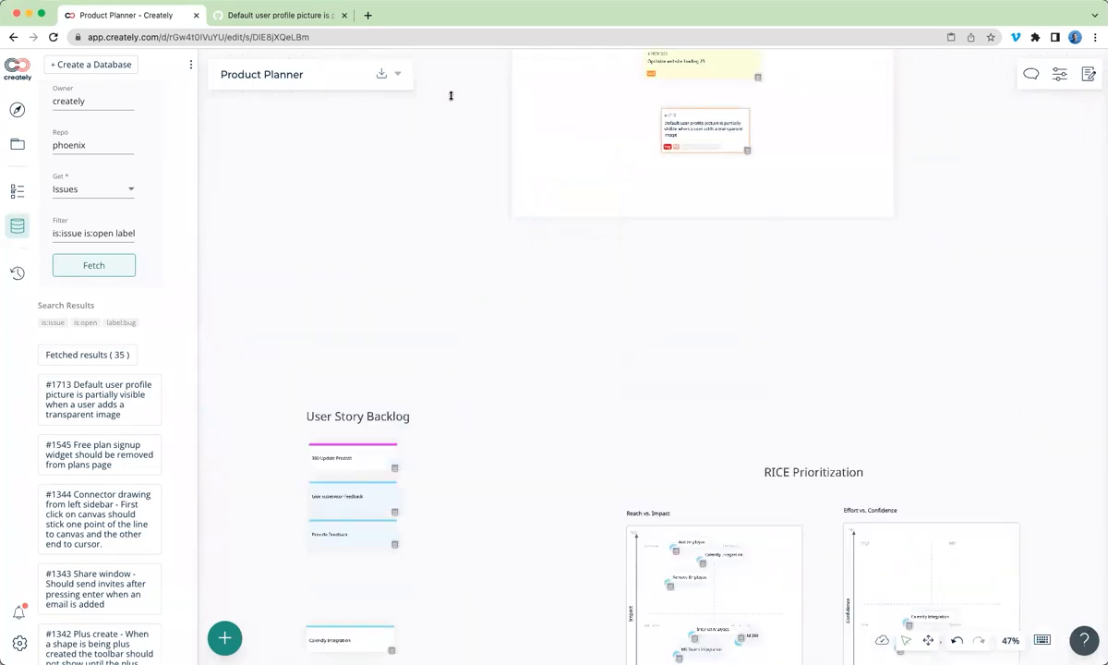
scroll(451, 95, up, 2)
scroll(452, 98, right, 1)
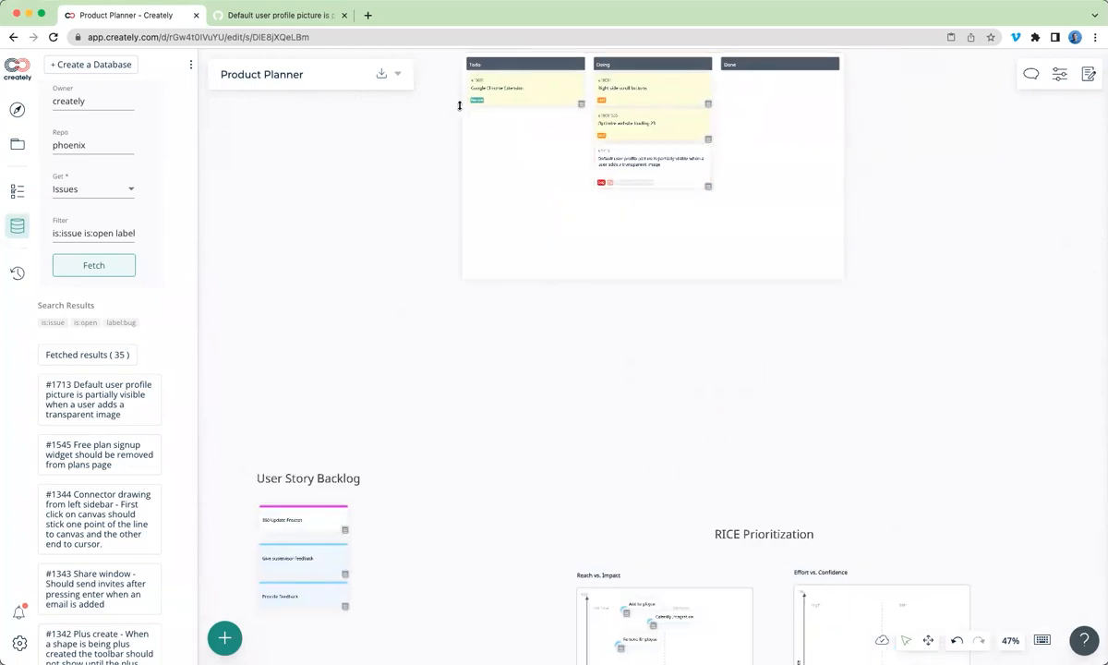
scroll(617, 153, up, 3)
scroll(617, 153, right, 1)
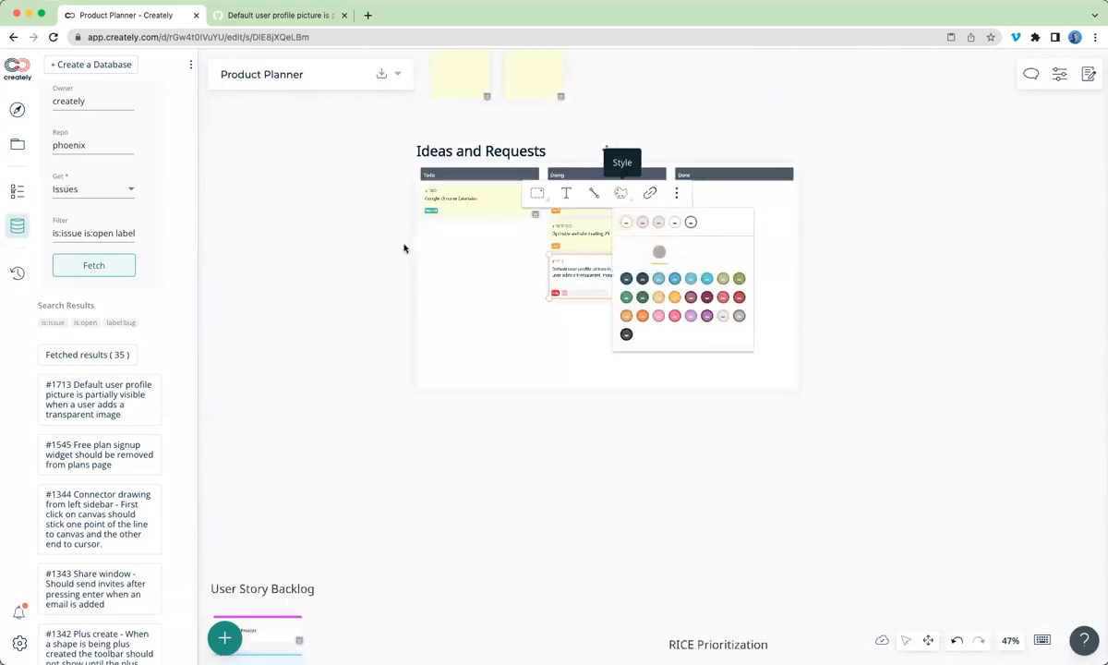
scroll(554, 297, up, 5)
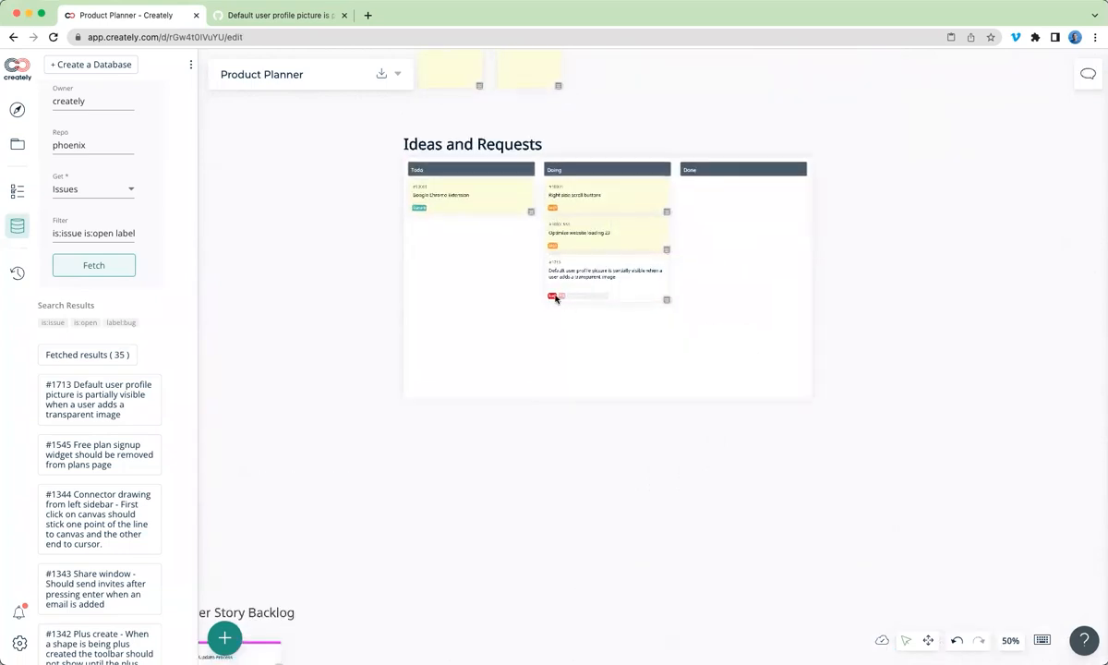
scroll(555, 296, up, 2)
click(555, 297)
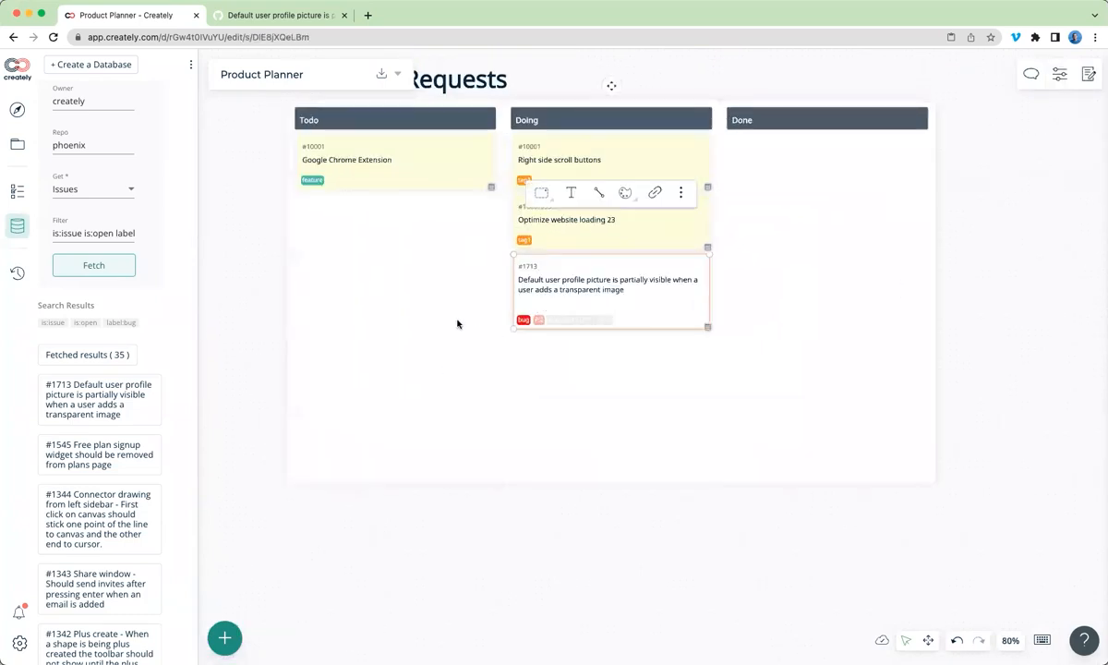
- Review the data import options of Product DB (CSV, Github, Jira, Azure DevOps and Google Sheets) and close them without importing
scroll(125, 140, up, 3)
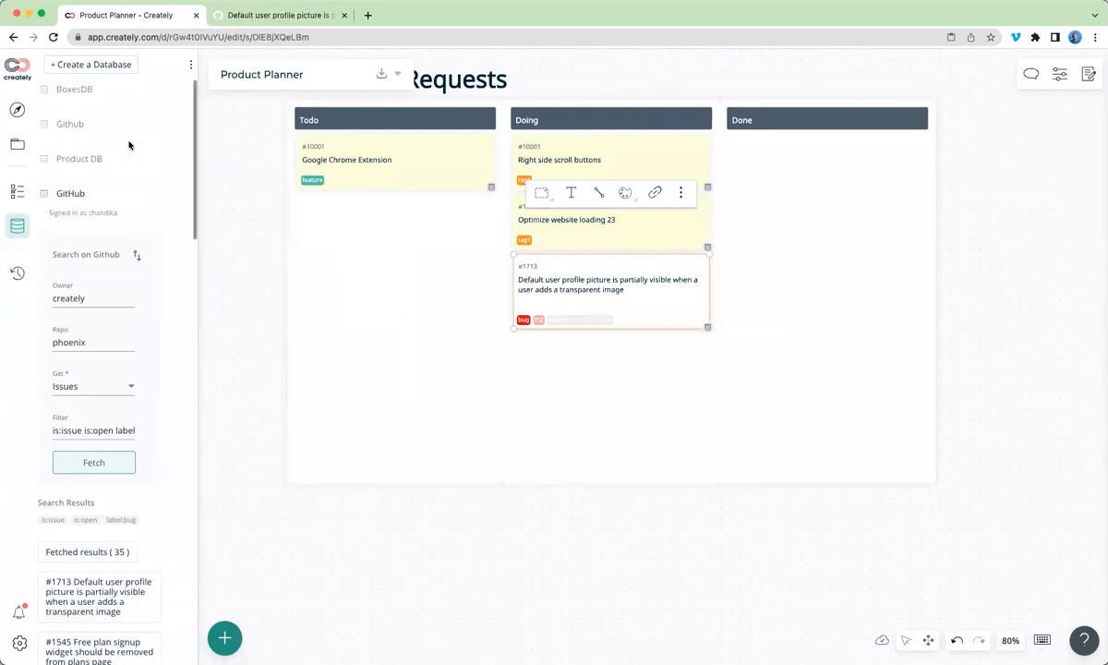
click(92, 158)
click(183, 159)
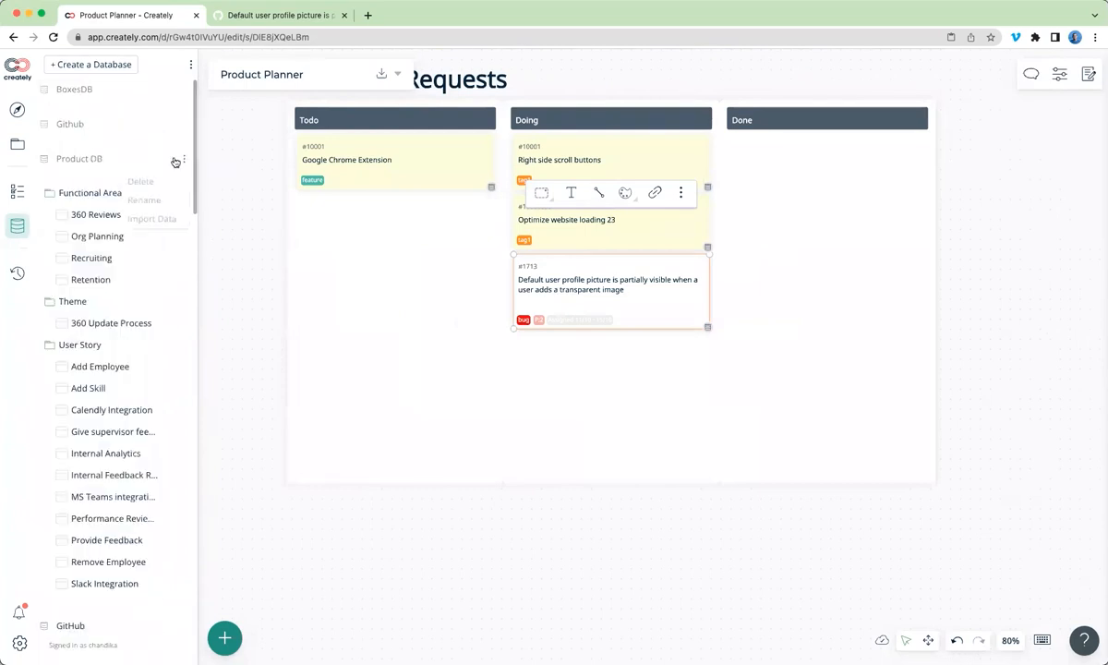
click(158, 222)
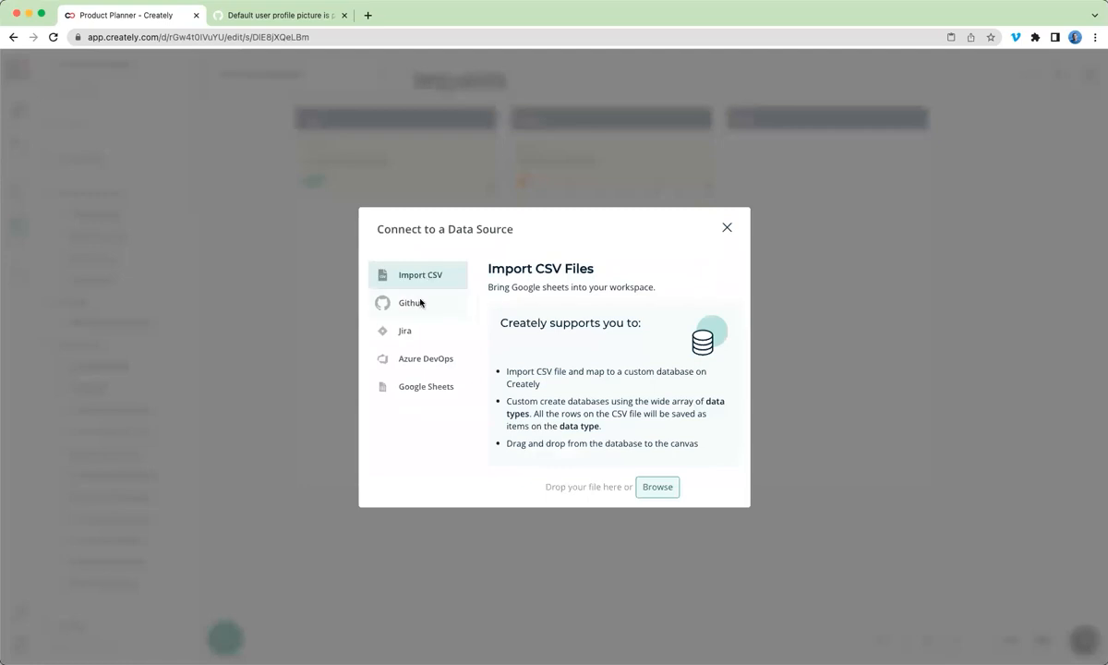
click(420, 302)
click(419, 335)
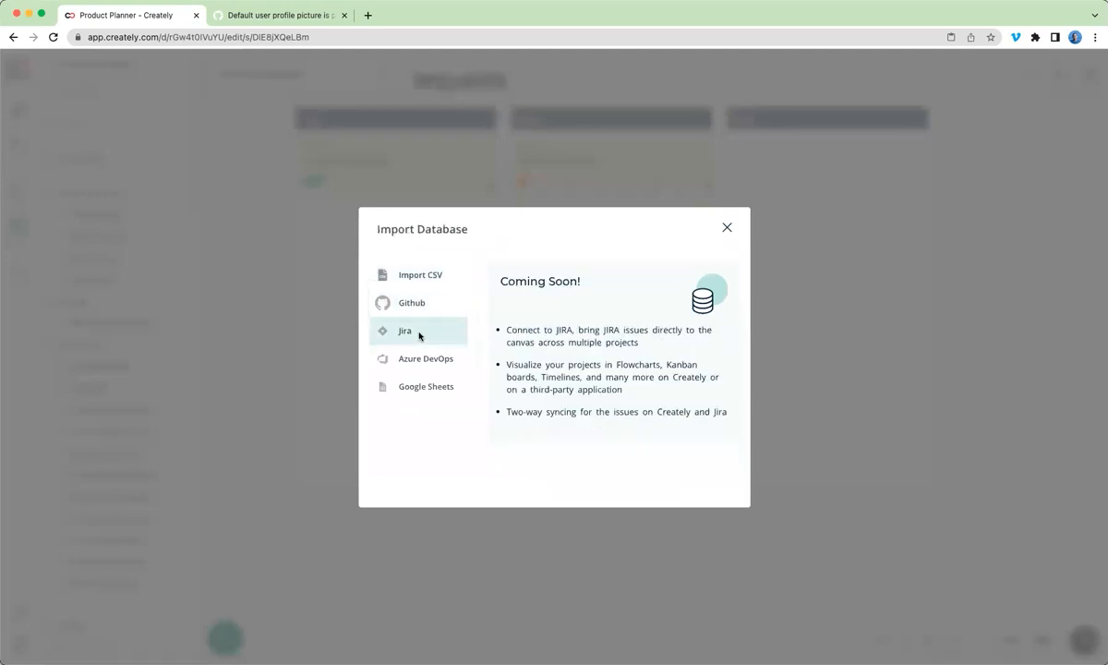
click(419, 358)
click(419, 392)
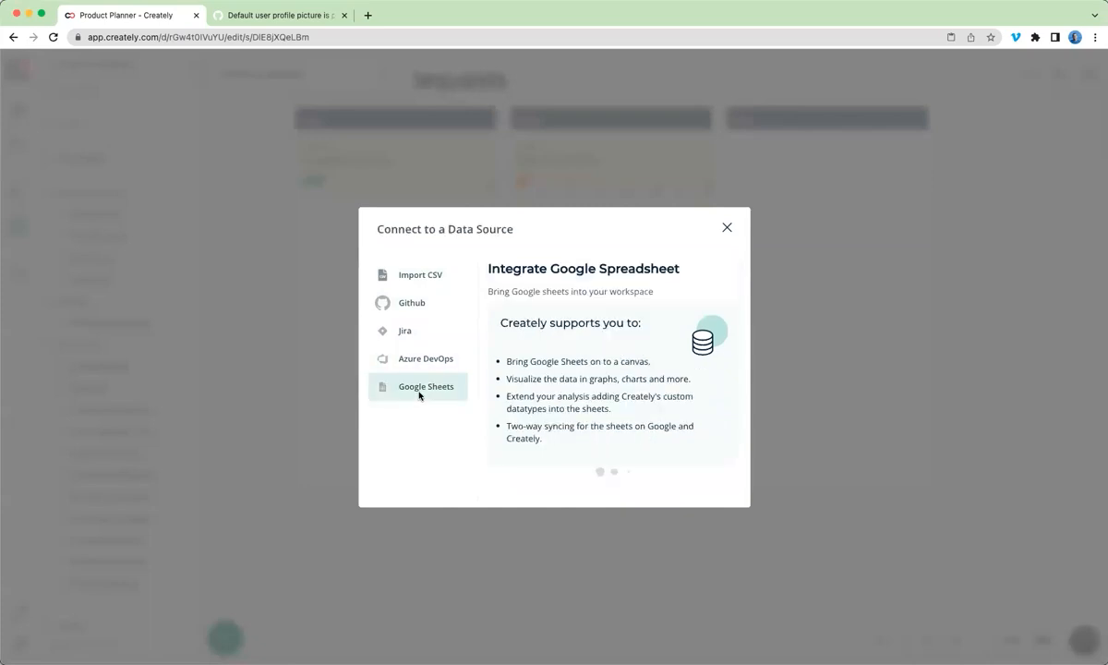
click(427, 278)
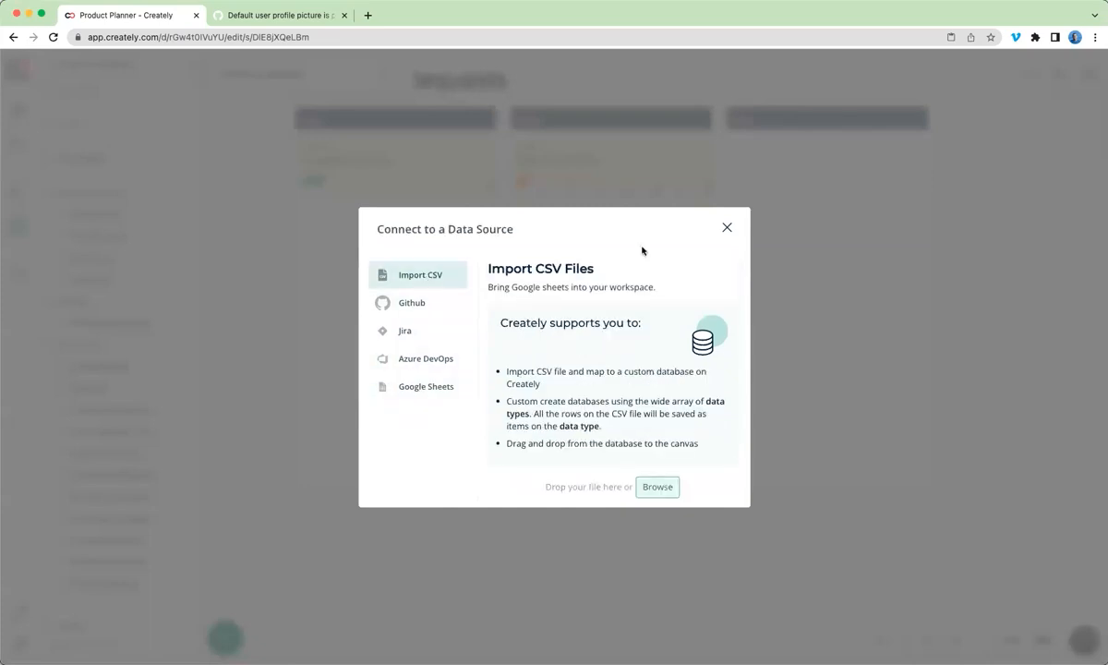
click(727, 228)
click(316, 286)
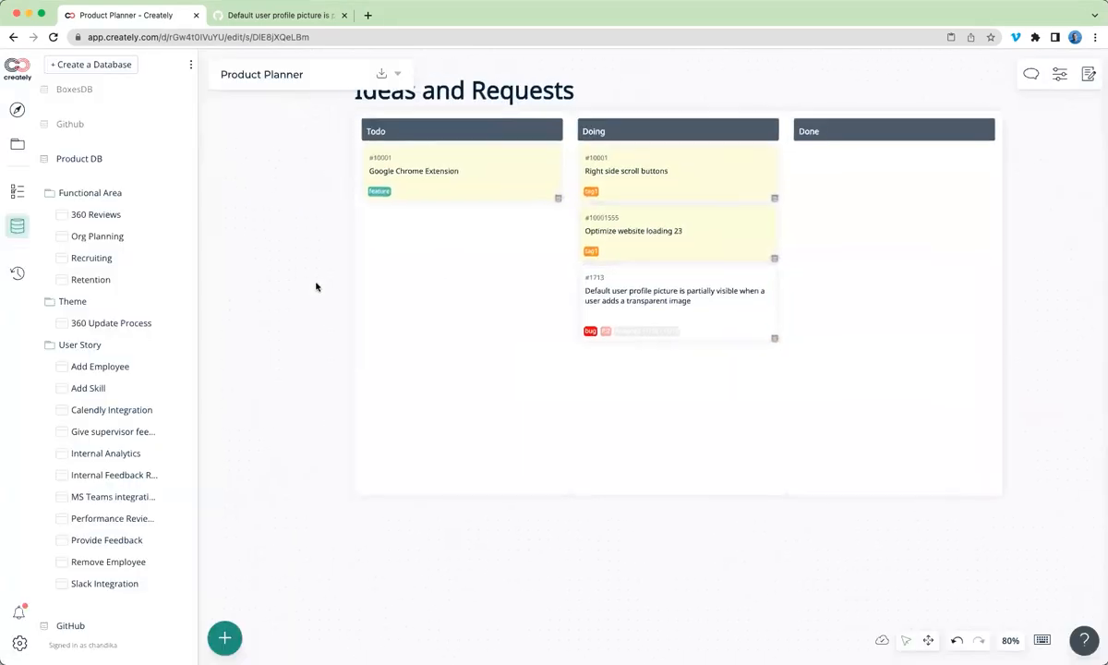
- Open the OKR Planner from the HRX Workspace navigation and hide the navigation list
click(18, 111)
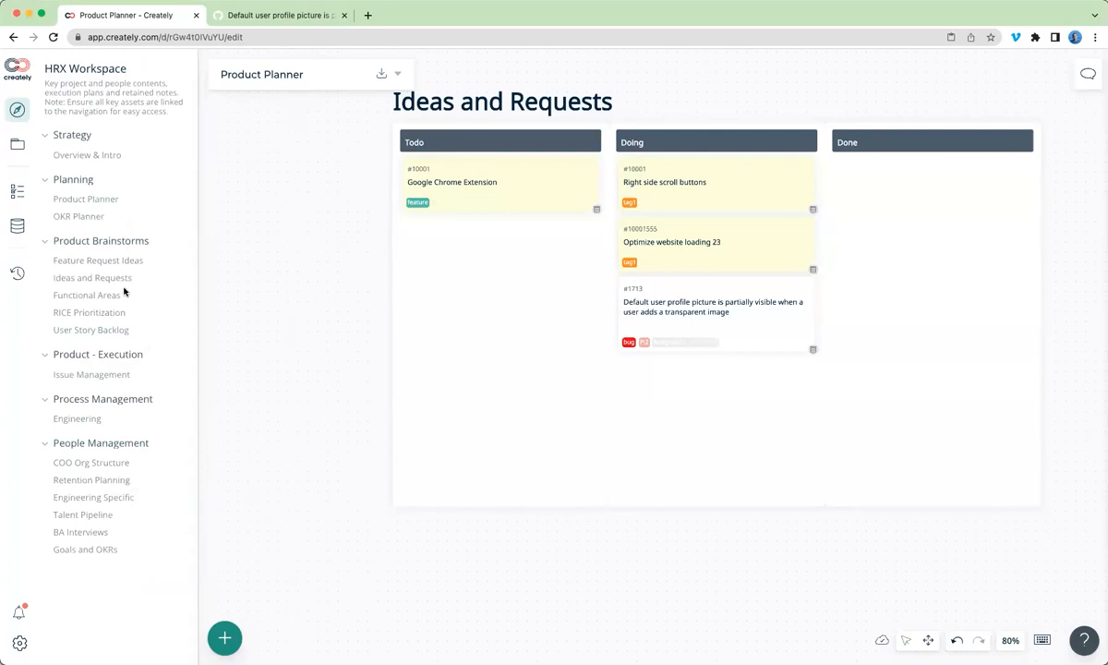
click(82, 217)
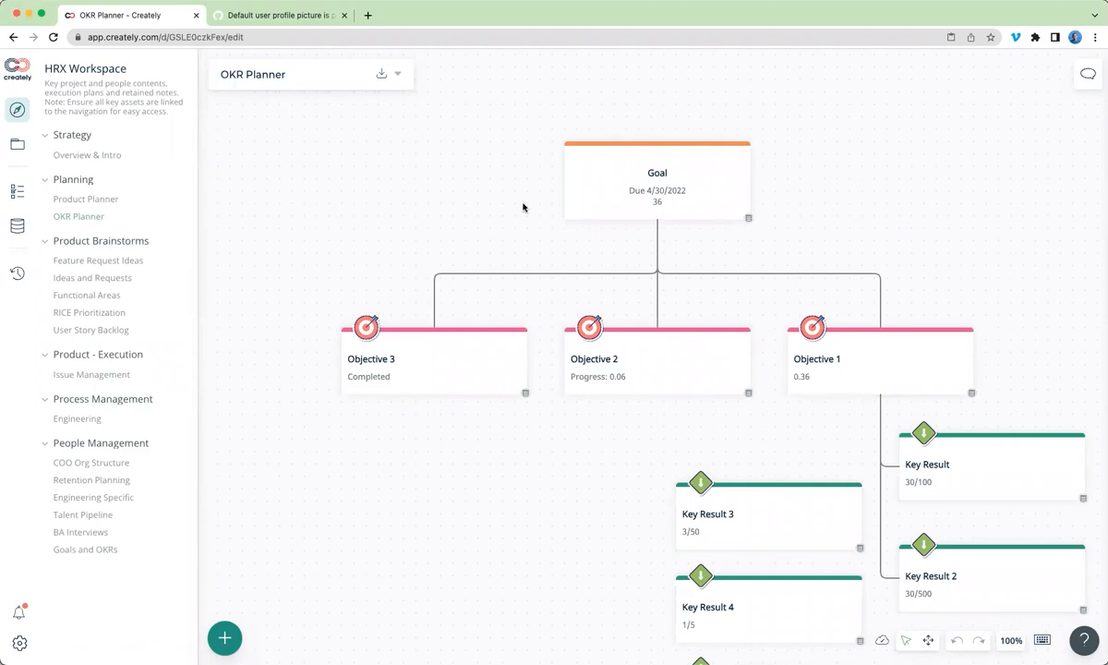
click(18, 110)
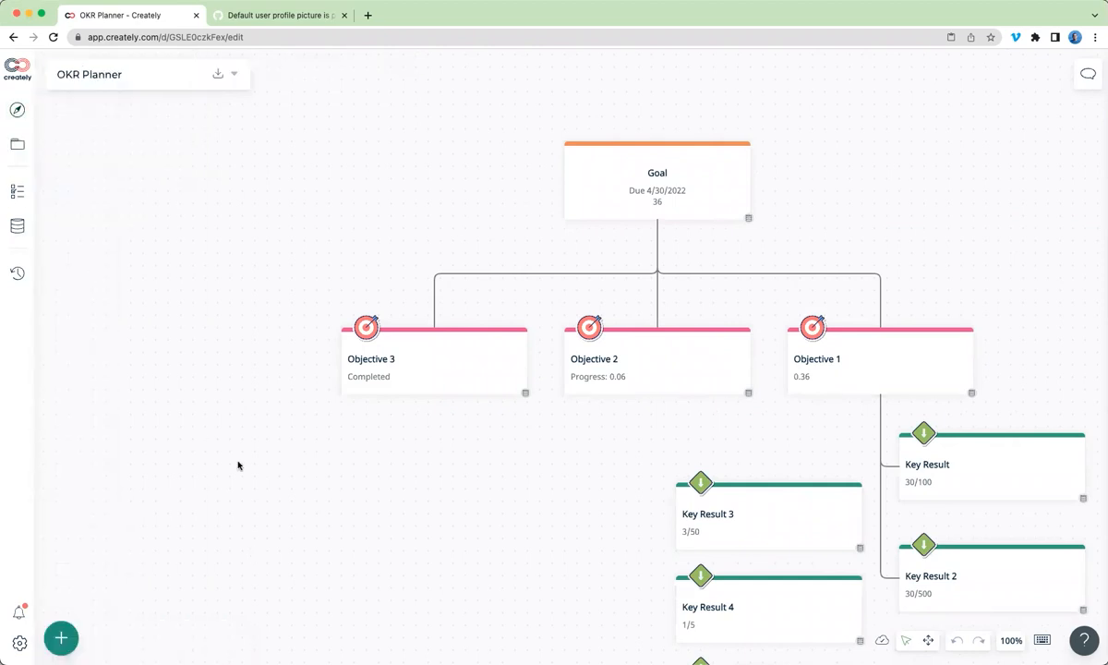
- Add an Objective item from the custom OKR DB beside Objective 3 and name it Objective 4
click(68, 632)
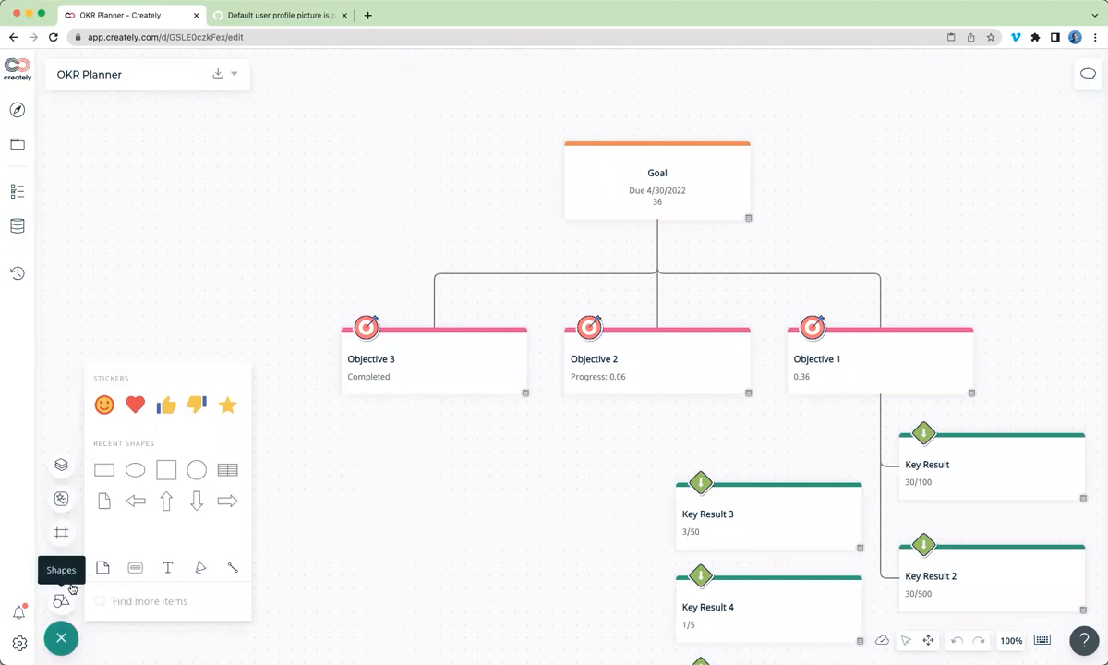
click(64, 598)
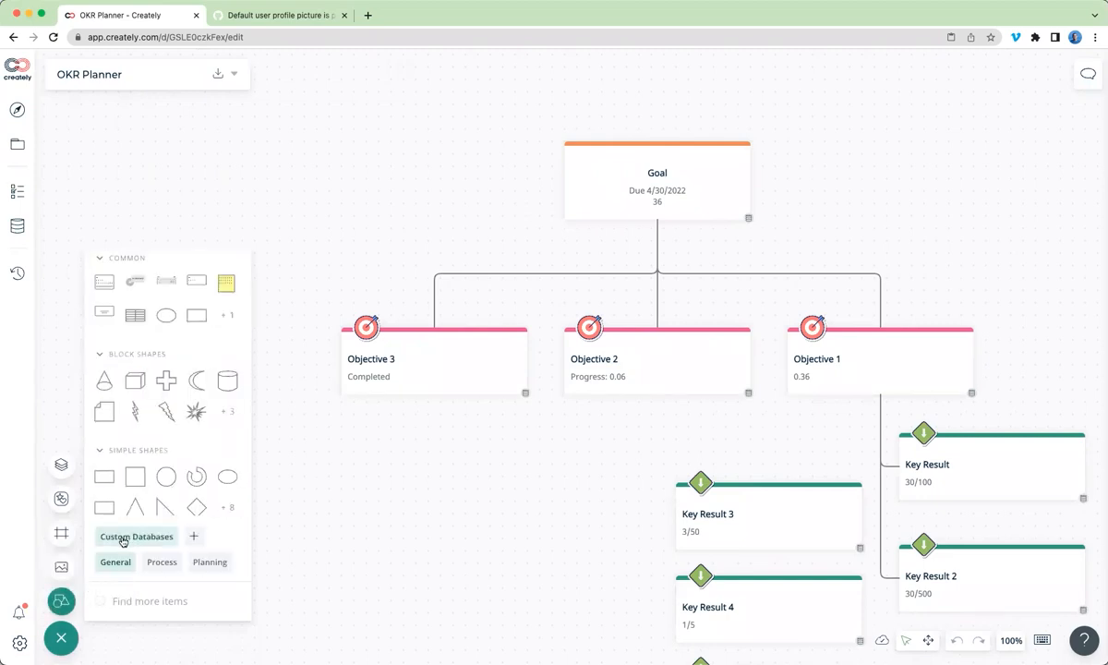
click(122, 537)
mouse_move(106, 509)
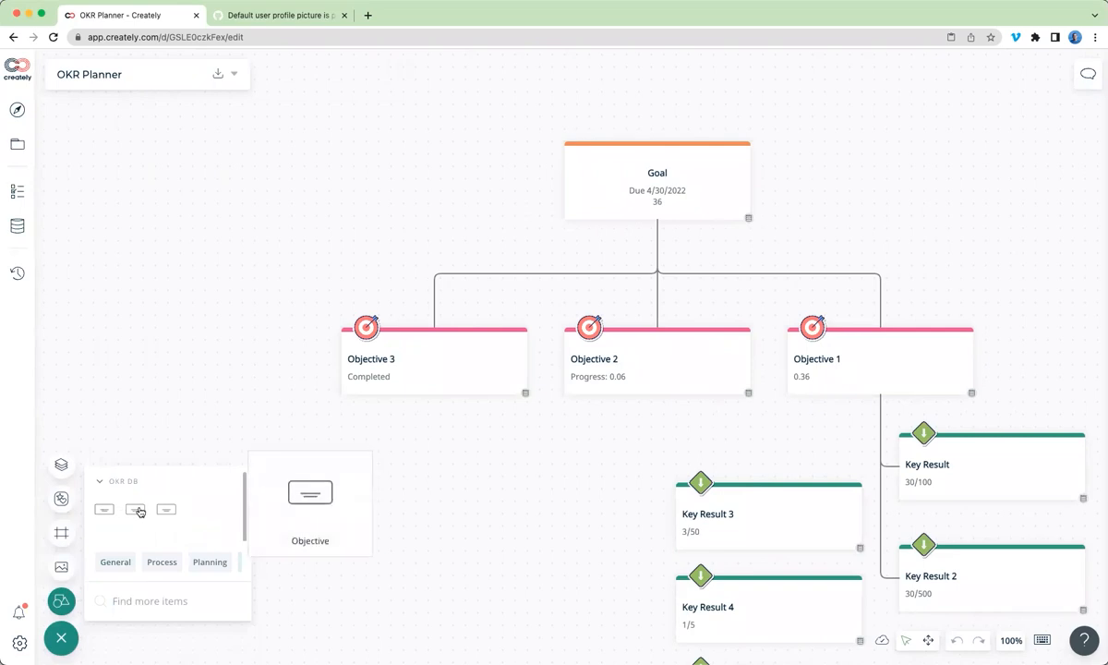
drag(251, 389, 248, 384)
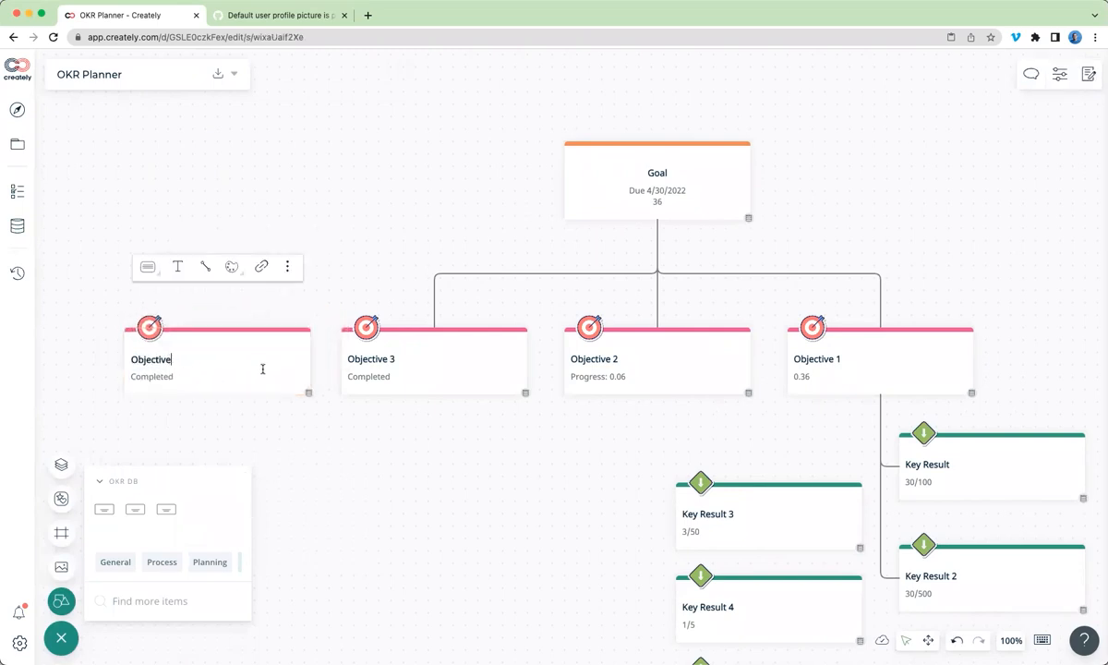
click(322, 389)
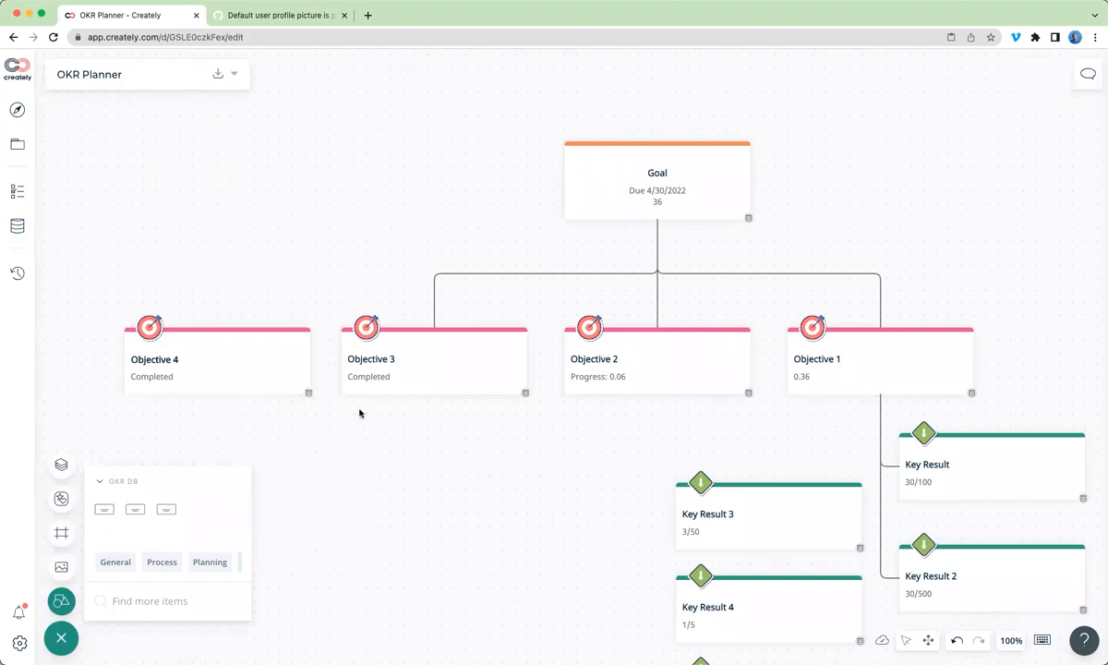
- With the OKR DB contents shown, add another Objective item, name it Objective 5 and position it directly below Objective 4
click(18, 228)
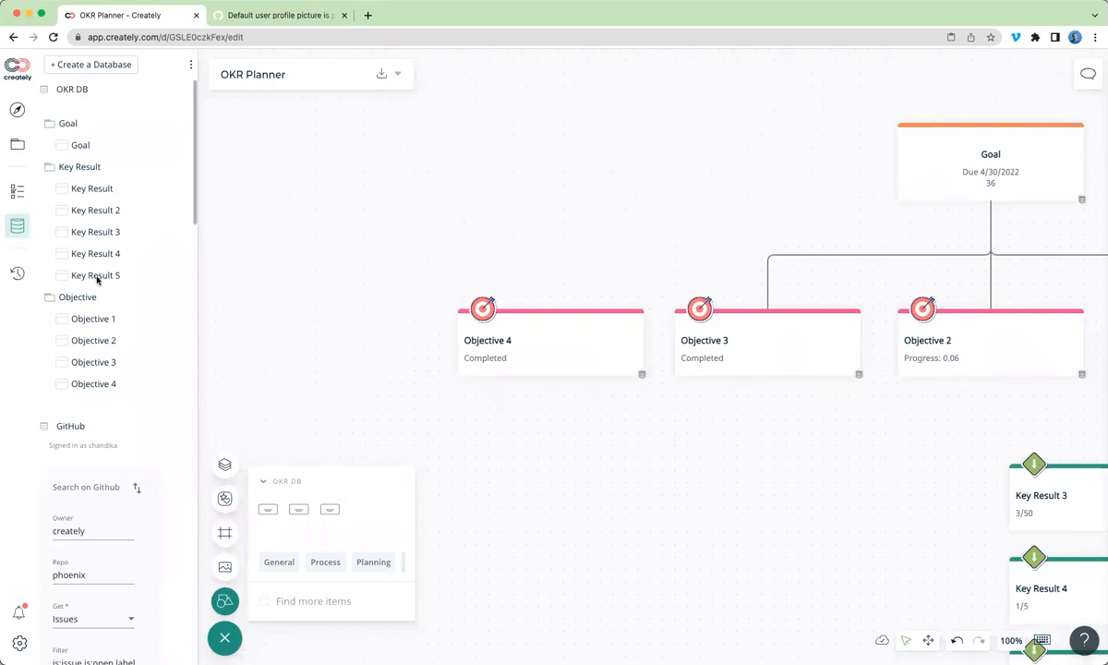
click(522, 346)
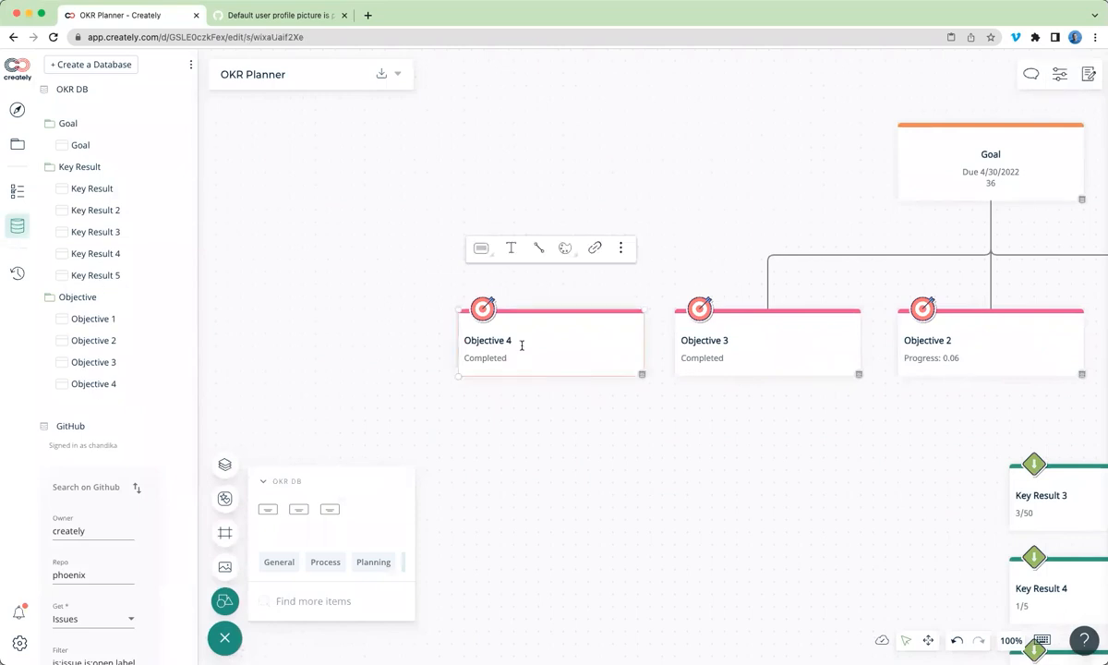
mouse_move(265, 511)
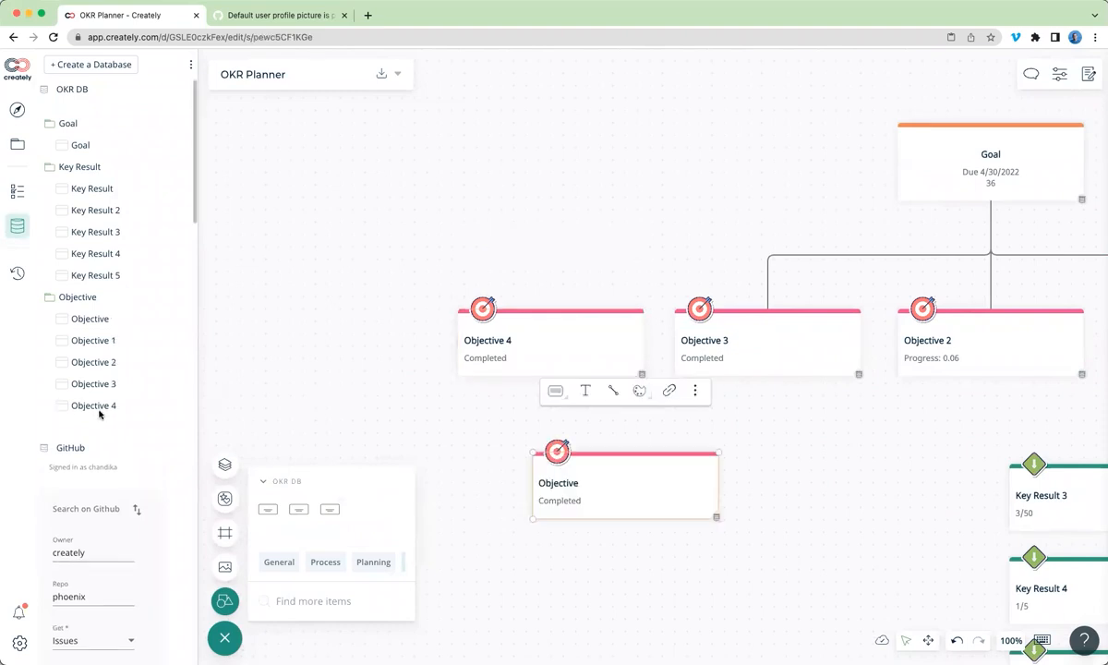
double_click(575, 484)
click(847, 488)
drag(649, 495, 589, 448)
scroll(761, 532, right, 2)
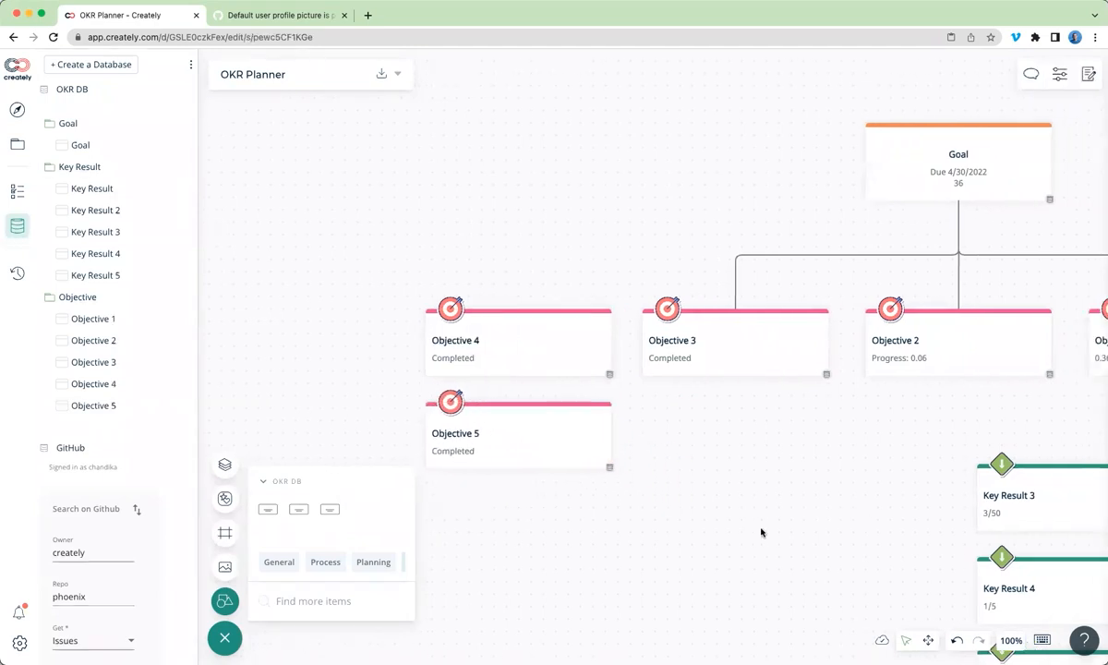
scroll(761, 532, right, 10)
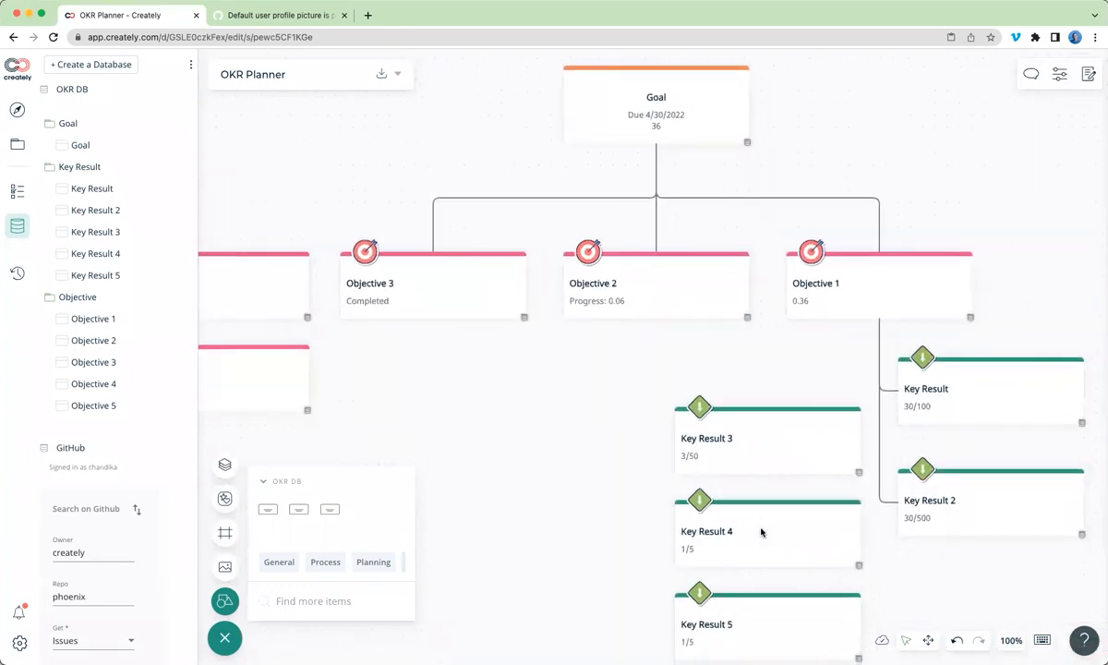
scroll(762, 532, up, 1)
click(679, 325)
click(608, 465)
scroll(670, 447, up, 1)
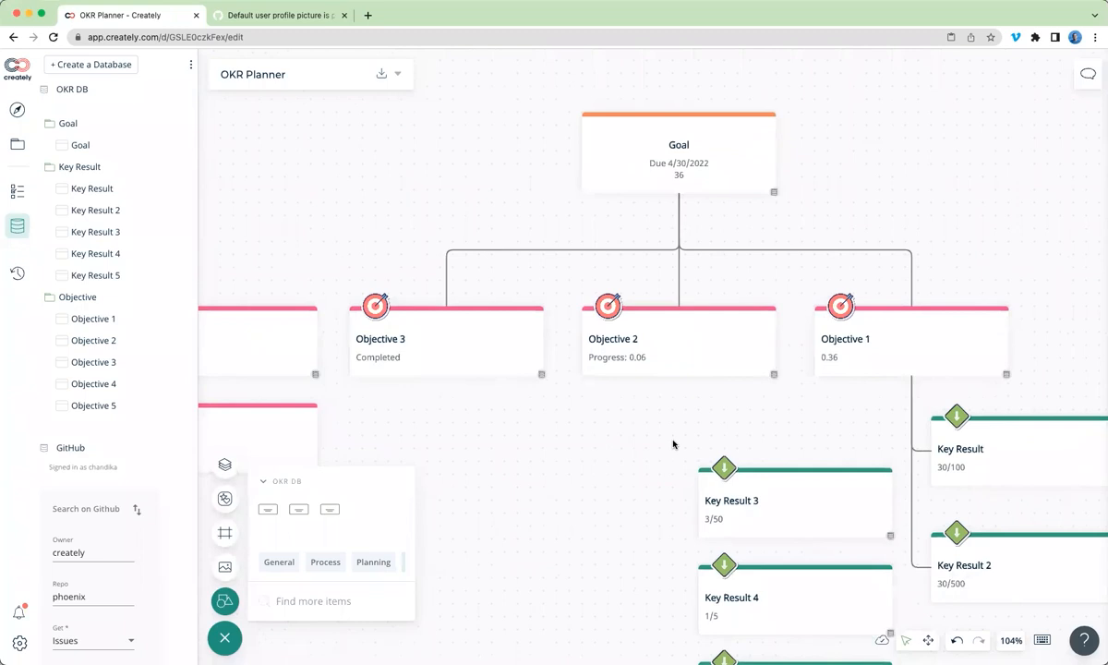
scroll(673, 444, left, 2)
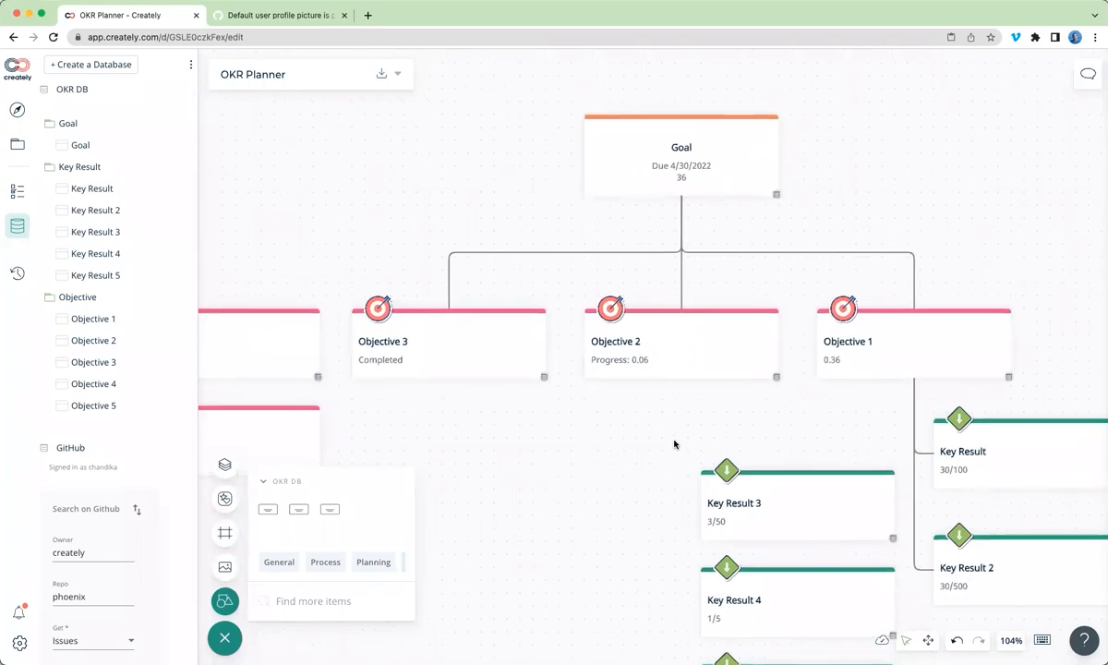
- Connect Key Result 3 to the bottom of Objective 2, attaching the connector to the left side of the Key Result 3 card
click(663, 337)
click(697, 164)
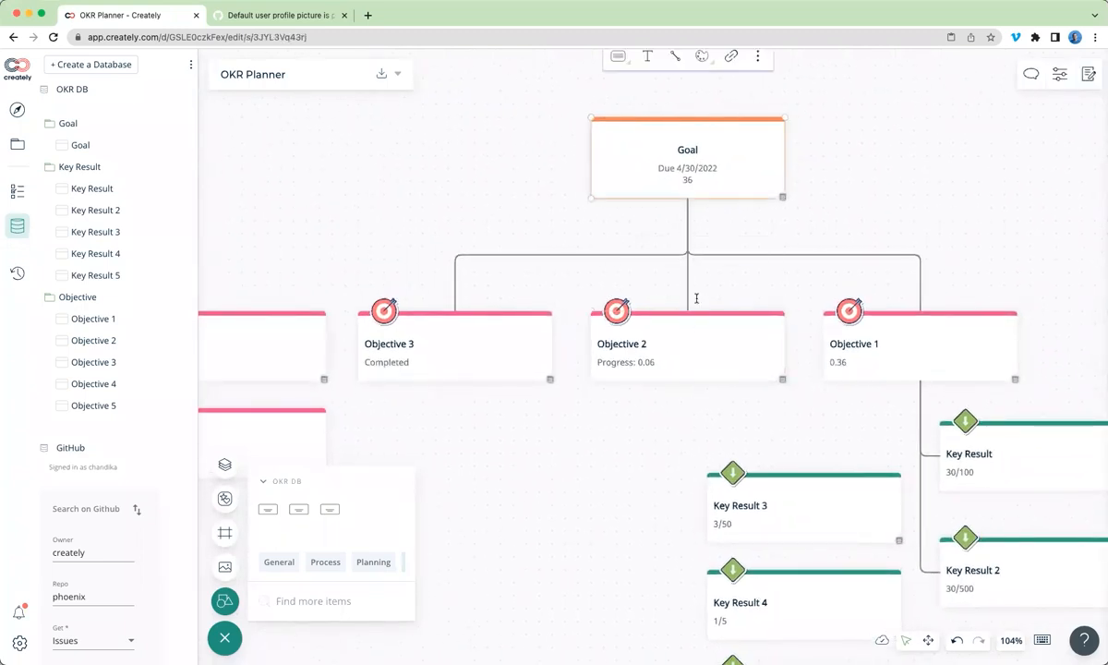
click(758, 503)
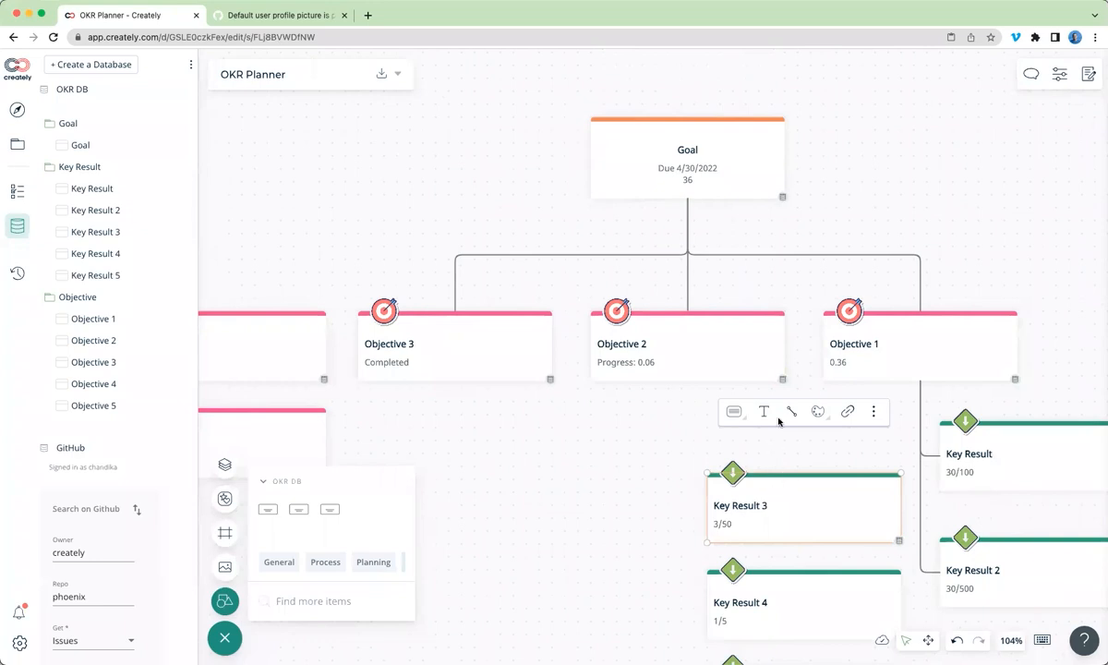
mouse_move(791, 412)
mouse_down()
mouse_move(682, 379)
mouse_move(689, 350)
mouse_up()
click(675, 471)
- Connect Key Result 4 to the bottom of Objective 2, attaching the connector to the left side of the Key Result 4 card
click(793, 596)
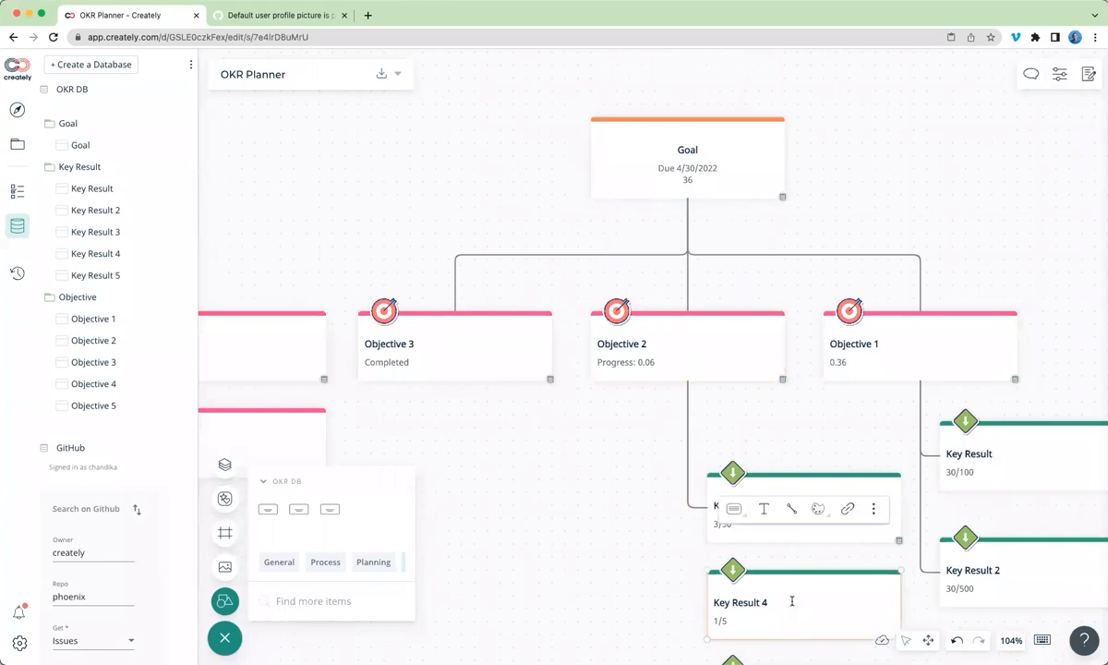
mouse_move(790, 514)
mouse_down()
mouse_move(804, 507)
mouse_move(673, 433)
mouse_move(673, 367)
mouse_move(661, 388)
mouse_up()
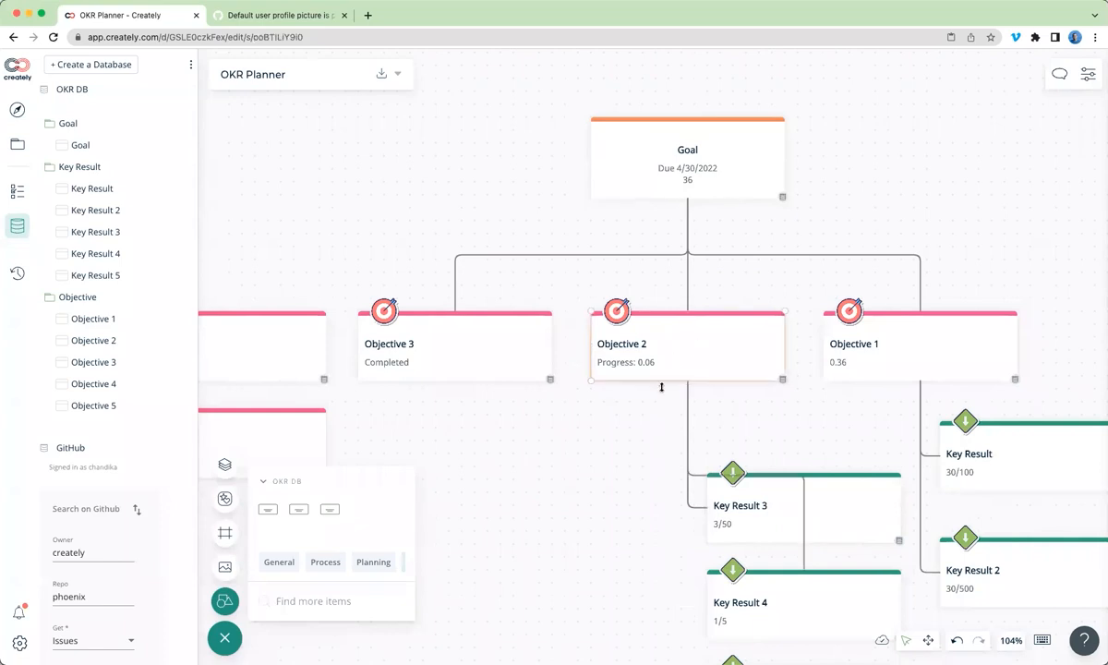
click(803, 545)
drag(803, 568, 706, 609)
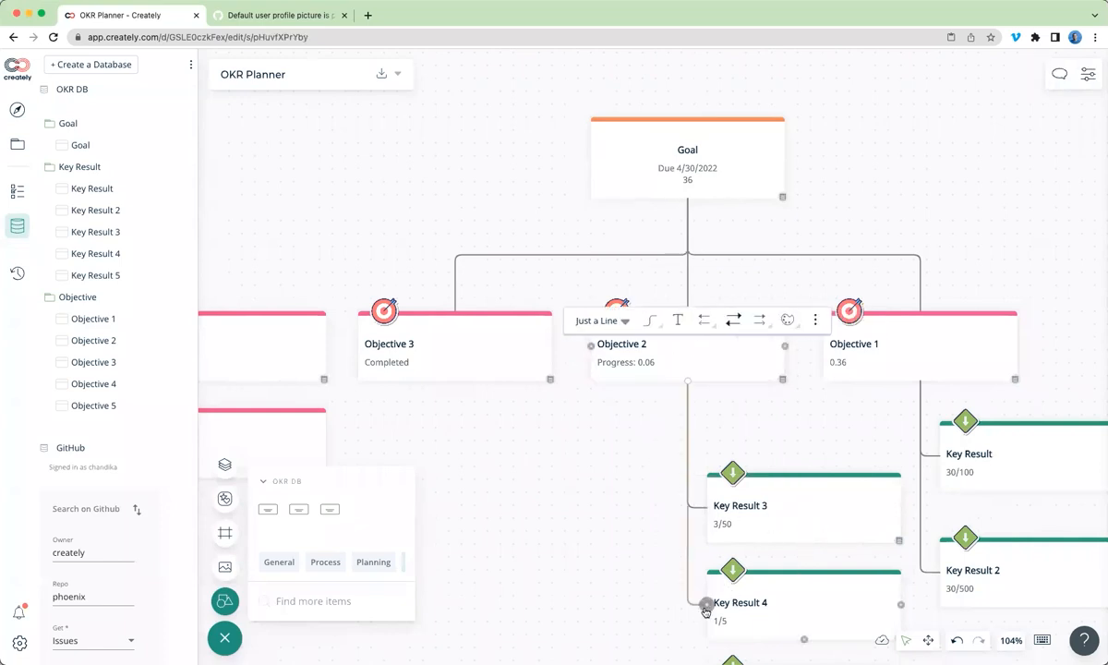
- Make the Objective 2 to Key Result 4 connector an _Objective relationship and change its line style from straight to stepped
click(610, 321)
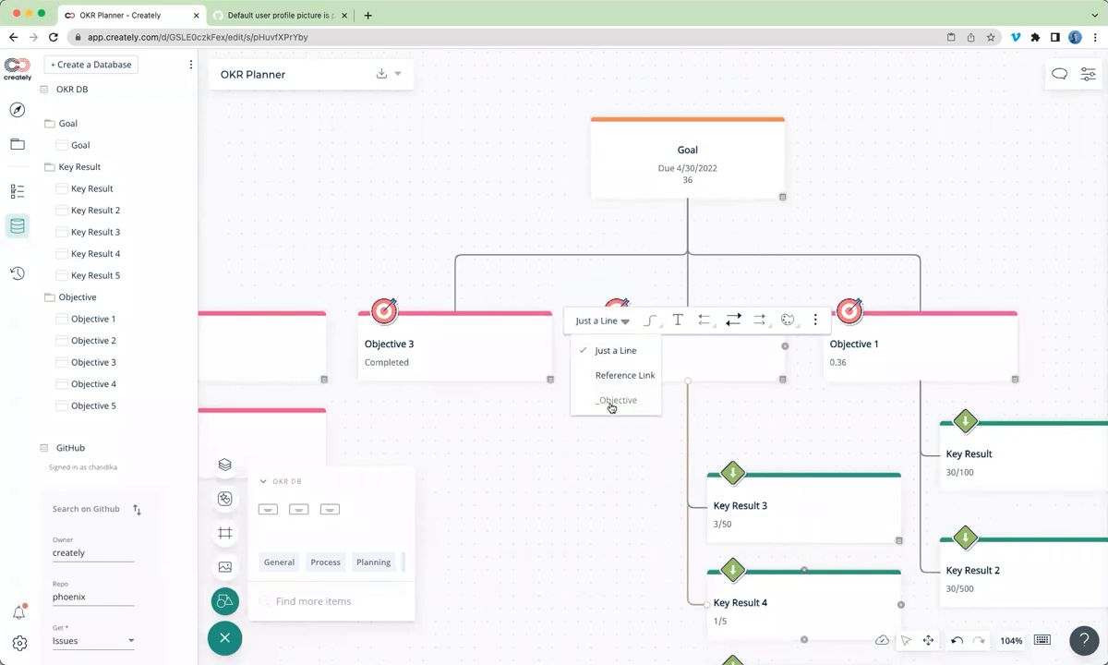
click(612, 401)
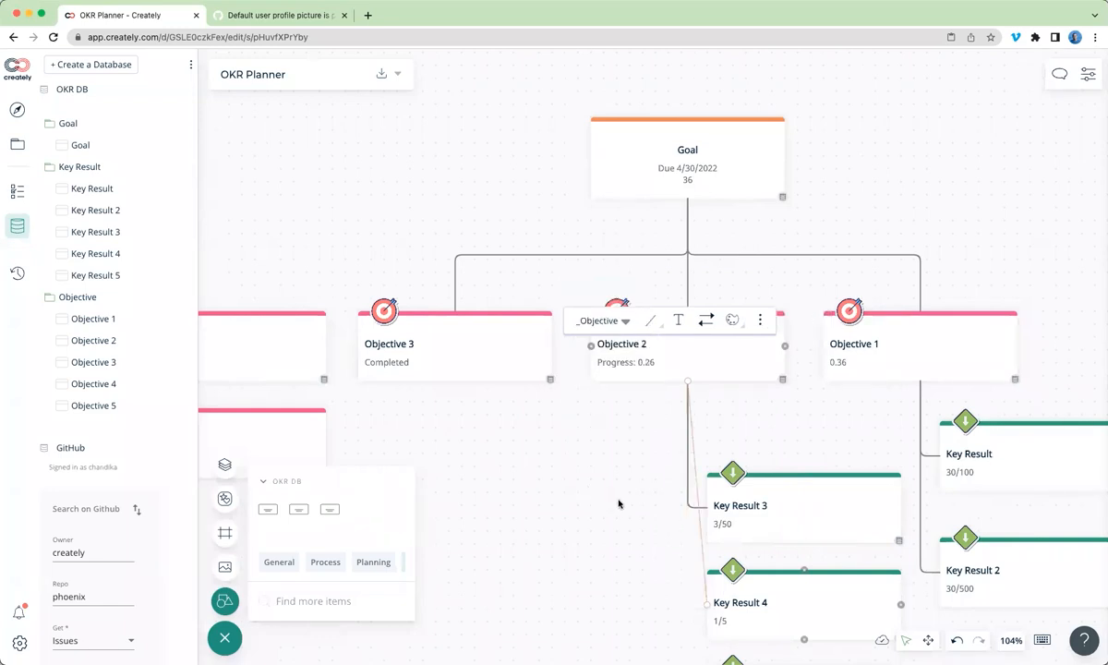
scroll(619, 504, down, 3)
scroll(619, 503, right, 2)
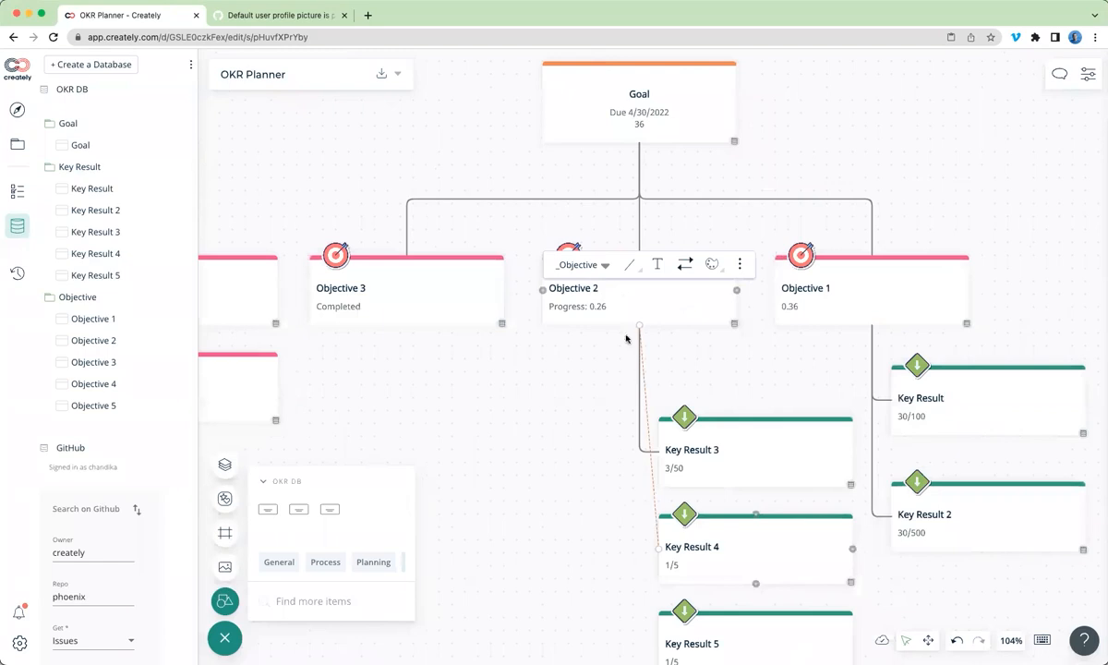
click(629, 264)
click(640, 347)
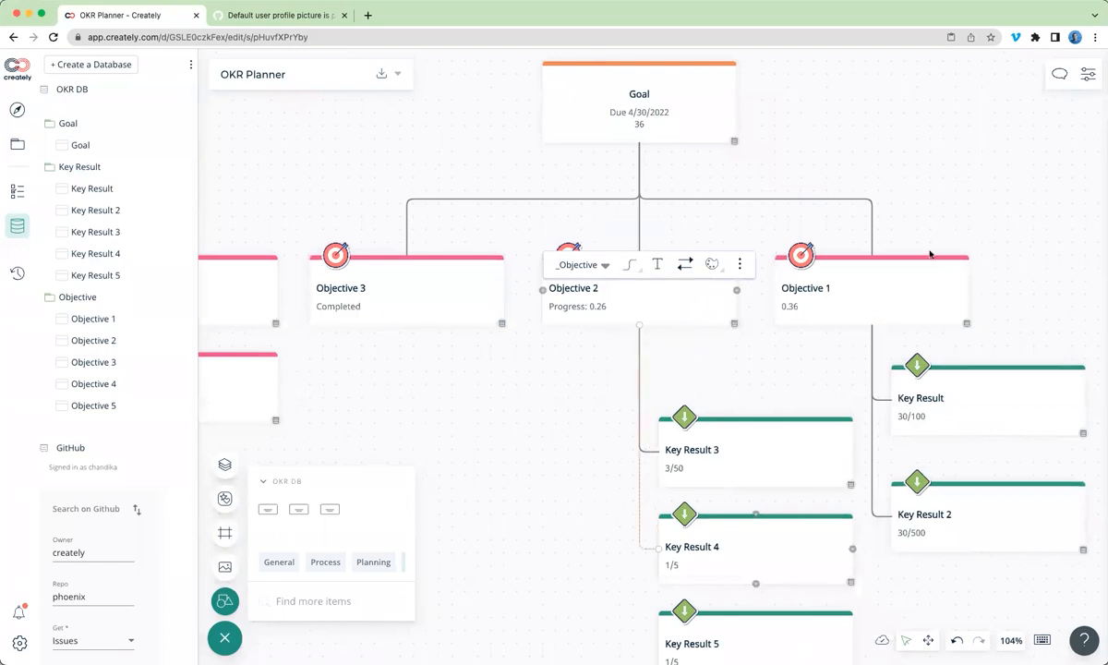
- Open the data fields of Key Result 4 and set its Completed value to 5
click(732, 527)
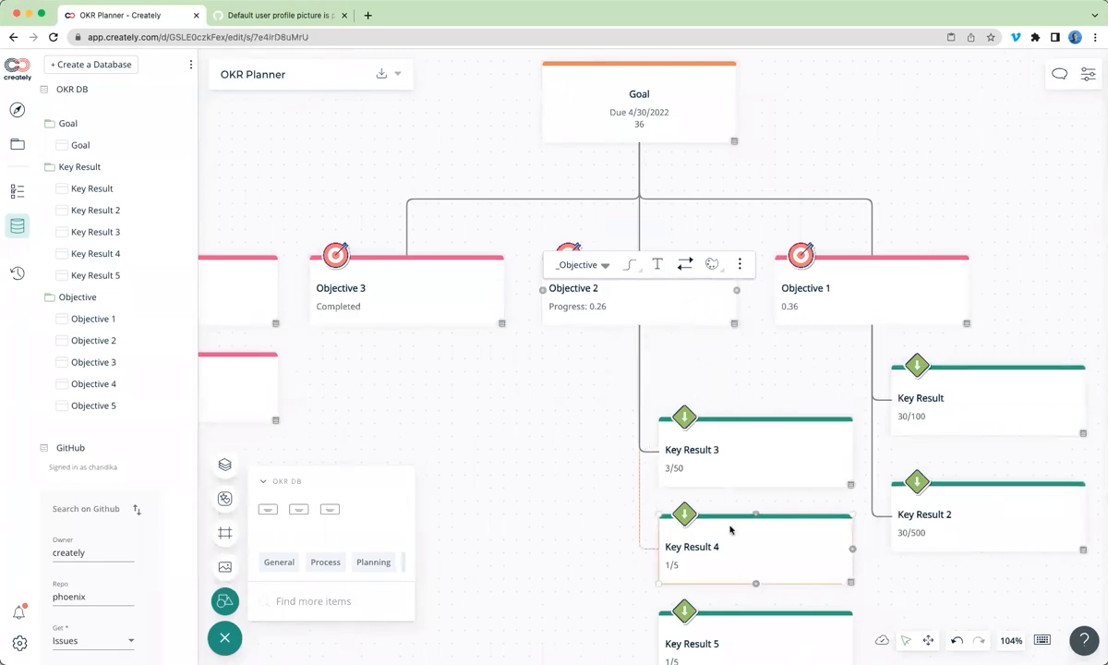
scroll(538, 448, right, 3)
scroll(538, 448, down, 3)
scroll(538, 448, right, 2)
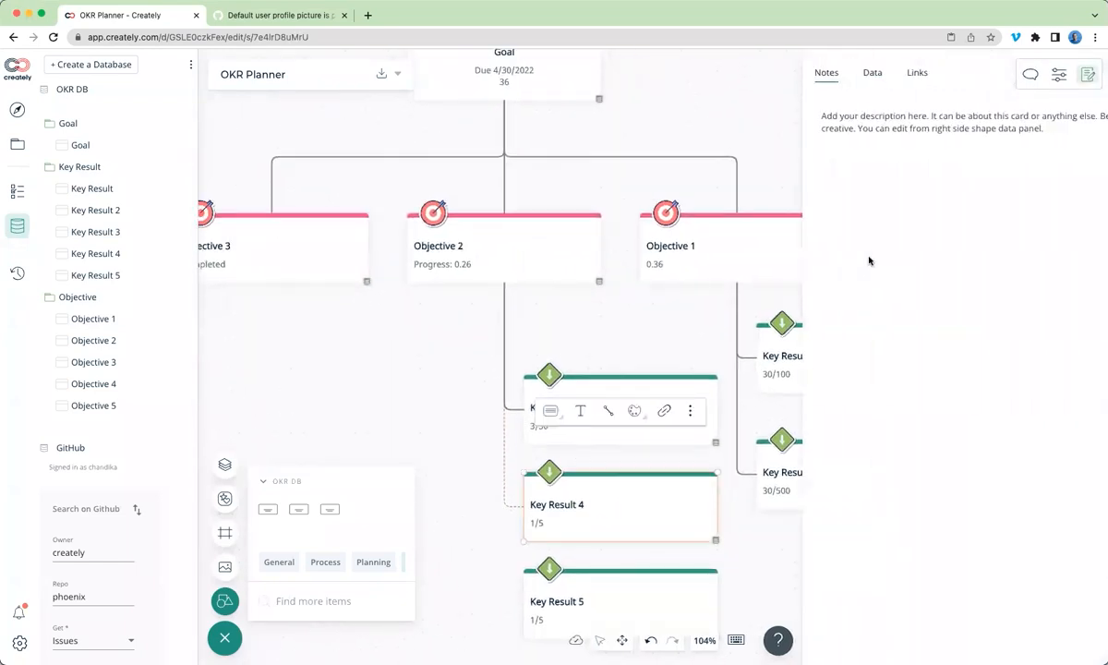
click(839, 73)
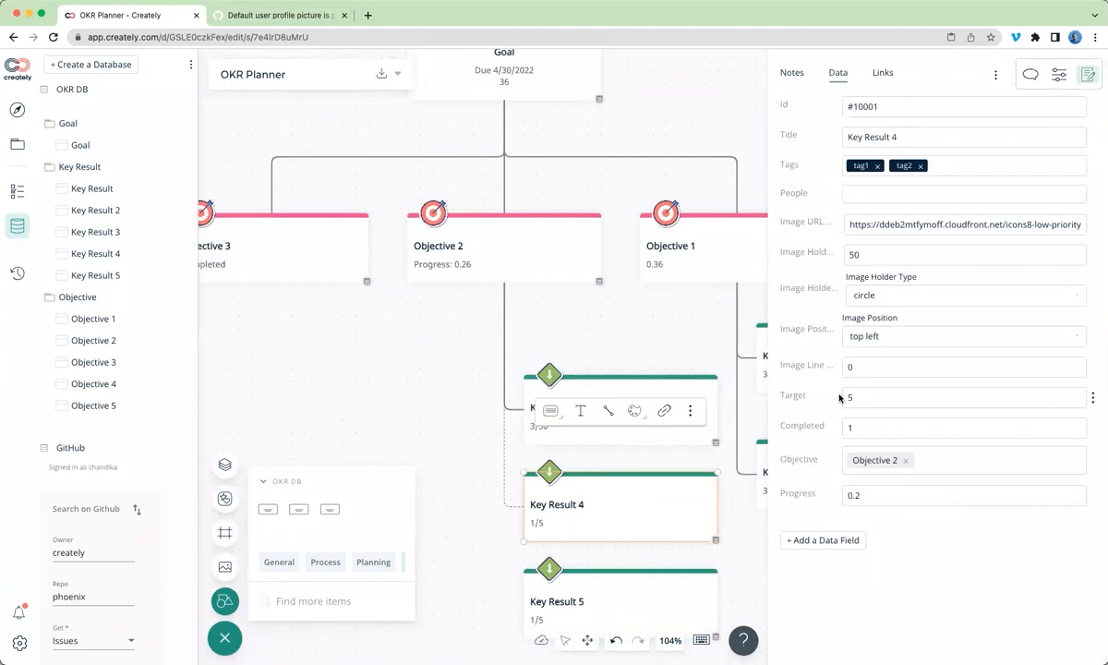
click(867, 428)
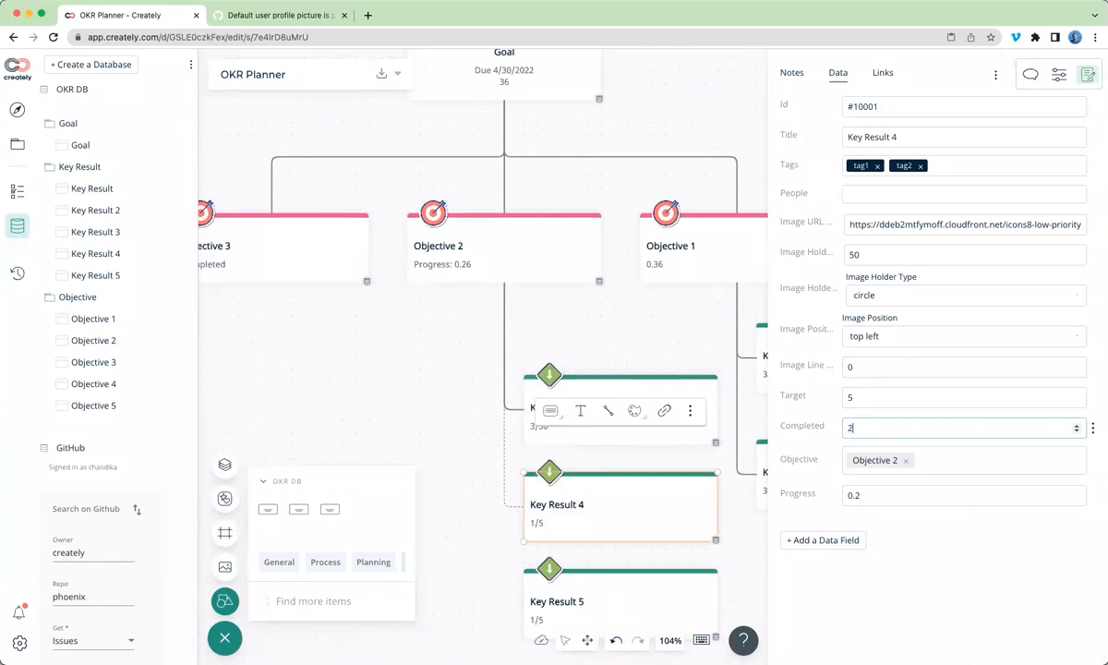
click(888, 573)
click(919, 569)
scroll(602, 372, up, 3)
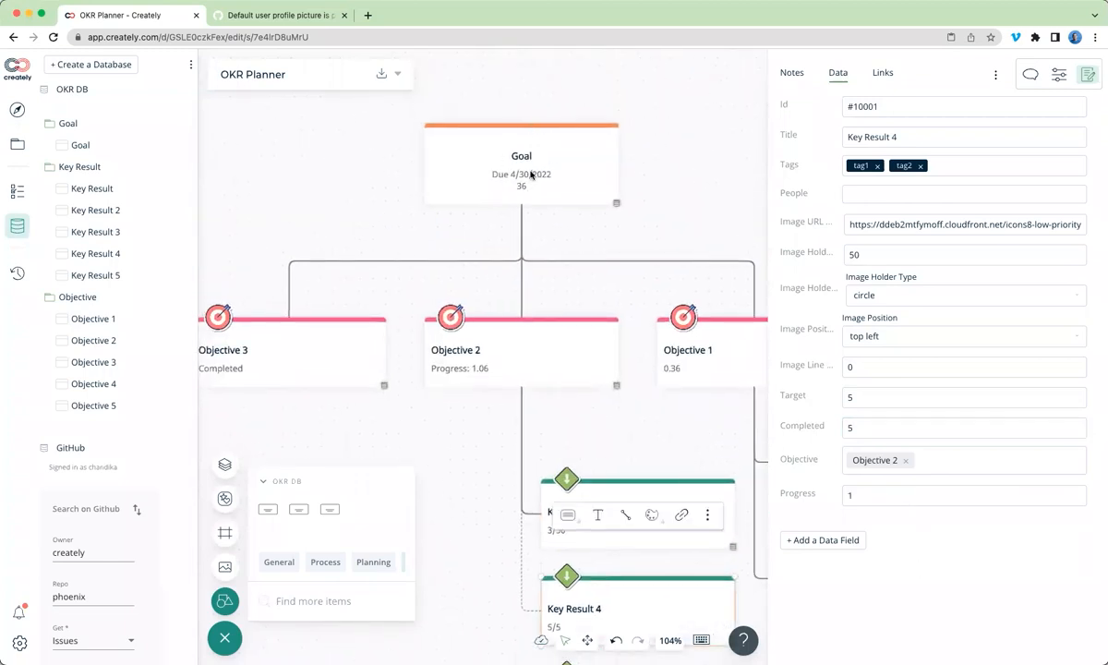
scroll(736, 352, down, 3)
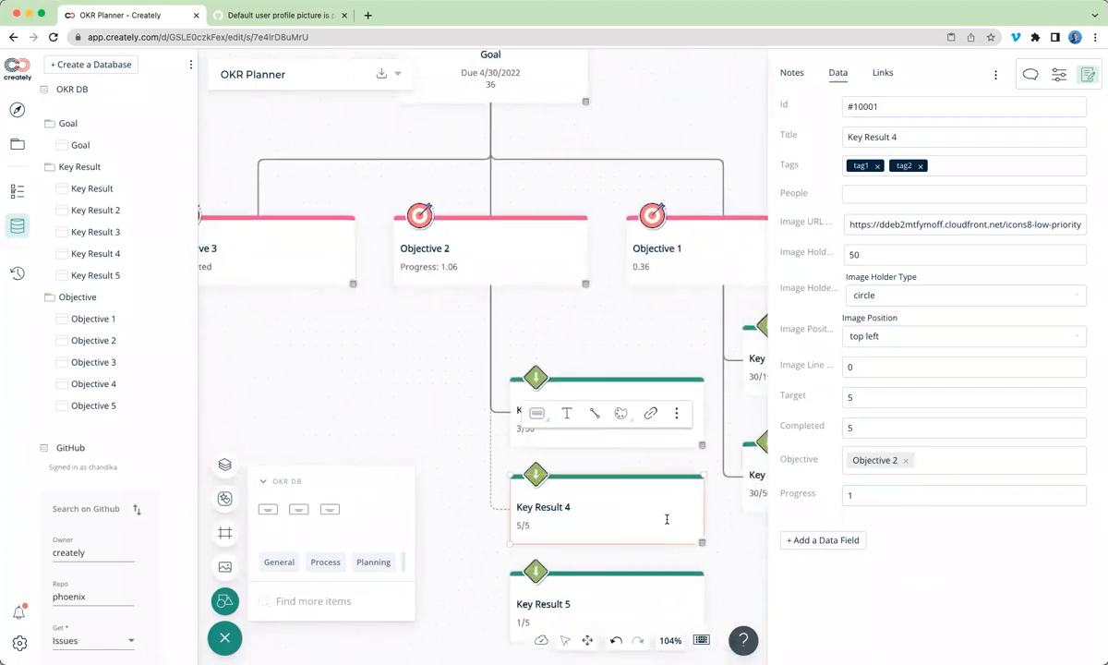
- Examine the expression behind Objective 2's Progress field and return to its data fields
click(492, 268)
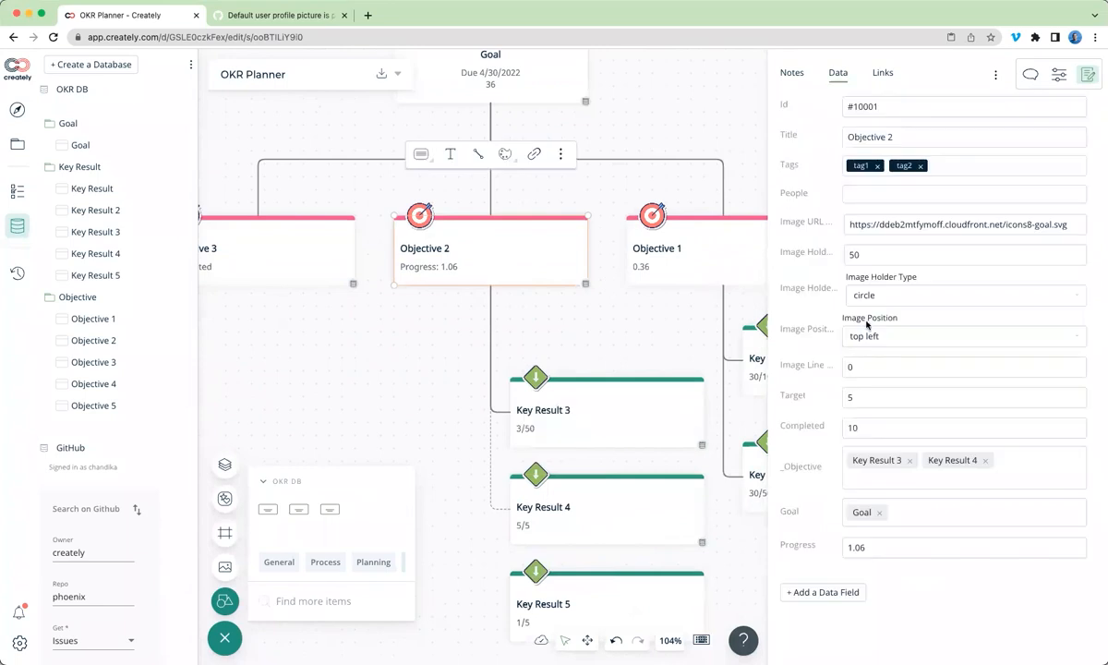
click(981, 548)
drag(797, 582, 933, 589)
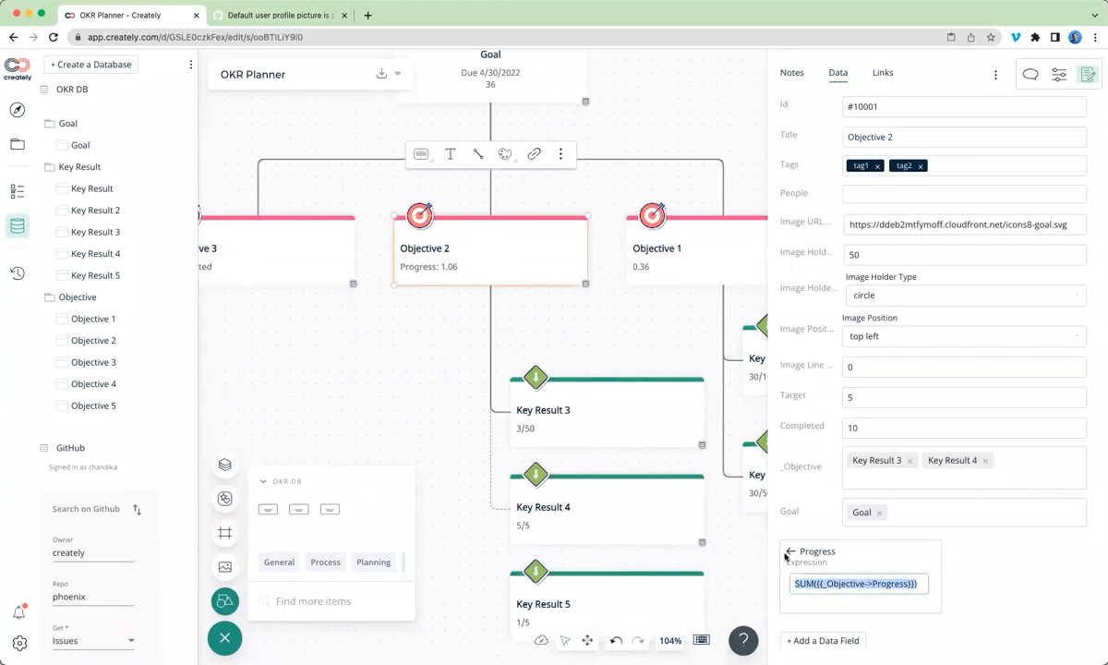
click(790, 554)
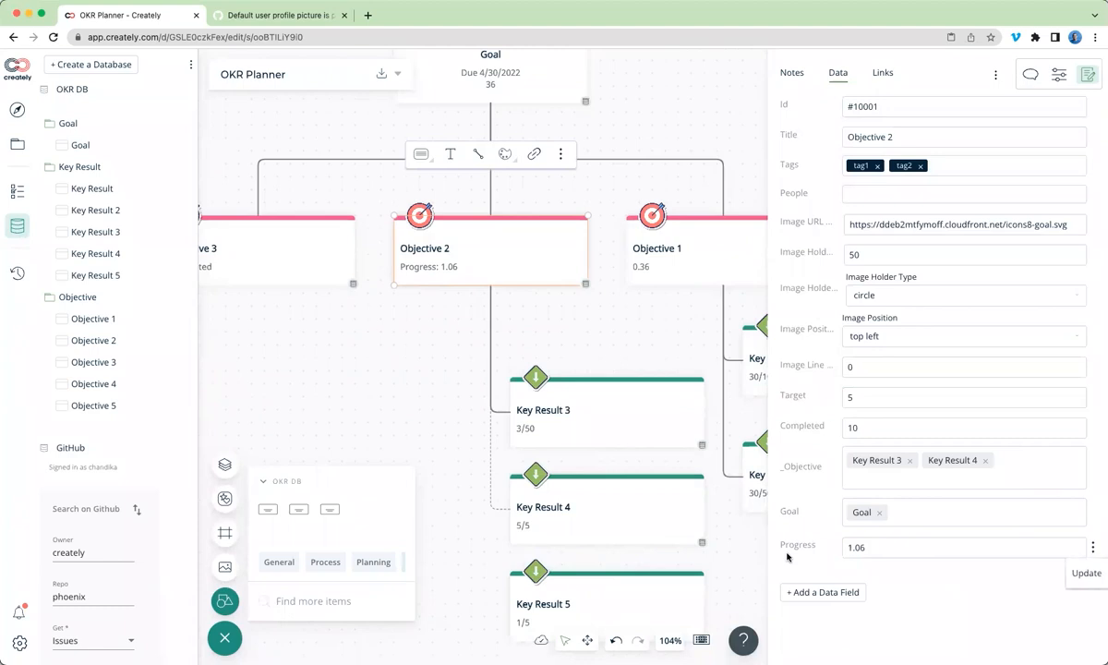
- Set the Objective field of Key Result 5 to Objective 2
scroll(664, 503, down, 2)
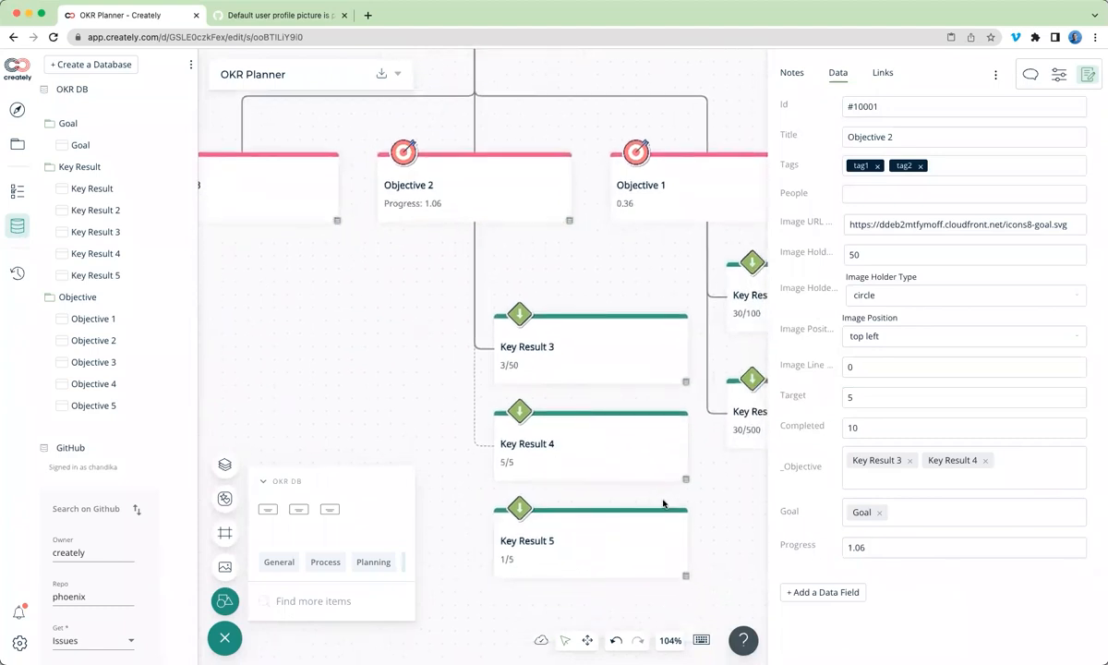
click(584, 553)
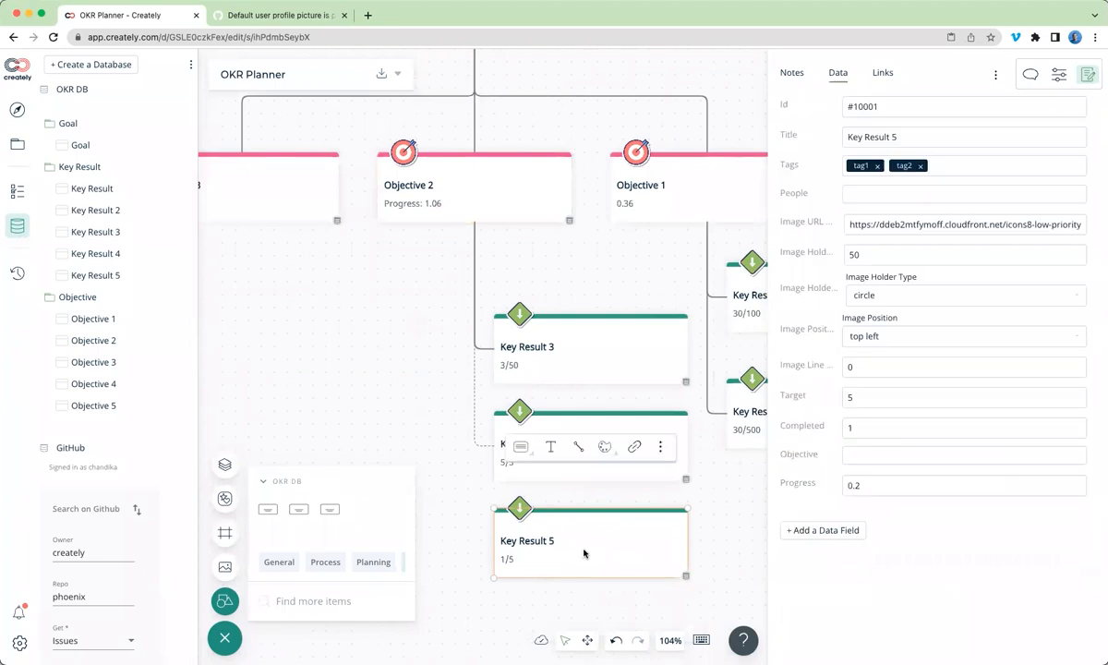
click(872, 455)
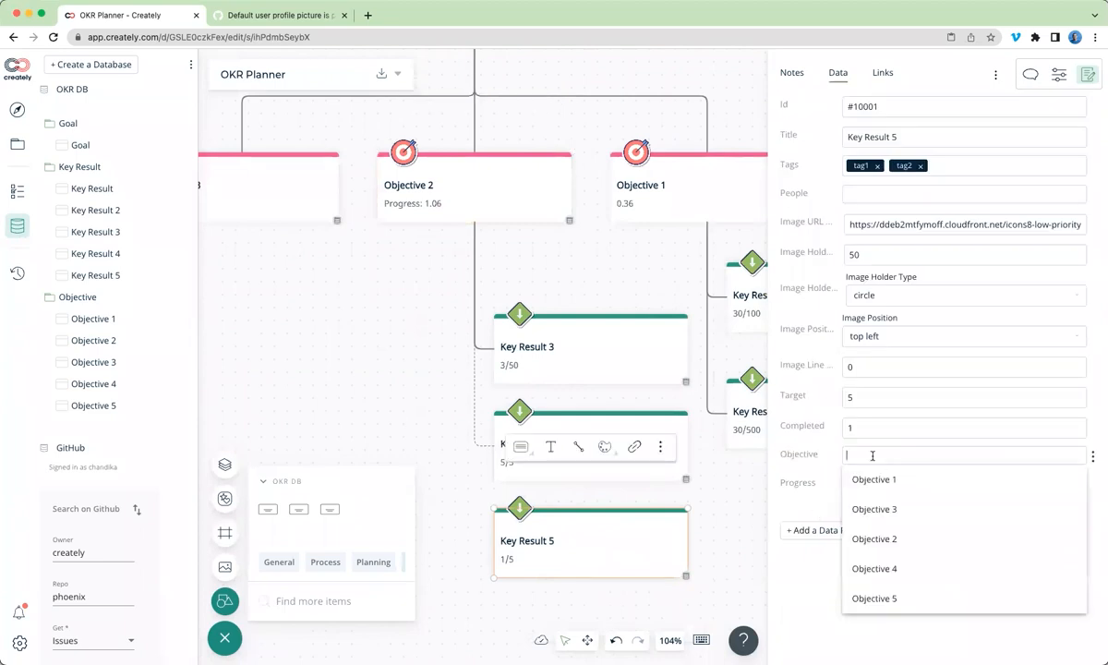
click(882, 538)
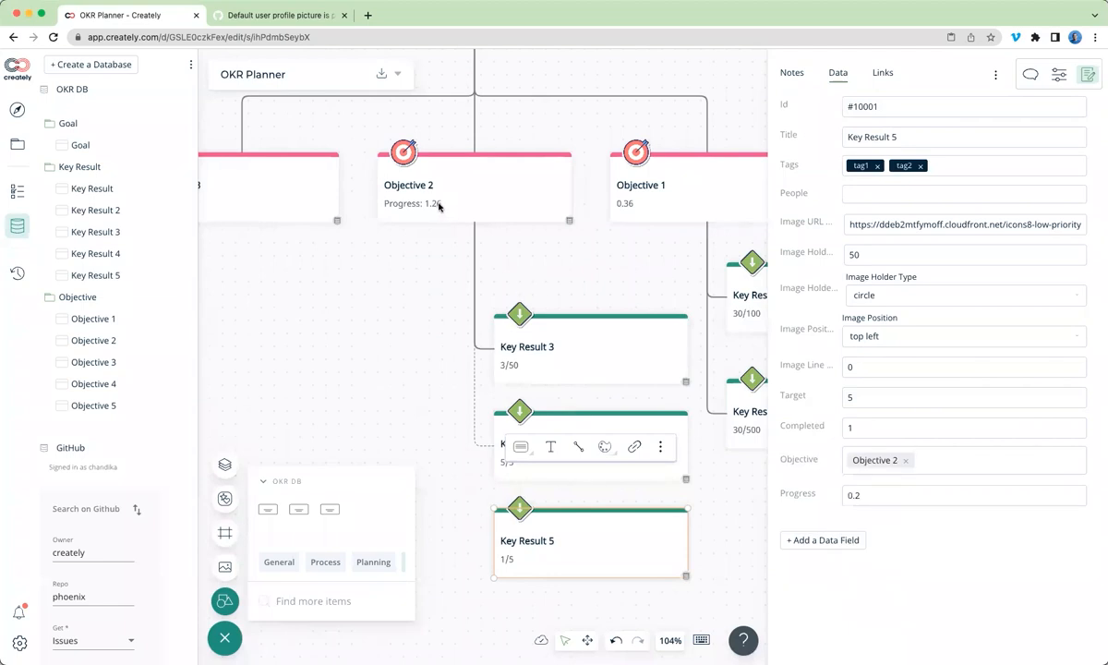
- Replace Objective 2 with Objective 3 in the Objective field of Key Result 5
click(905, 460)
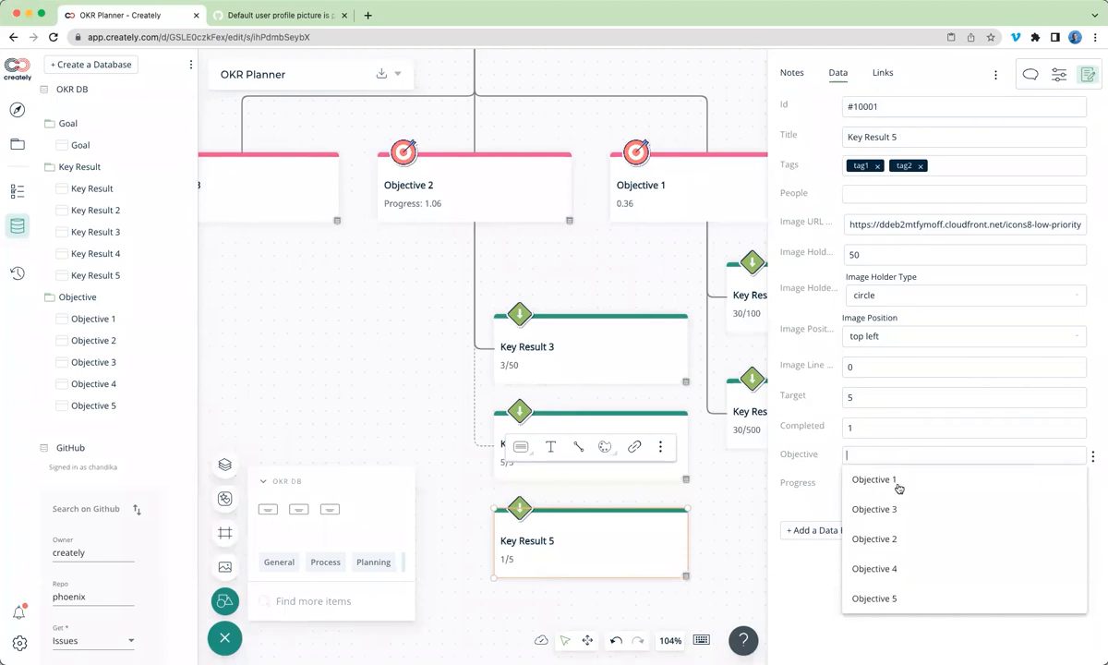
click(882, 519)
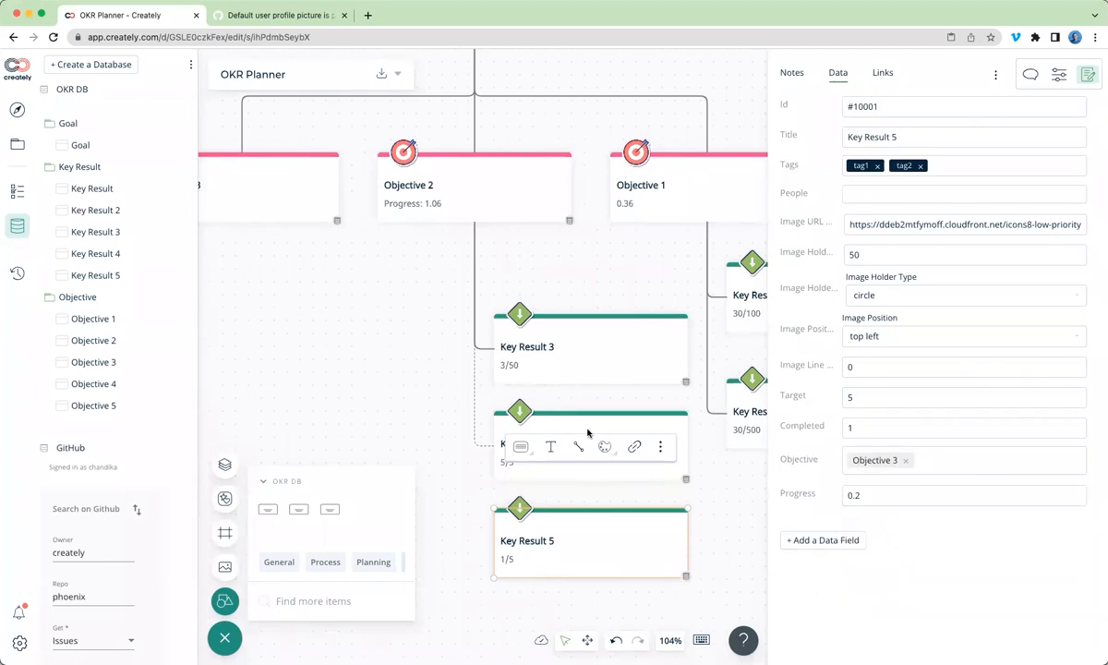
- Set the Completed value of Key Result 4 to 1
scroll(588, 432, up, 3)
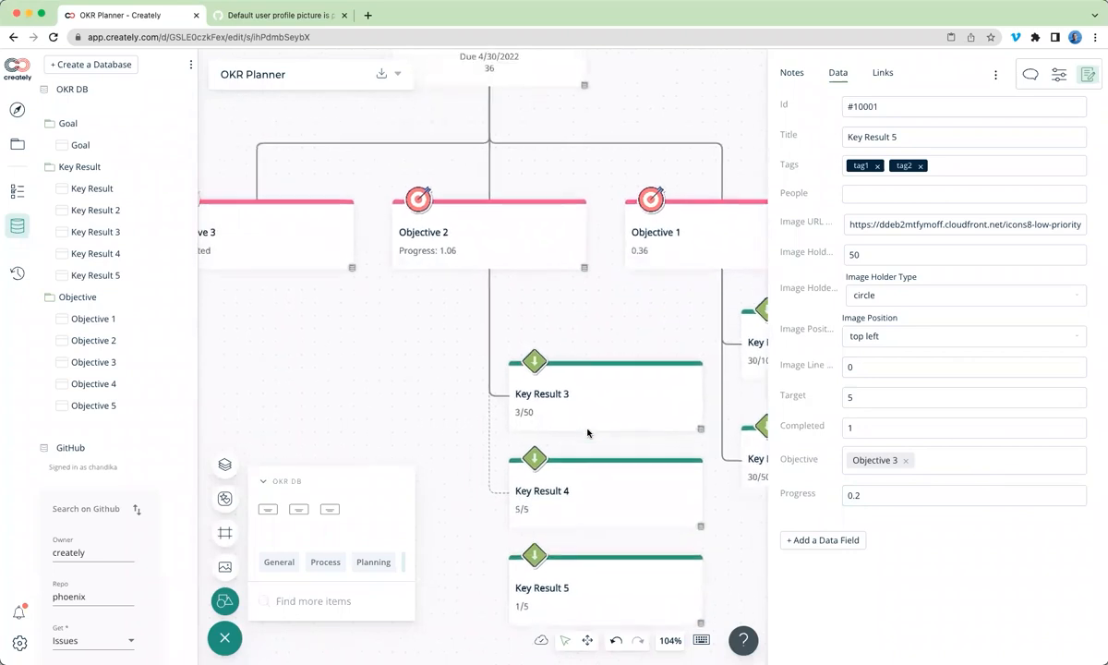
click(569, 504)
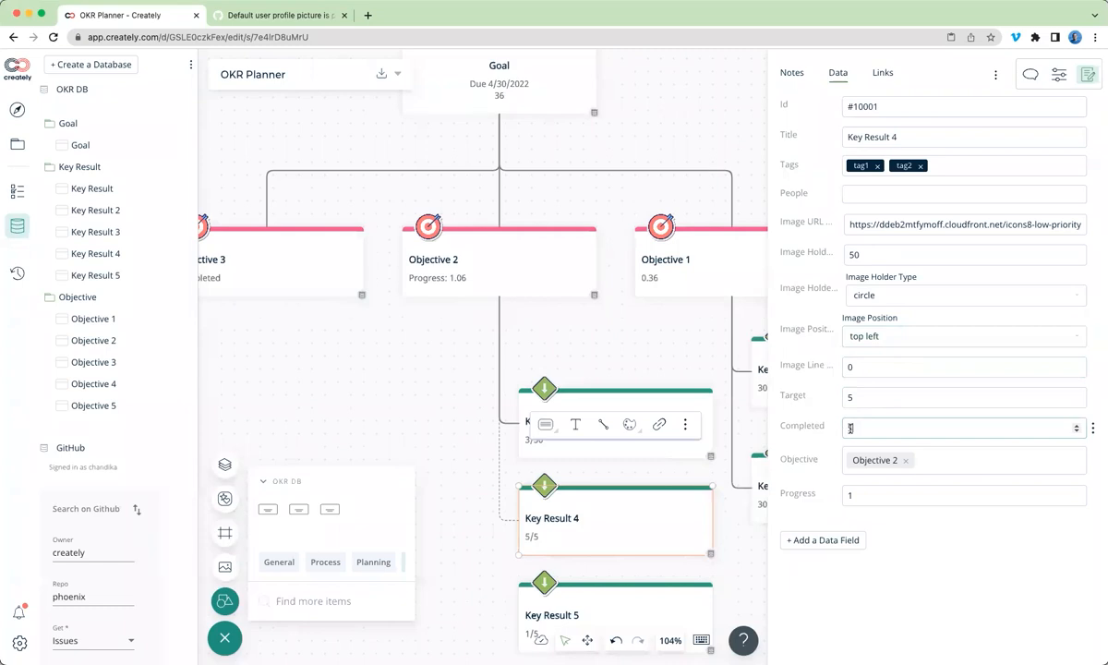
click(851, 609)
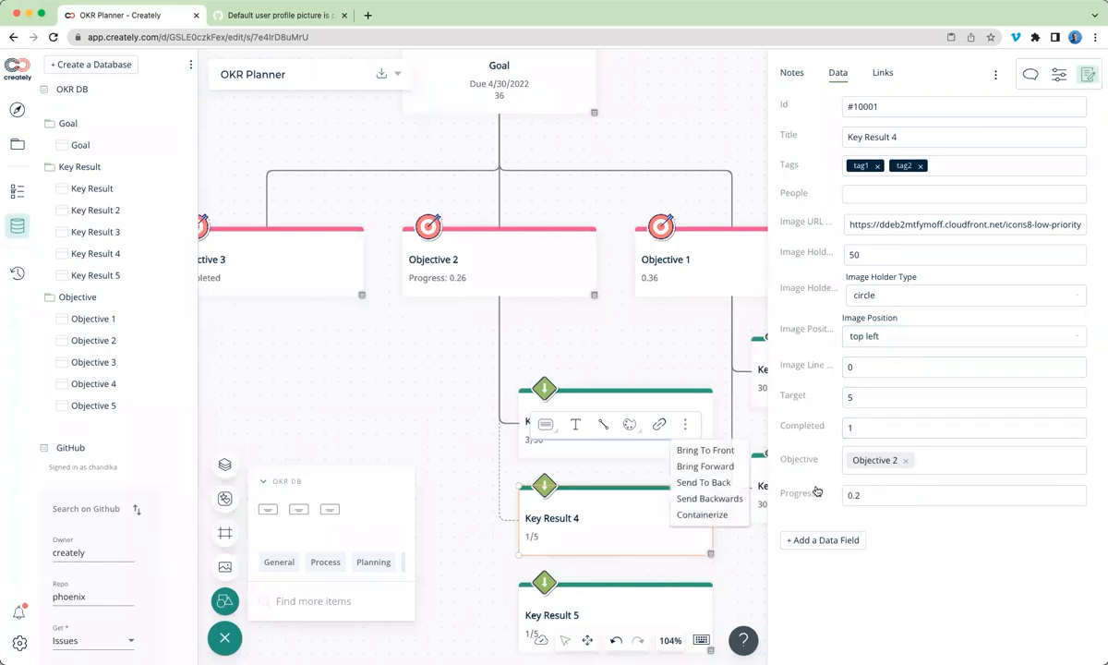
- Edit the Goal card's text so its last line reads "Progress: {{Progress}}%"
scroll(577, 267, up, 3)
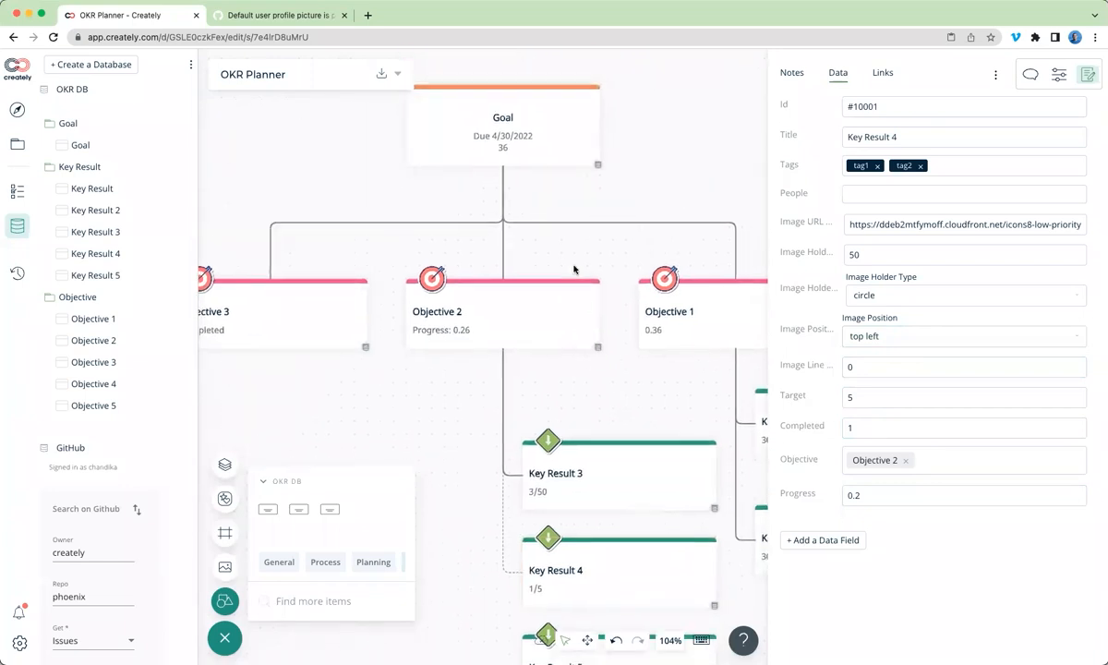
click(540, 181)
double_click(501, 169)
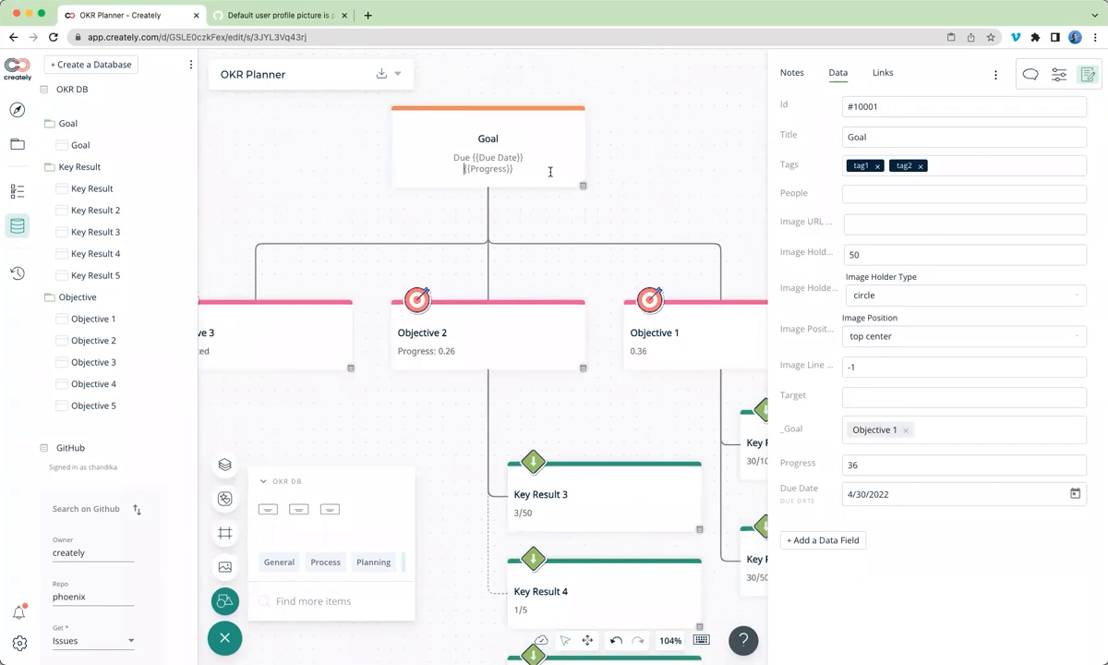
text(Progress:)
click(621, 159)
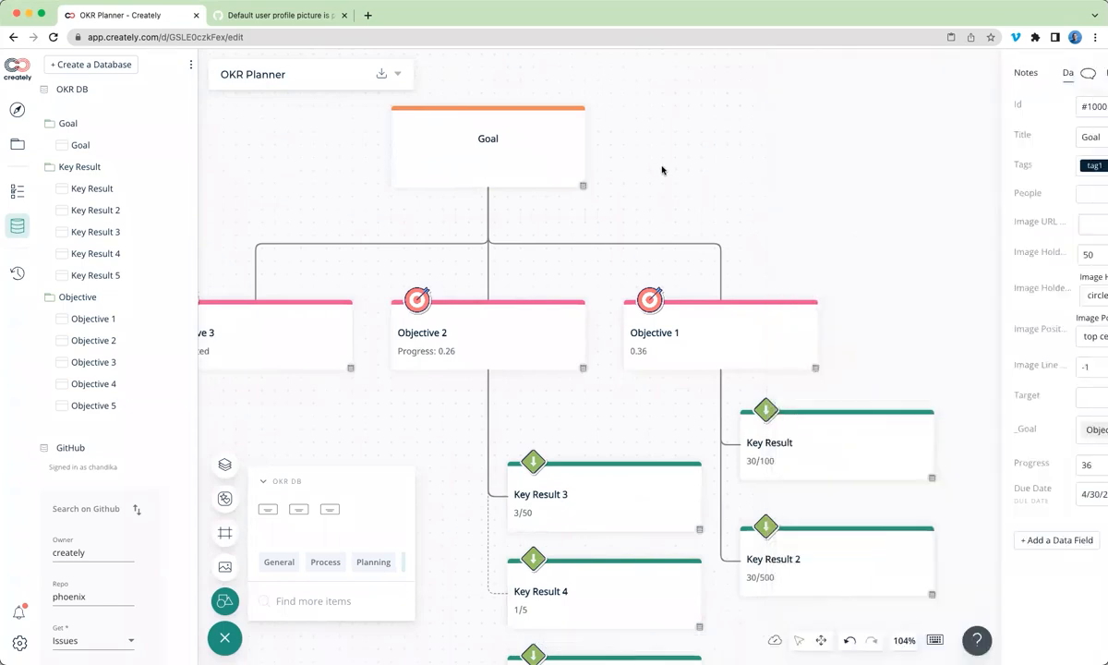
click(506, 168)
click(517, 168)
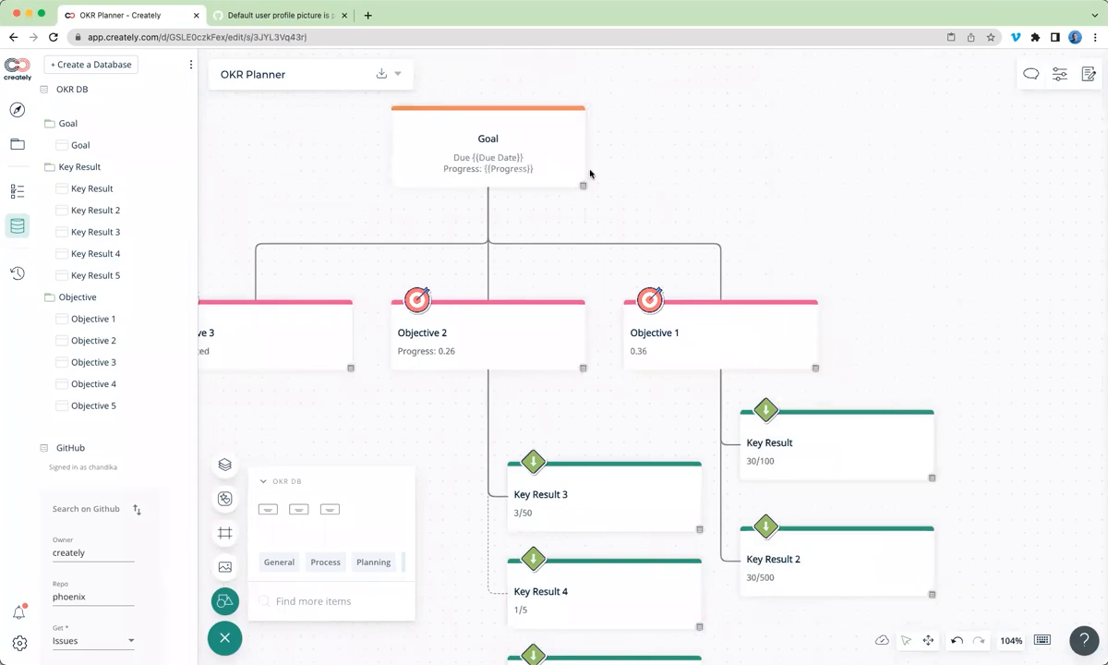
click(766, 161)
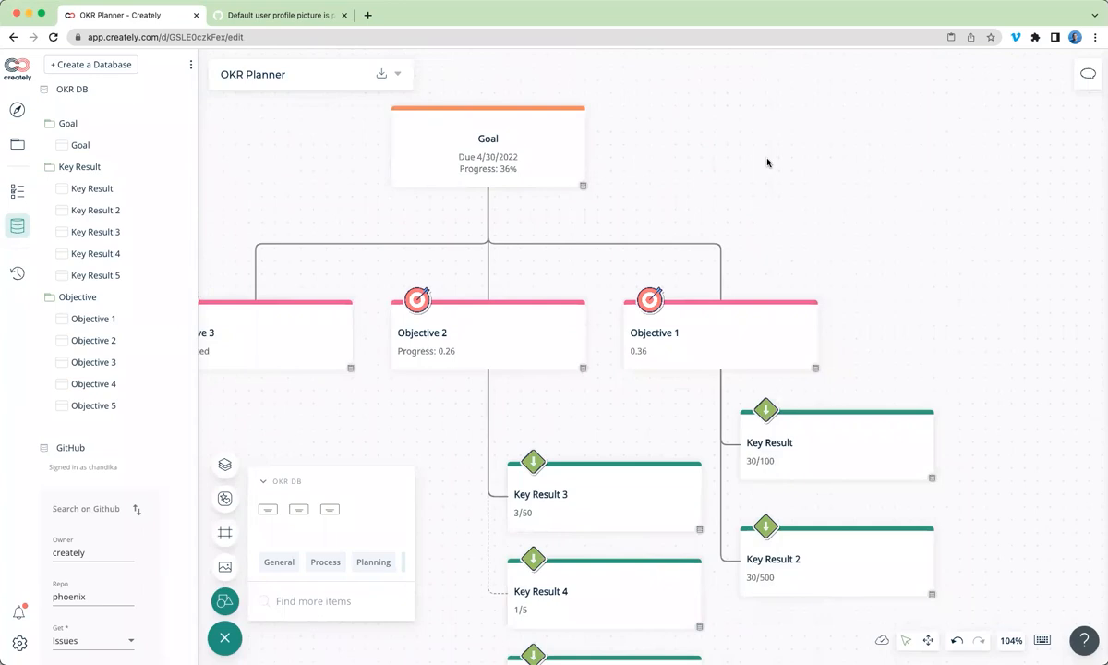
- Open the data fields of Key Result 2 and set its Completed value to 300
scroll(767, 162, down, 2)
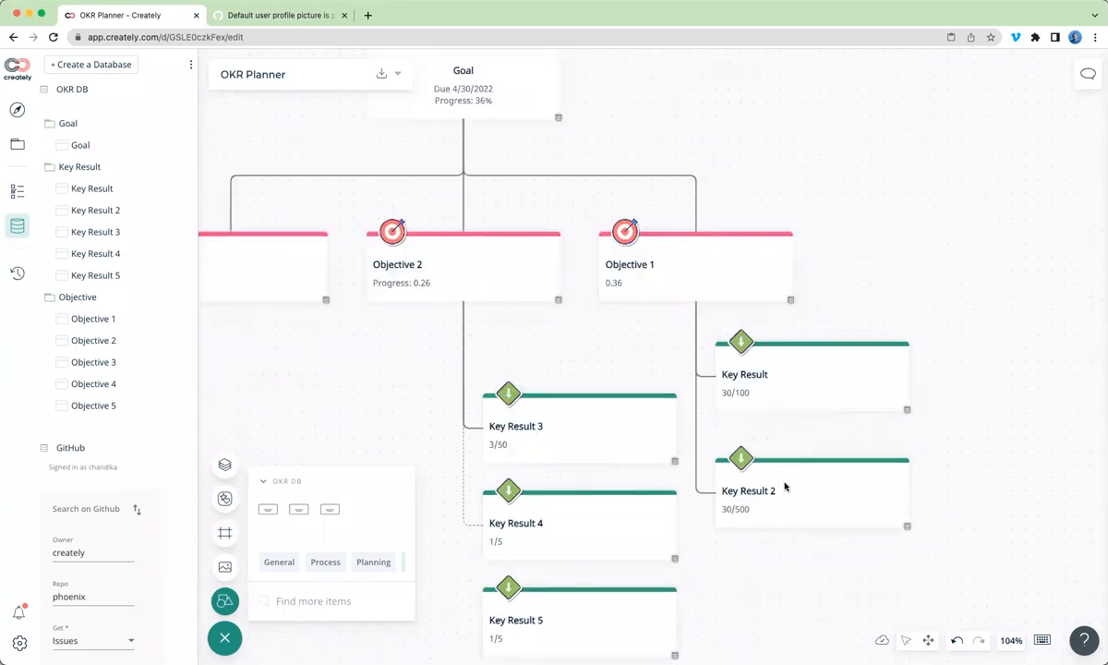
click(785, 486)
click(1088, 74)
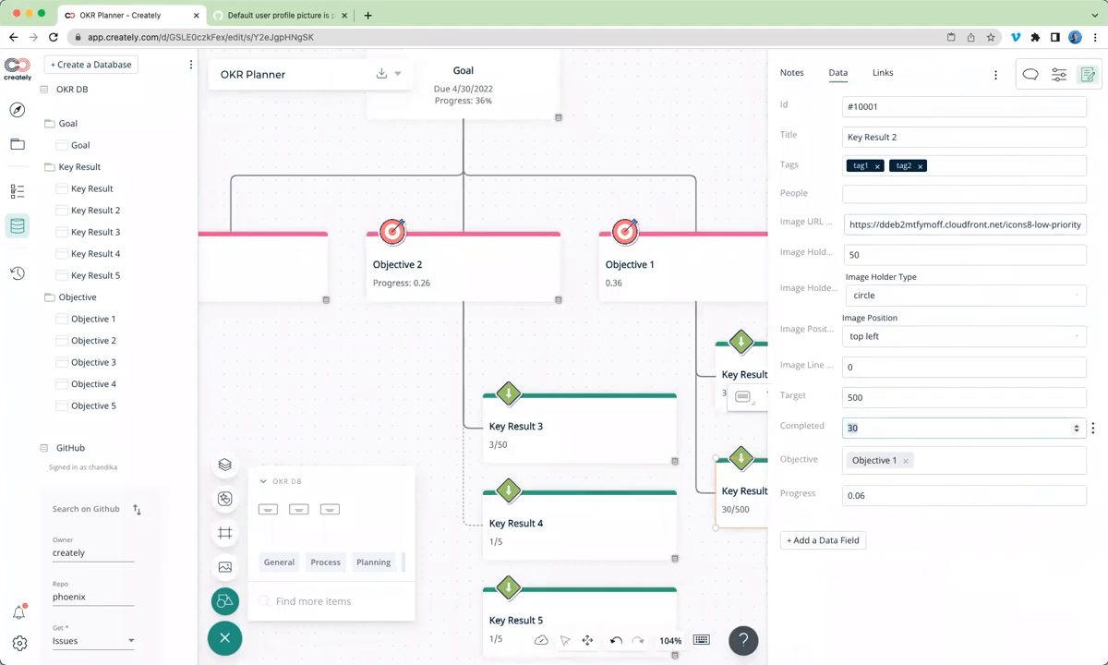
click(870, 601)
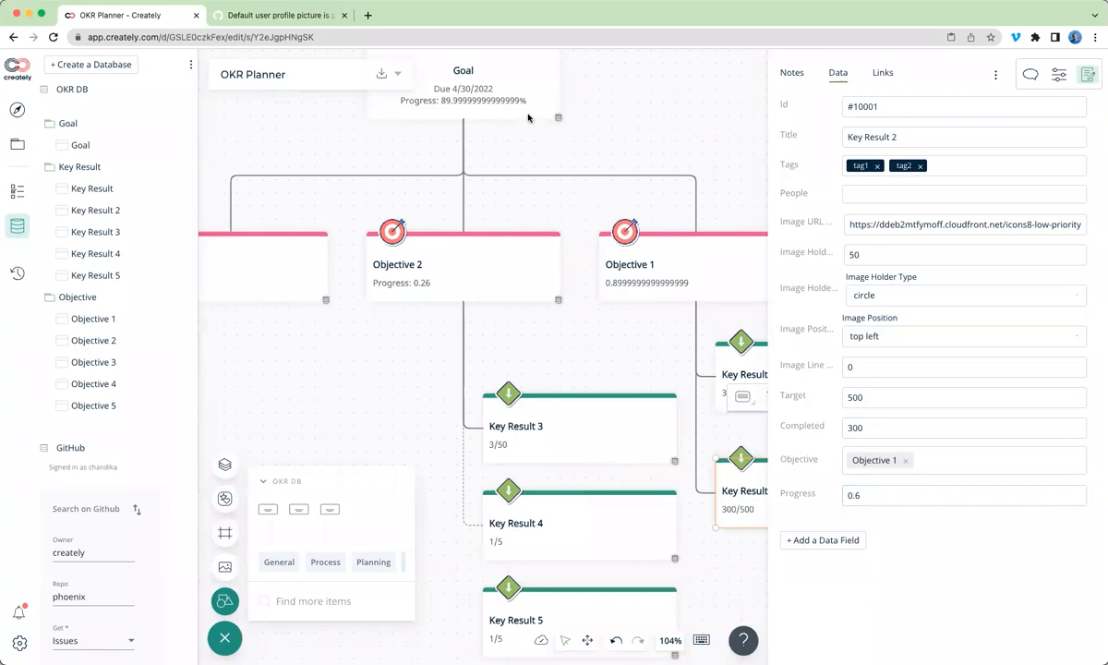
- Set the Completed value of Key Result 2 to 100 and check the progress on the Goal card
double_click(852, 426)
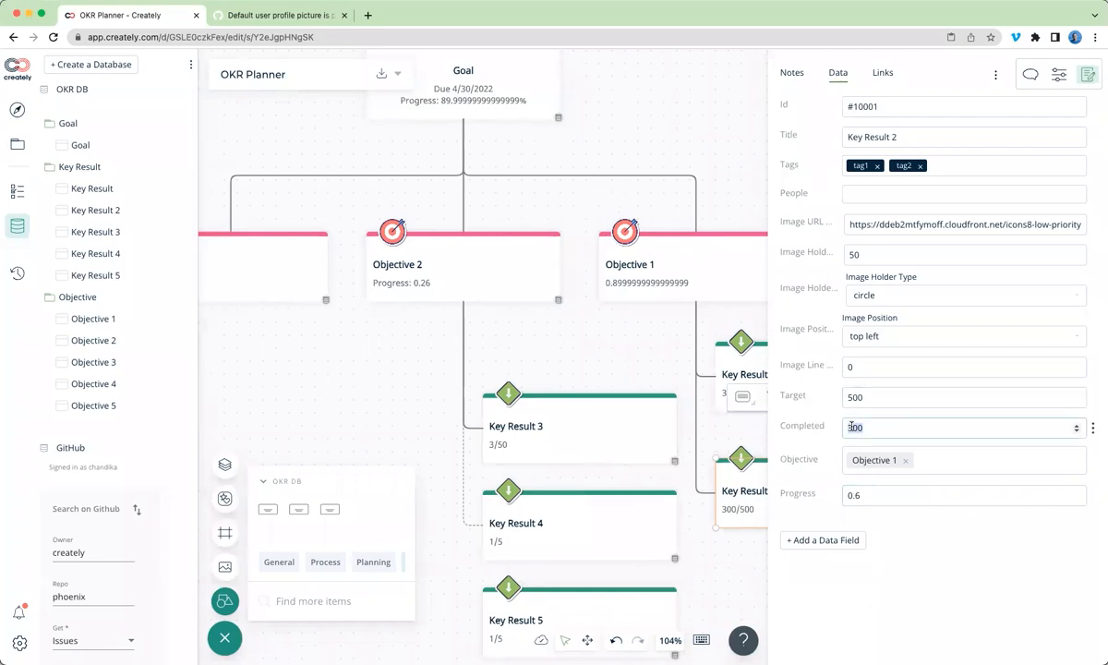
text(10)
click(887, 613)
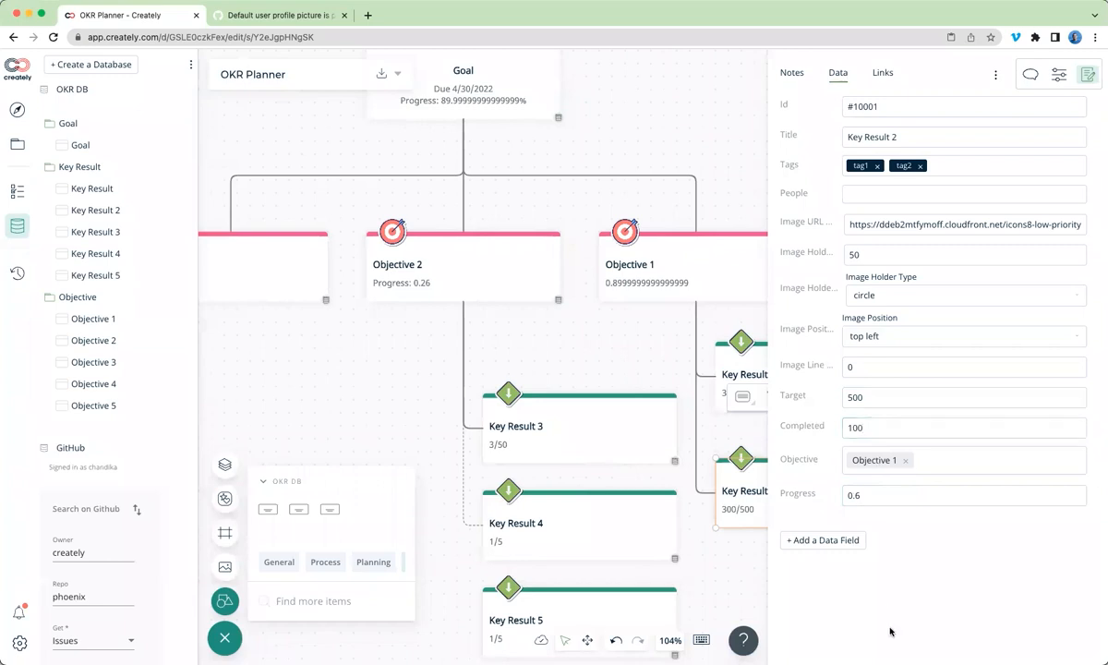
click(470, 108)
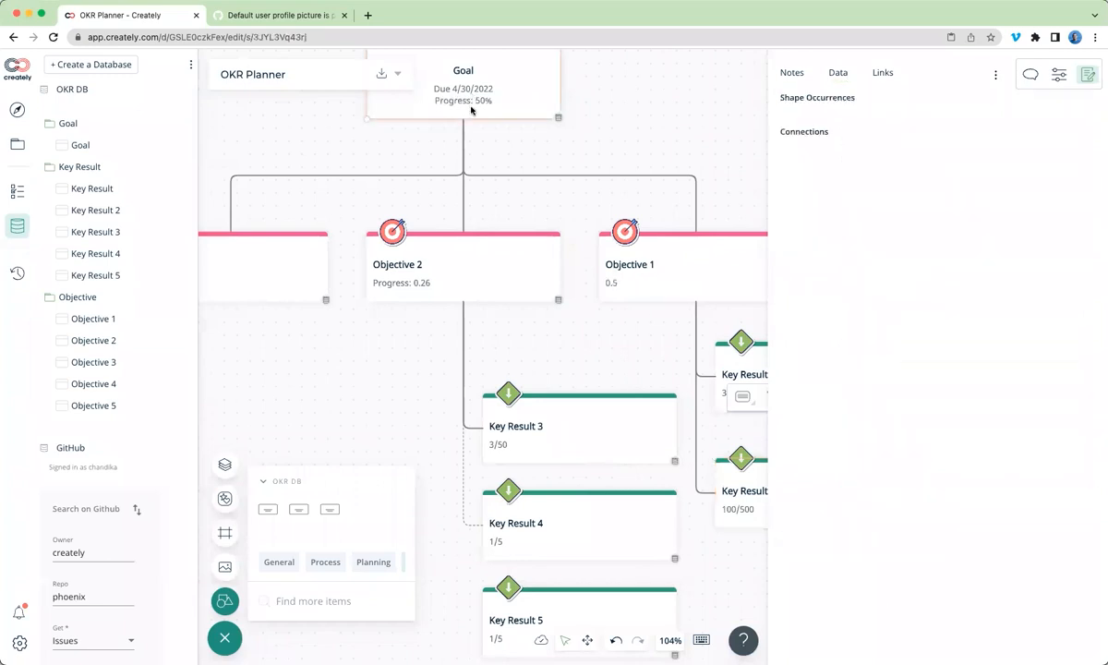
click(651, 118)
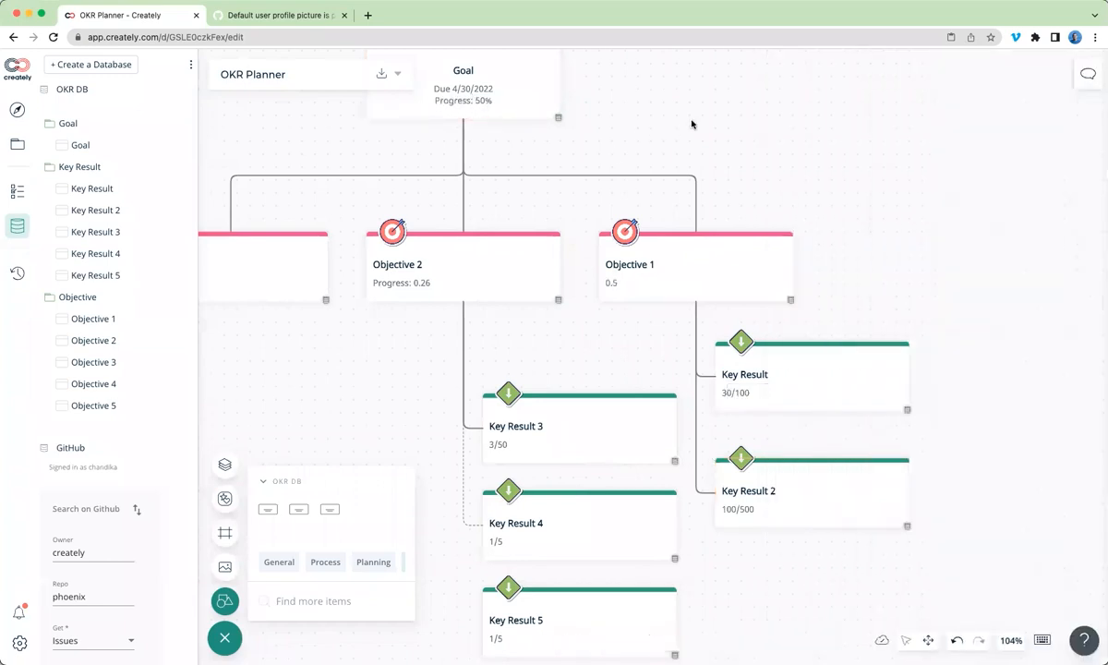
- Close the shape library and examine the whole OKR tree from the Goal down to the key results
click(225, 626)
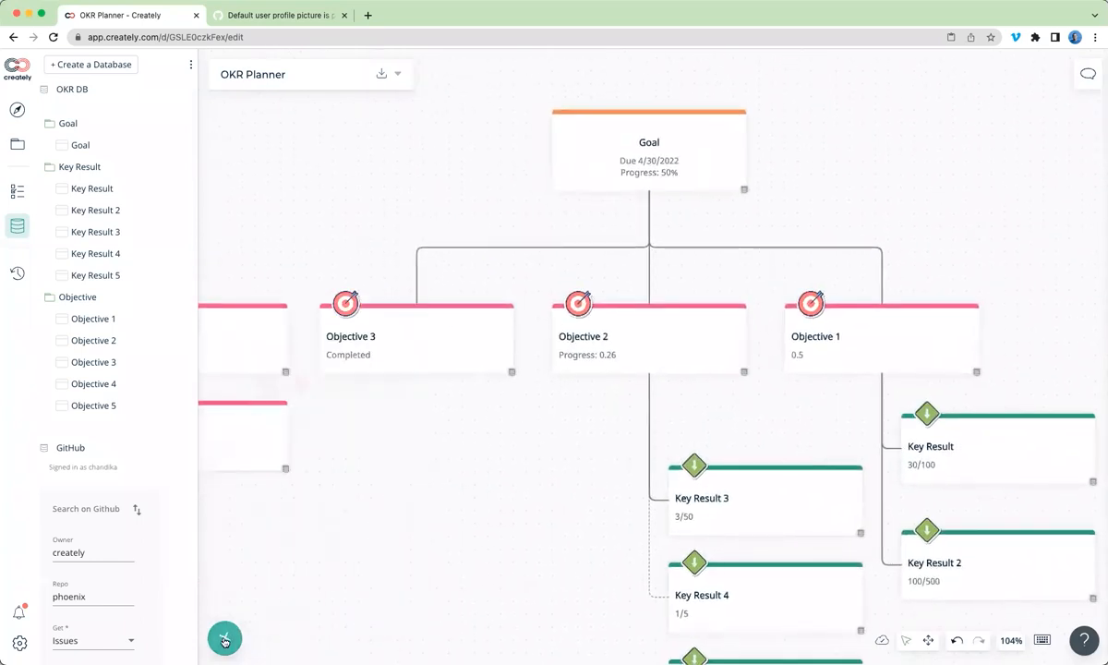
scroll(471, 493, left, 3)
scroll(471, 492, down, 1)
scroll(471, 493, down, 1)
scroll(471, 493, right, 1)
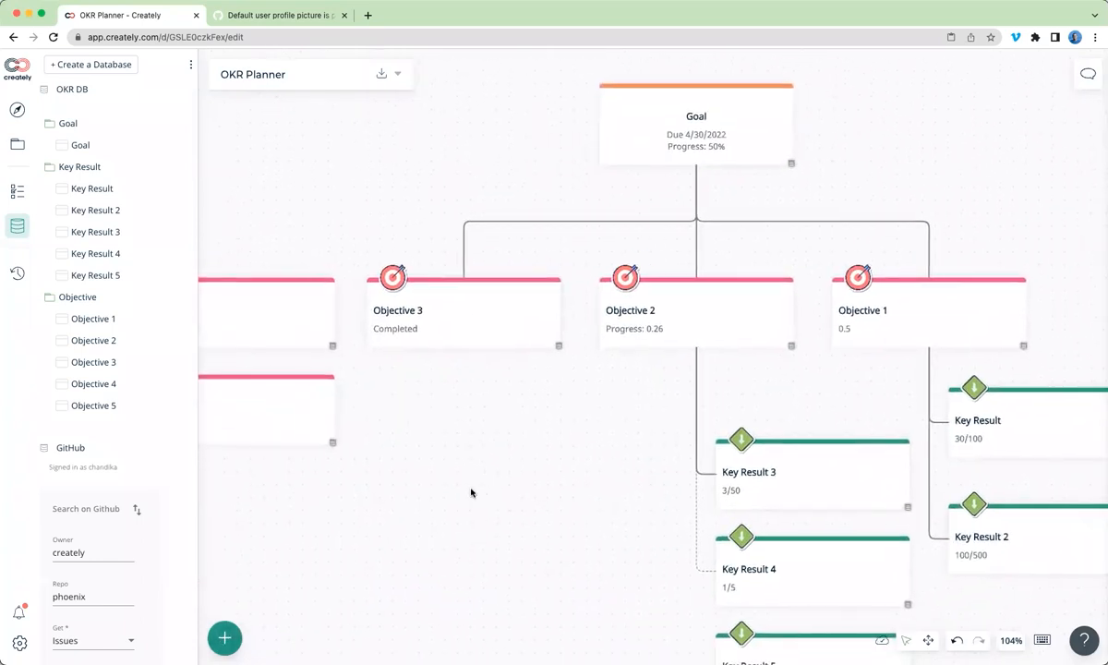
scroll(448, 515, down, 5)
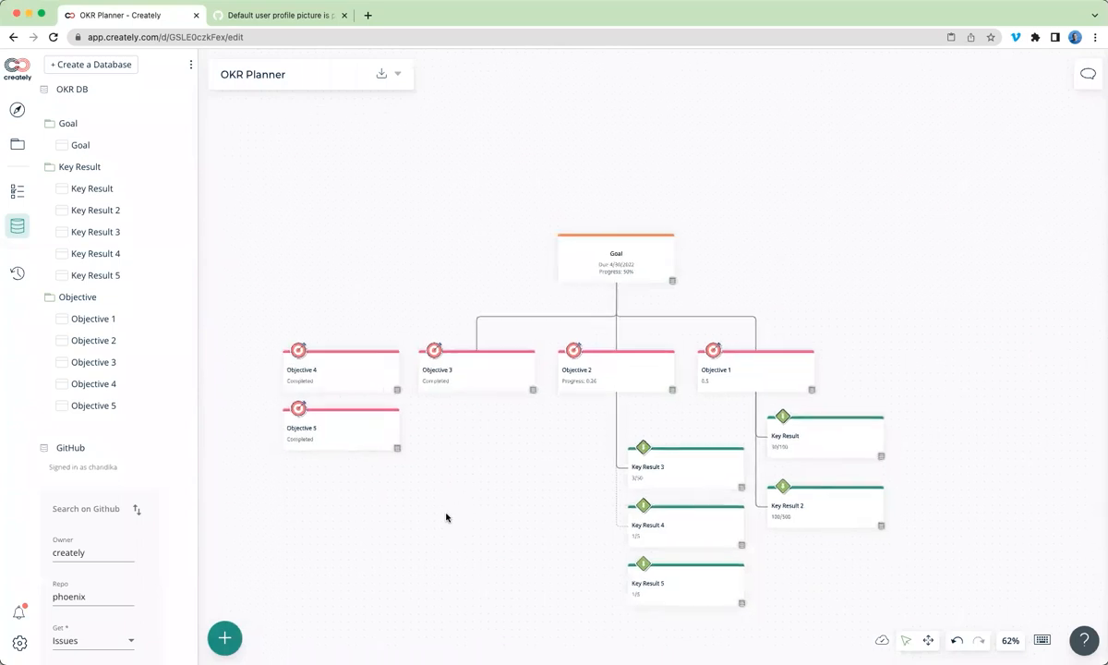
scroll(481, 499, up, 5)
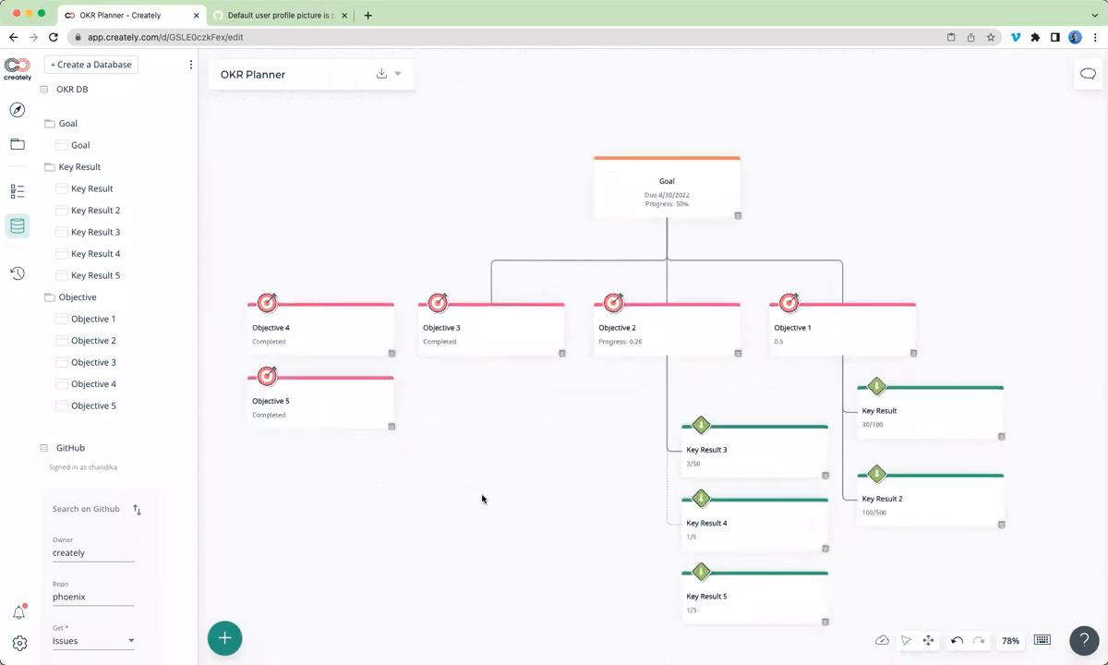
scroll(482, 499, right, 3)
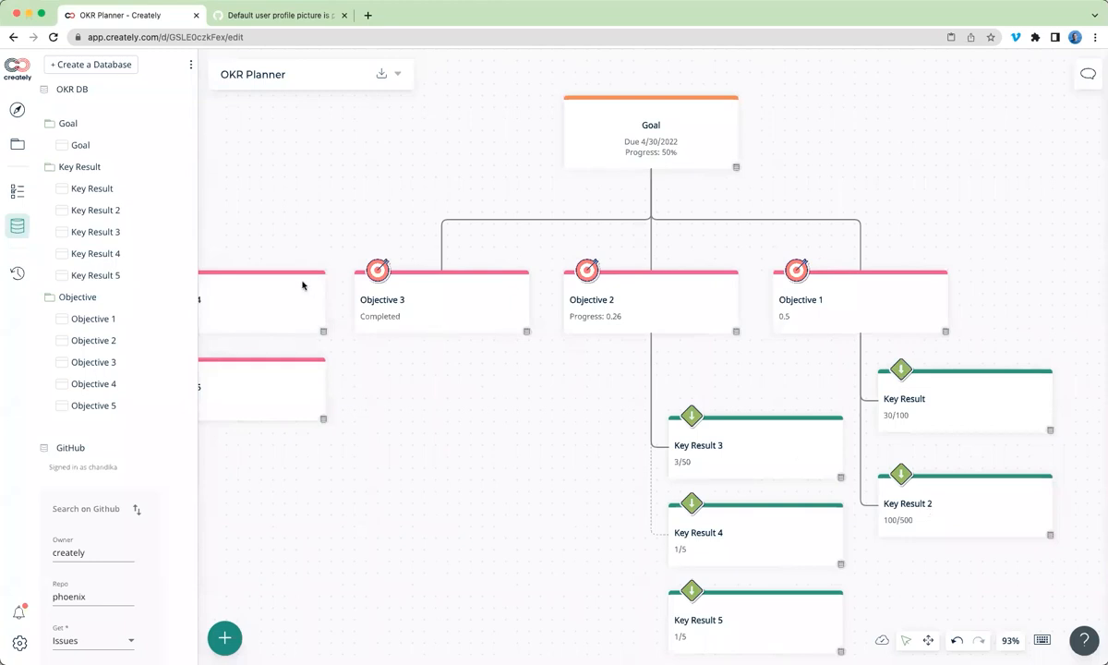
- Open the COO Org Structure diagram from the HRX Workspace navigation and close the shape library
click(20, 112)
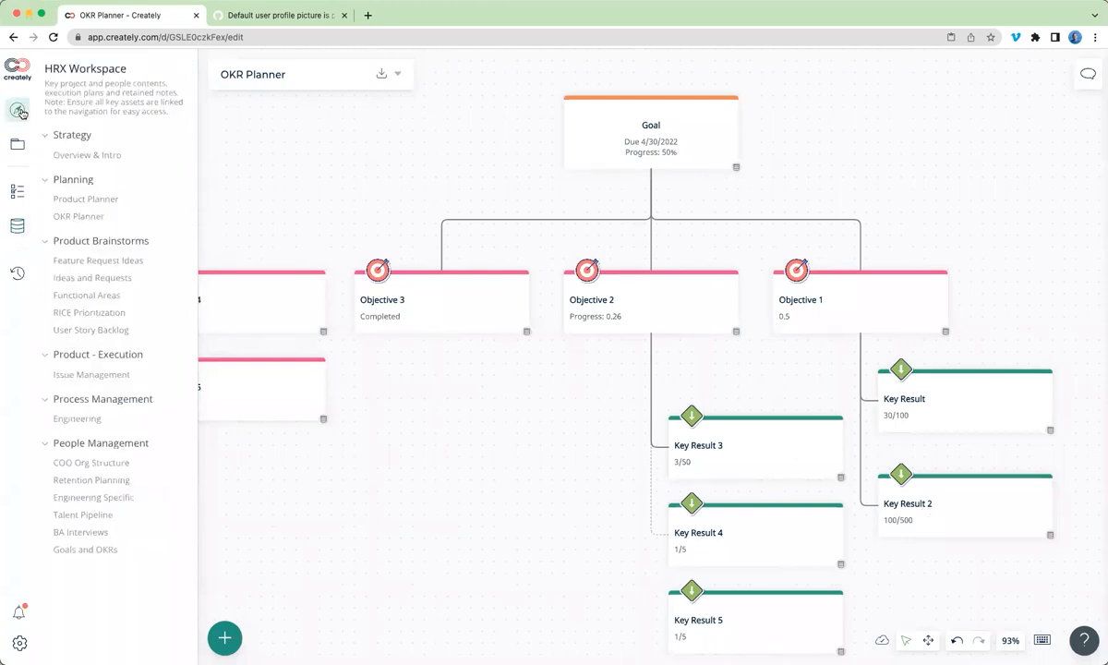
click(102, 462)
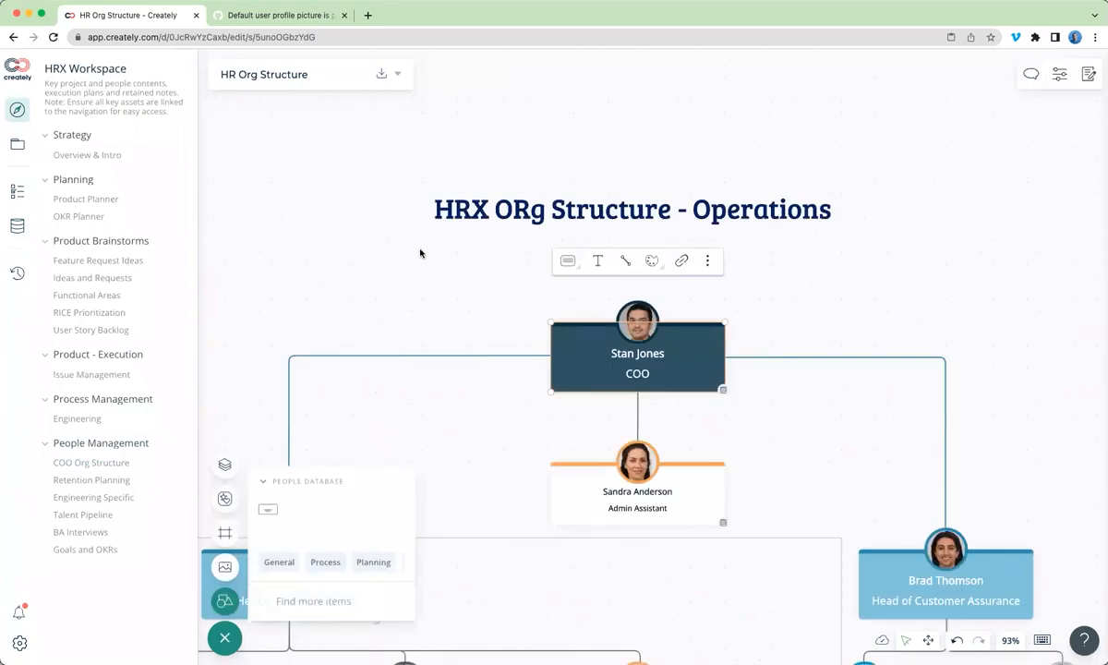
click(357, 269)
click(231, 647)
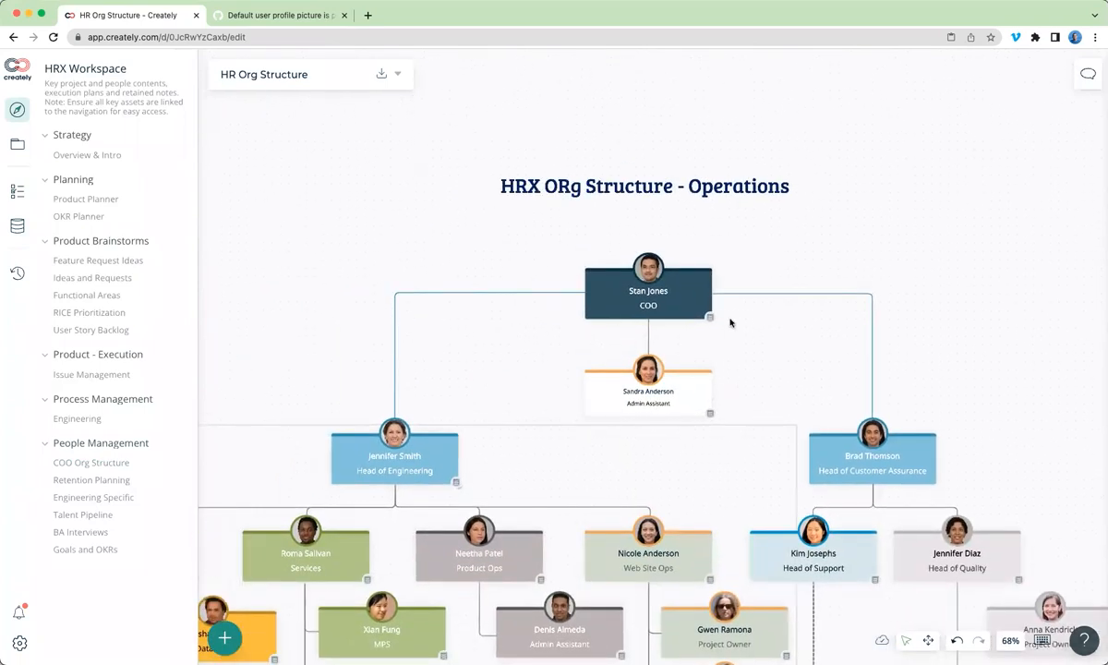
- Preview the notes attached to the COO card and read through the HR task list
click(713, 320)
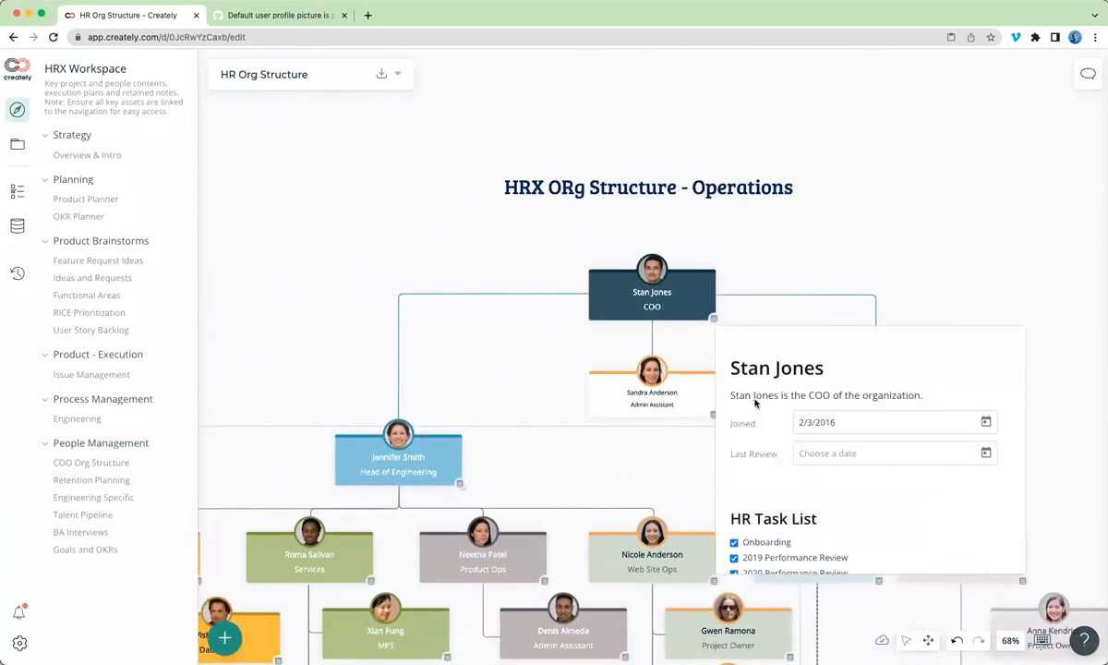
scroll(756, 403, down, 5)
scroll(755, 403, down, 5)
scroll(755, 402, up, 10)
- Open the COO card's data fields, followed by its full notes
click(593, 280)
click(1087, 77)
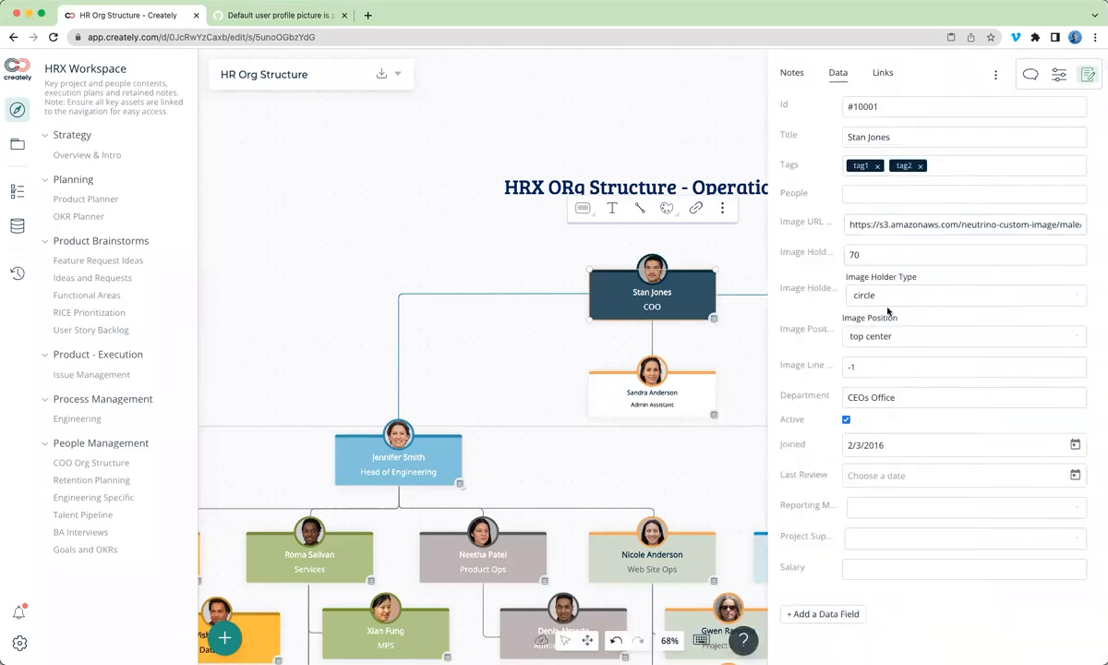
click(789, 74)
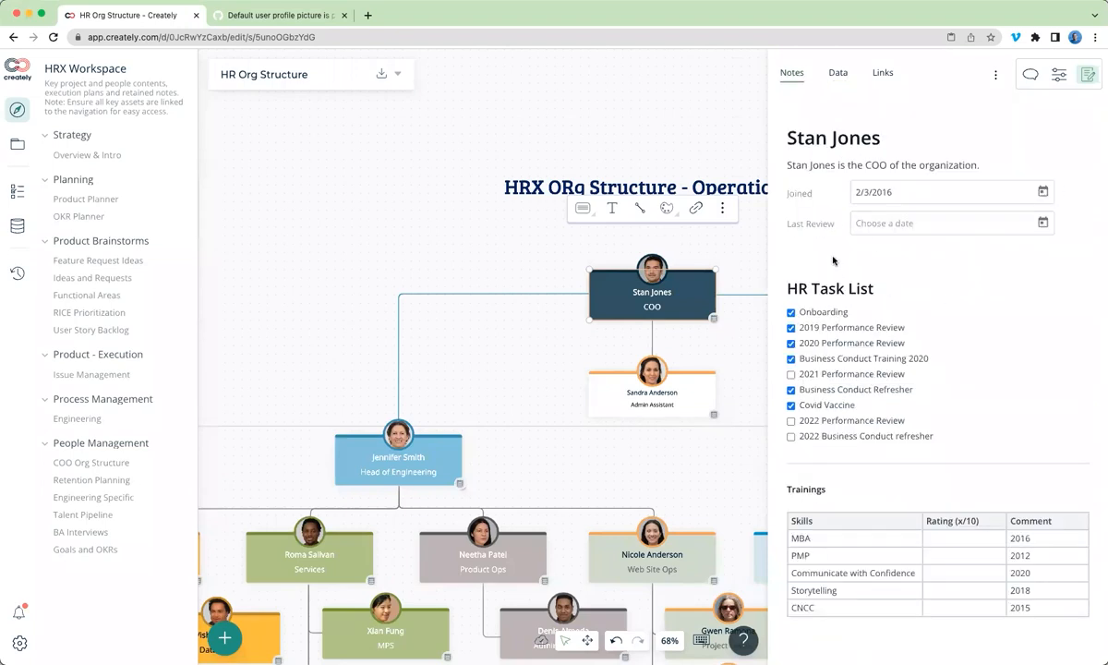
- Insert the existing Department data field into the COO's notes below Last Review, then close the notes
key(Return)
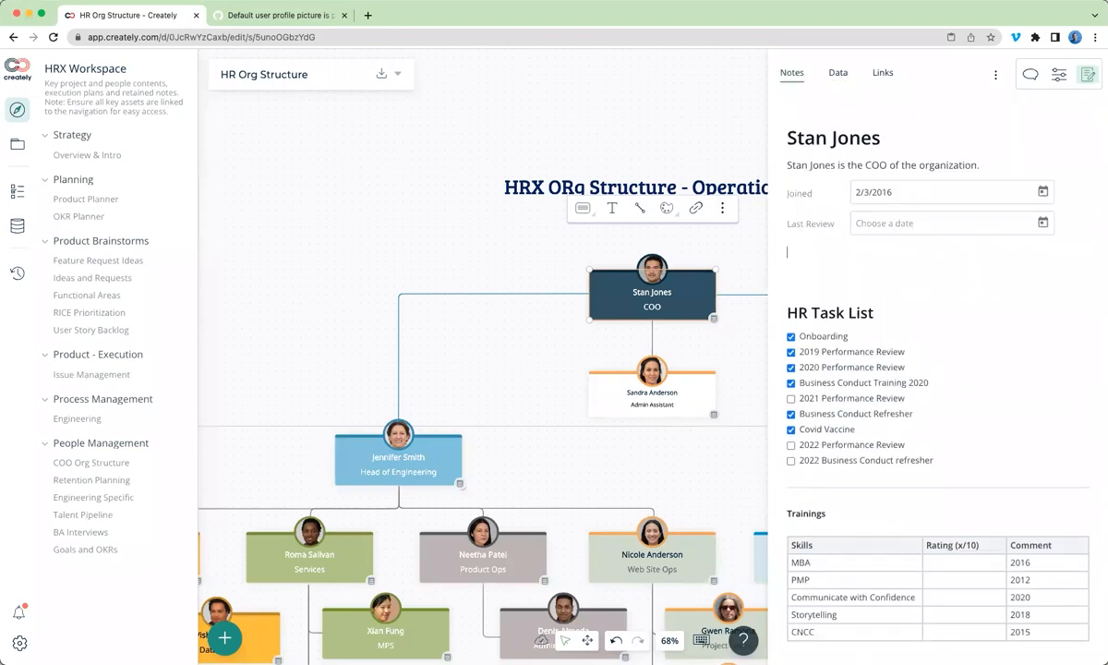
text(/)
scroll(841, 383, down, 3)
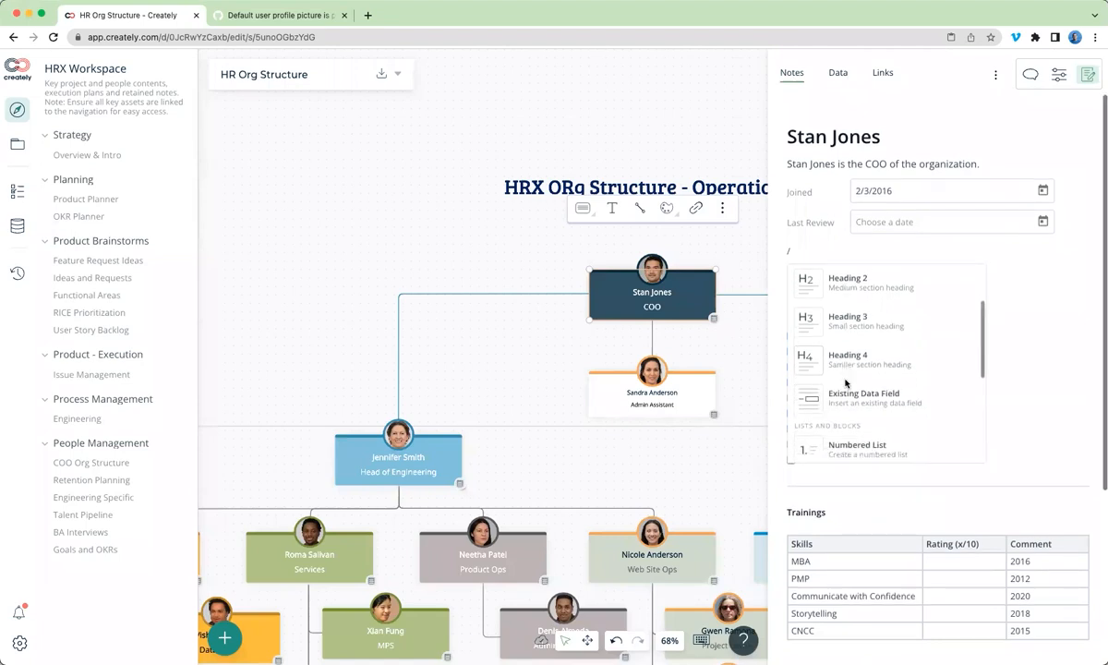
click(859, 396)
scroll(928, 384, down, 5)
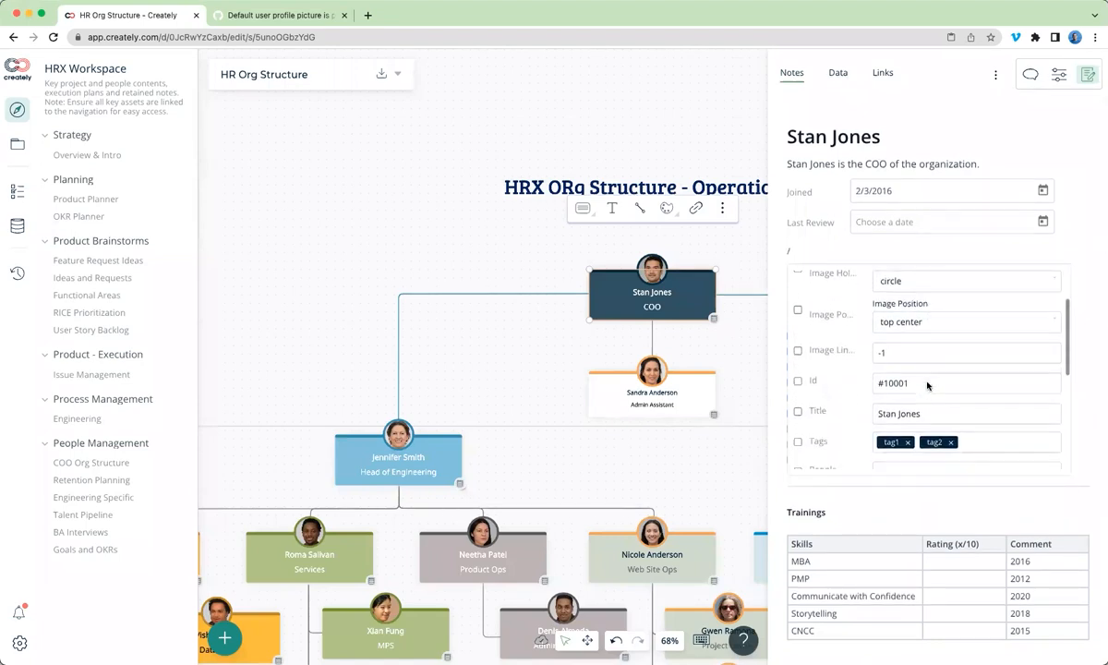
scroll(887, 370, down, 2)
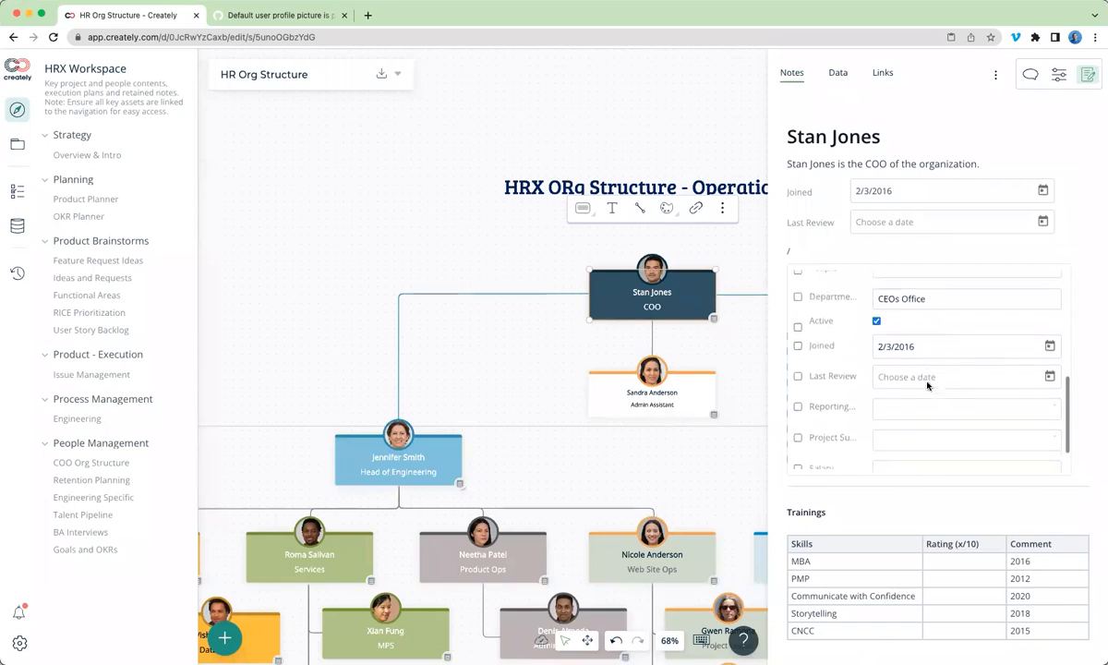
click(798, 294)
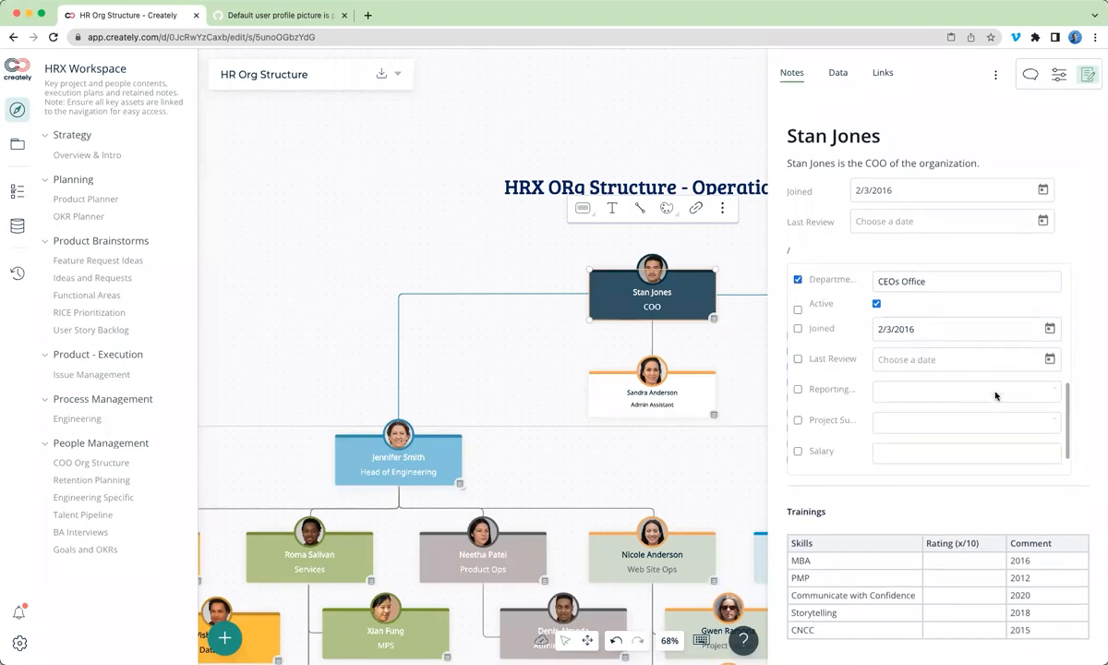
scroll(934, 370, down, 3)
click(928, 242)
scroll(878, 277, up, 3)
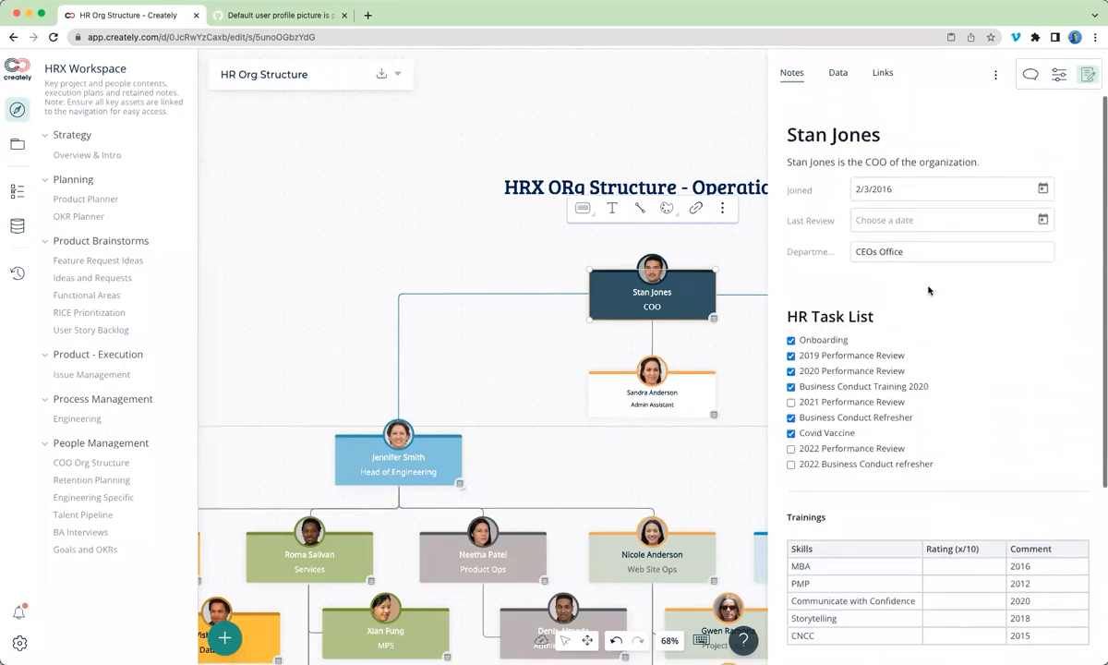
click(812, 281)
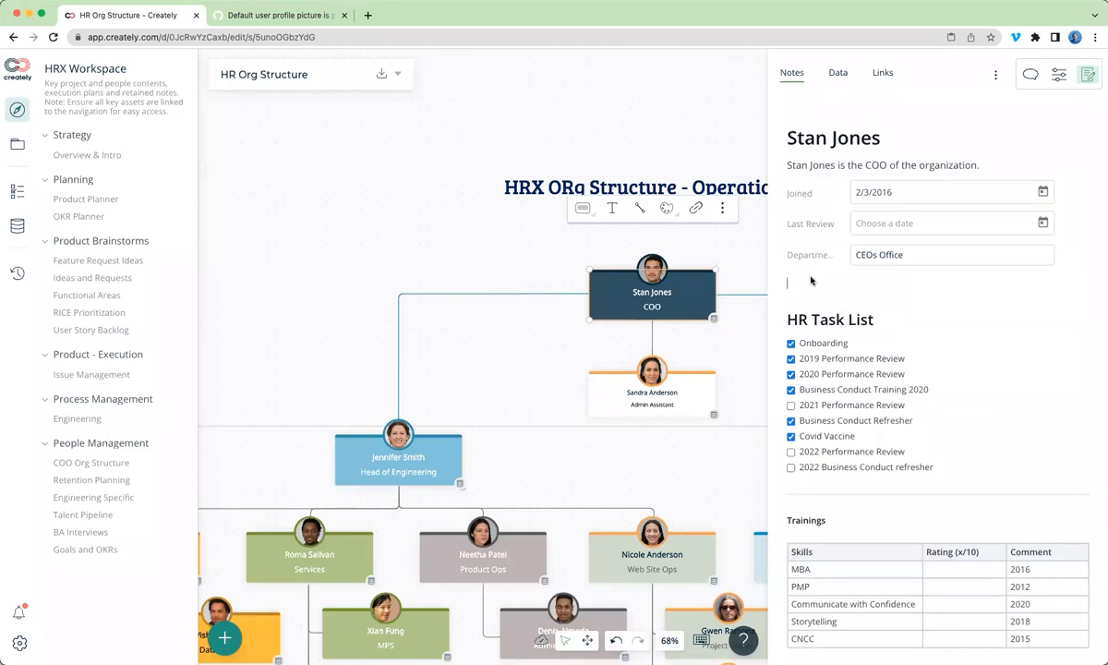
click(511, 250)
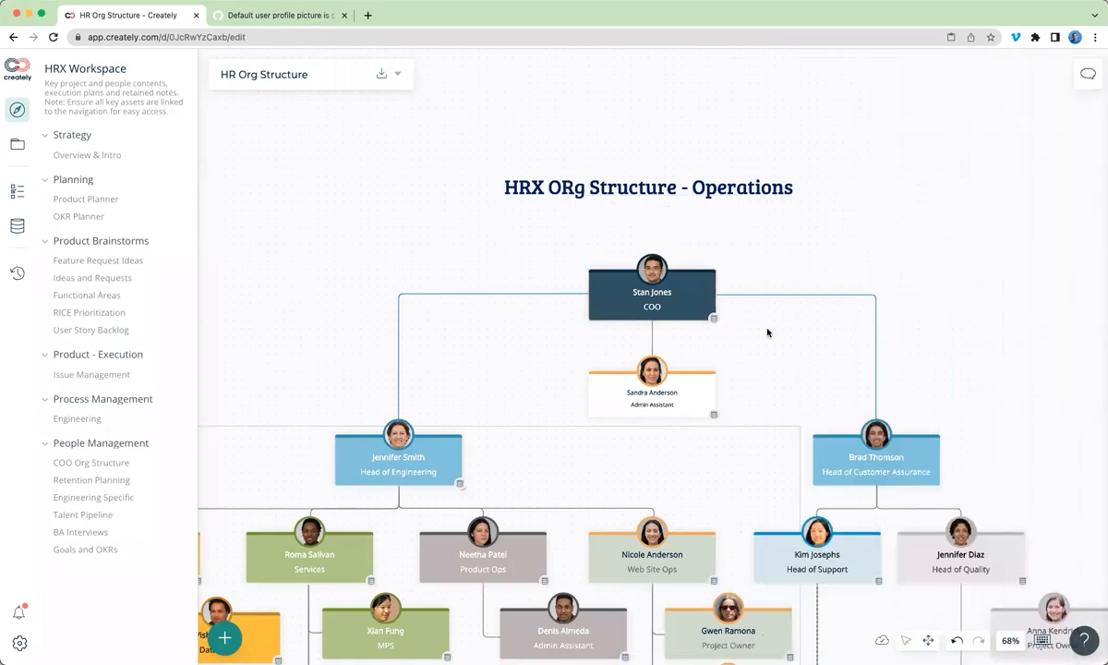
- Examine the operations org chart, focusing on the framed engineering branch under the Head of Engineering
scroll(768, 332, down, 1)
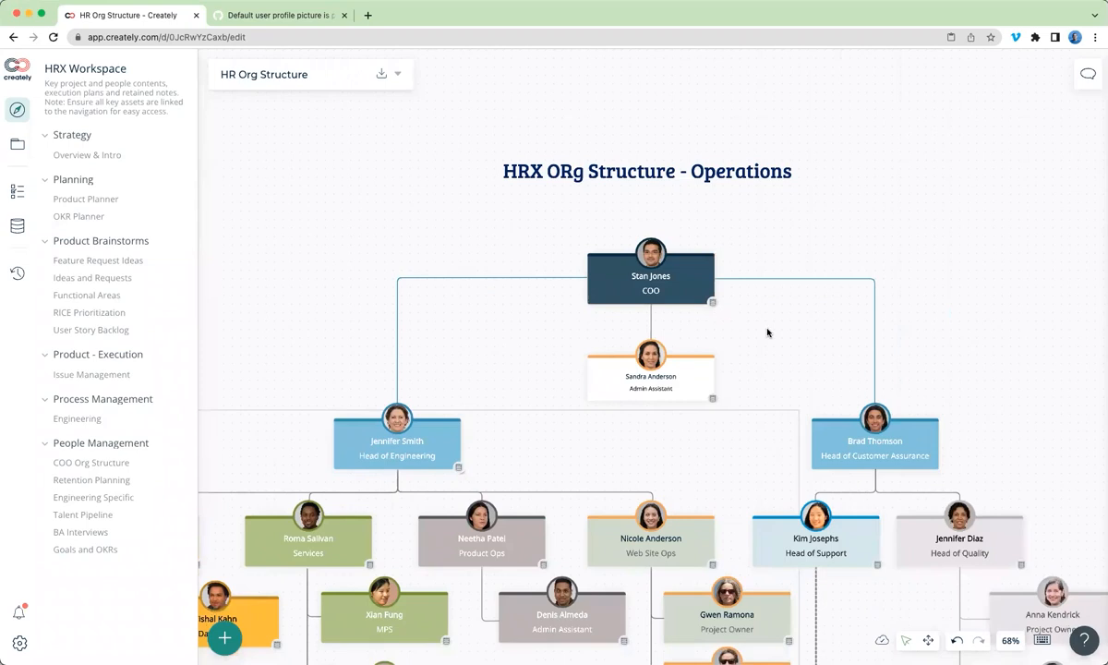
scroll(767, 332, left, 1)
scroll(767, 332, left, 5)
scroll(768, 332, down, 2)
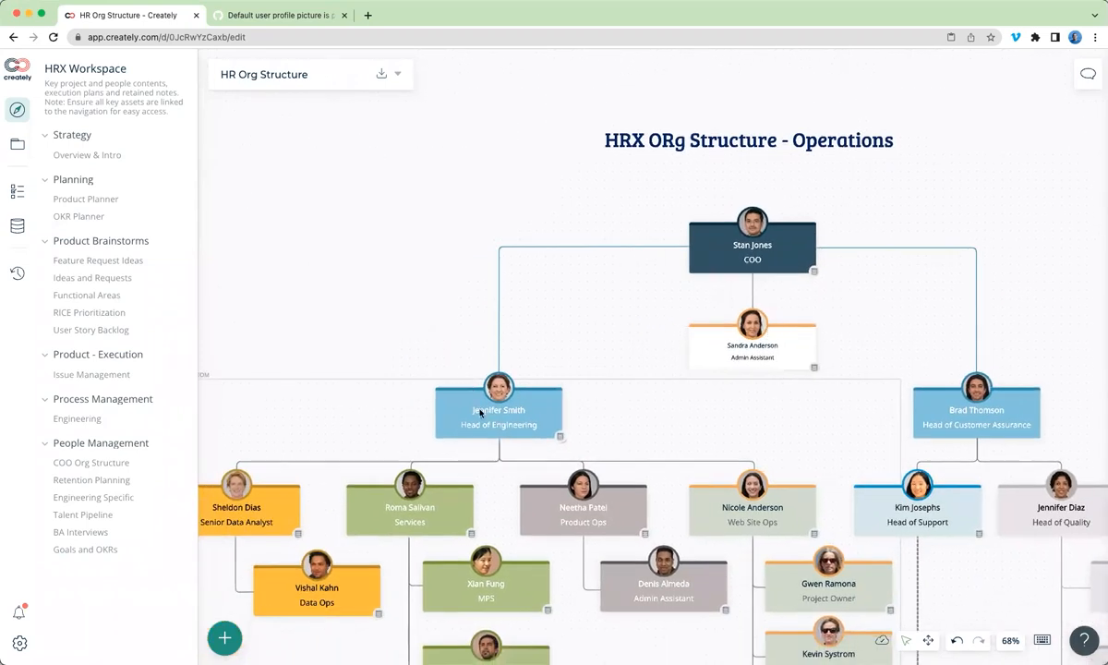
scroll(456, 304, left, 5)
scroll(456, 304, down, 3)
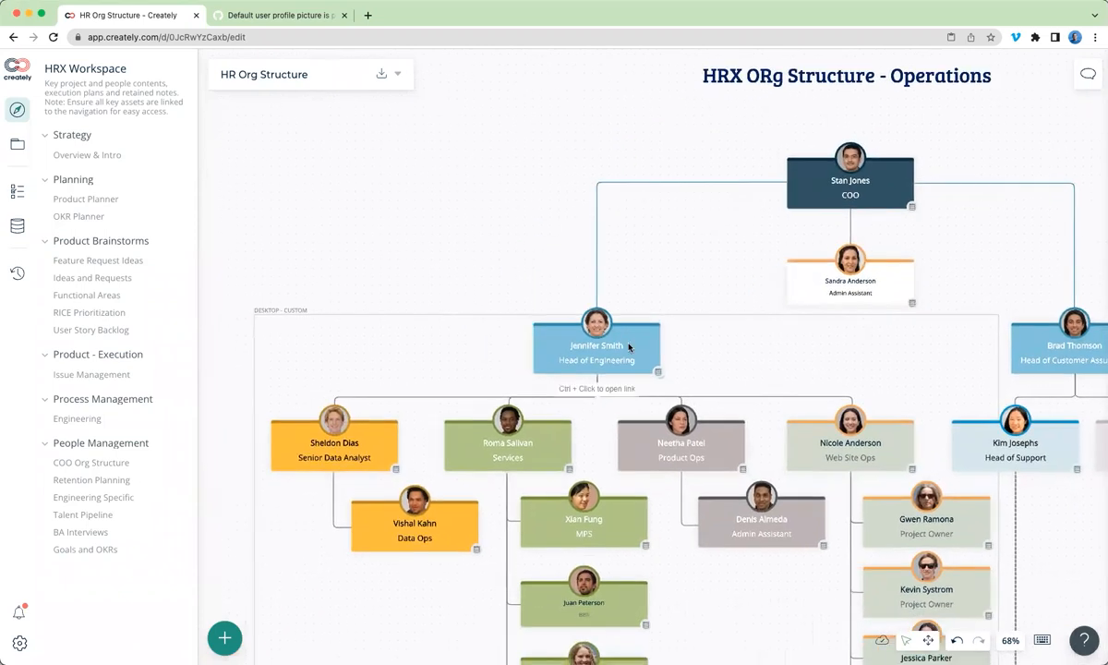
scroll(625, 348, down, 6)
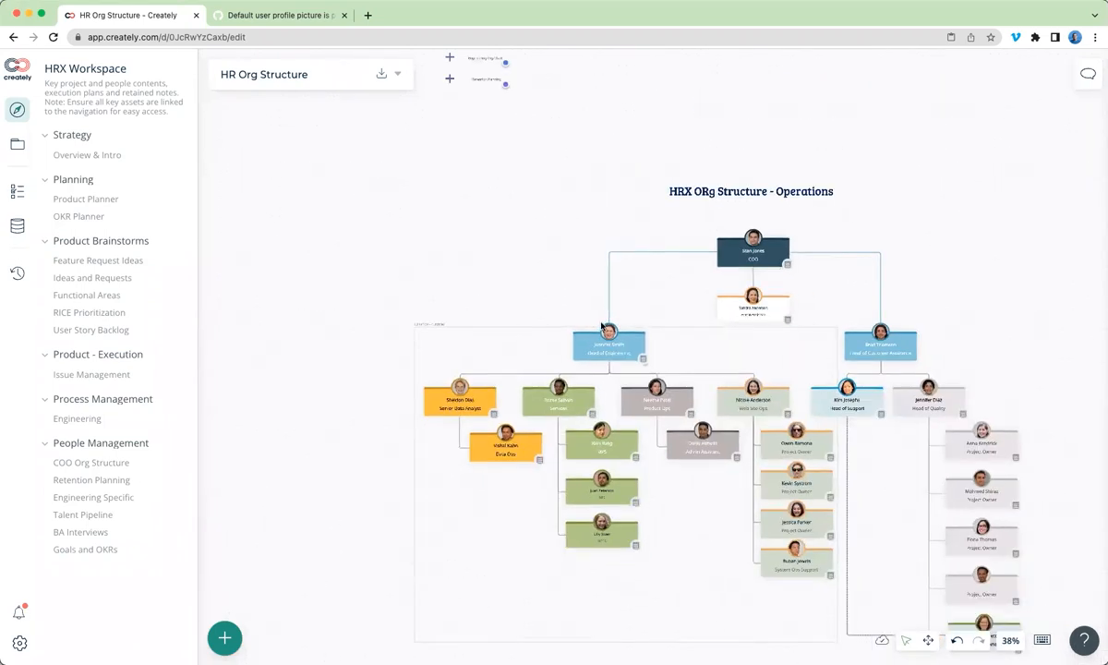
scroll(563, 297, up, 2)
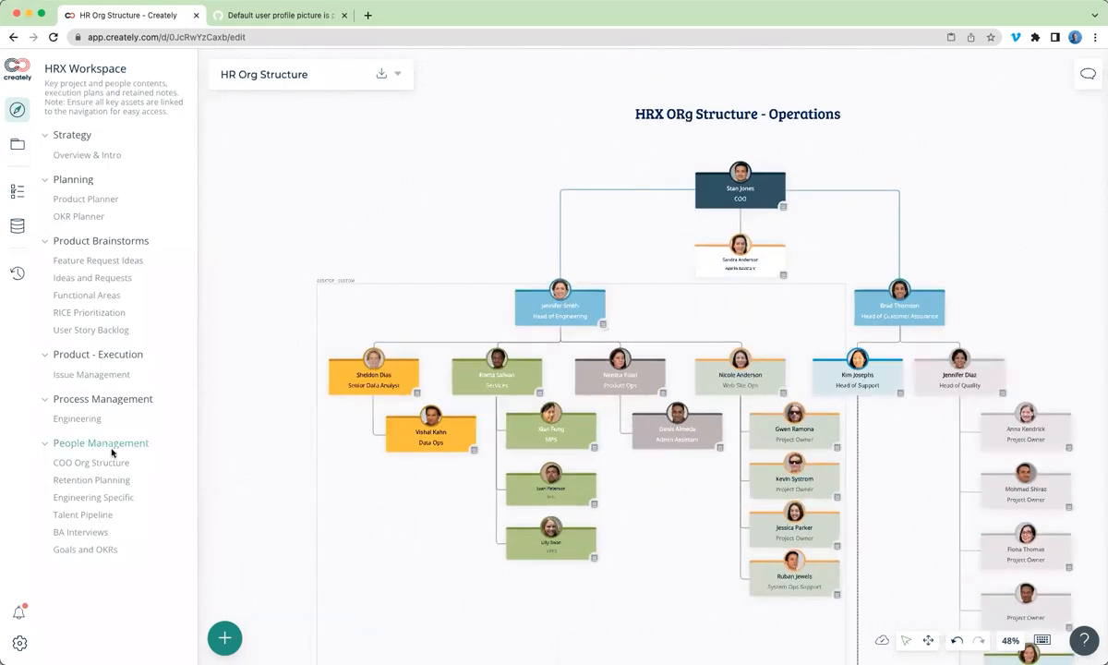
- Open the Engineering Specific org chart and replace the surname on the Head of Engineering card
click(79, 505)
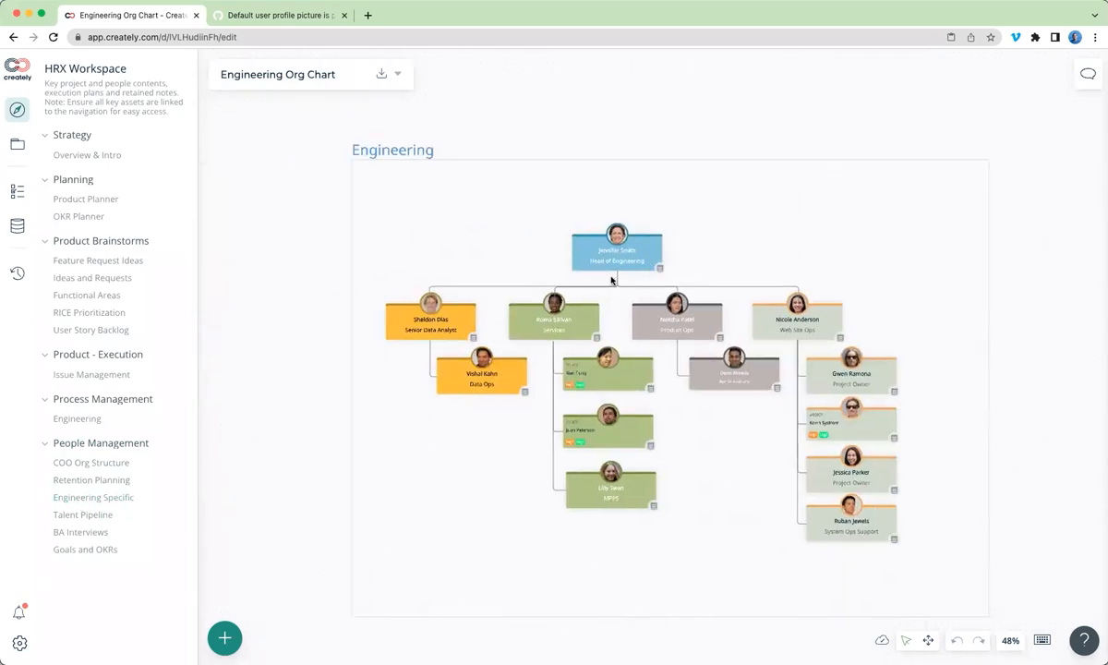
click(623, 253)
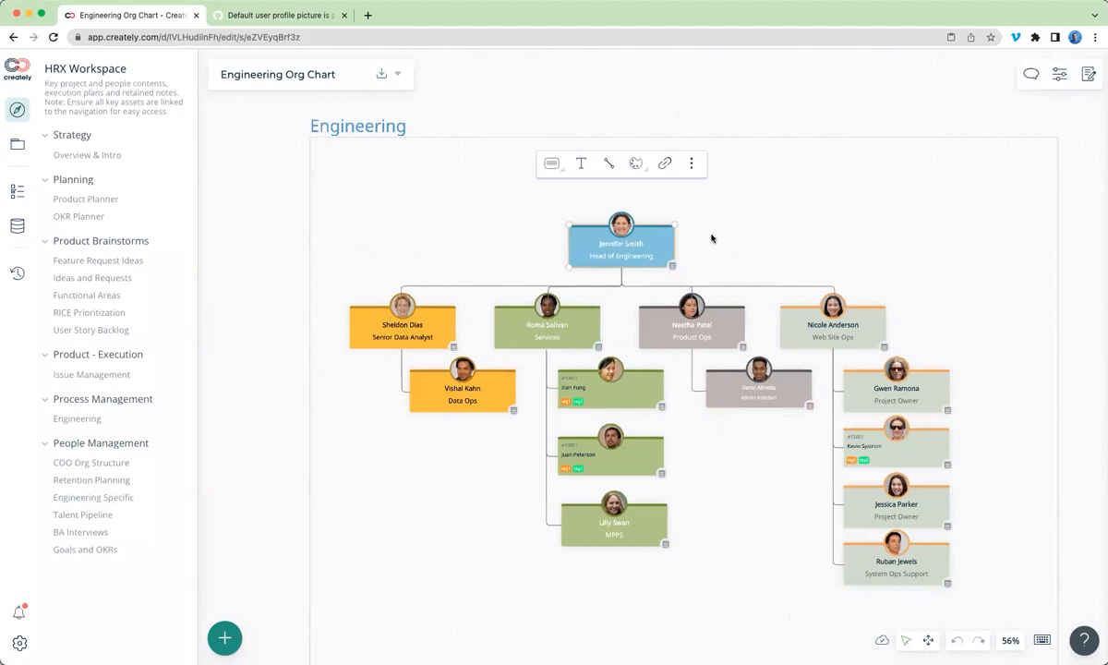
scroll(647, 240, up, 3)
scroll(646, 242, up, 5)
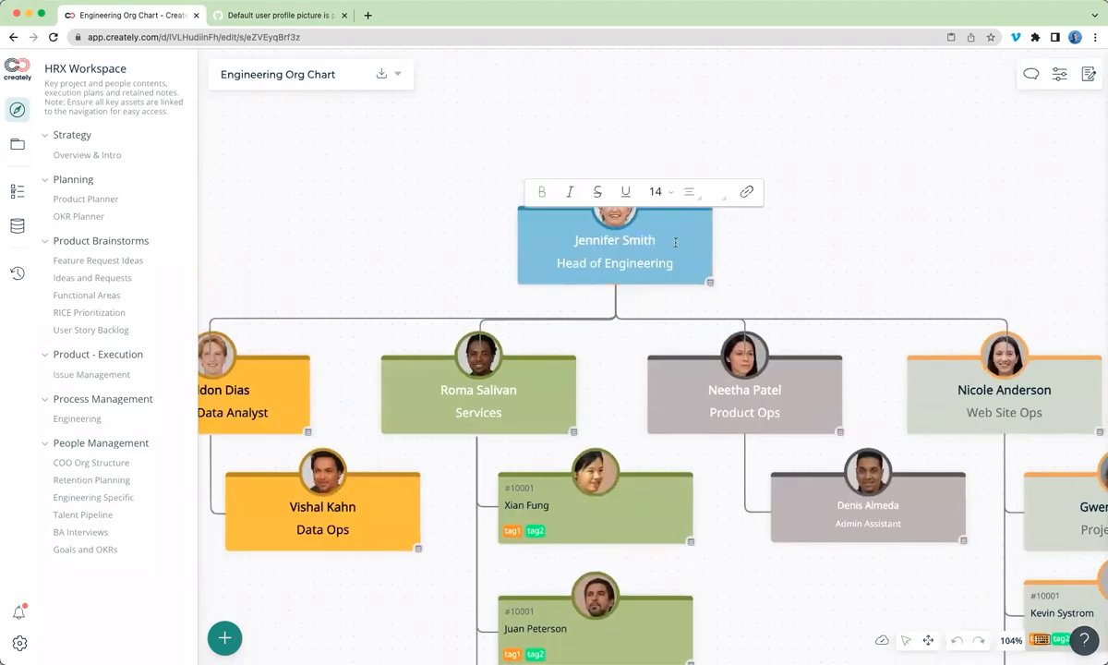
key(BackSpace)
key(BackSpace)
key(BackSpace)
key(BackSpace)
key(BackSpace)
text(Winona)
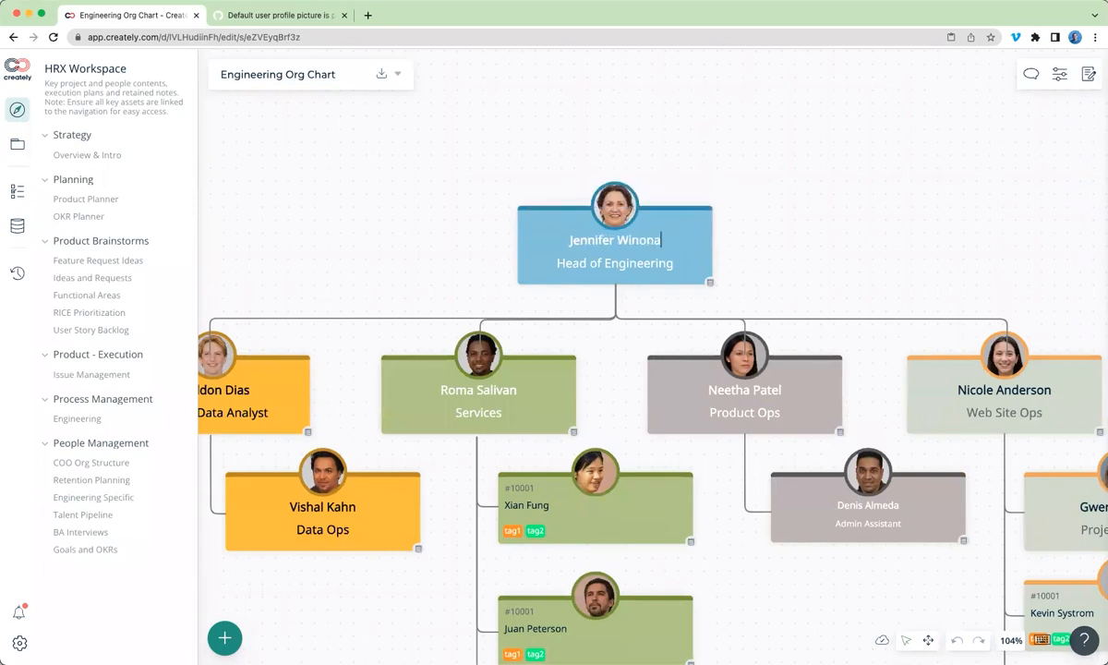
click(823, 220)
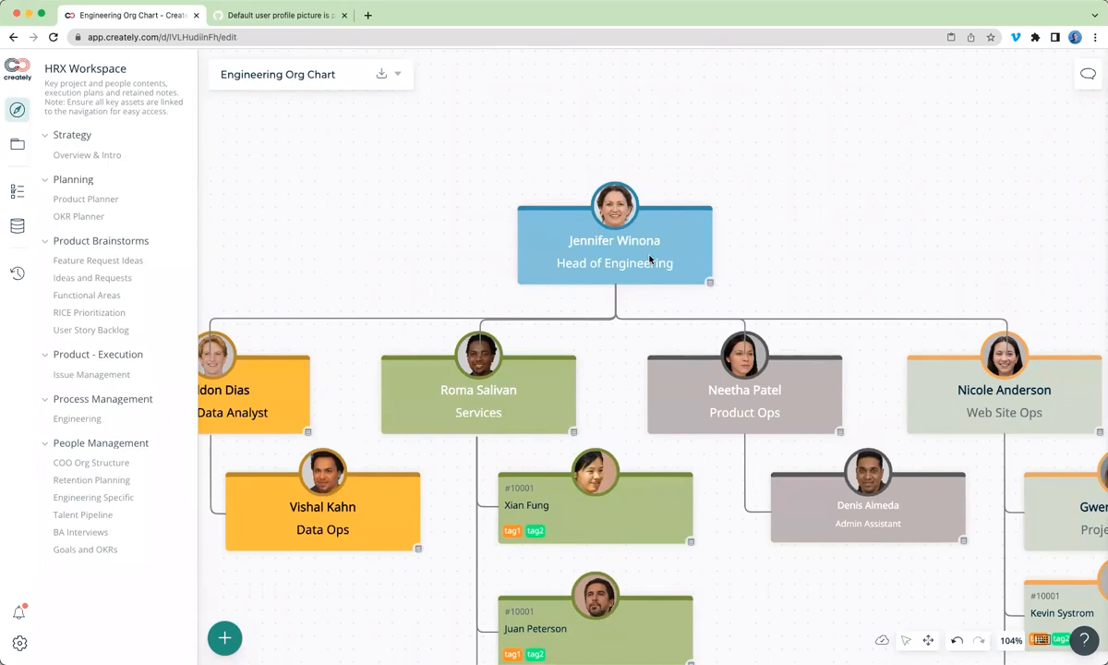
- Return to the COO Org Structure diagram and check the name on its Head of Engineering card
click(90, 464)
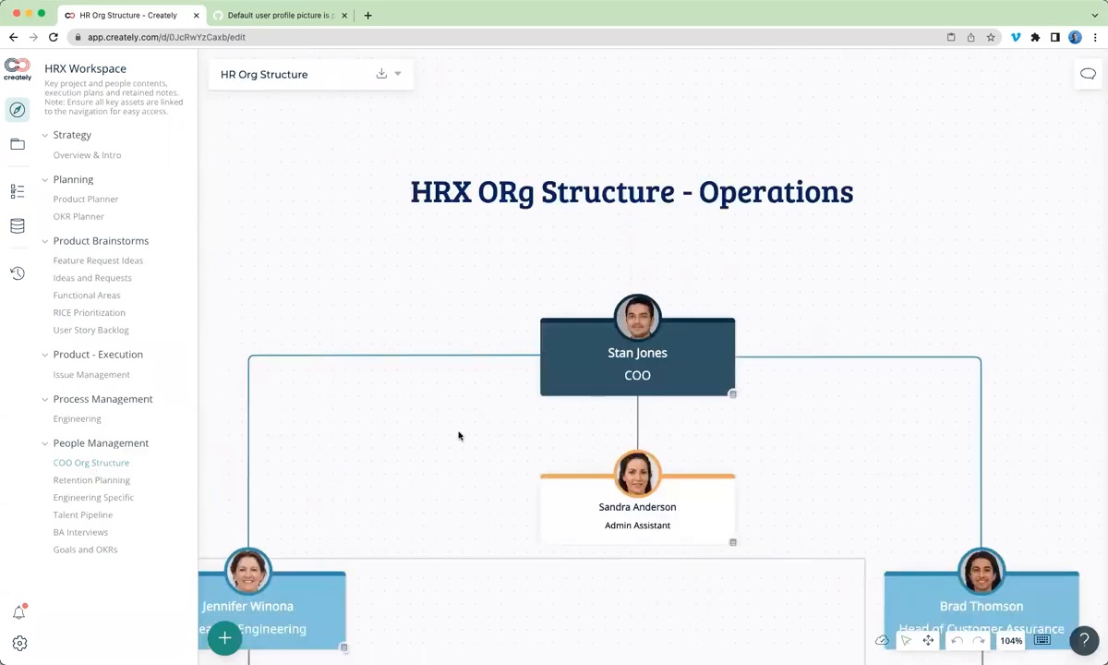
scroll(459, 436, left, 2)
scroll(460, 436, down, 2)
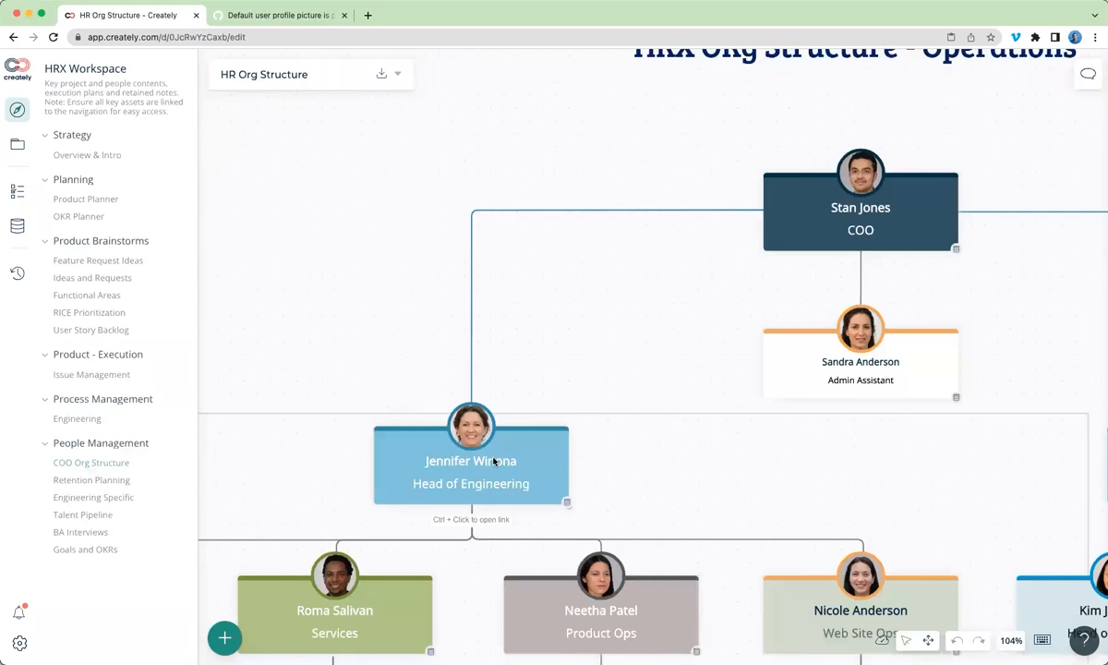
click(494, 459)
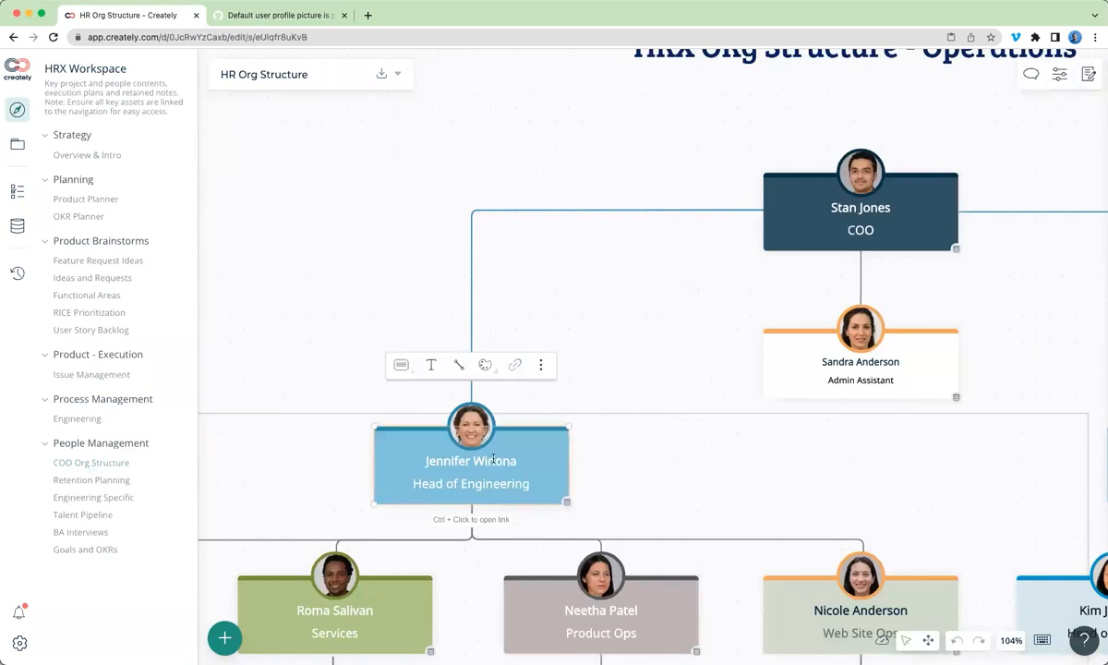
click(289, 279)
- Open the Talent Pipeline diagram, close the shape library and examine the Shortlisted to Technical Test columns of the Candidate Progression board
scroll(289, 279, down, 1)
scroll(289, 278, down, 5)
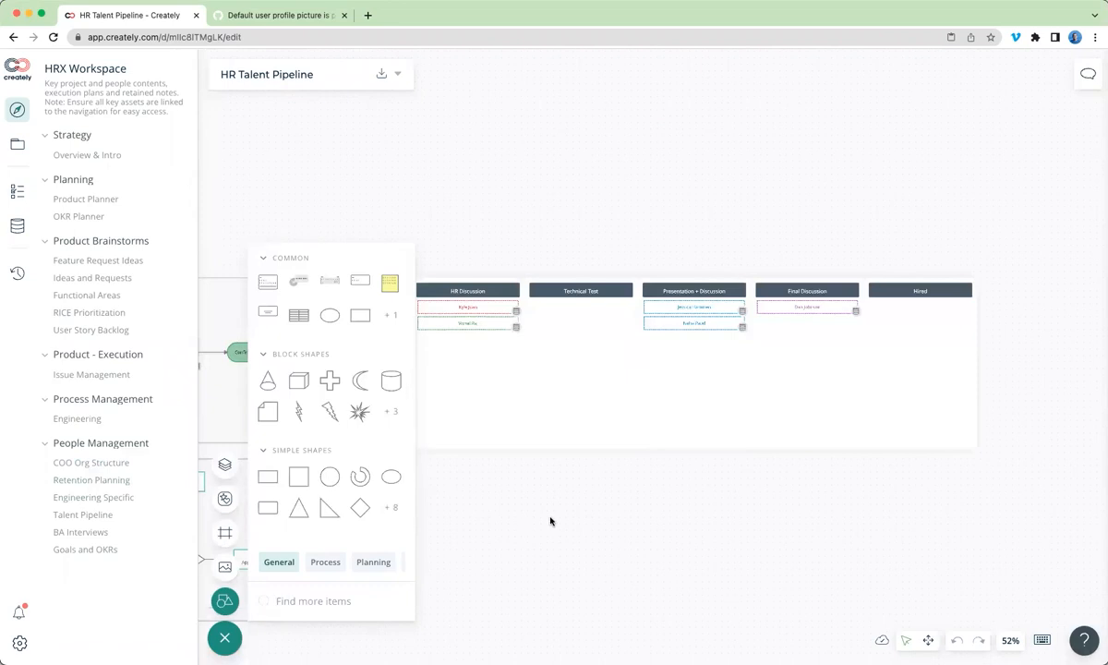
click(225, 637)
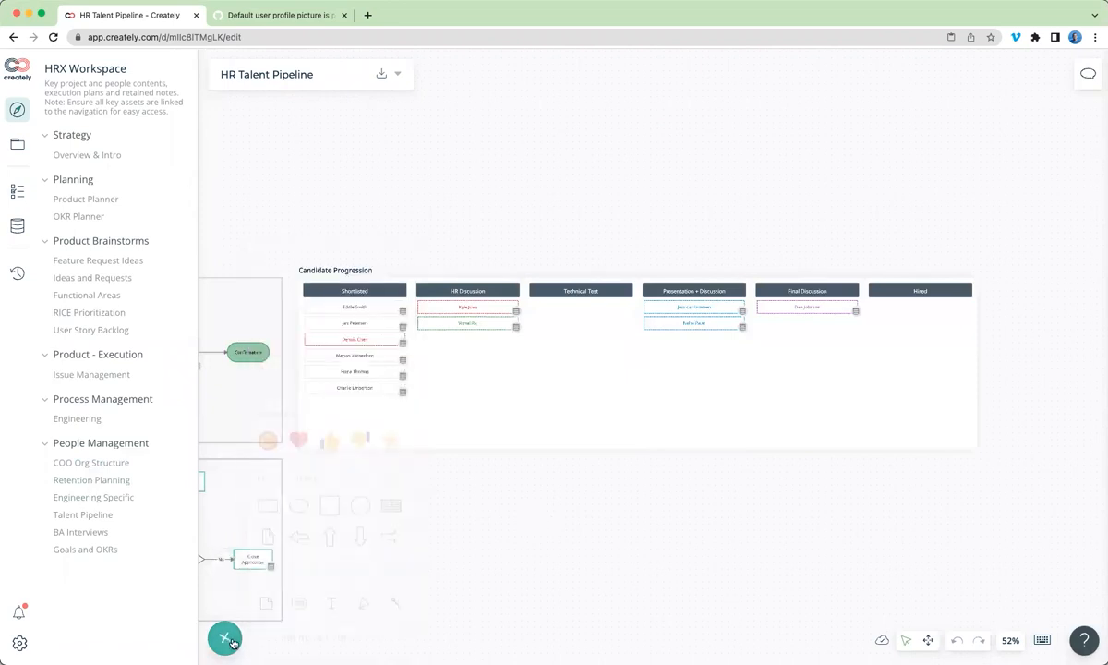
scroll(440, 525, left, 5)
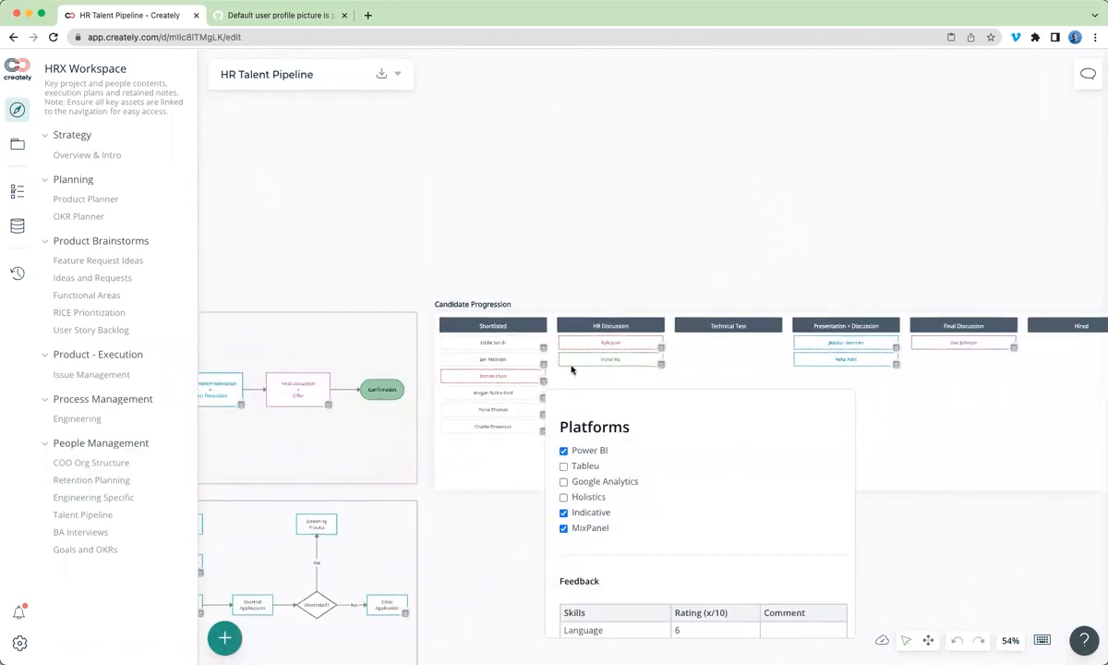
scroll(508, 310, up, 3)
scroll(554, 208, up, 3)
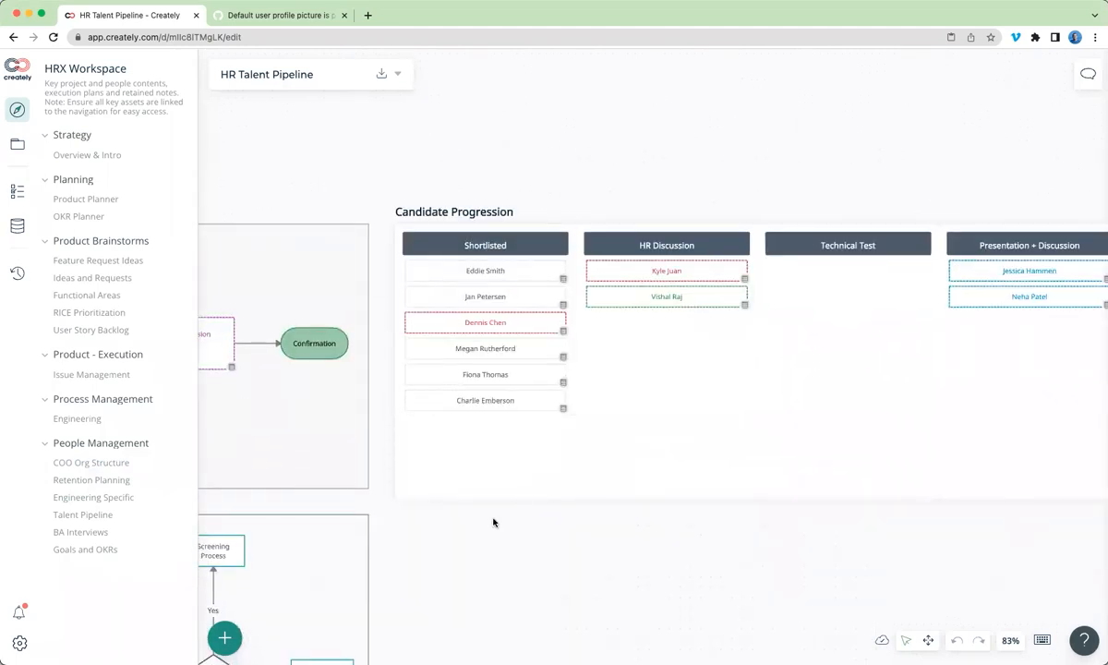
scroll(494, 522, up, 3)
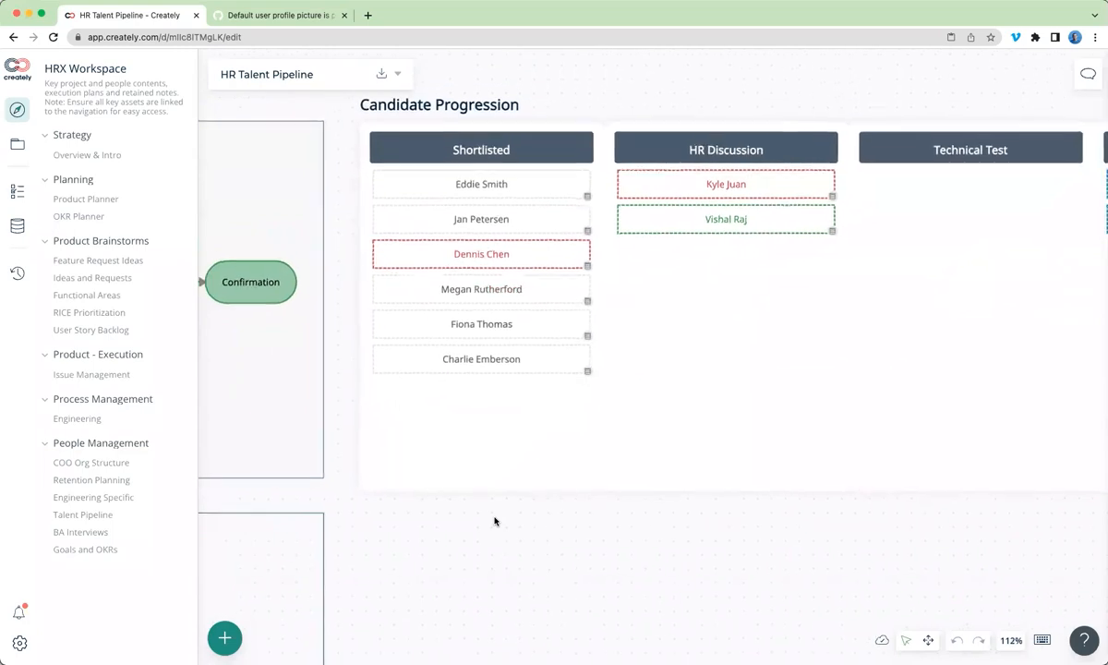
scroll(494, 521, up, 1)
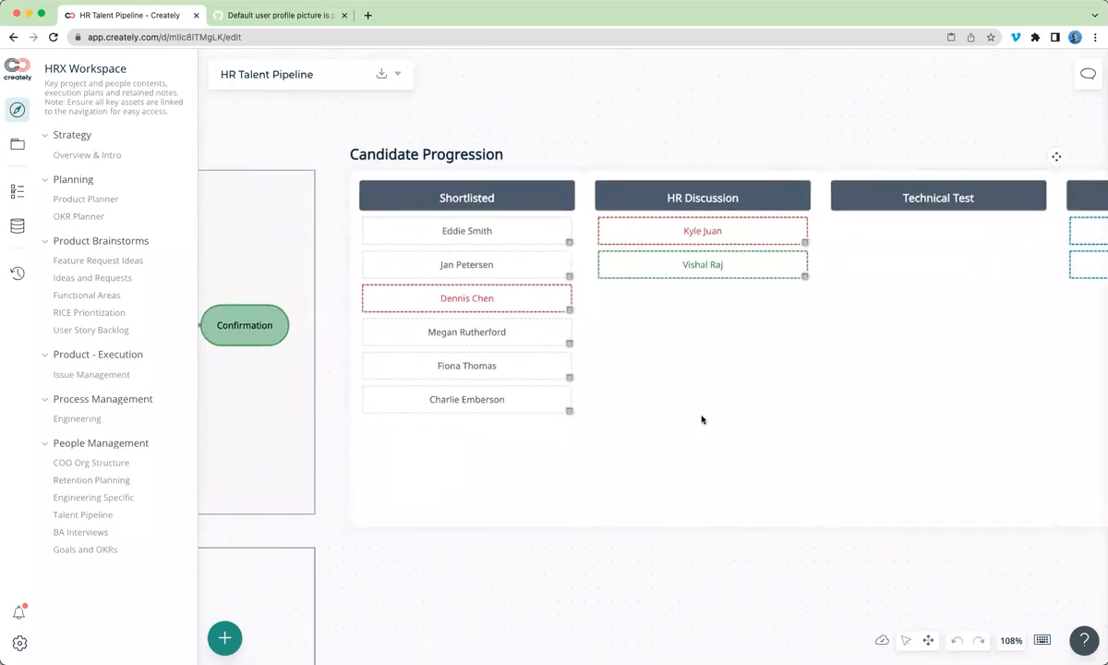
- Review the status notes of the green-outlined candidate under HR Discussion and move that candidate's card to the Technical Test column
click(659, 262)
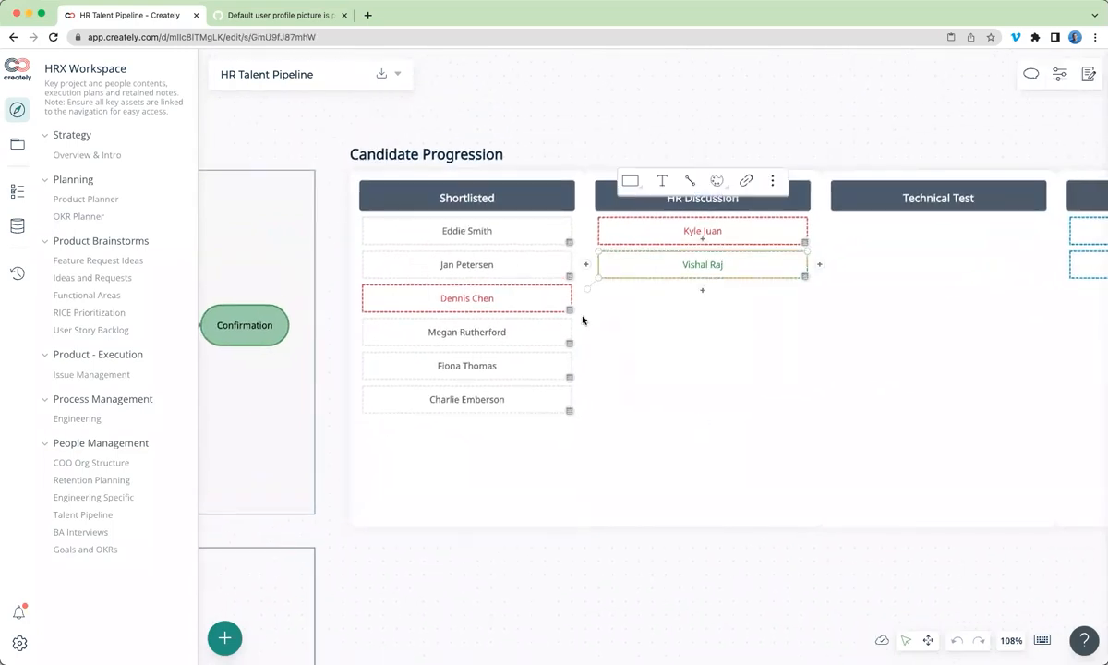
scroll(583, 320, right, 5)
mouse_move(669, 297)
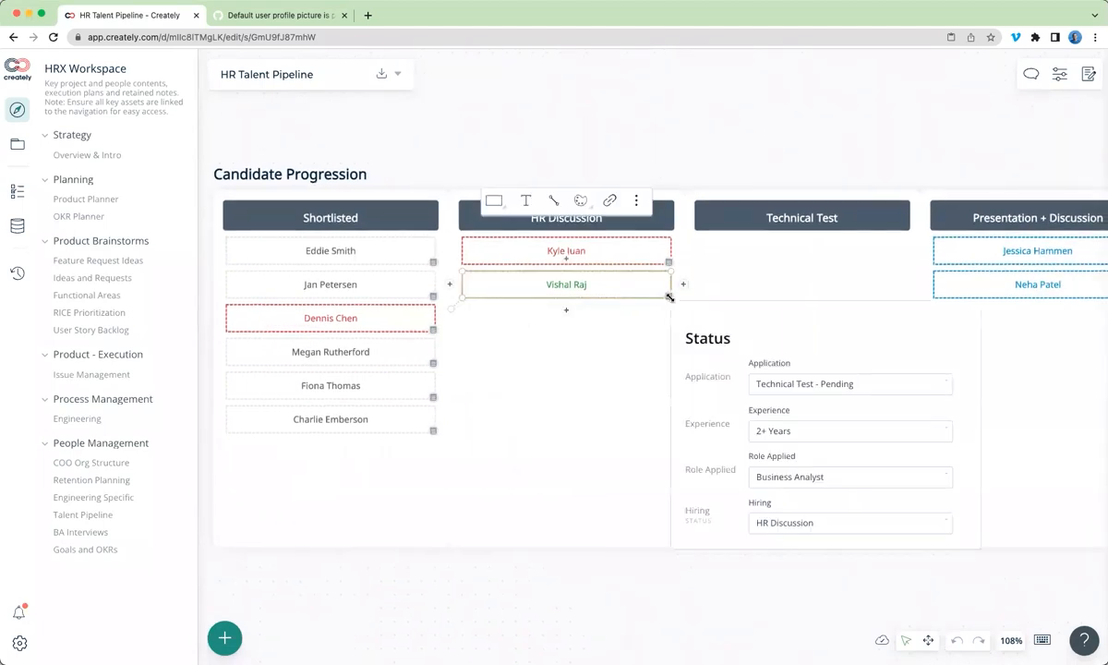
scroll(742, 391, down, 3)
scroll(739, 394, up, 2)
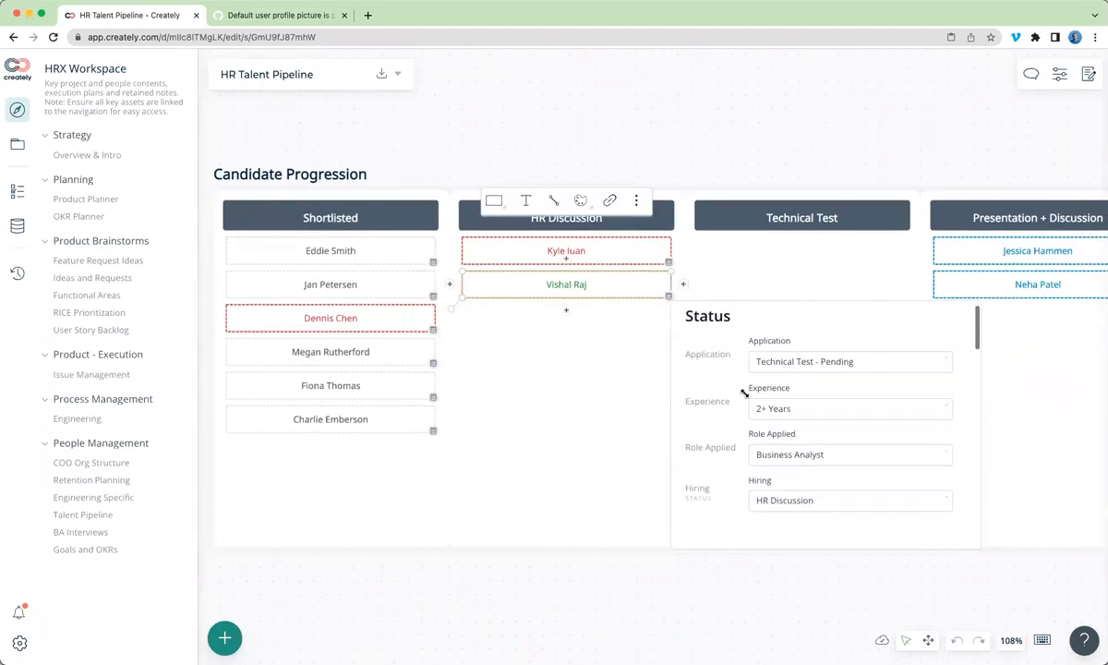
scroll(776, 443, down, 2)
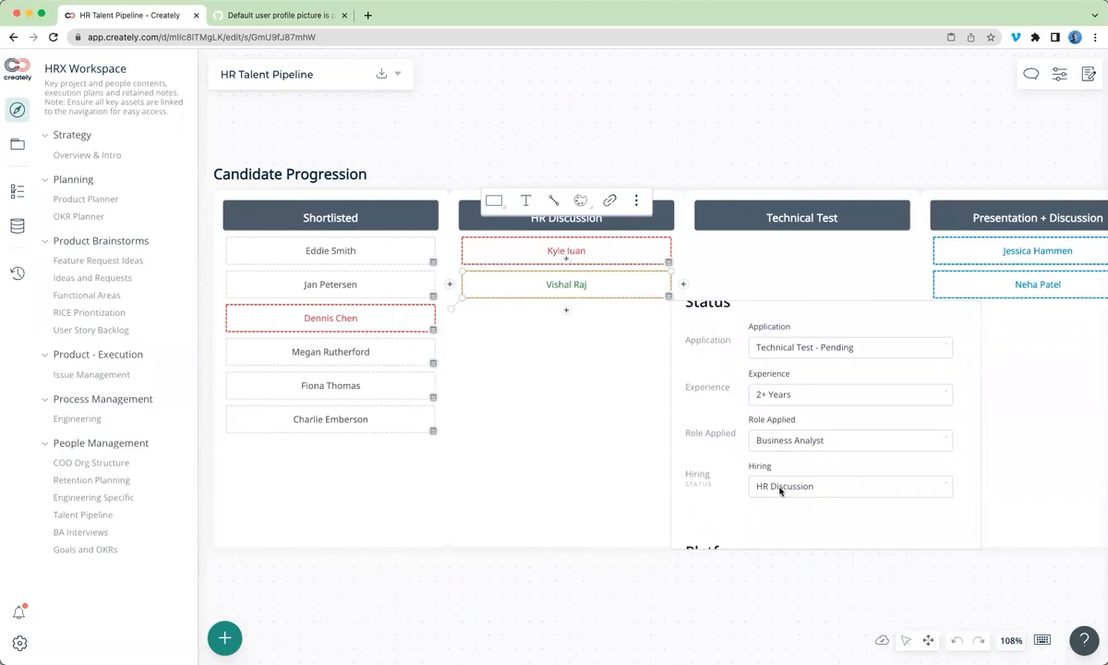
scroll(781, 490, up, 2)
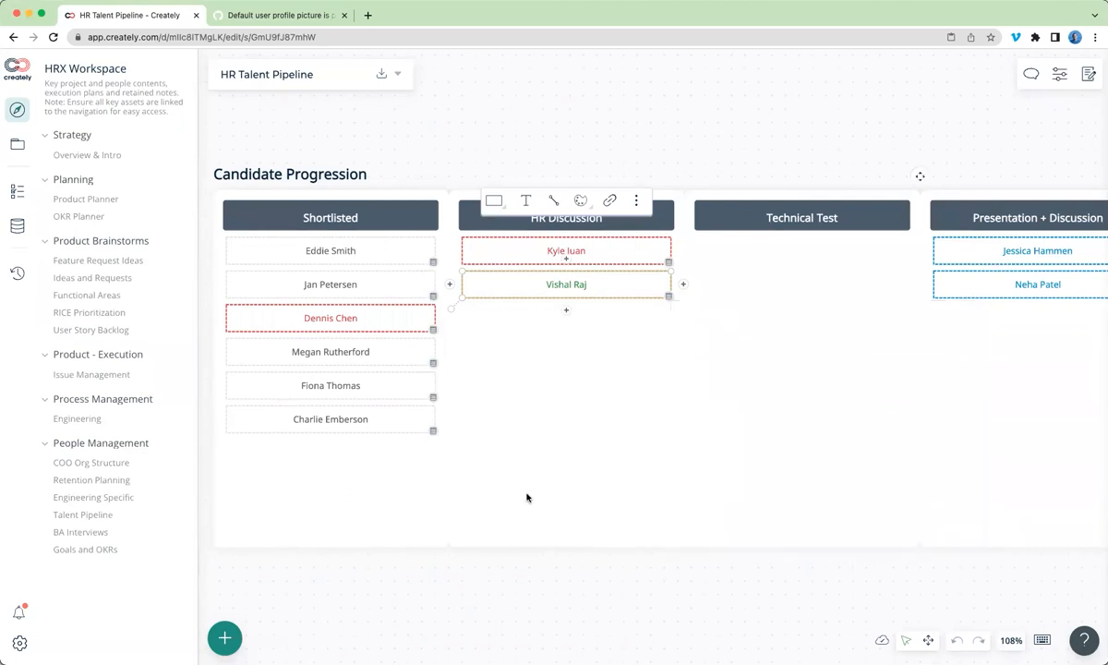
drag(566, 288, 813, 257)
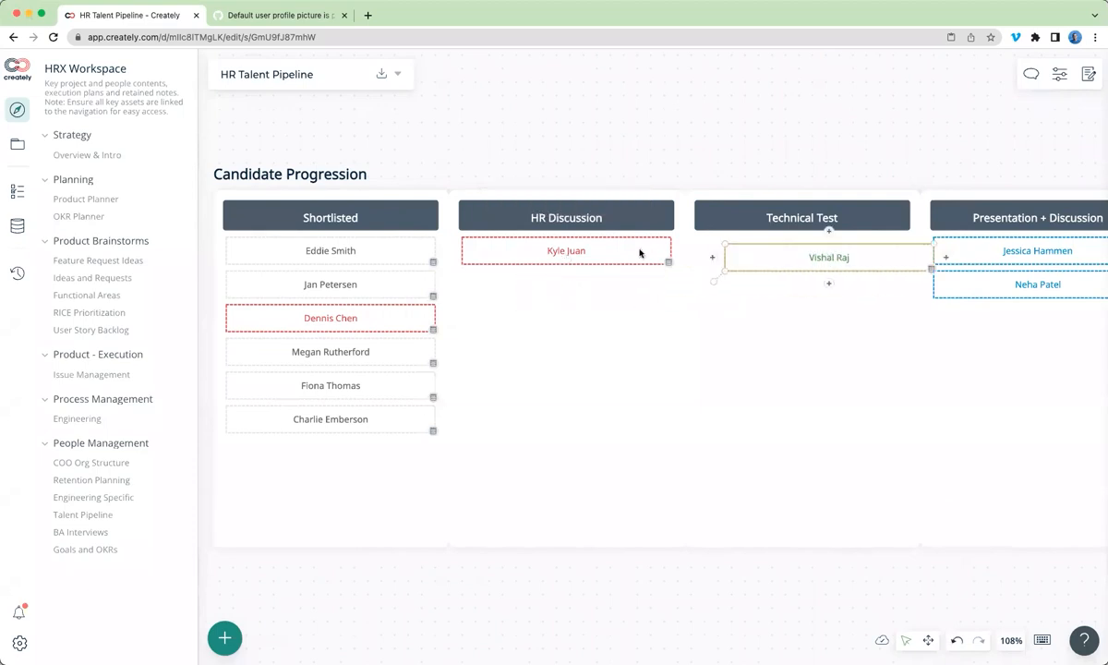
click(681, 314)
- Read the notes attached to the Technical Test, Assessment Presentation and Final Discussion stages of the Screening Process flow
scroll(682, 314, left, 10)
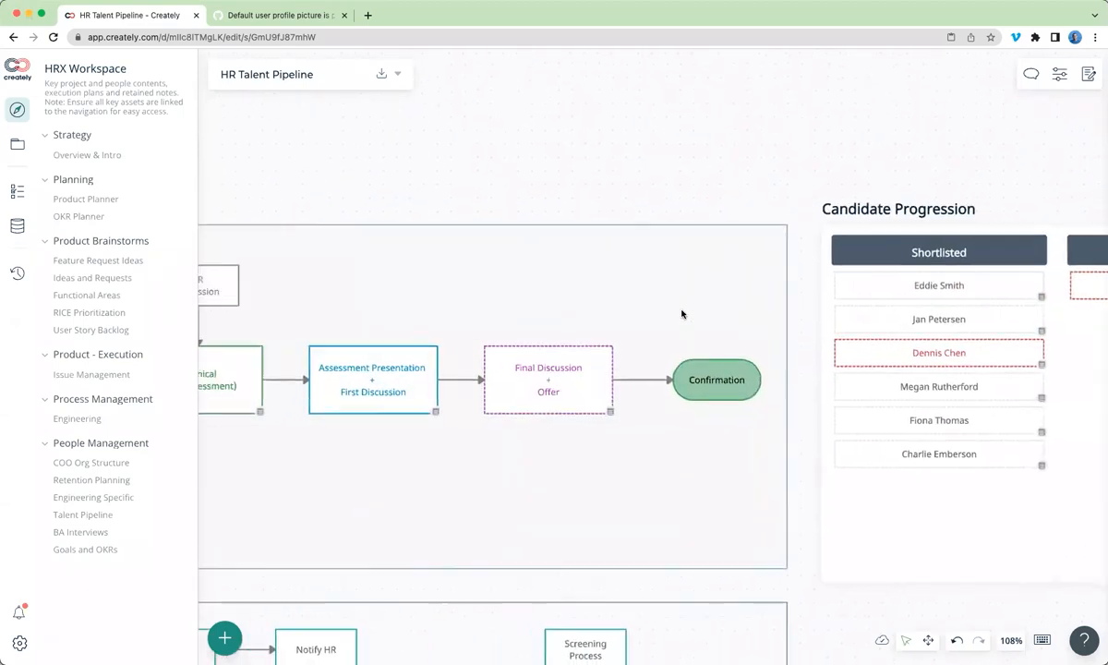
scroll(682, 314, left, 5)
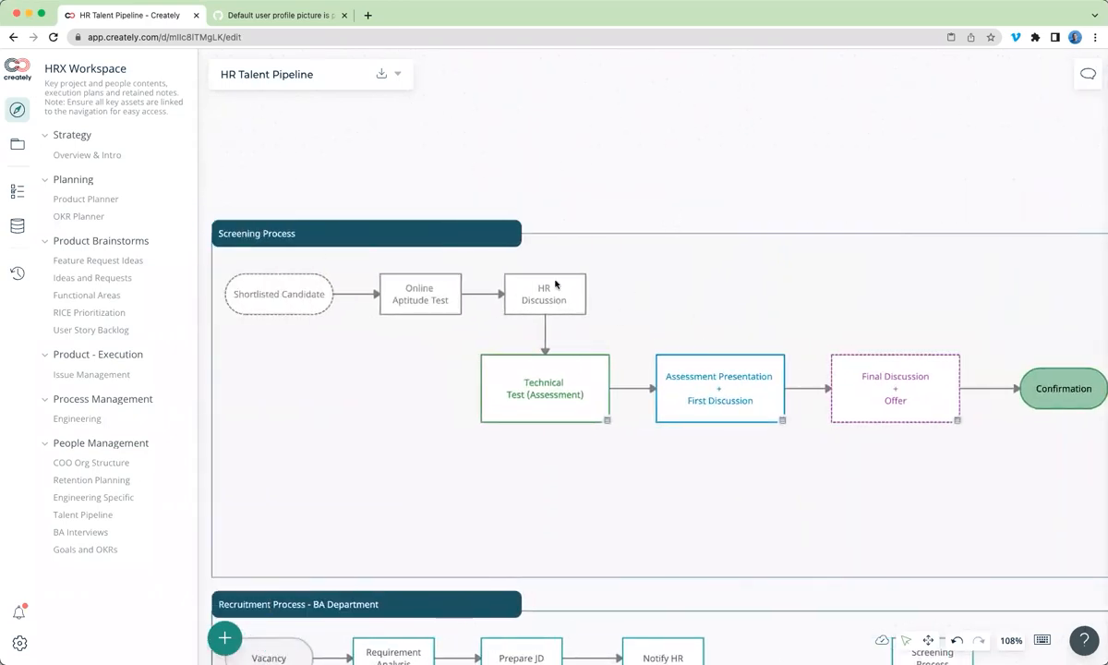
mouse_move(607, 421)
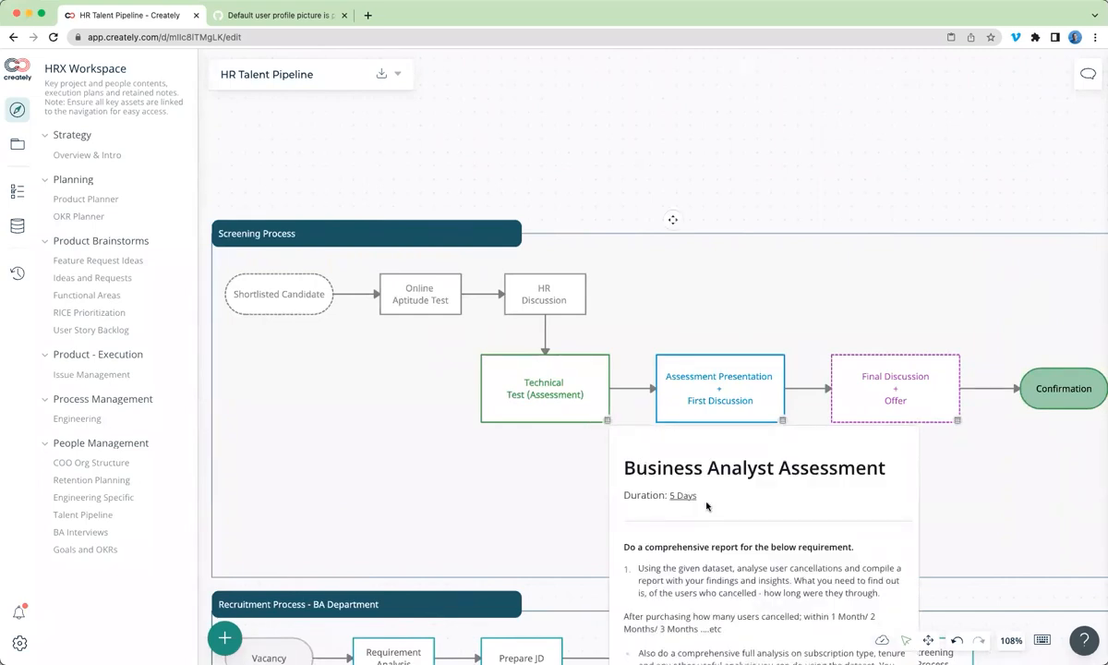
scroll(707, 505, down, 3)
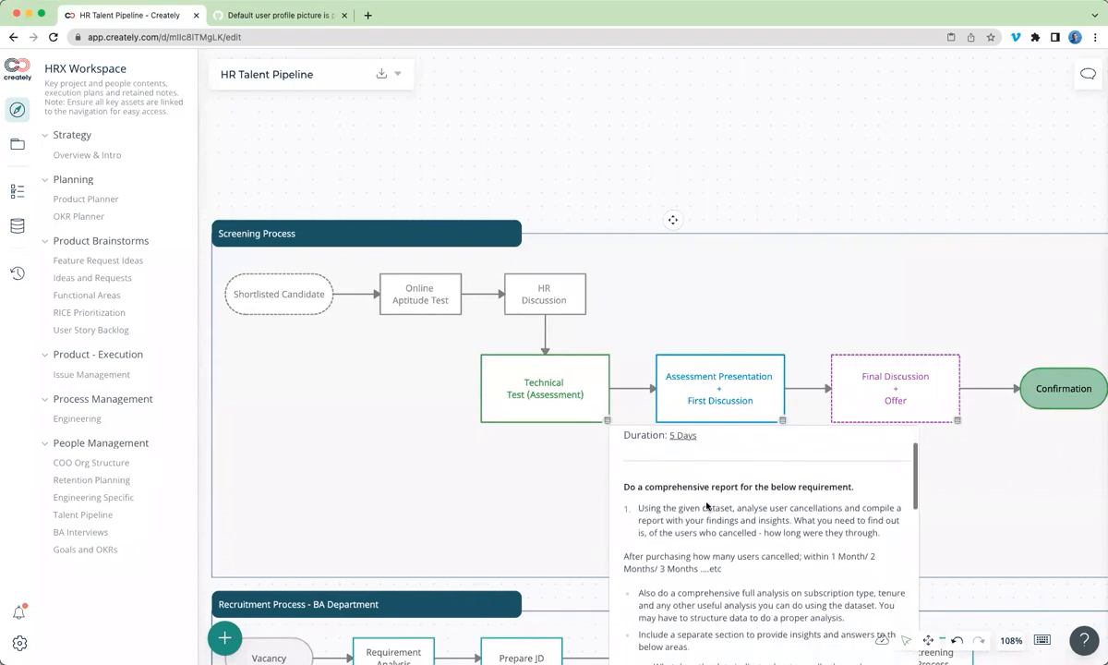
scroll(706, 506, down, 8)
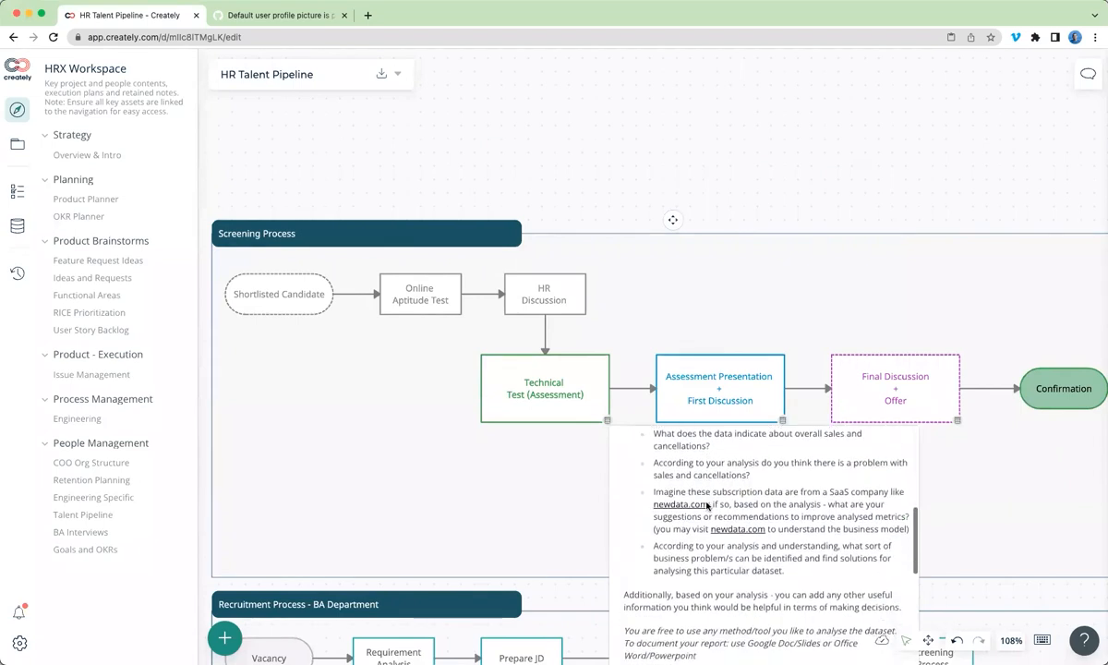
mouse_move(784, 423)
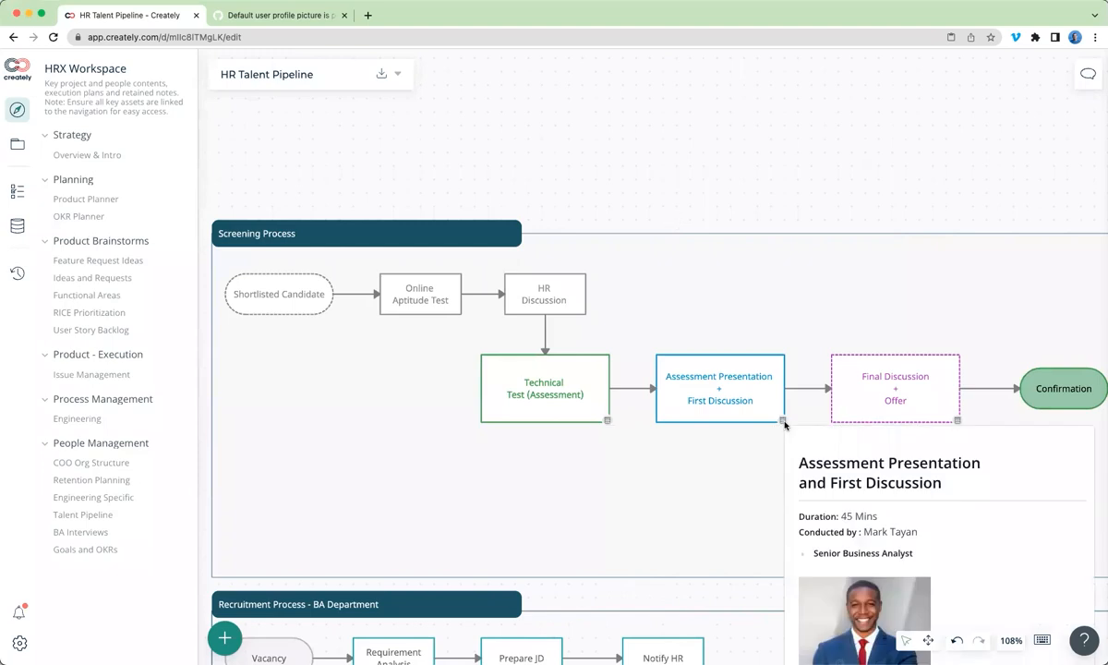
scroll(852, 531, down, 10)
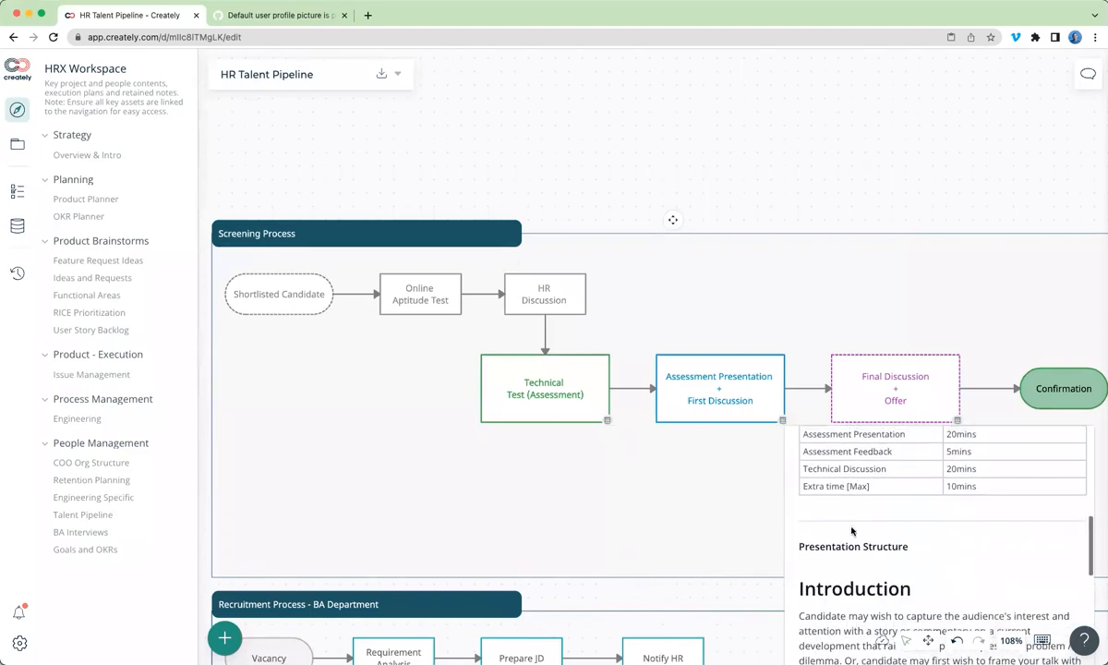
mouse_move(956, 422)
scroll(864, 490, right, 5)
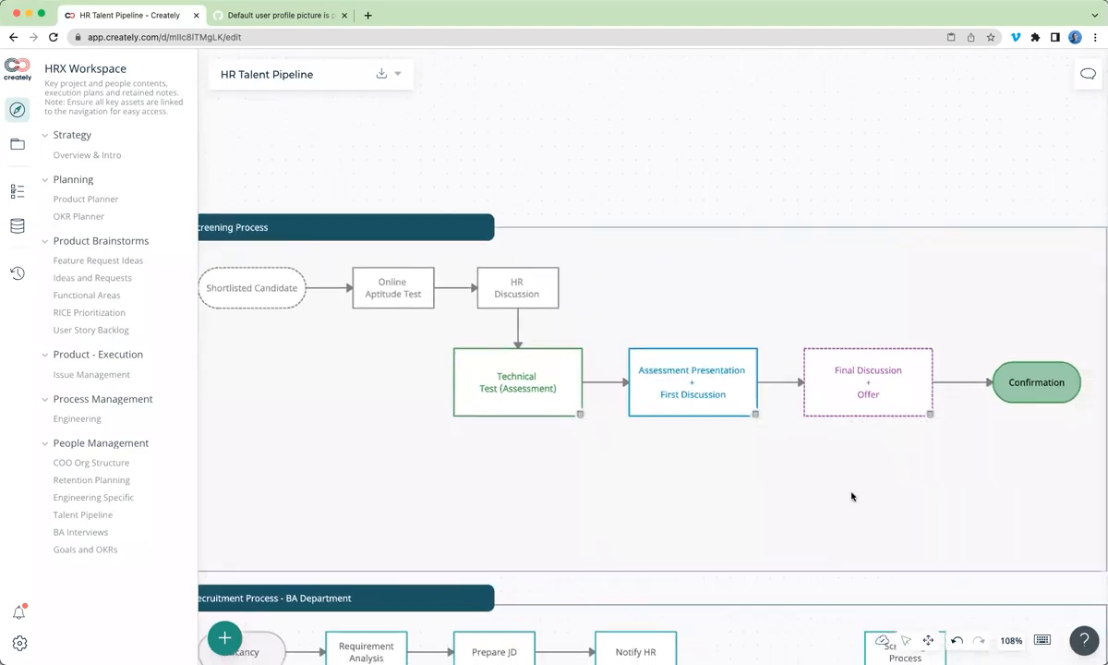
mouse_move(649, 389)
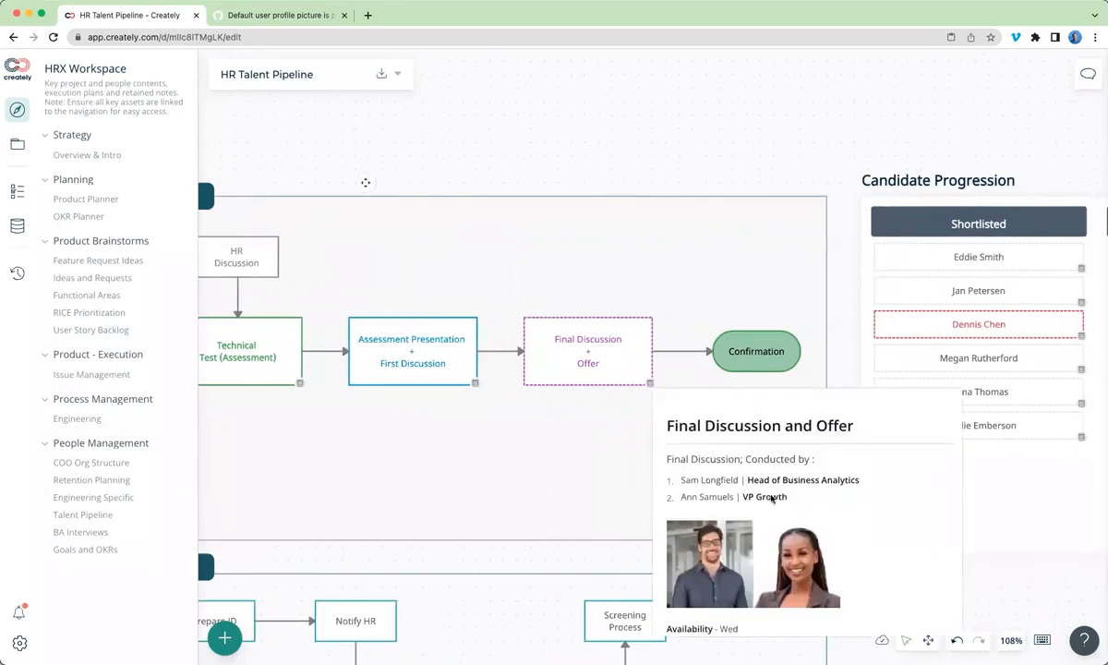
scroll(774, 497, down, 8)
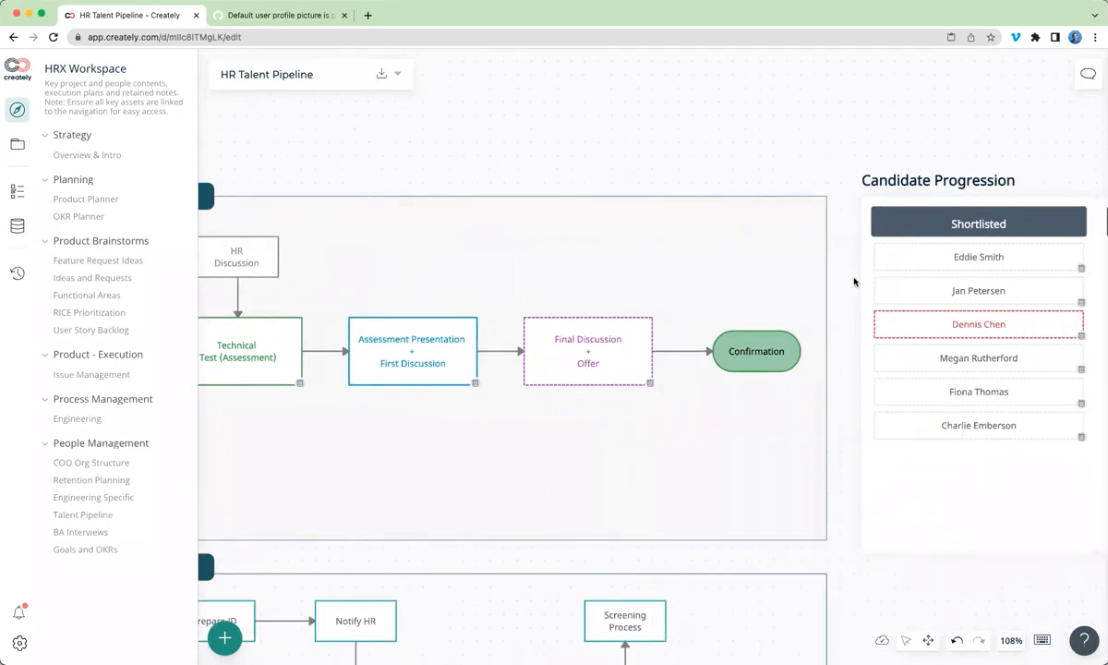
- Open and reload the BA Interviews board, and close the unrelated second browser tab
scroll(856, 280, right, 10)
scroll(854, 282, down, 5)
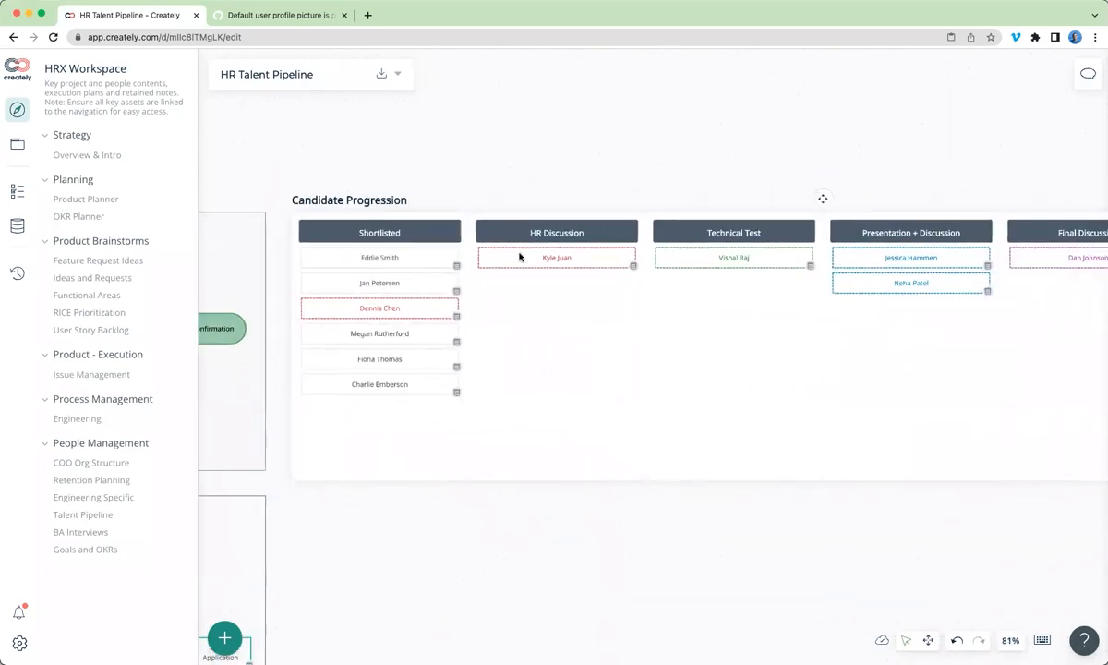
scroll(782, 401, right, 5)
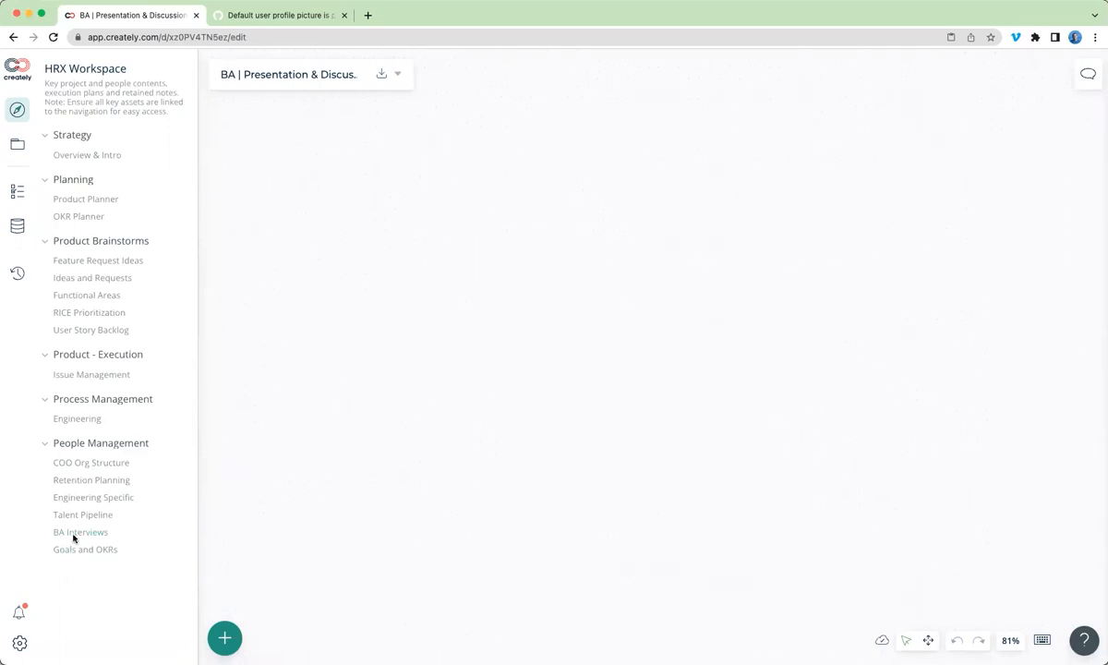
key(super+r)
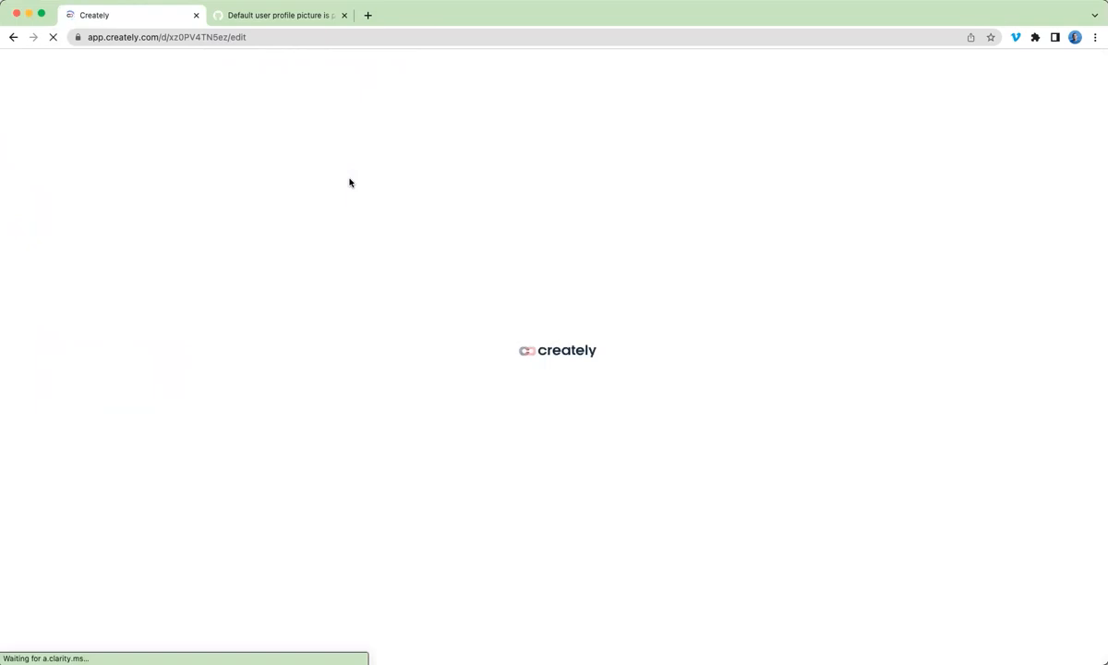
click(344, 16)
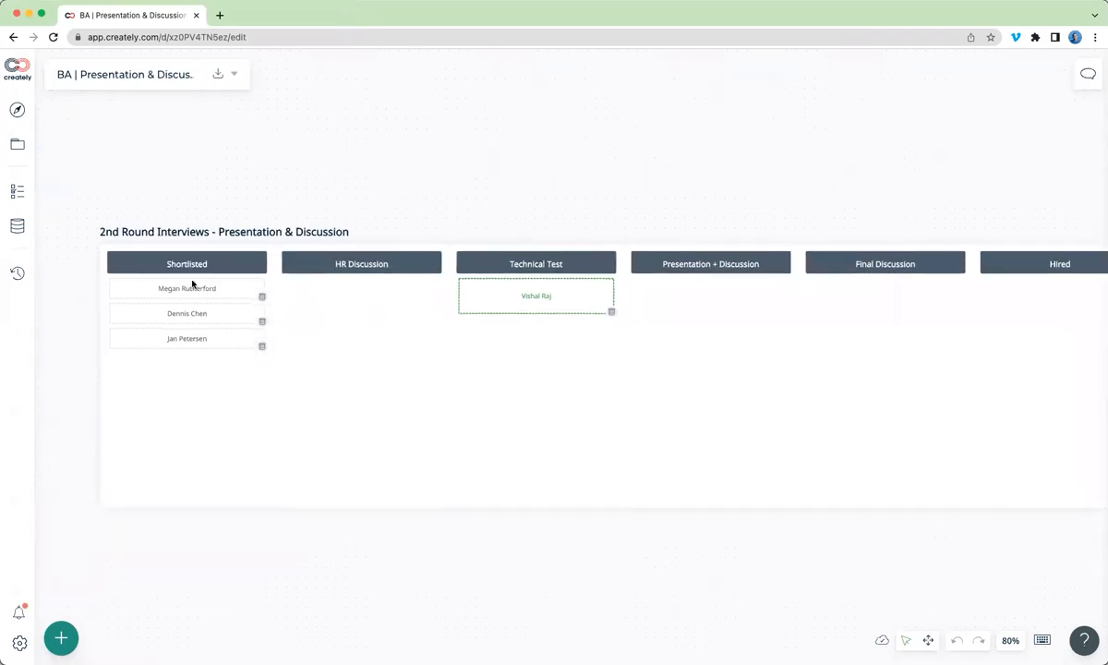
- Move the green-outlined candidate card from Technical Test to HR Discussion on the 2nd Round Interviews board
click(507, 310)
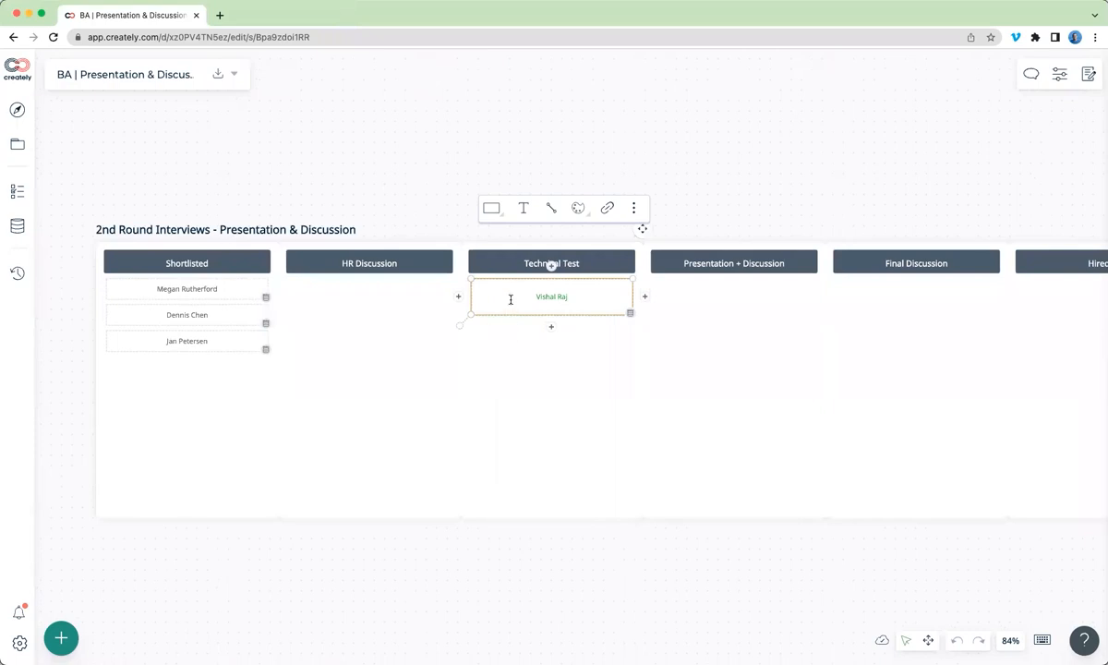
drag(510, 300, 327, 307)
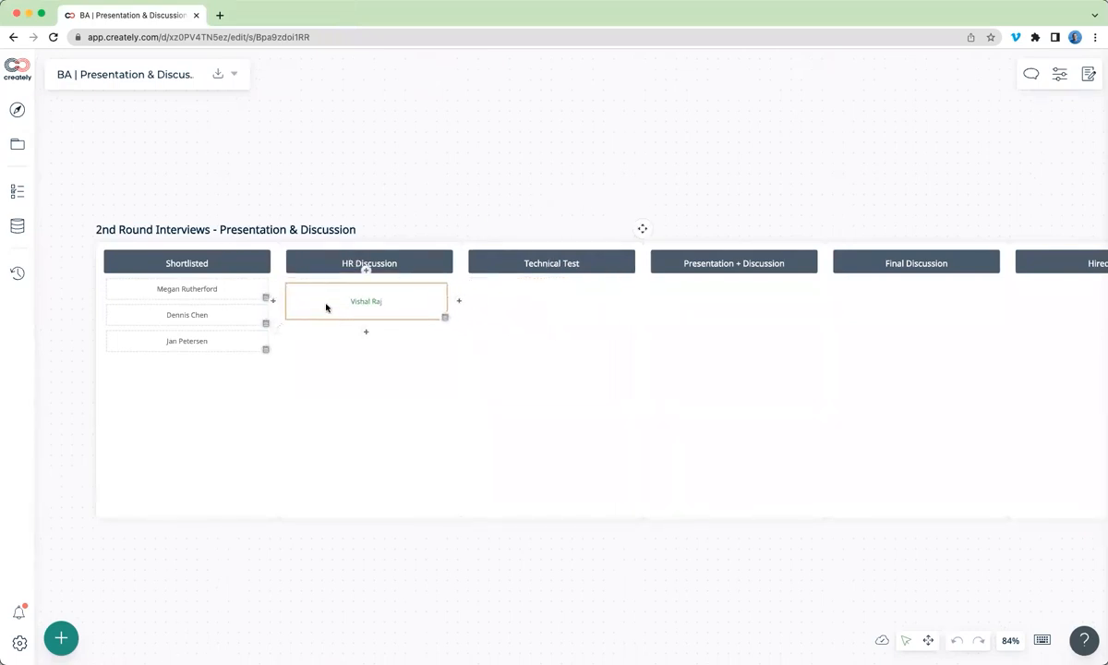
click(465, 119)
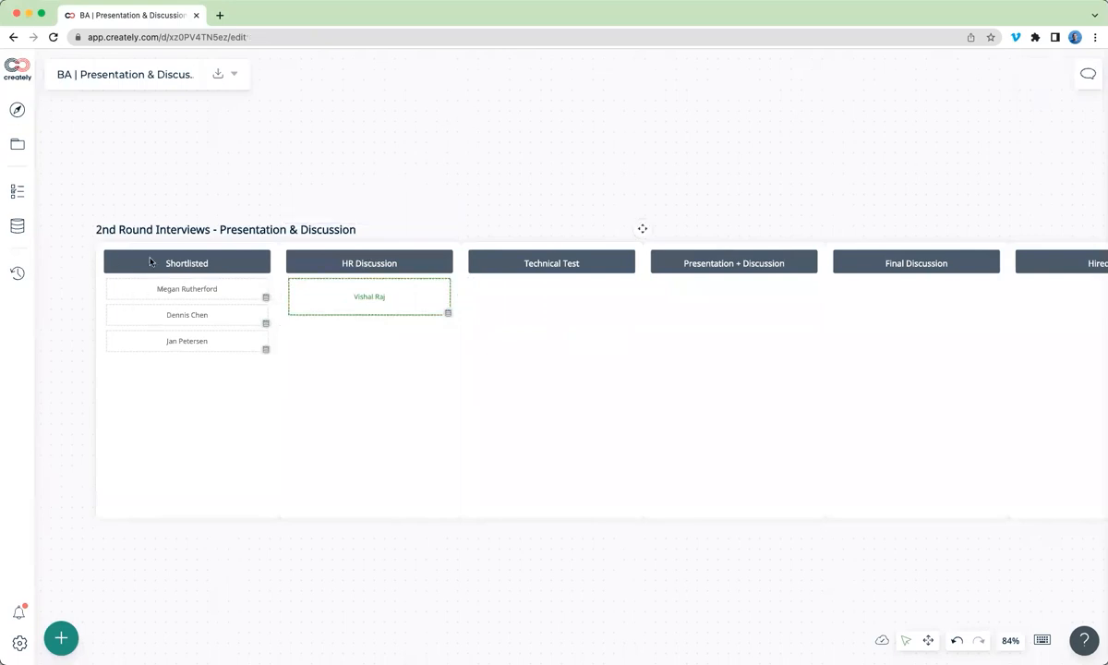
- Return to the Talent Pipeline diagram to check the candidate's column, and open the same diagram in a second browser tab
click(17, 109)
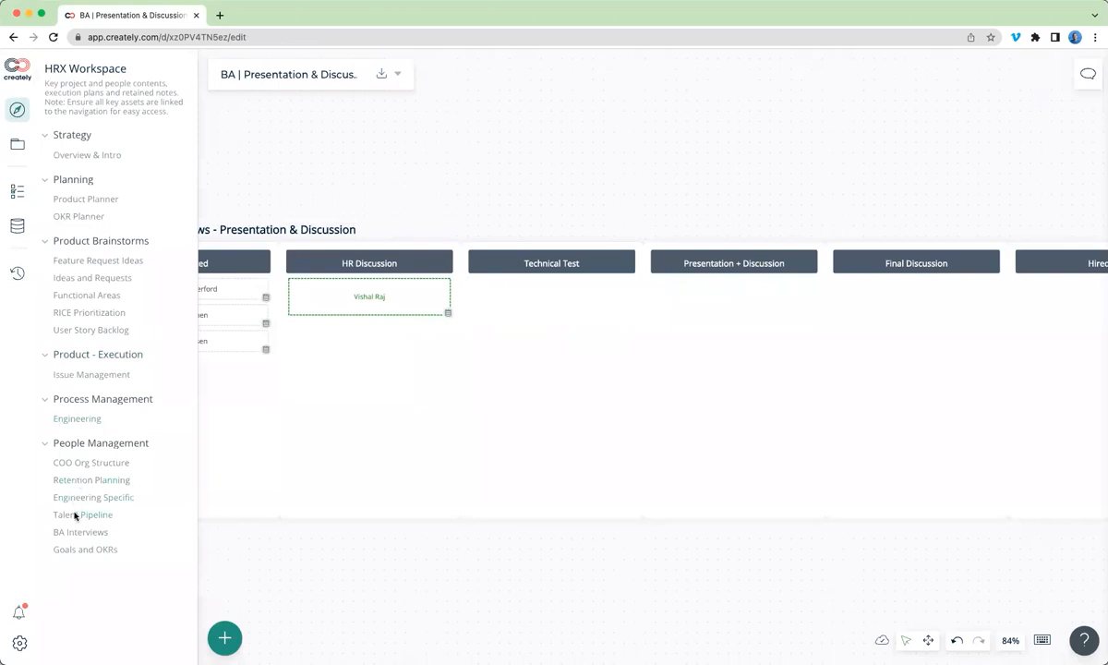
click(75, 515)
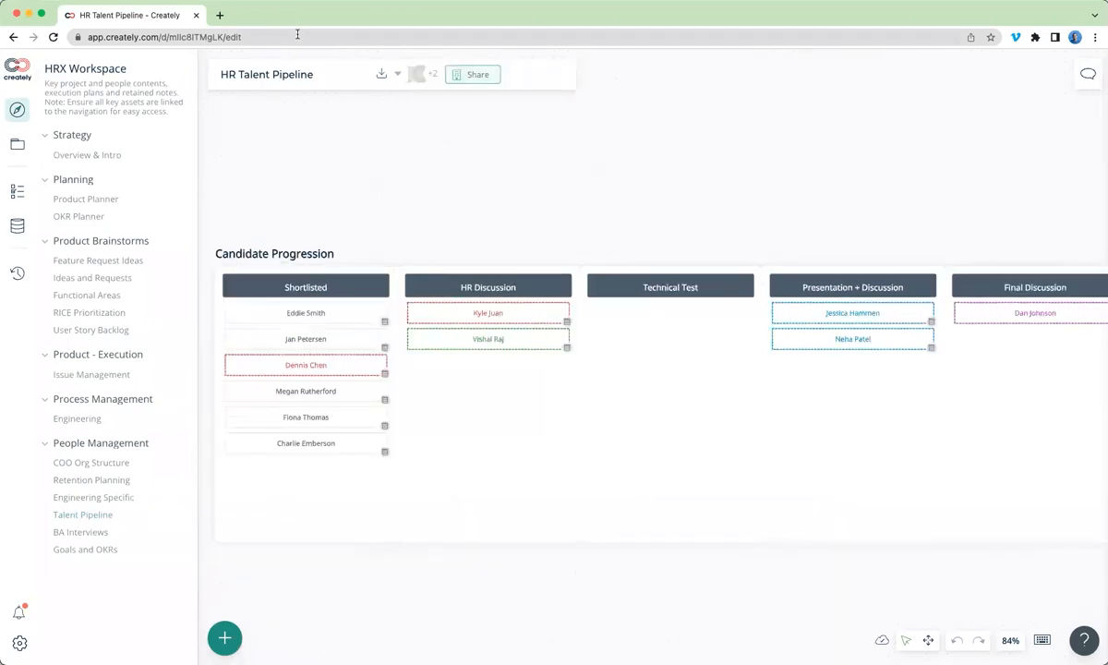
click(264, 35)
key(ctrl+c)
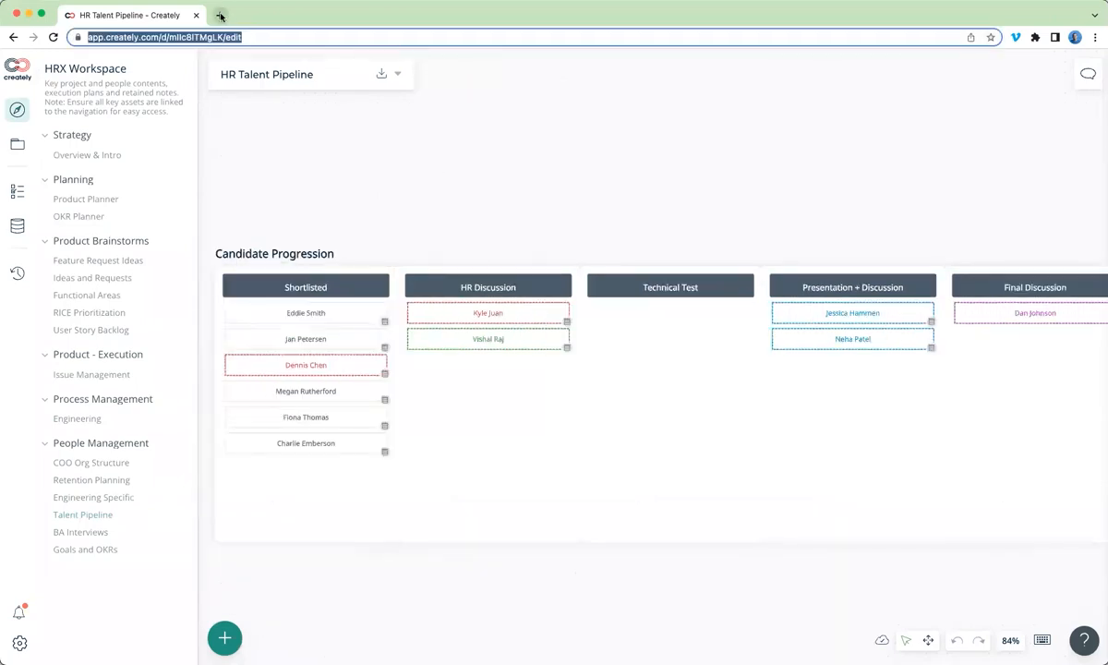
click(219, 15)
key(ctrl+v)
key(Return)
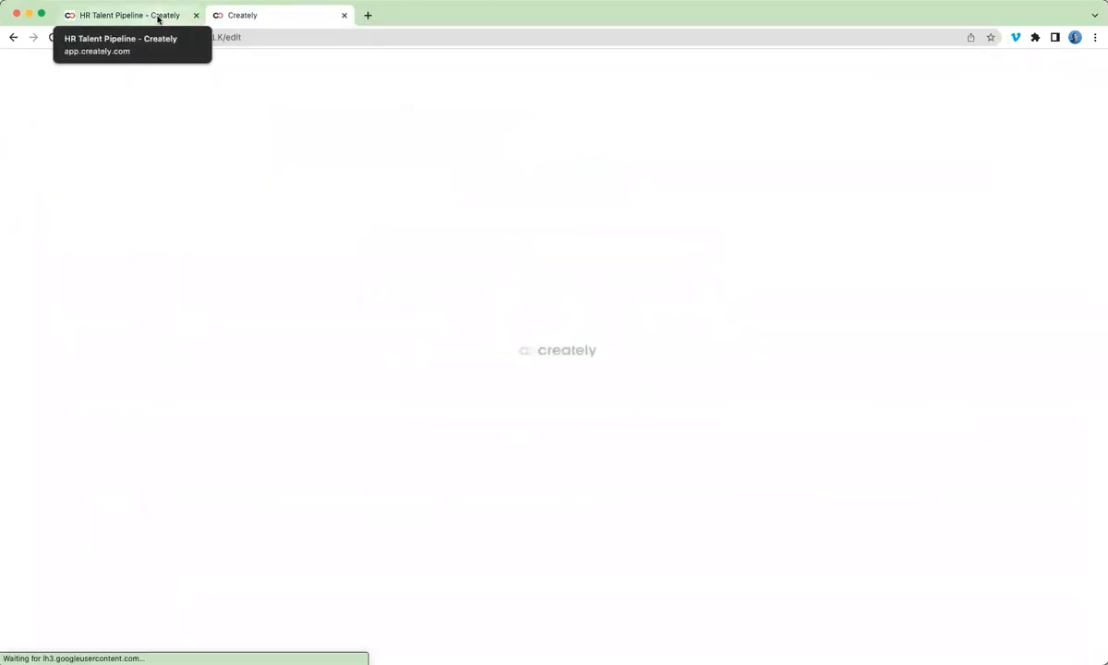
click(158, 16)
click(253, 16)
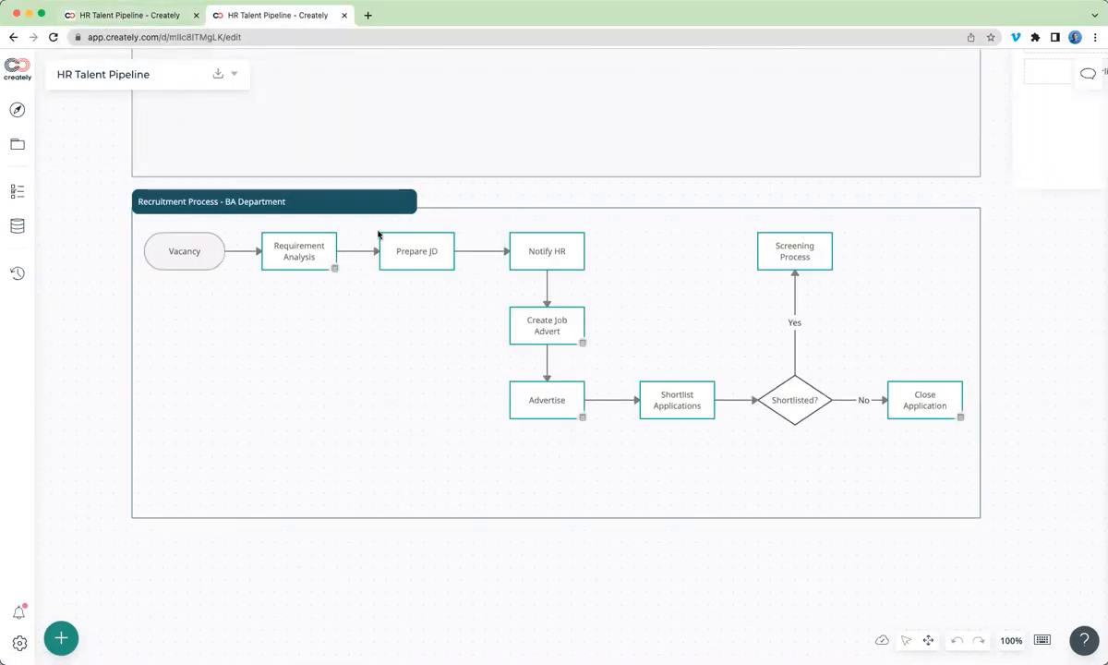
- Open the BA Interviews board in the second browser tab and reload it, keeping the HR Talent Pipeline open in the first
scroll(379, 235, up, 5)
scroll(379, 234, right, 3)
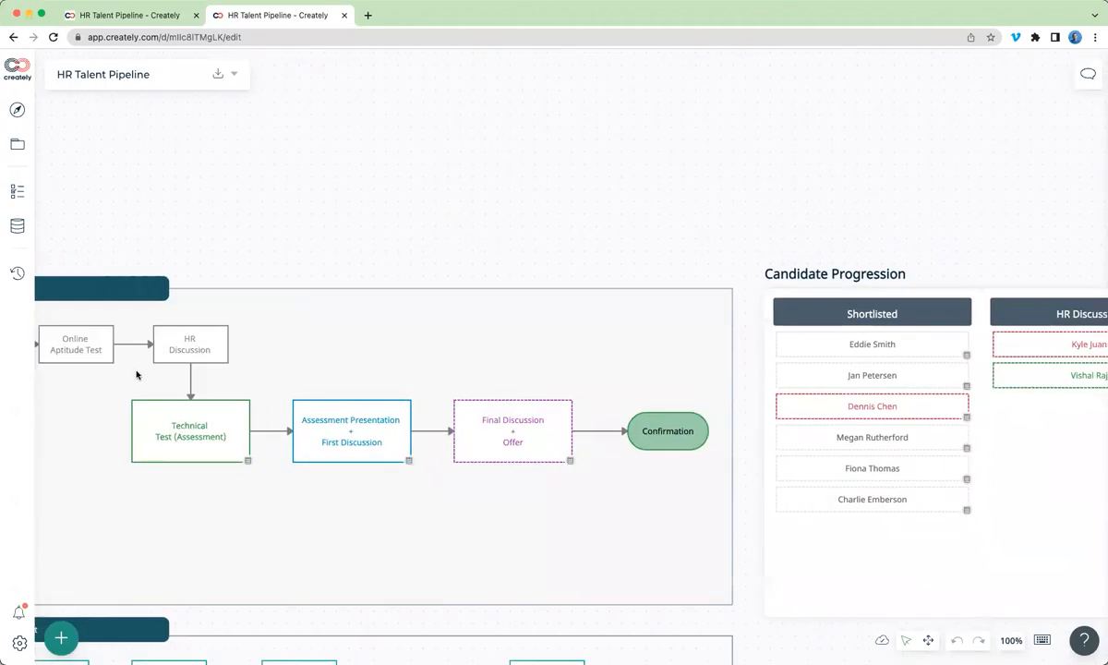
click(18, 109)
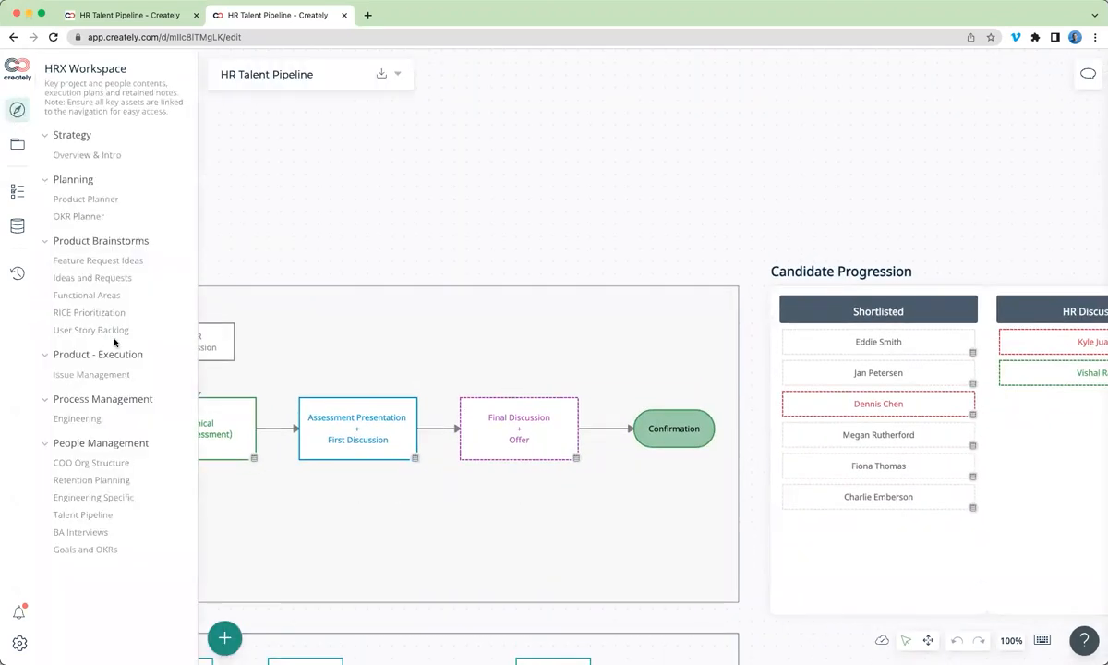
click(81, 533)
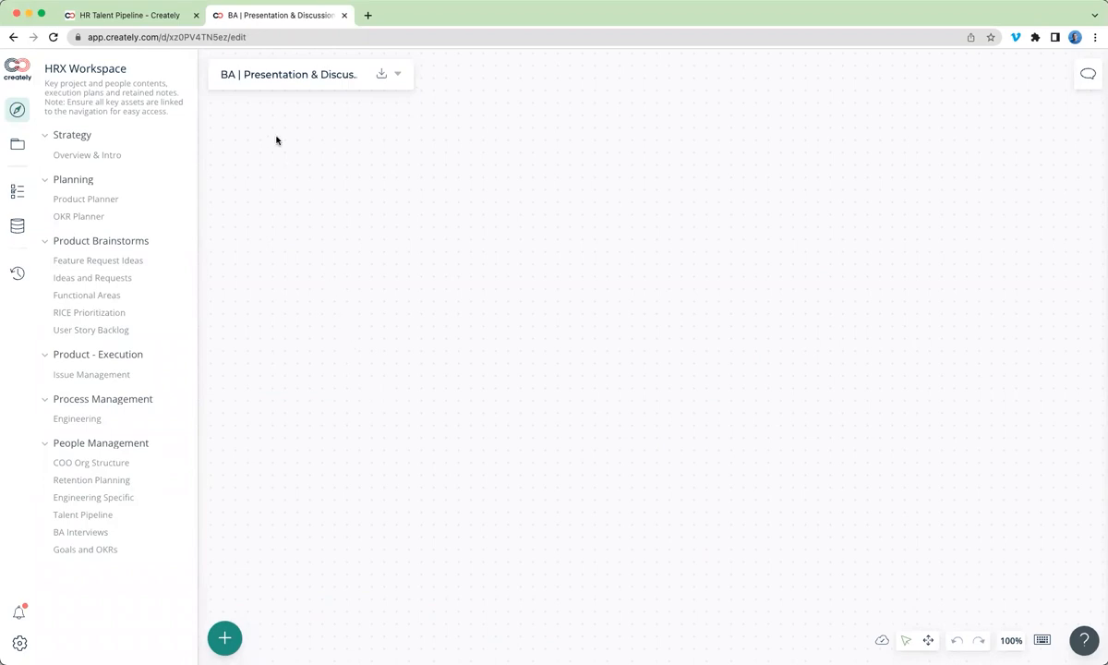
click(129, 16)
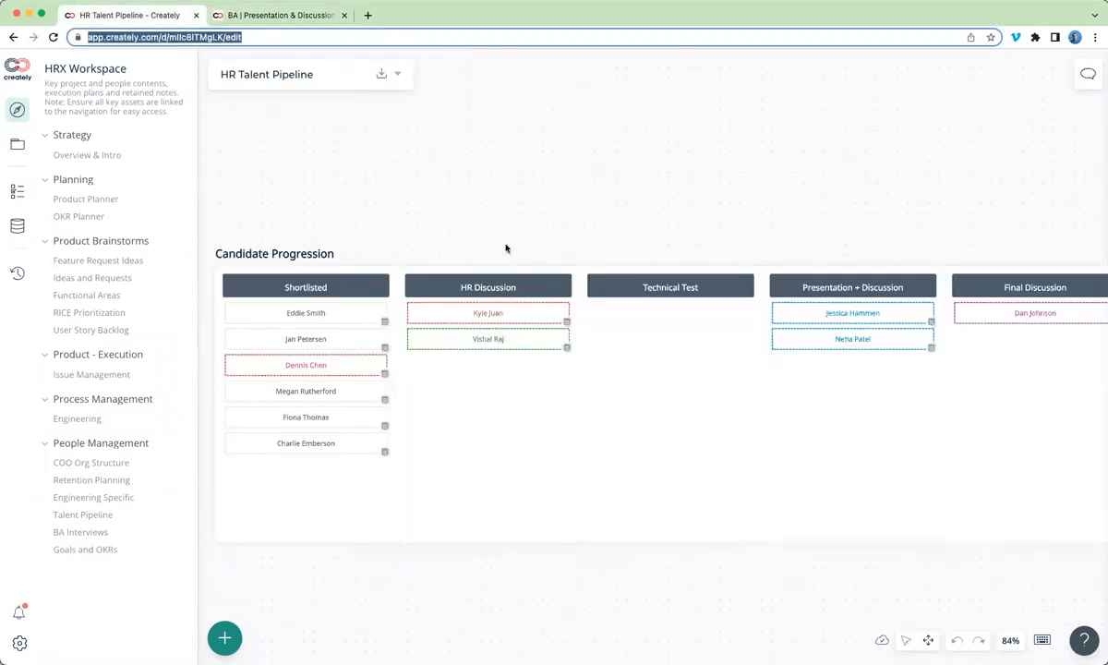
click(263, 14)
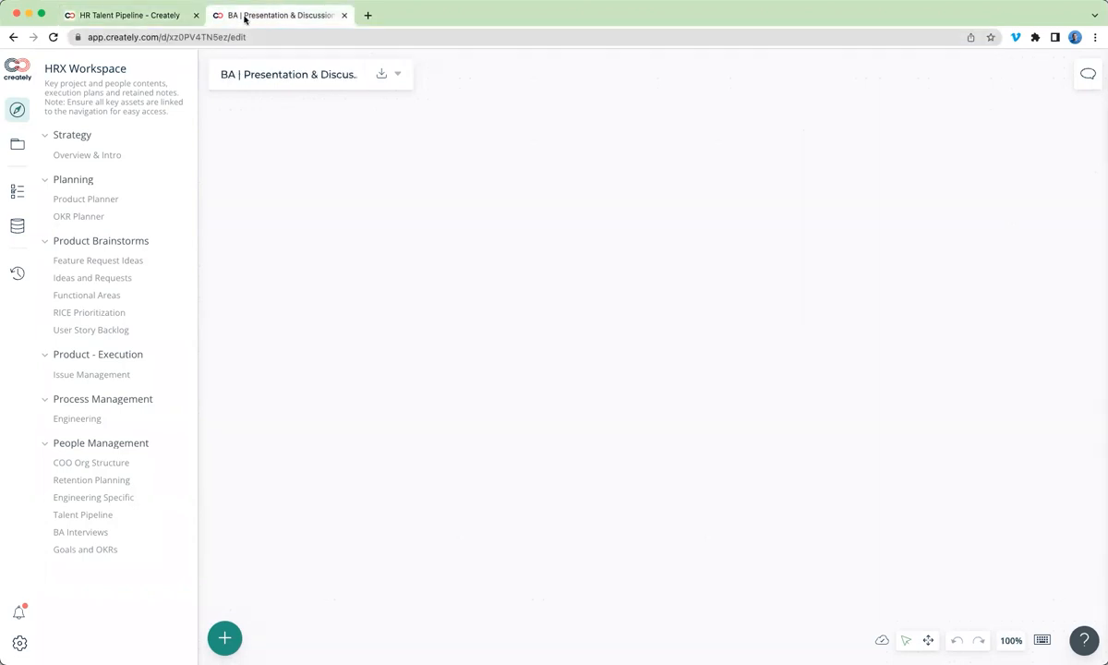
click(52, 37)
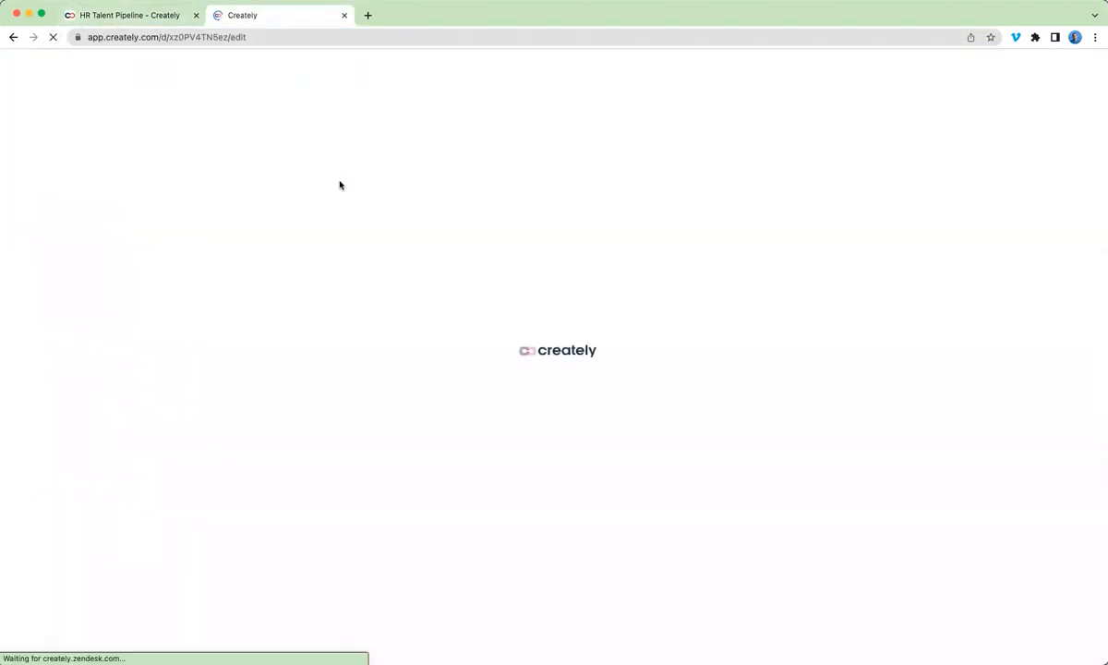
click(149, 15)
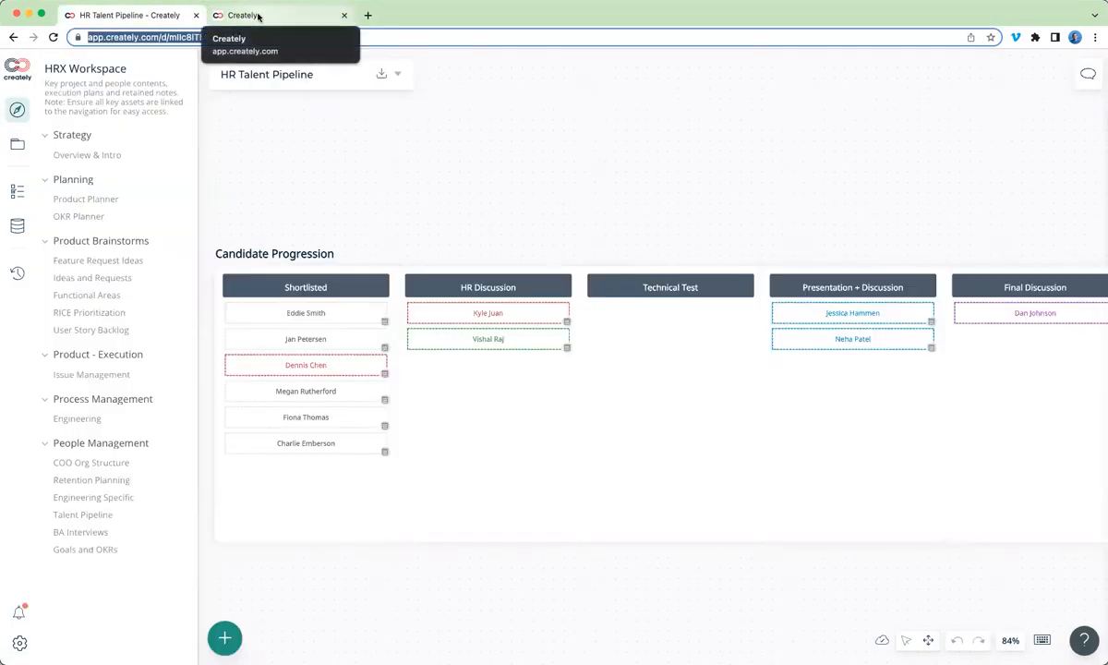
click(256, 15)
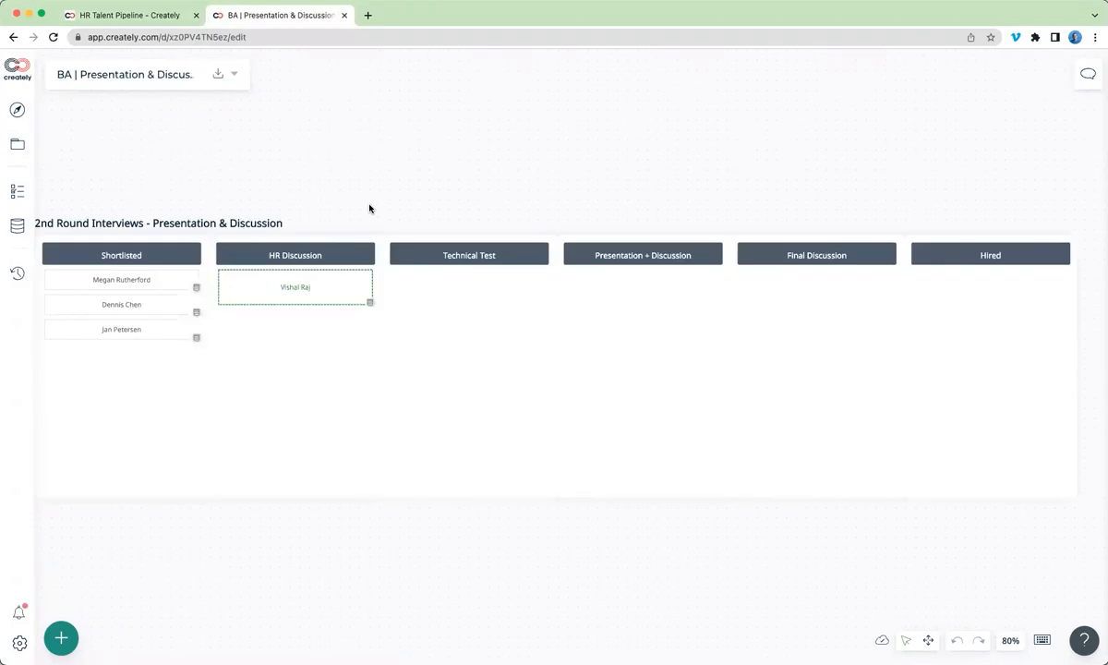
- Move the green-outlined candidate card from HR Discussion to Technical Test on the 2nd Round Interviews board, and check its column in the HR Talent Pipeline
click(366, 320)
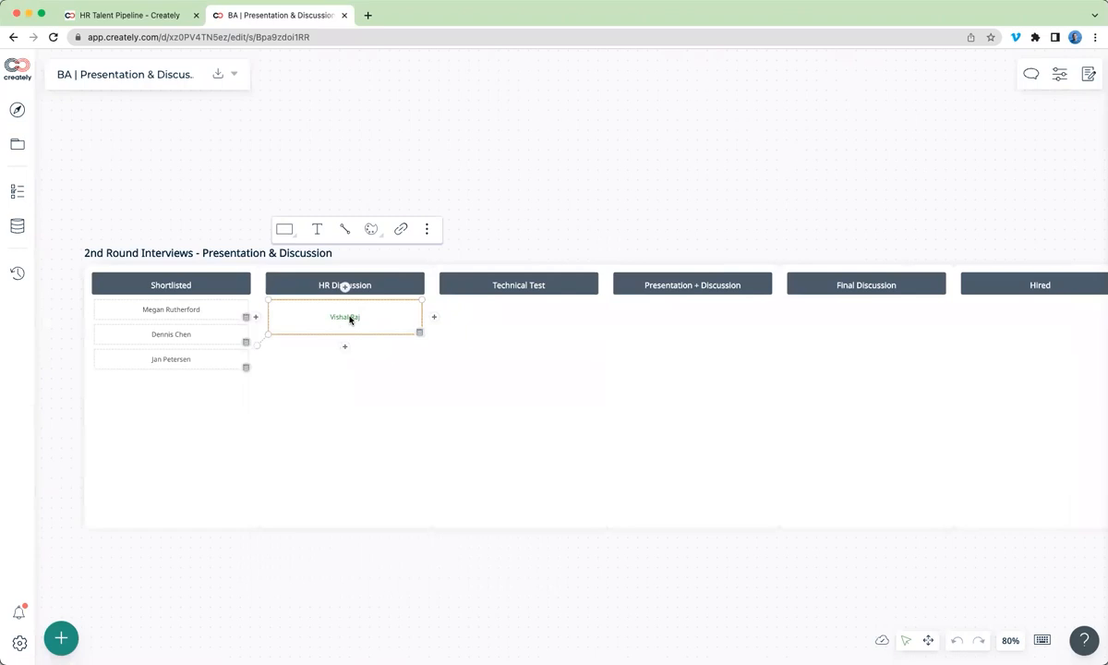
drag(350, 319, 507, 339)
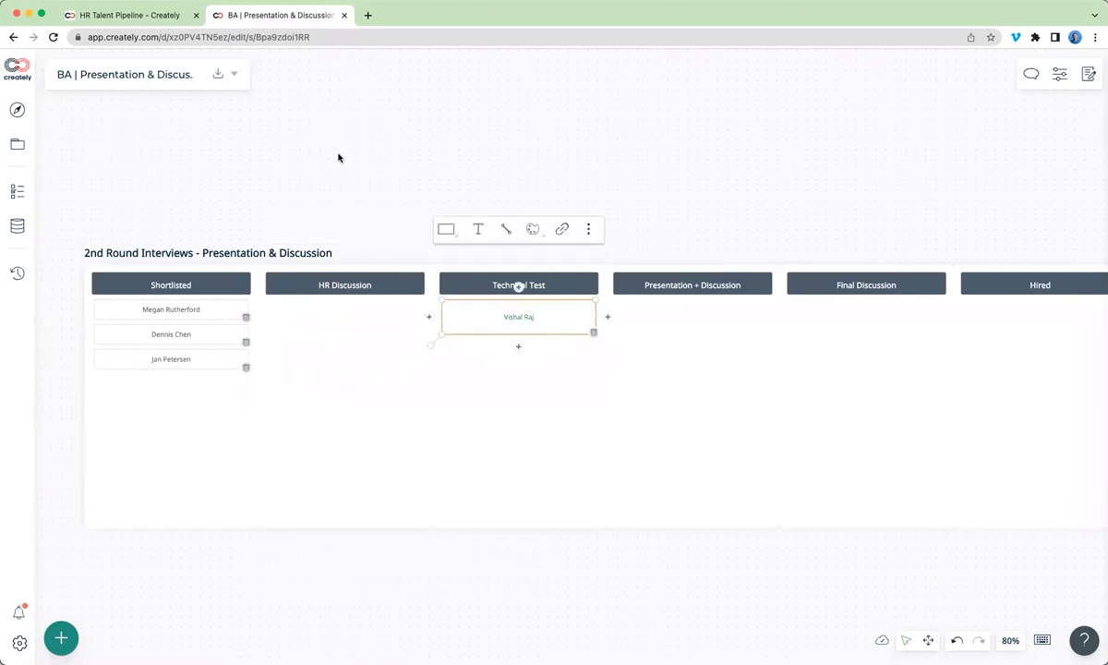
click(157, 17)
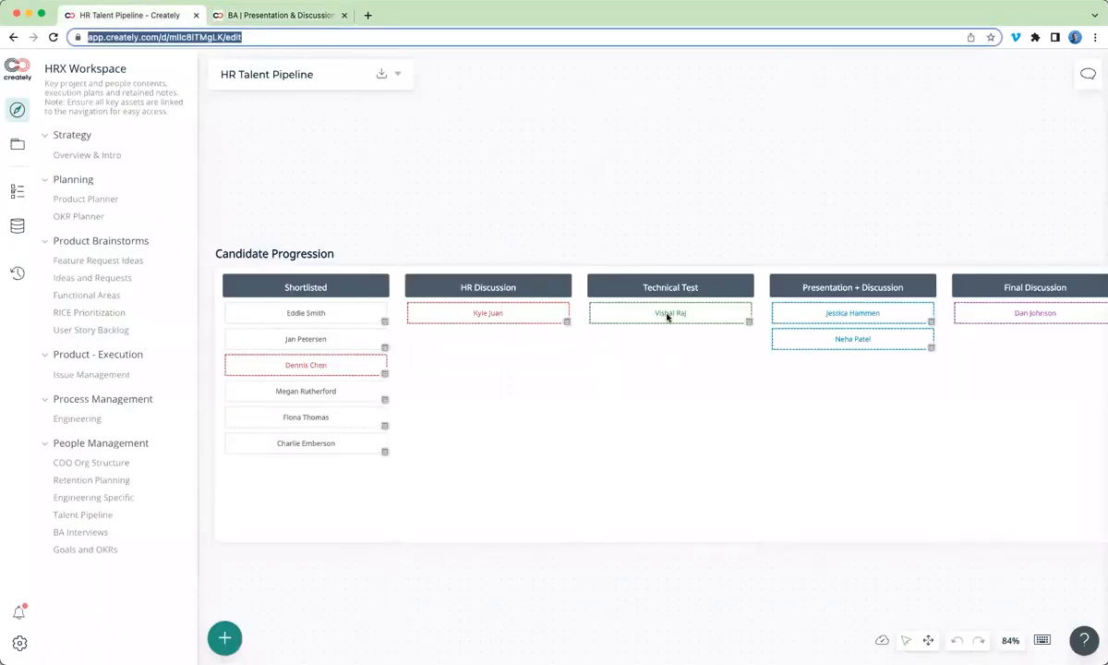
scroll(666, 365, right, 1)
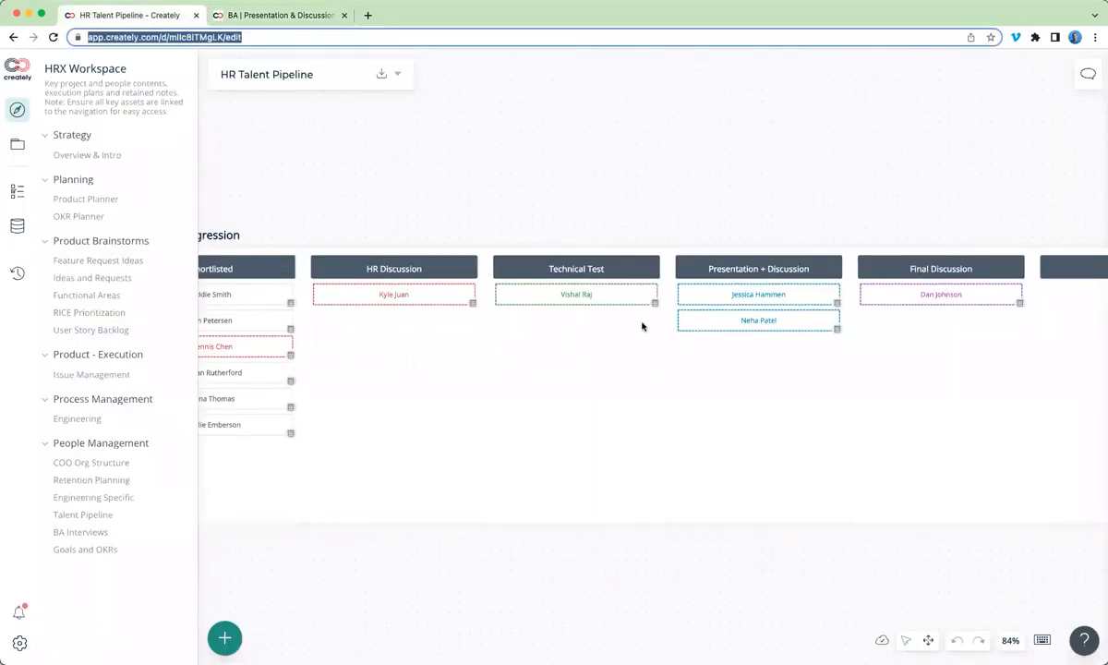
- Set the green-outlined candidate's Hiring status to Final Discussion in the HR Talent Pipeline, and compare the candidate's column on both boards
click(583, 296)
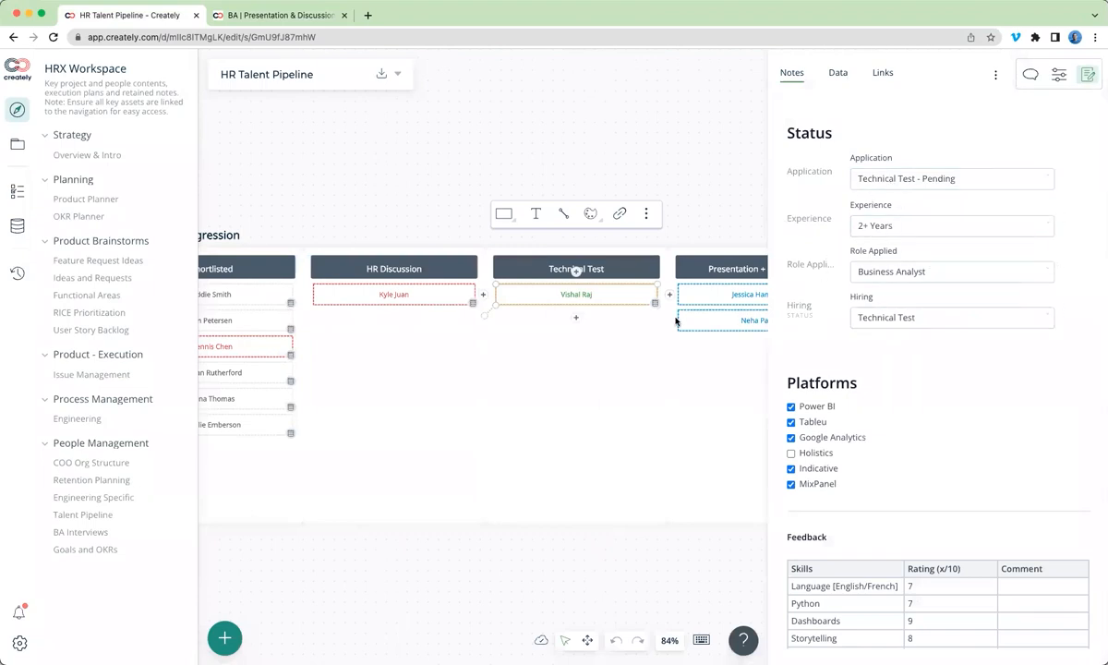
click(922, 325)
click(891, 448)
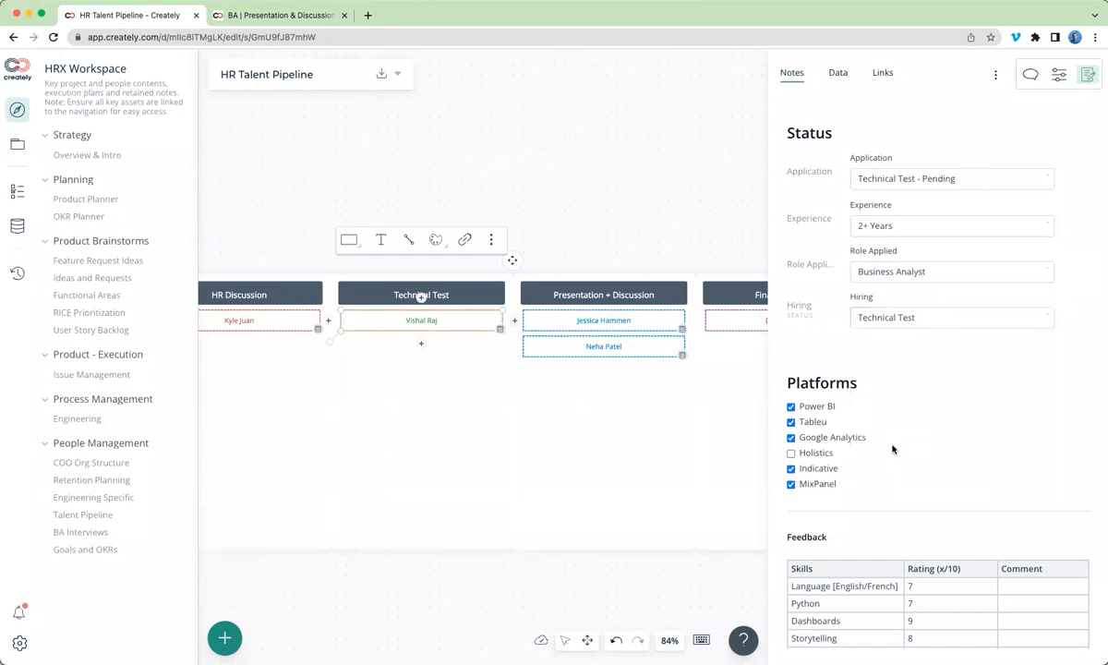
click(298, 15)
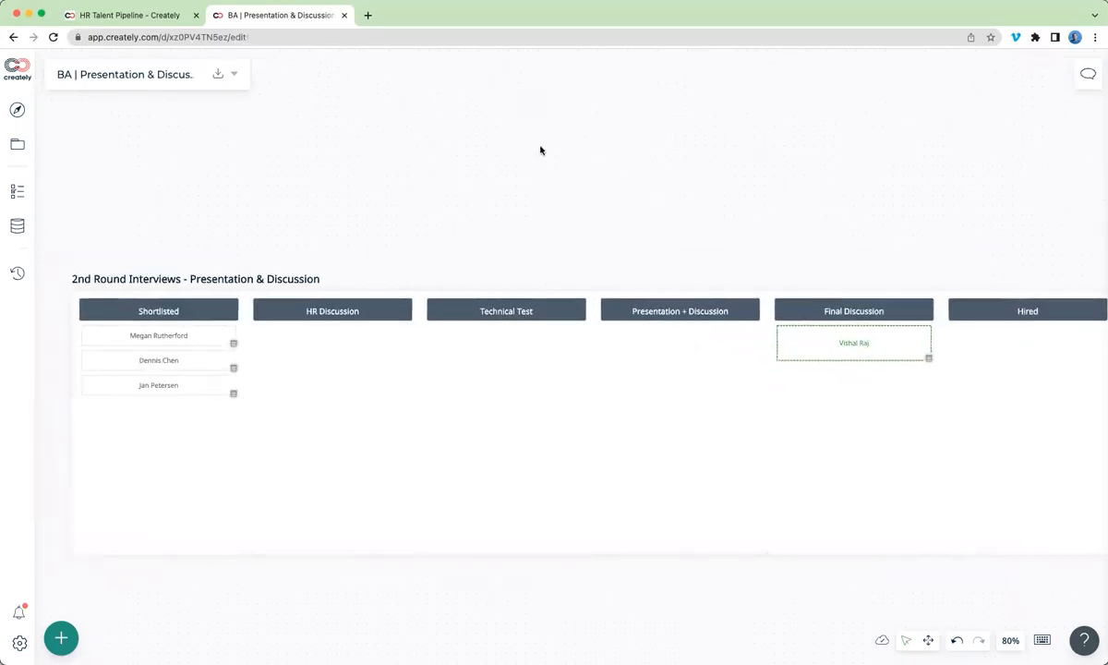
click(124, 16)
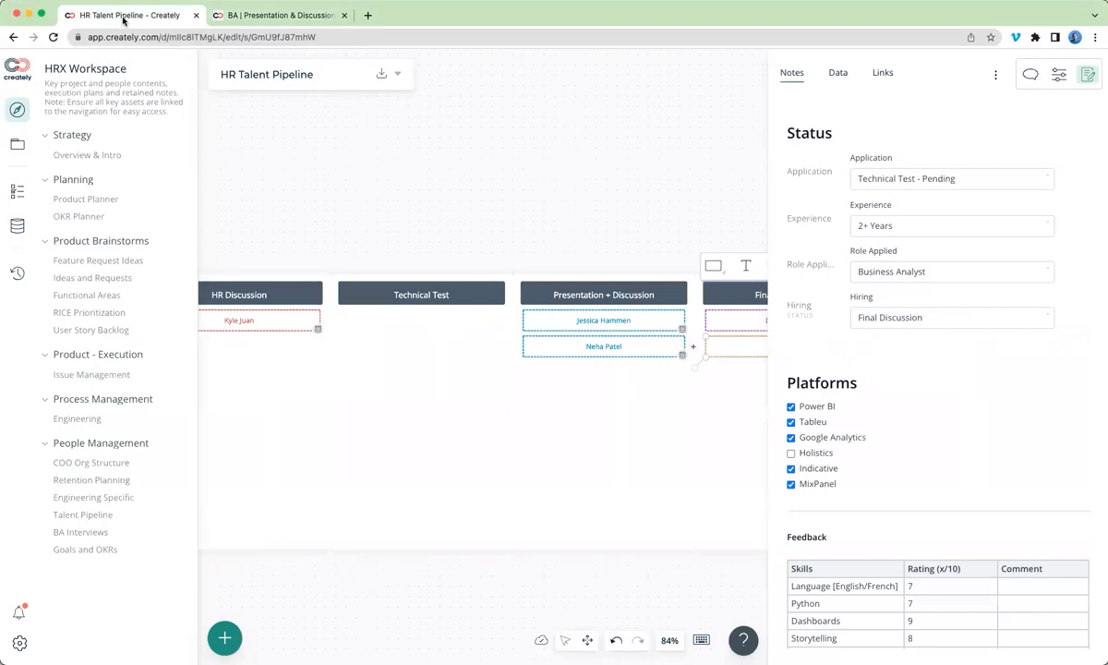
click(239, 16)
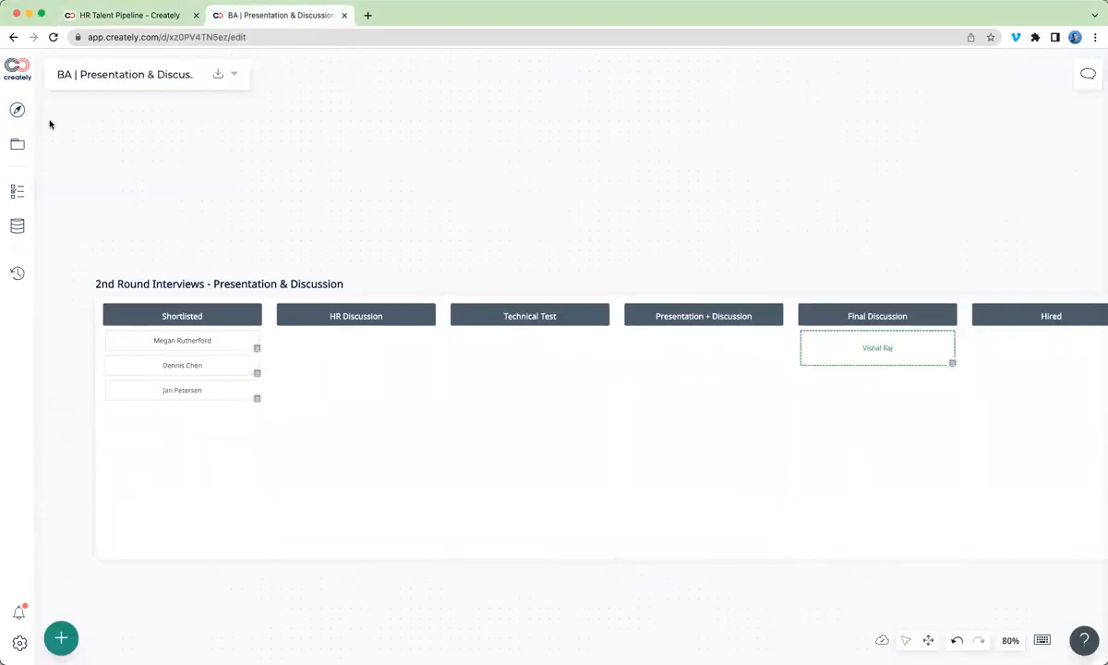
- Create a new blank workspace in the Test folder, dismissing the template chooser
click(18, 144)
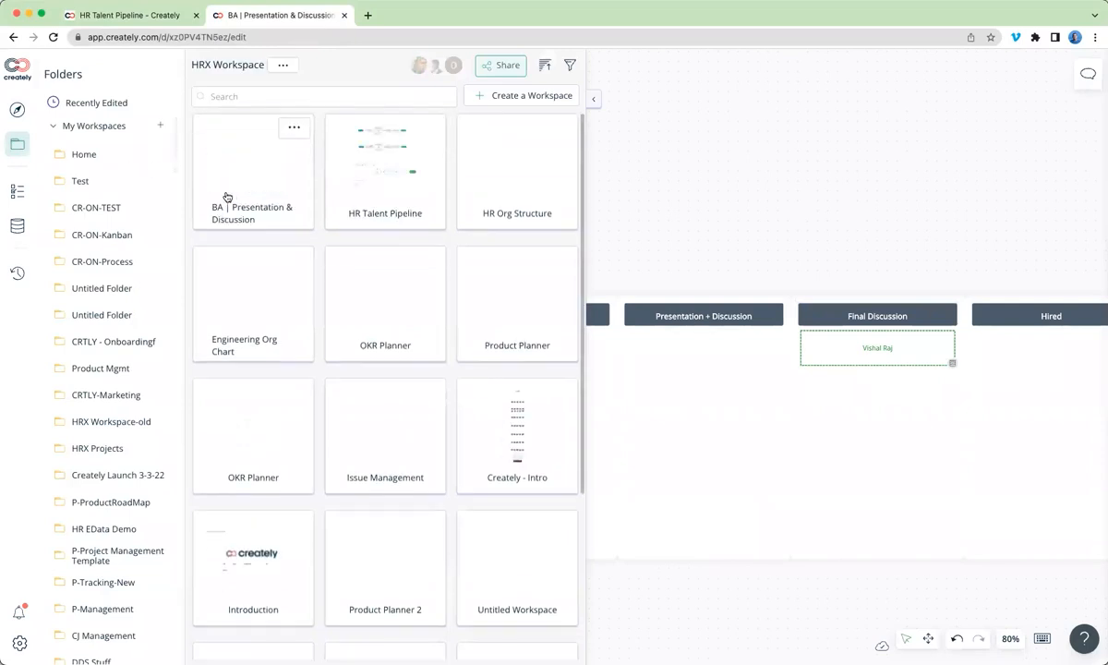
click(79, 184)
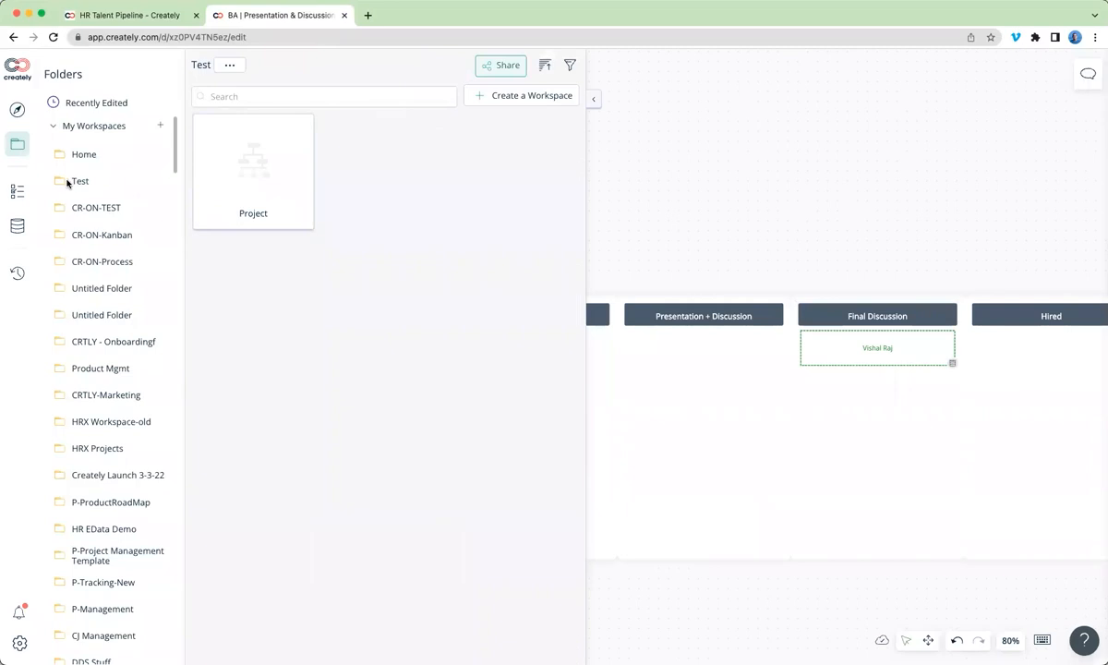
click(515, 98)
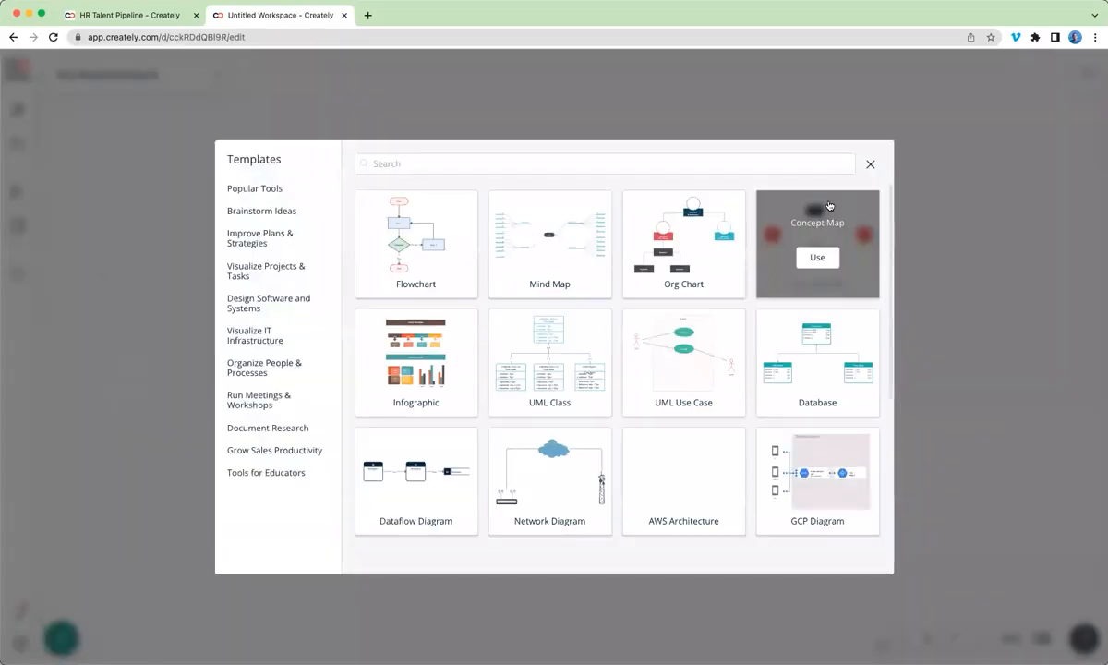
click(870, 166)
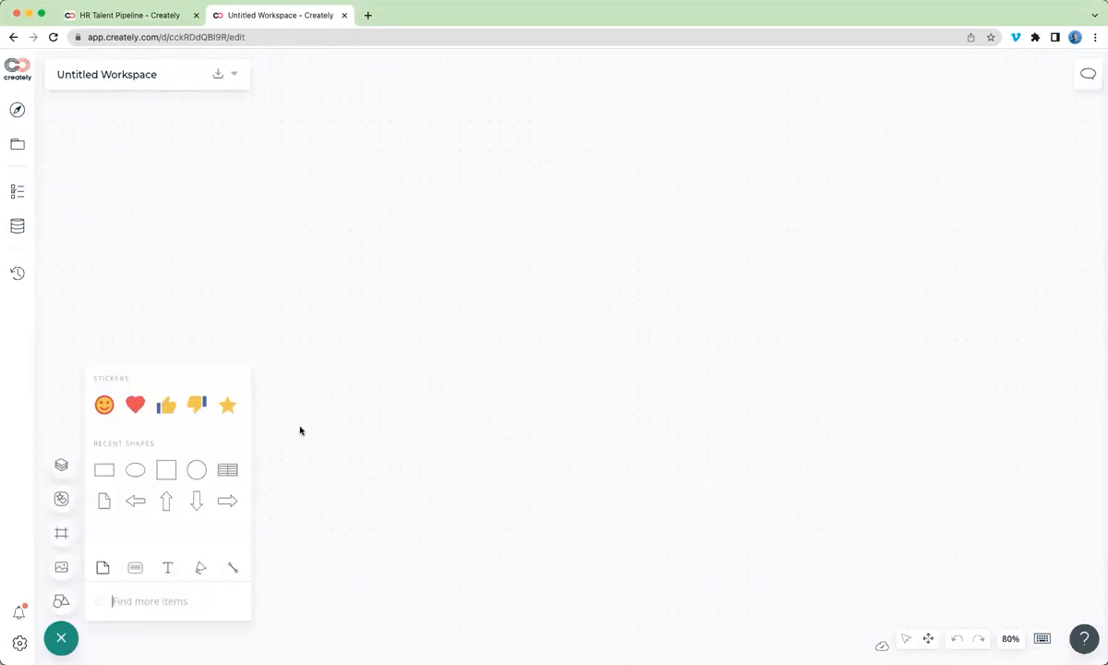
- Place a Kanban board with Todo, Doing and Done columns on the upper part of the canvas
click(61, 601)
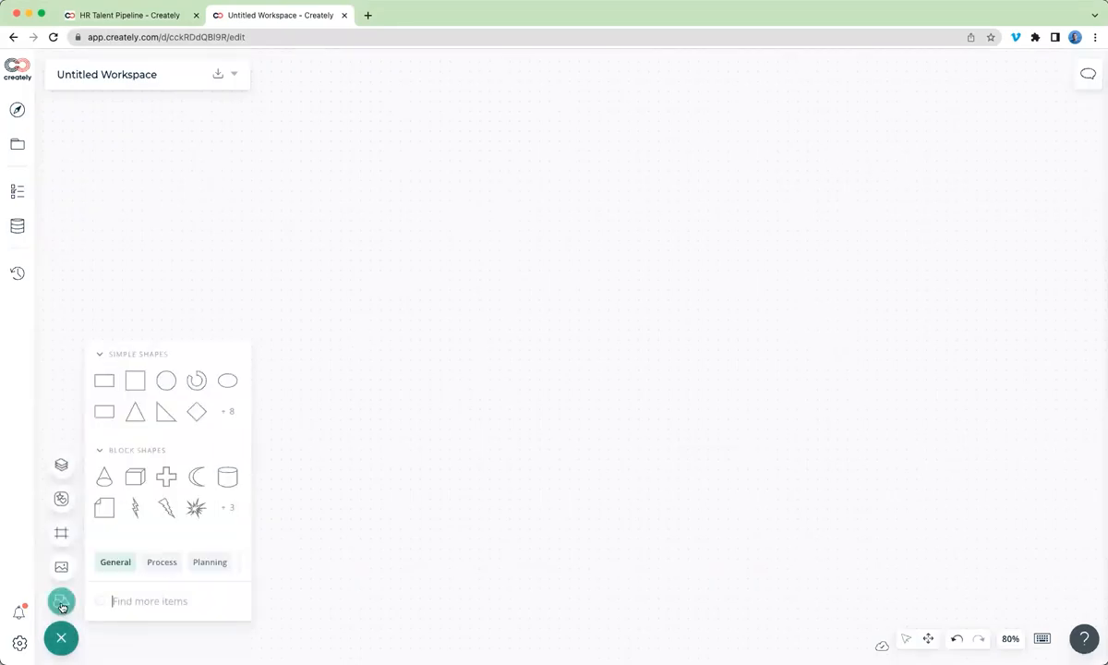
click(60, 536)
drag(506, 230, 505, 201)
drag(714, 288, 559, 272)
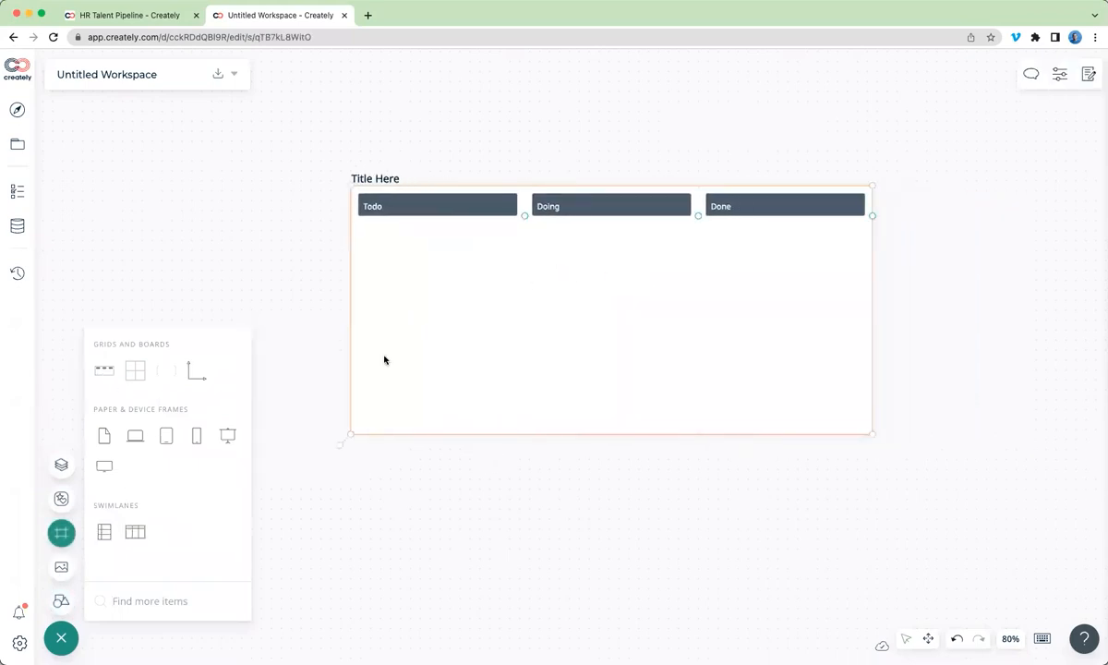
- Add the Common shapes to the shape library and place a task card with ID, title and tags below the Kanban board
click(61, 601)
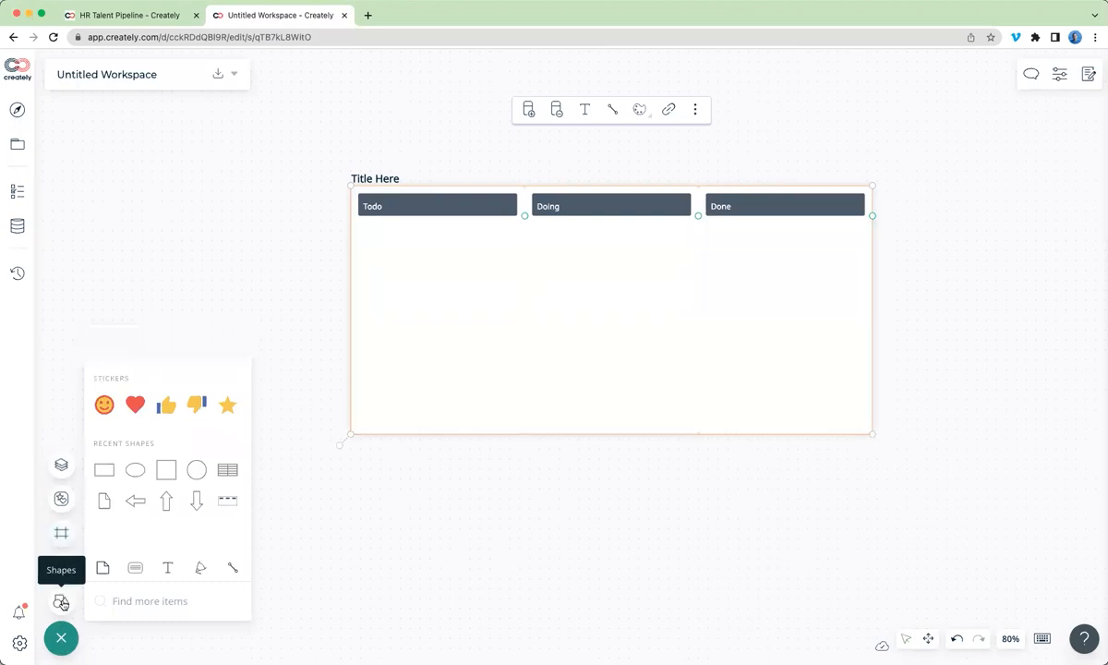
click(104, 541)
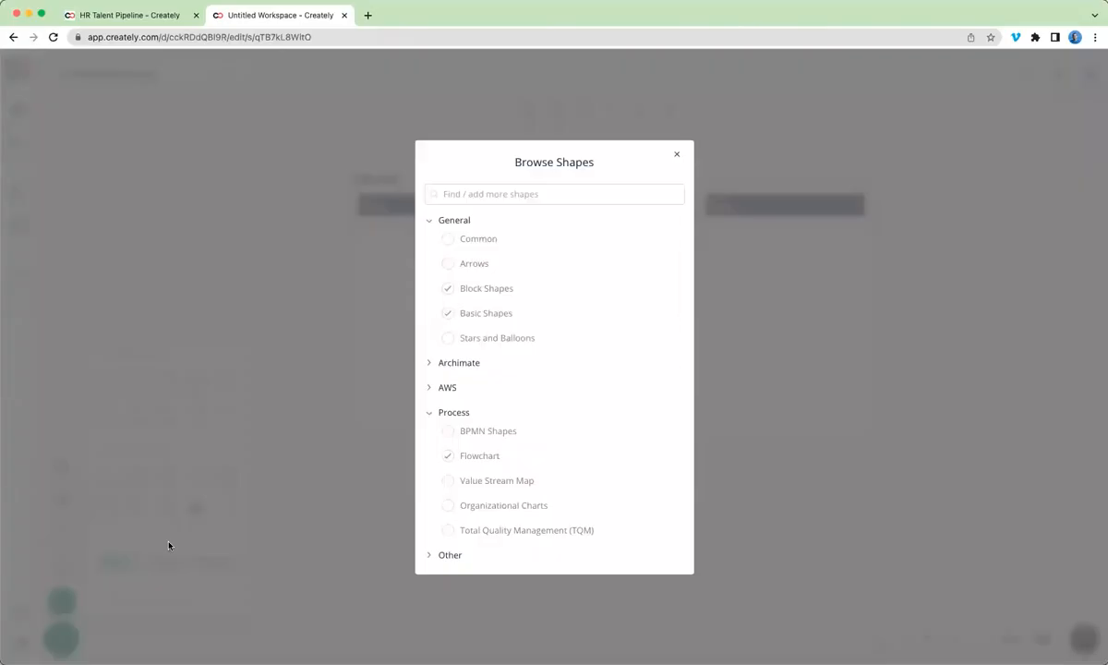
click(675, 155)
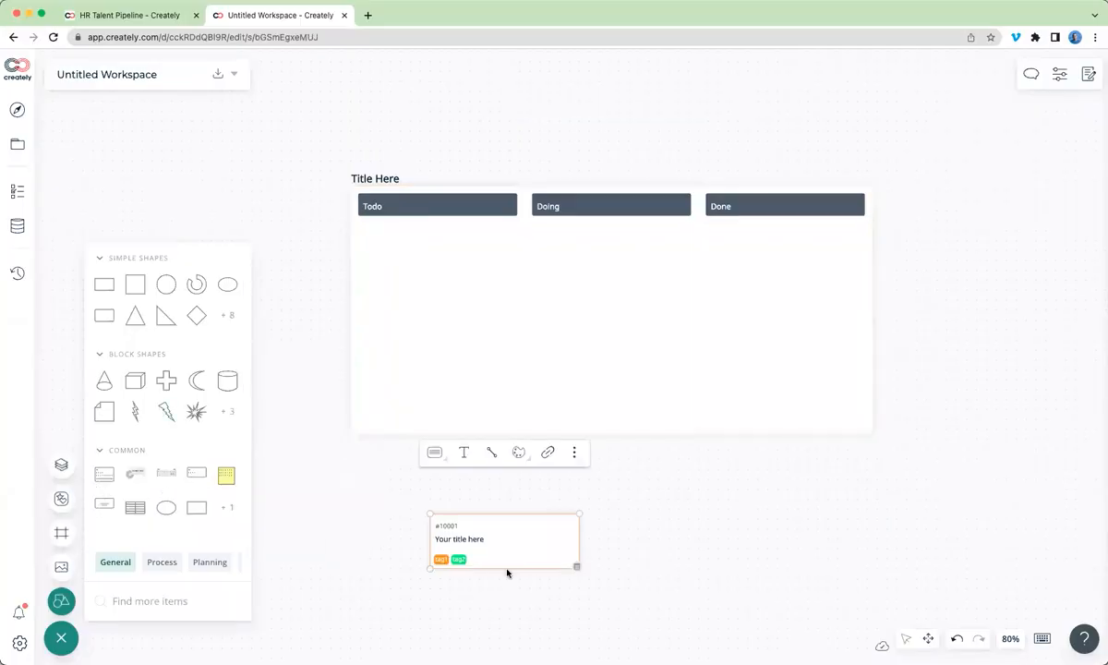
drag(507, 545, 423, 509)
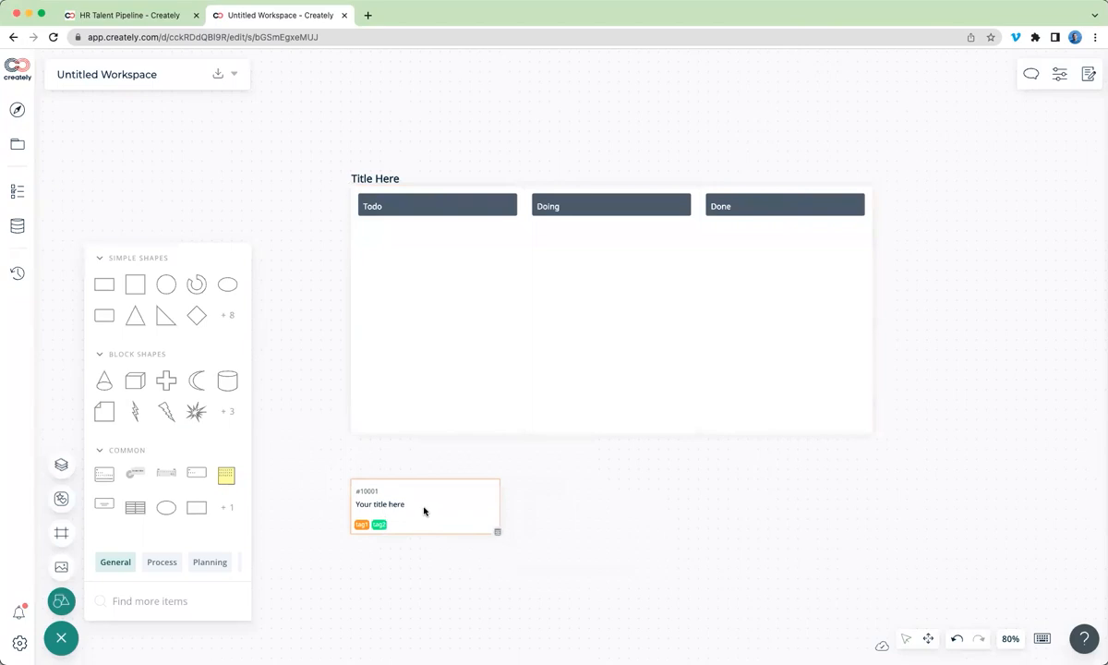
- Save the card's data as a new entity type with database TasksDB and item type Task
click(1088, 75)
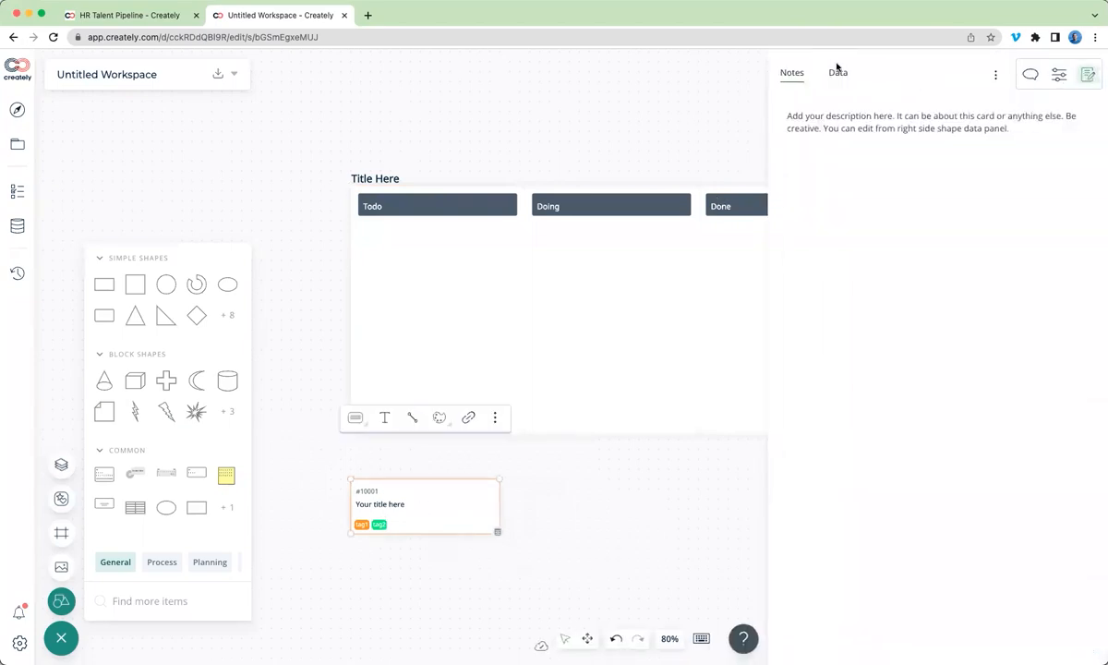
click(837, 74)
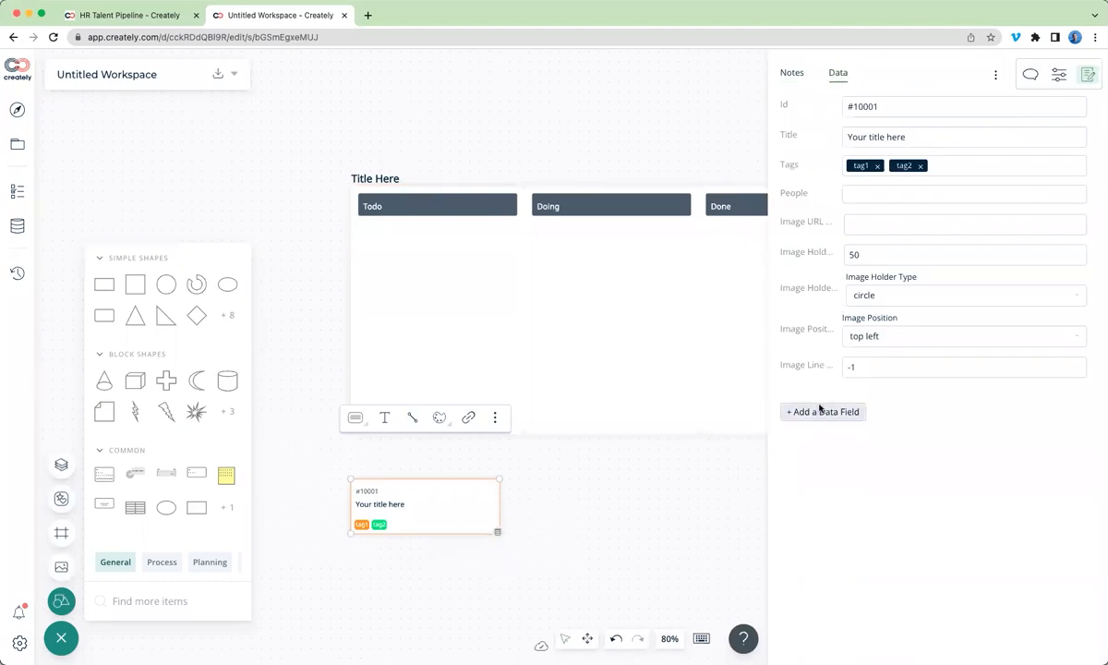
click(996, 75)
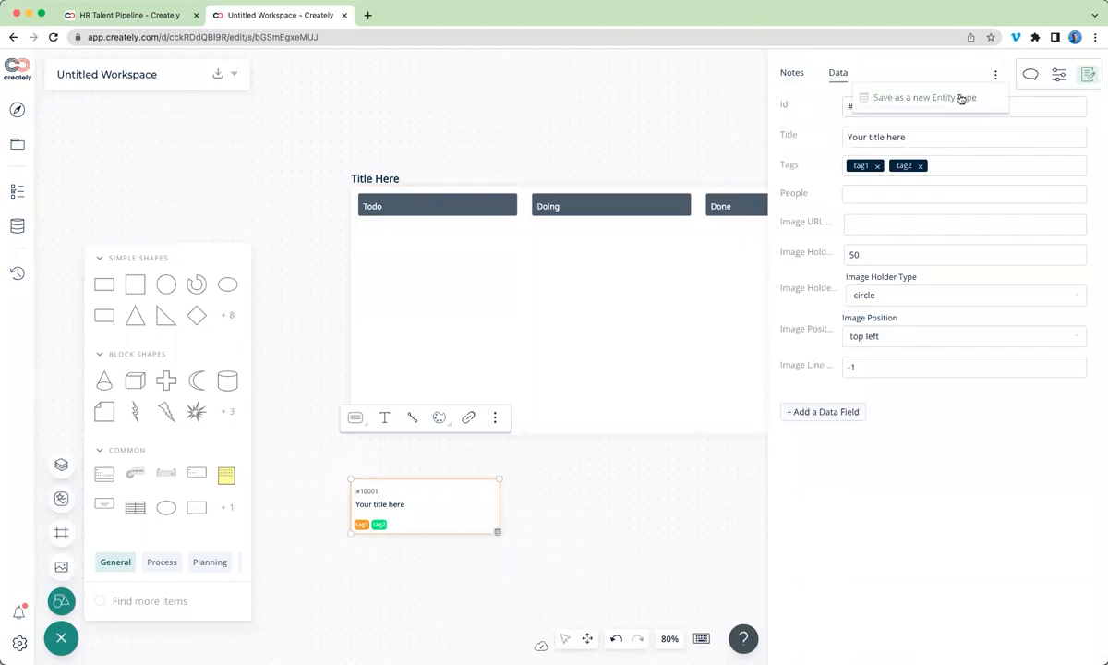
click(960, 97)
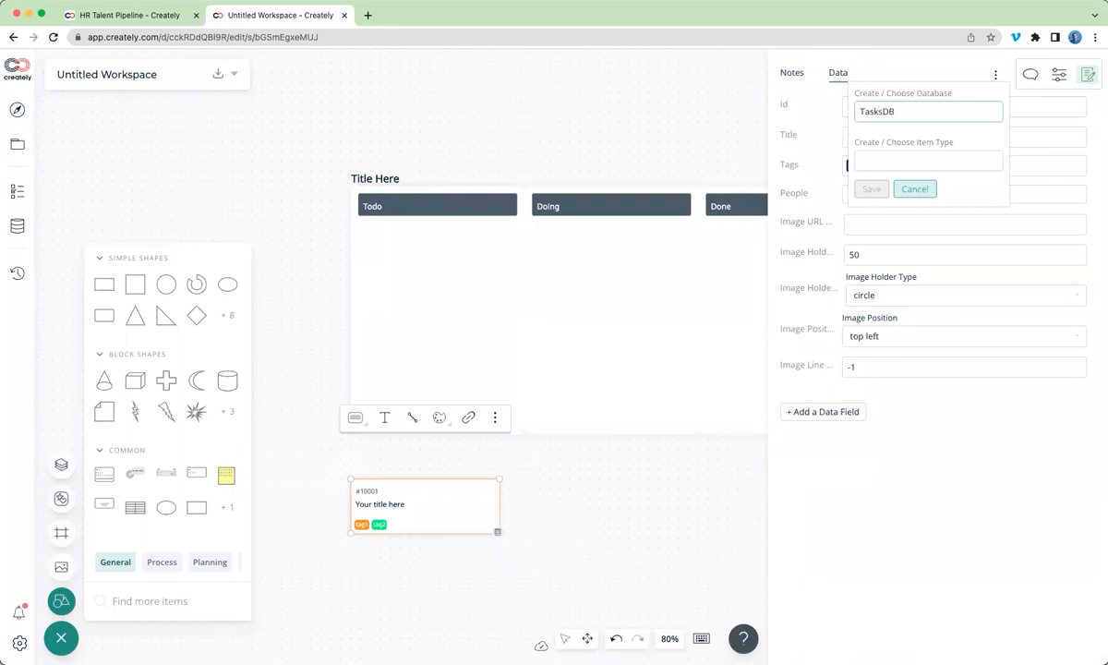
click(878, 161)
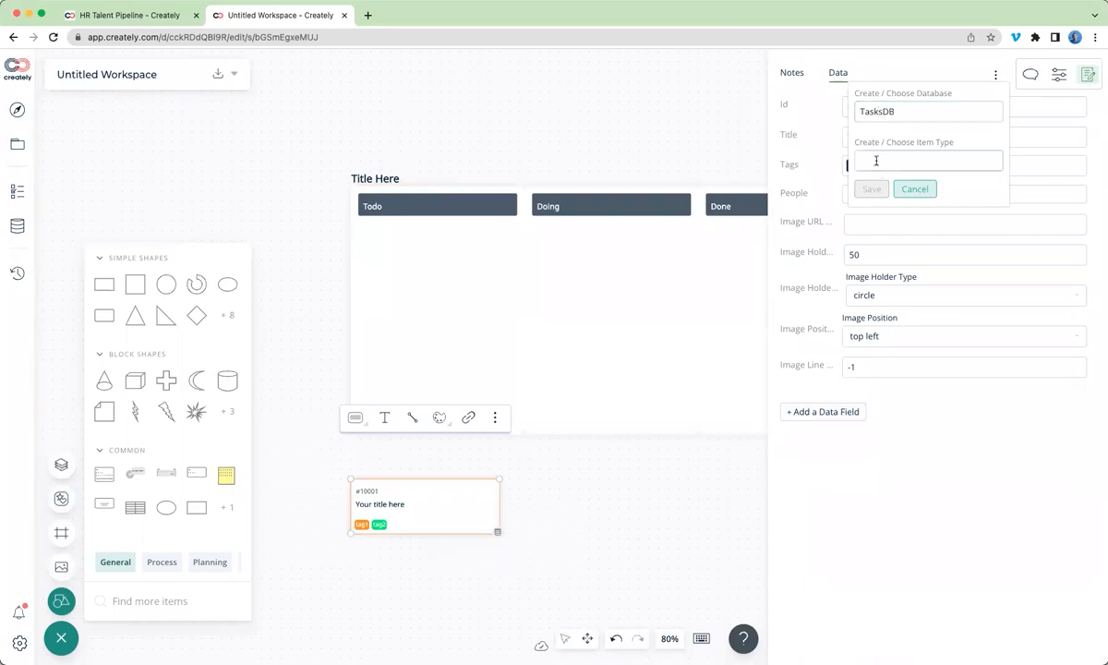
text(Task)
click(869, 189)
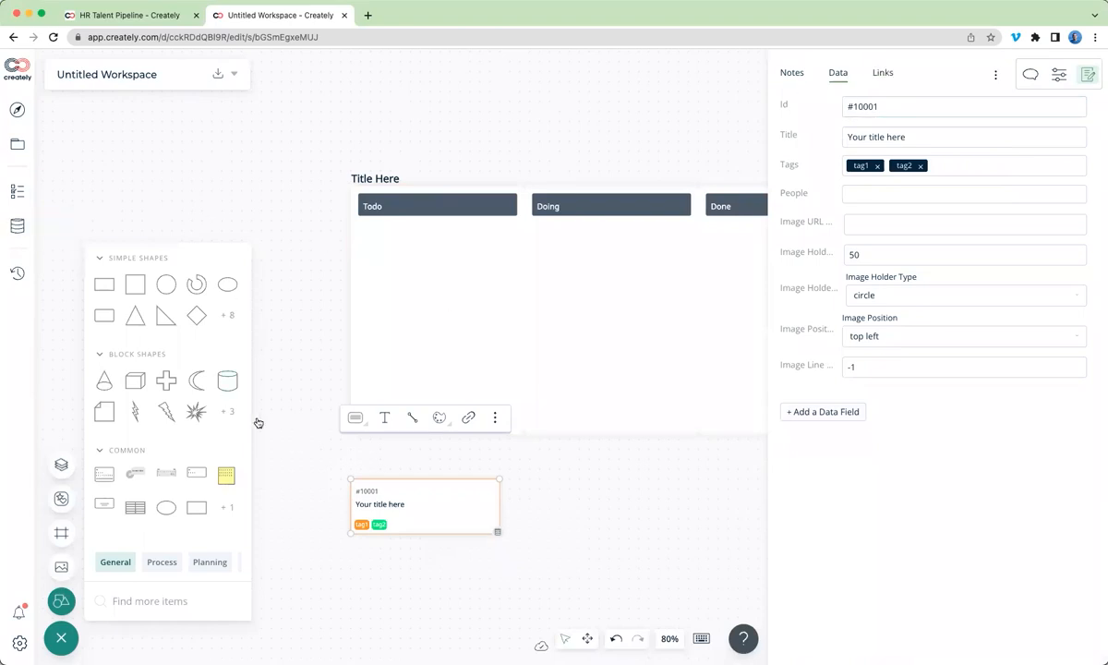
- Place a new Task item from the TasksDB custom database beside the Kanban board and title it Task 2
drag(441, 510, 445, 505)
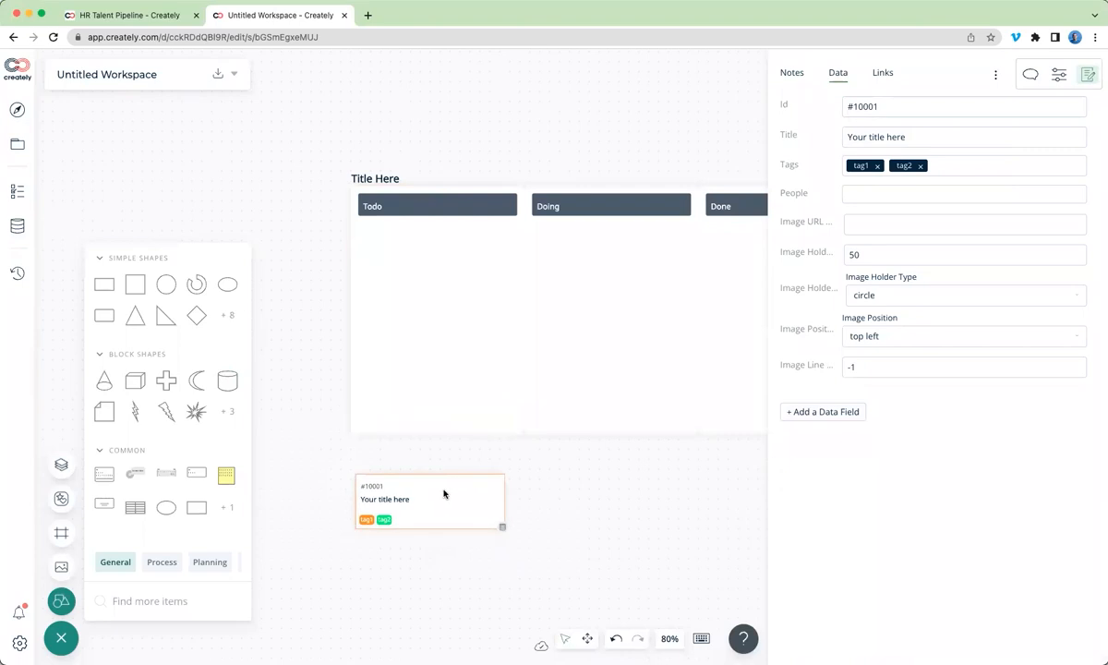
click(62, 603)
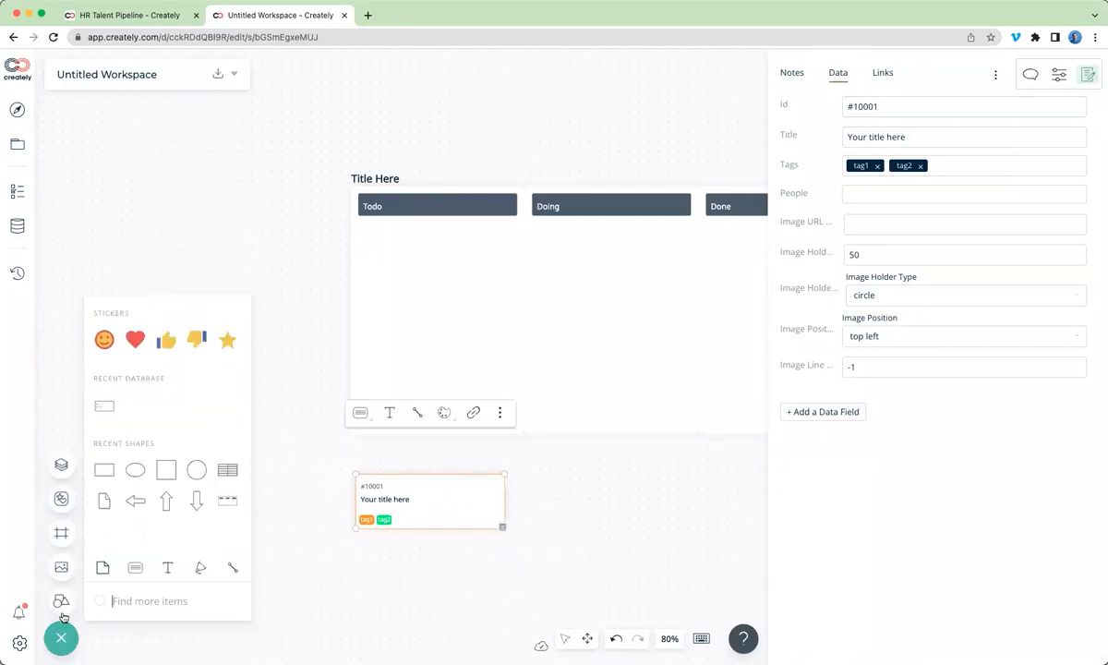
click(62, 602)
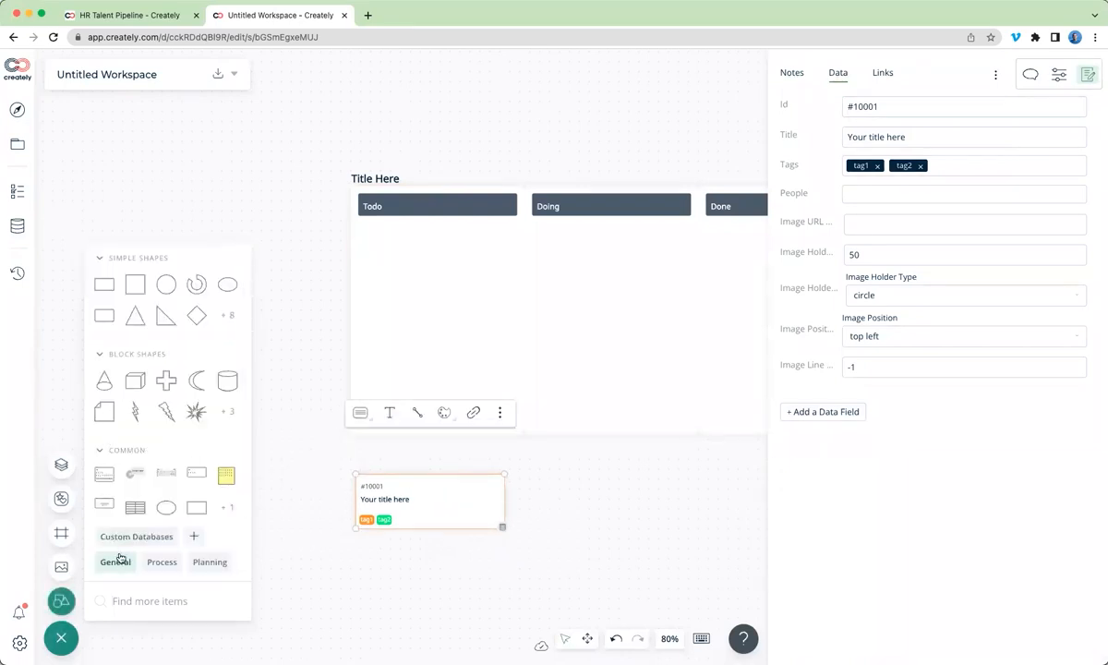
click(117, 537)
drag(117, 515, 236, 335)
double_click(238, 336)
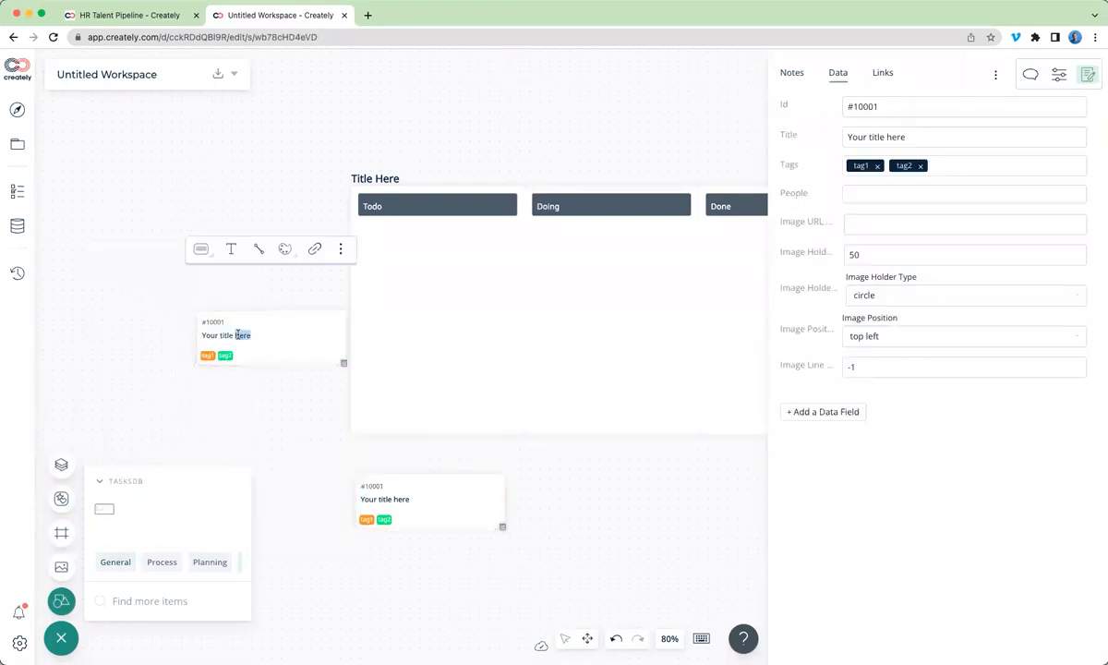
key(super+a)
text(Tas)
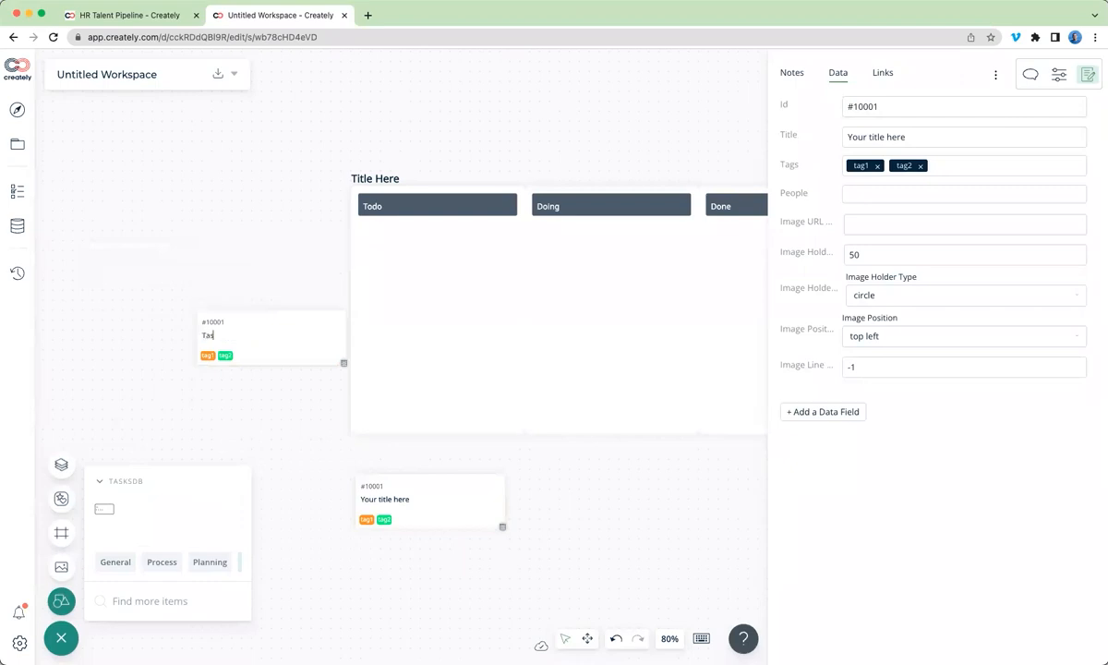
click(158, 198)
- Sort the Task 2 card into Todo and the original card into Doing, with the database list open, and reposition the board
drag(228, 336, 431, 260)
click(19, 224)
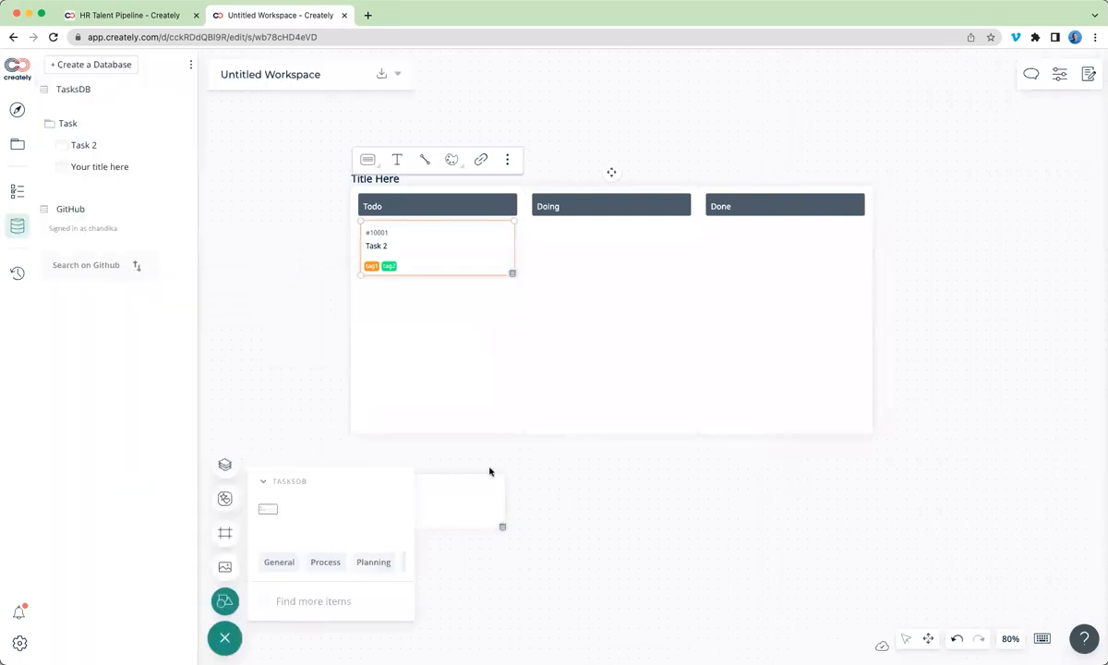
click(490, 487)
drag(480, 484, 579, 289)
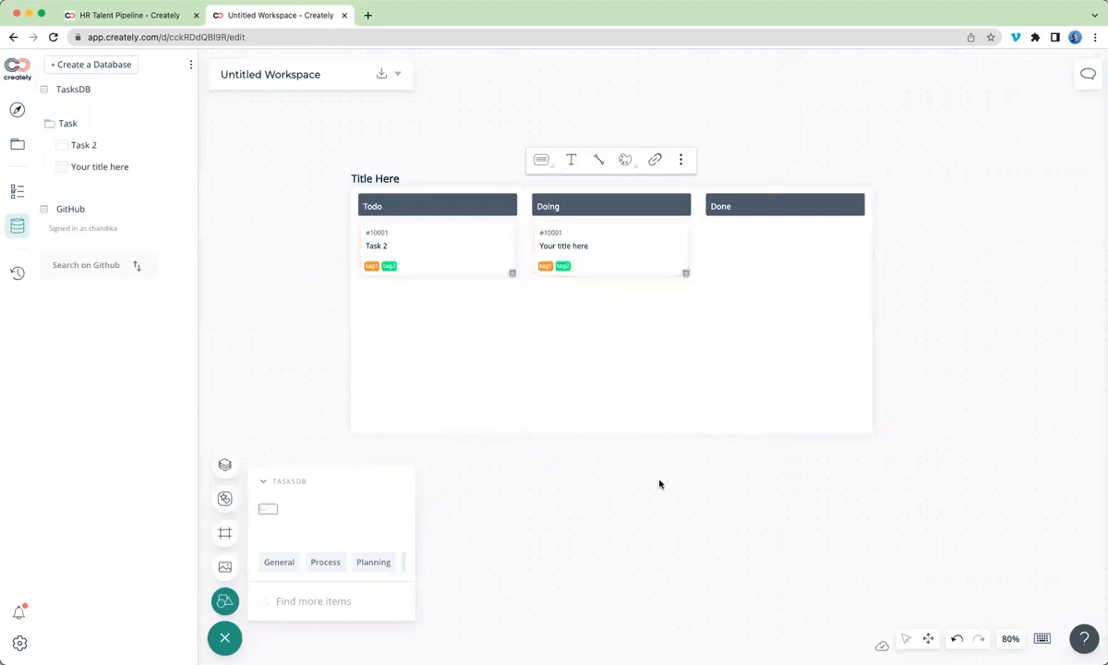
drag(471, 451, 572, 401)
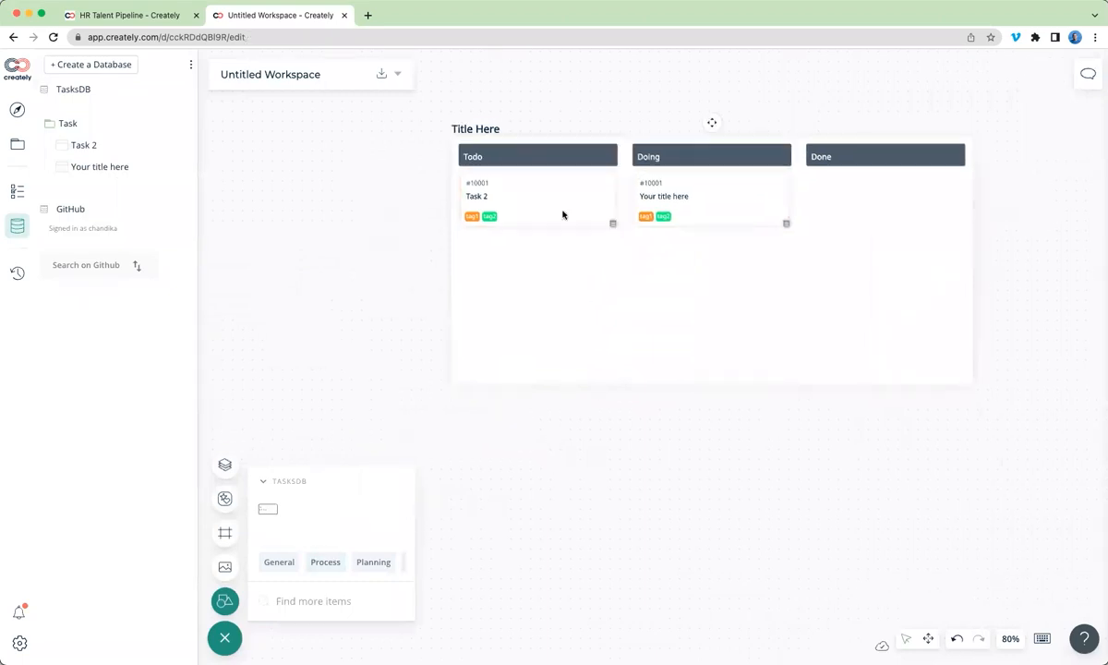
- Place a second Kanban board below the first and add the existing Task 2 item from TasksDB to its Todo column
click(224, 533)
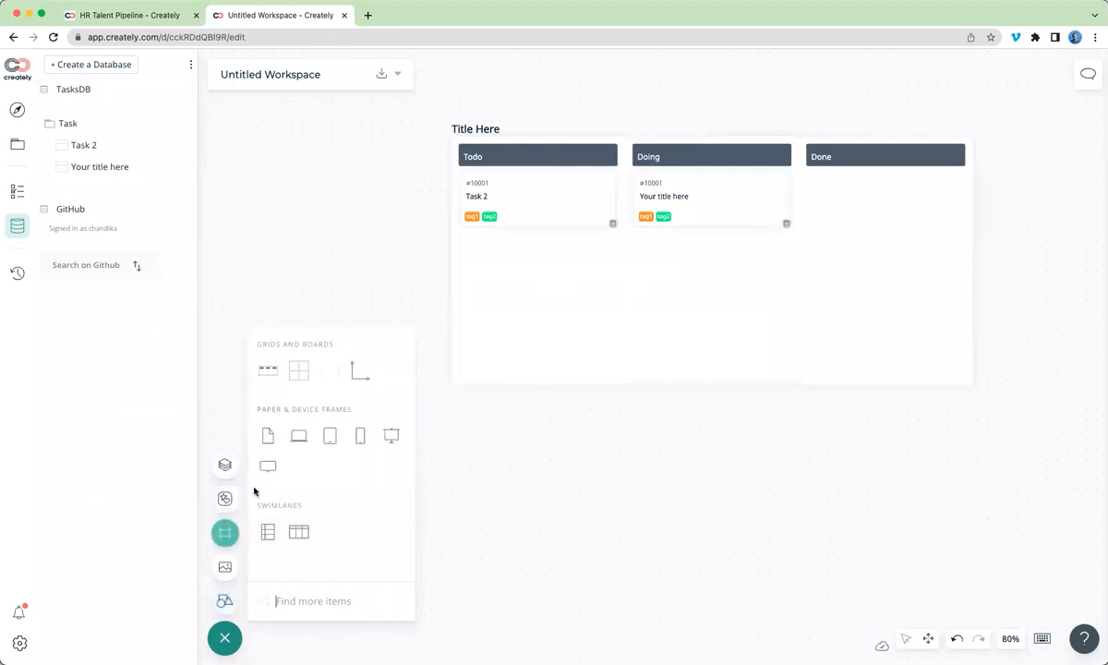
drag(268, 370, 714, 518)
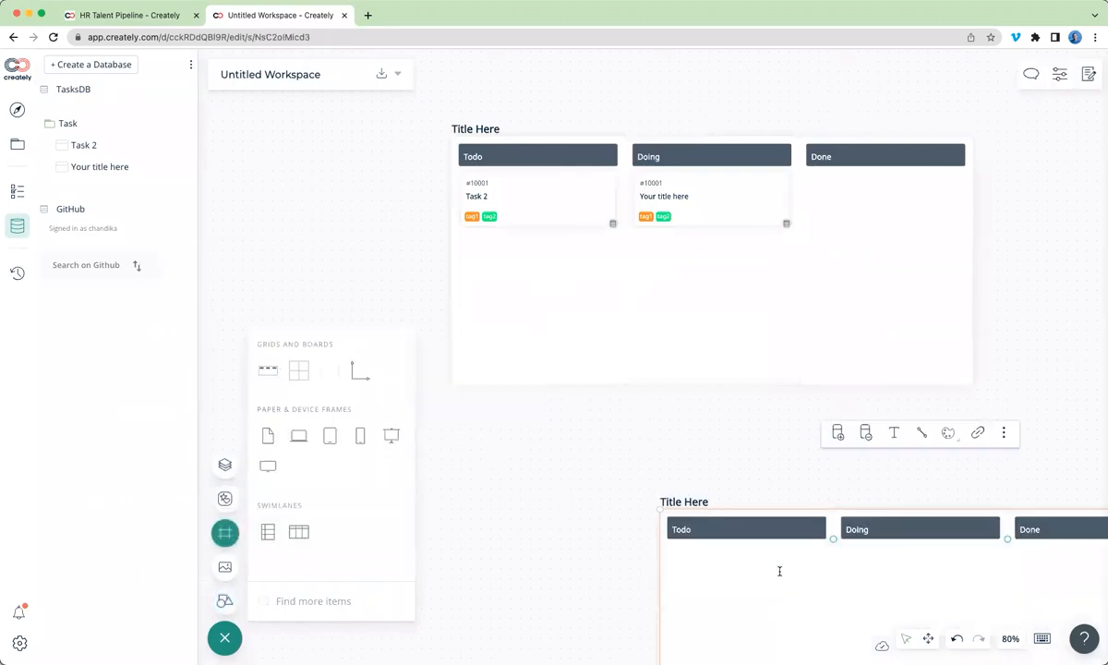
drag(780, 571, 794, 536)
drag(81, 145, 813, 610)
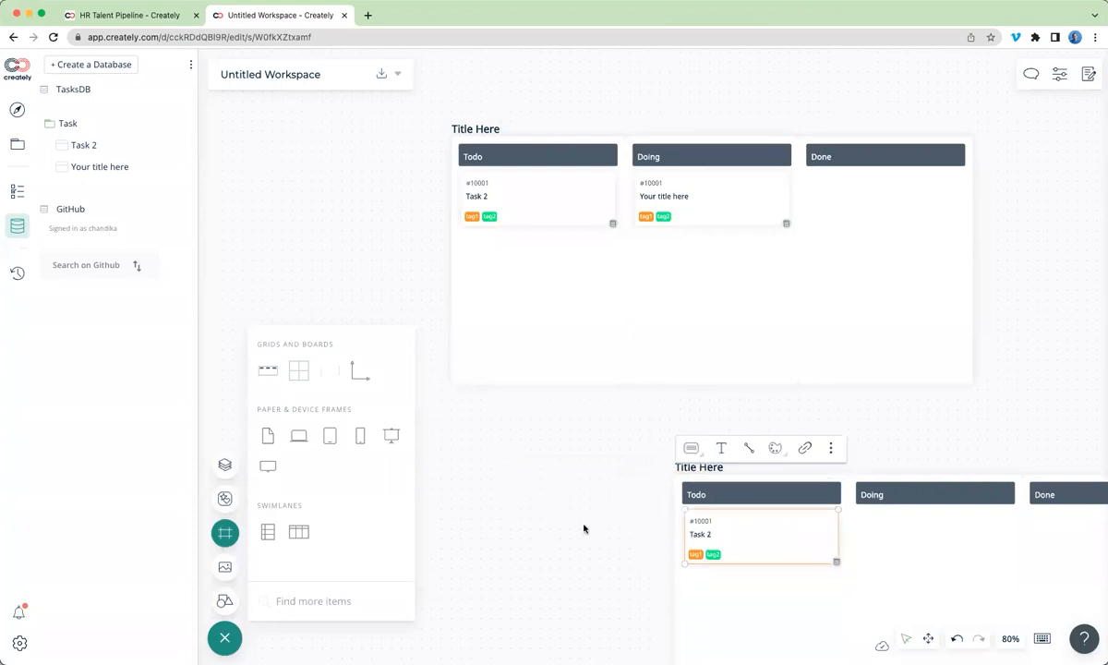
- Move the Task 2 card to the Doing column on the lower Kanban board
scroll(584, 528, right, 3)
scroll(584, 528, down, 2)
scroll(584, 528, right, 2)
scroll(584, 528, down, 1)
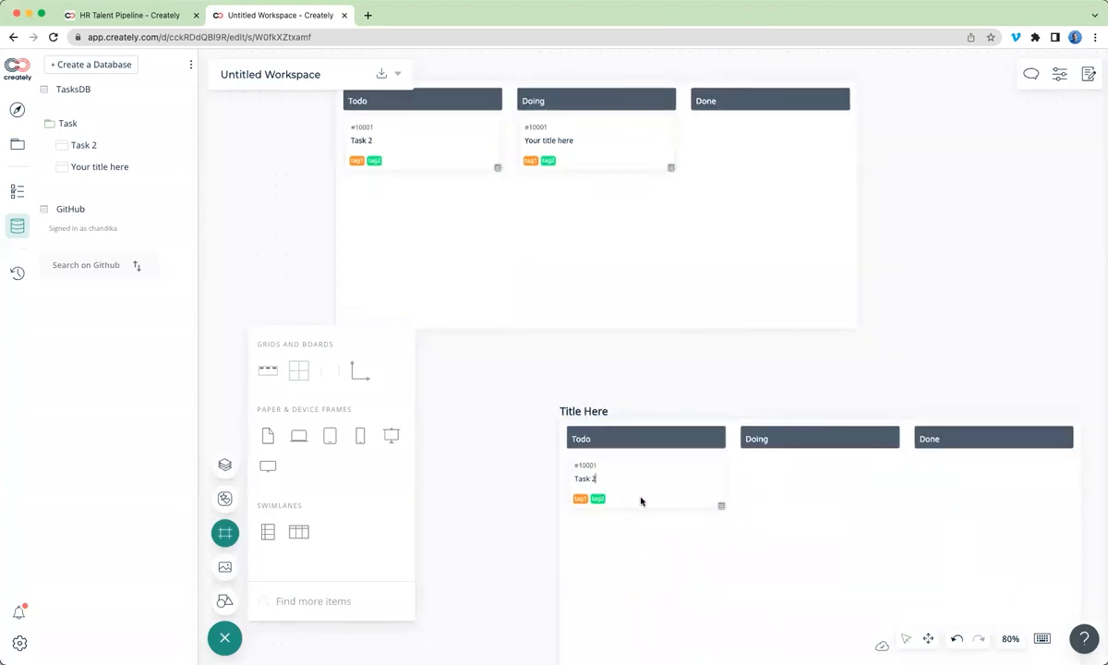
click(485, 493)
drag(657, 478, 969, 531)
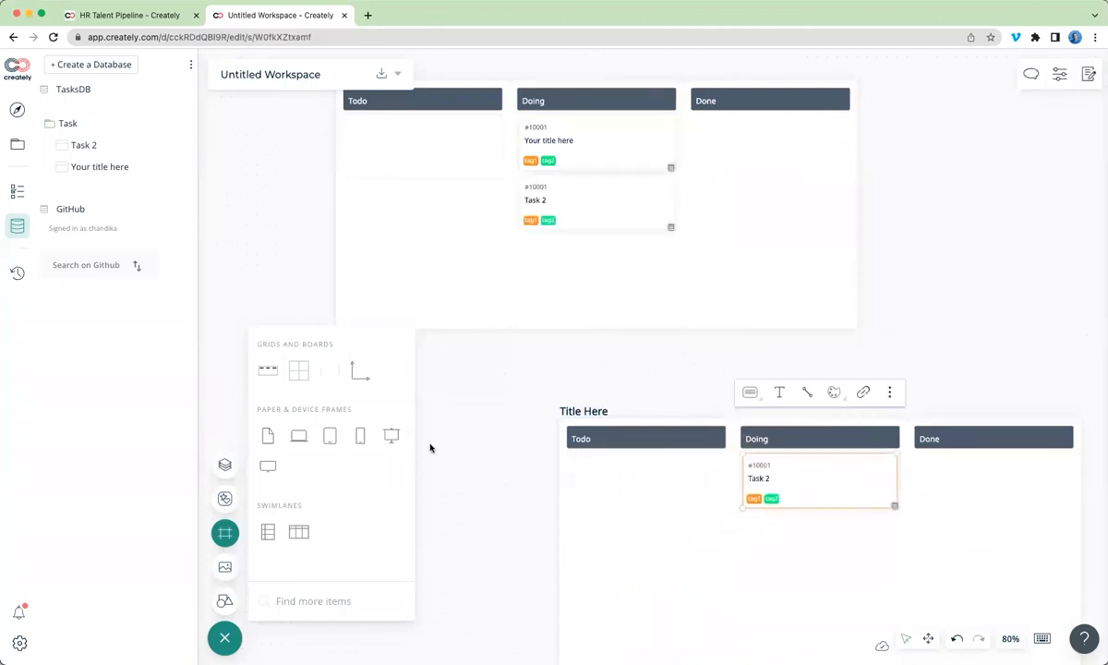
click(500, 398)
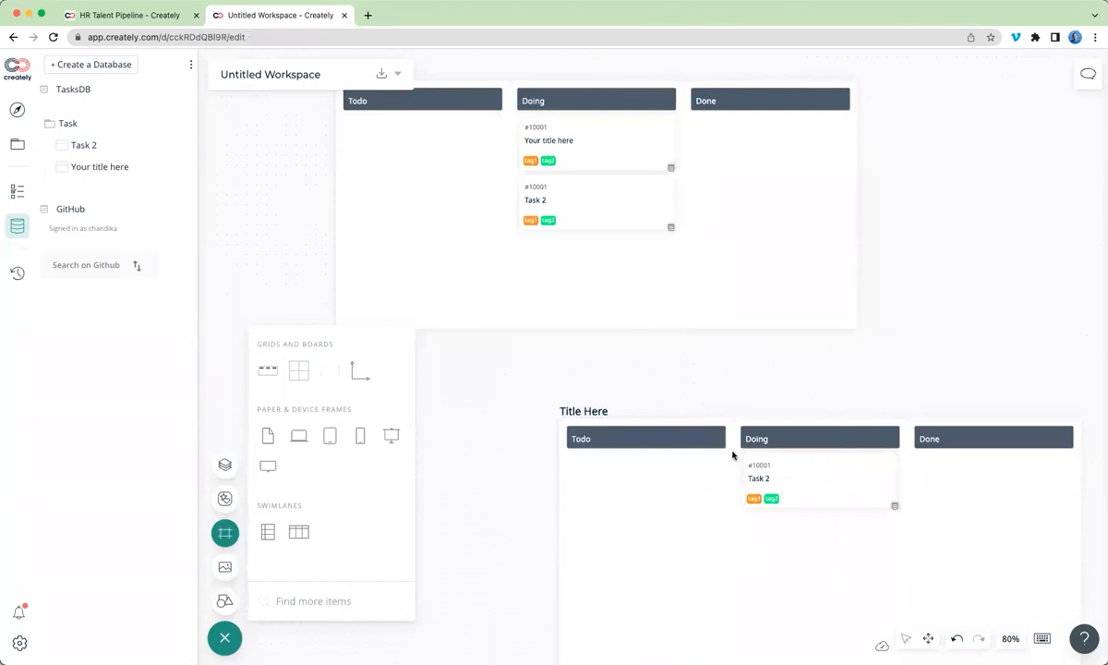
click(818, 406)
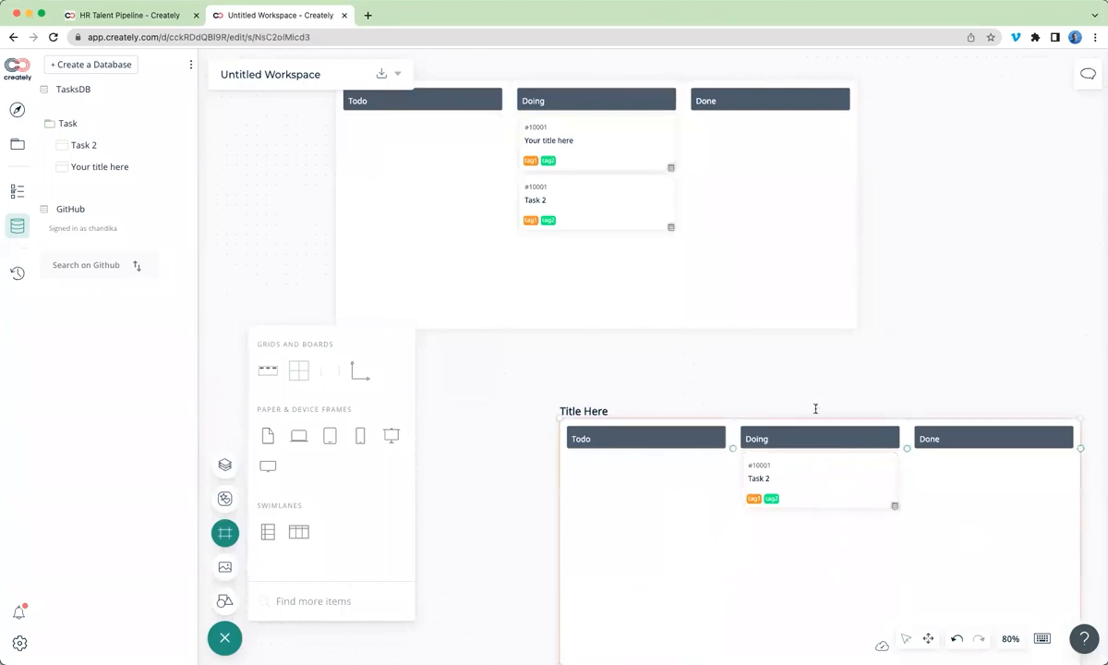
- Add a Task Role data field to the Task 2 card on the lower board
click(786, 481)
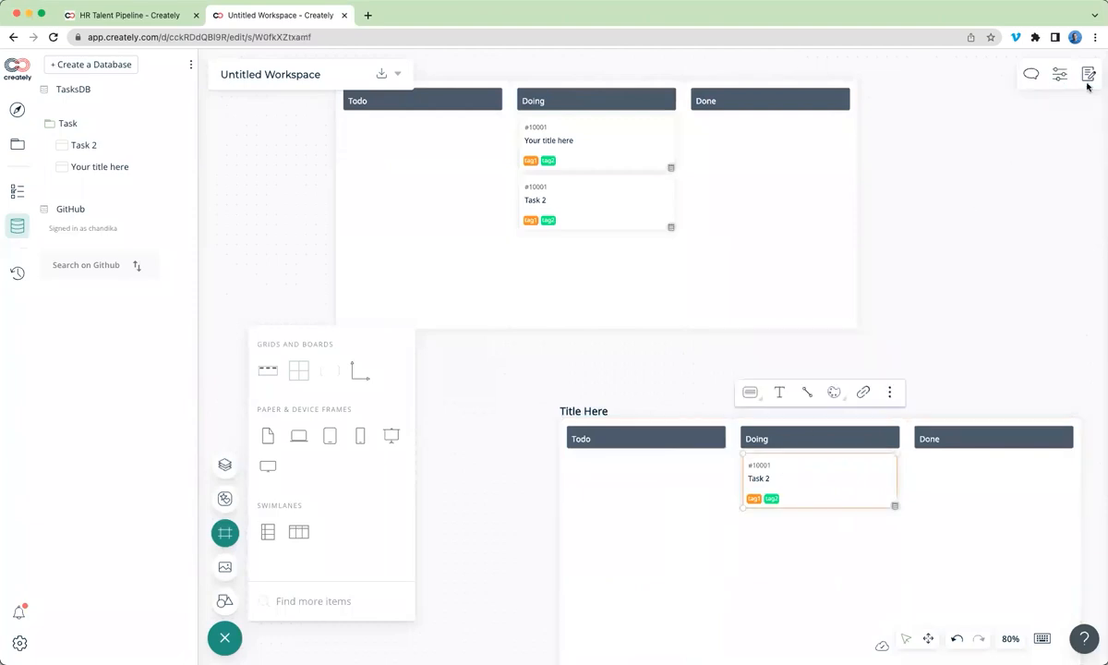
click(1088, 81)
click(745, 466)
click(1086, 79)
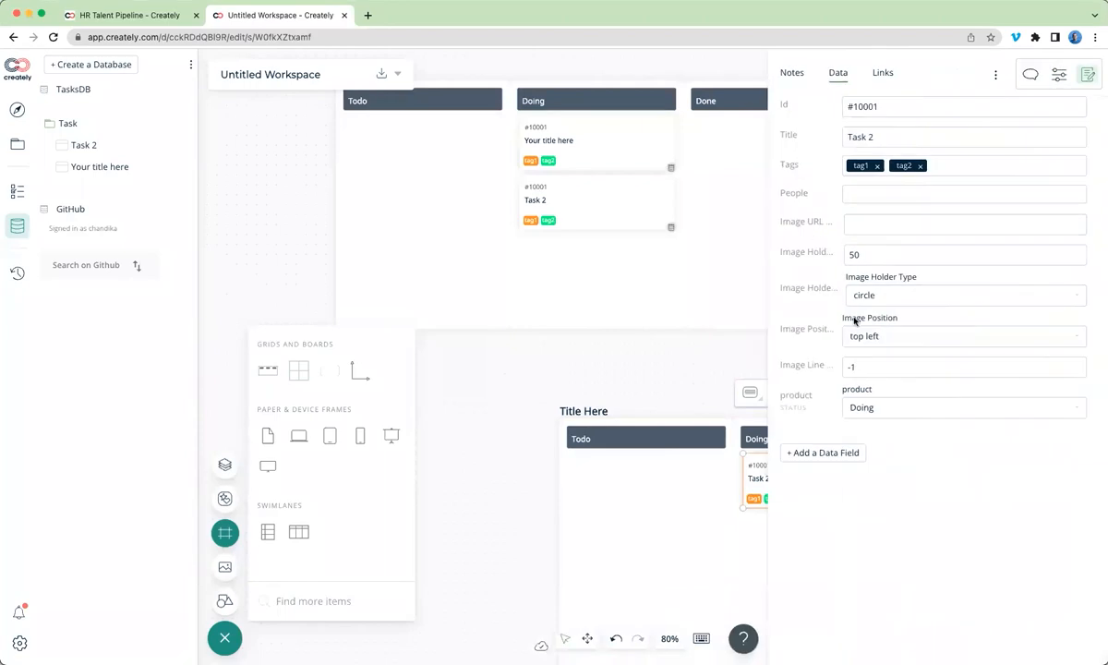
click(805, 454)
click(808, 452)
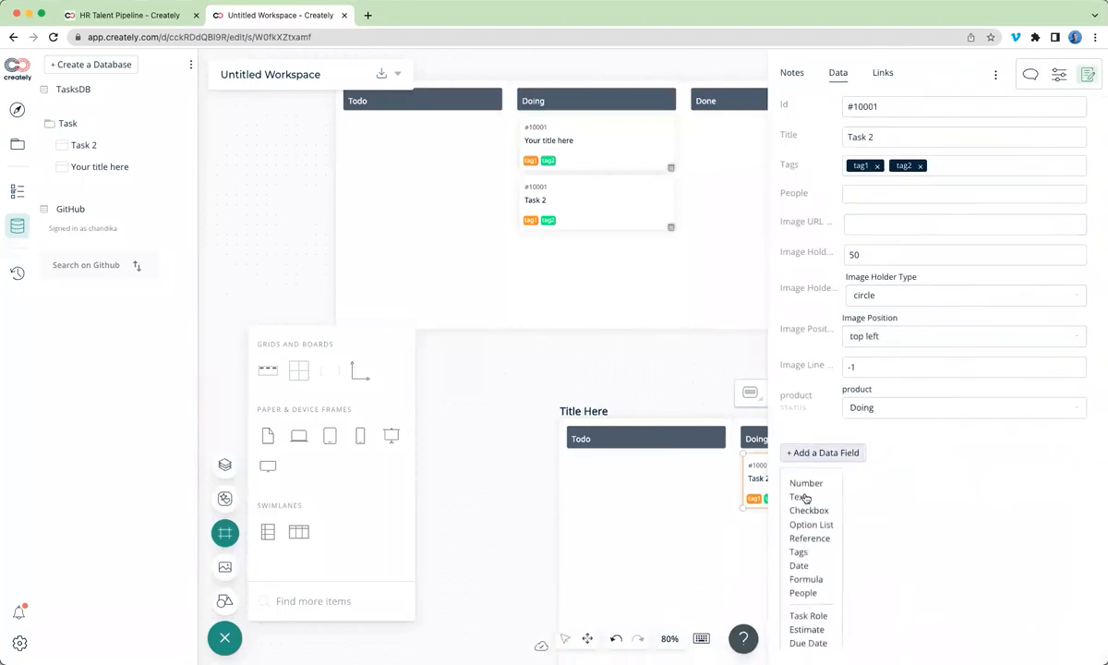
click(806, 623)
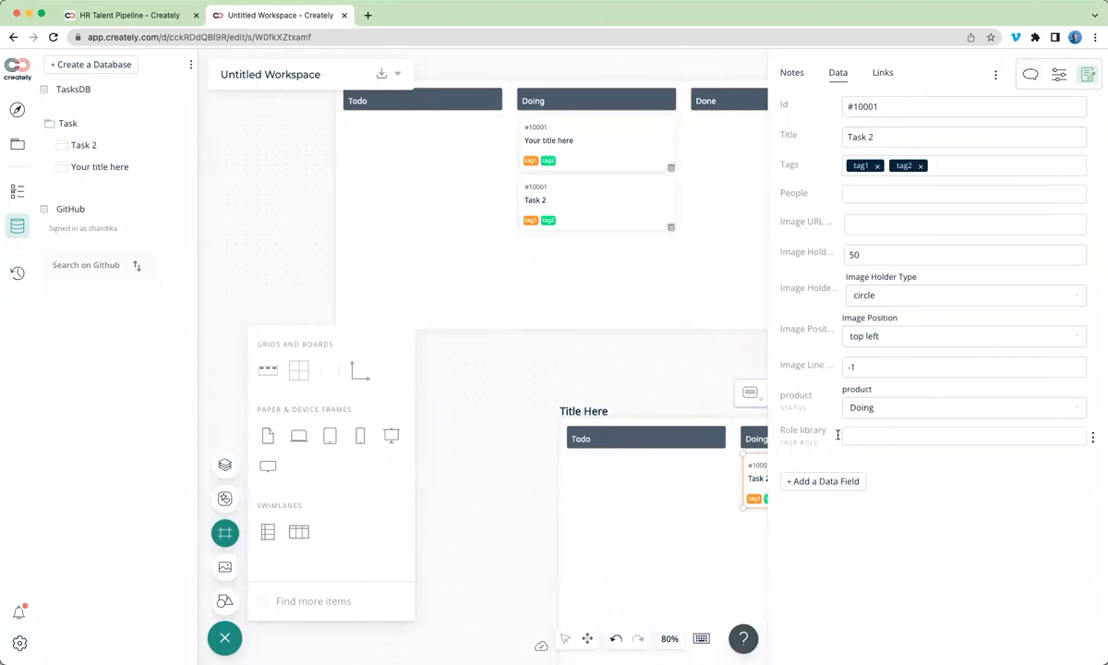
- Rename the role field to Owner and assign the suggested team member to it
double_click(810, 430)
text(Owner)
click(877, 434)
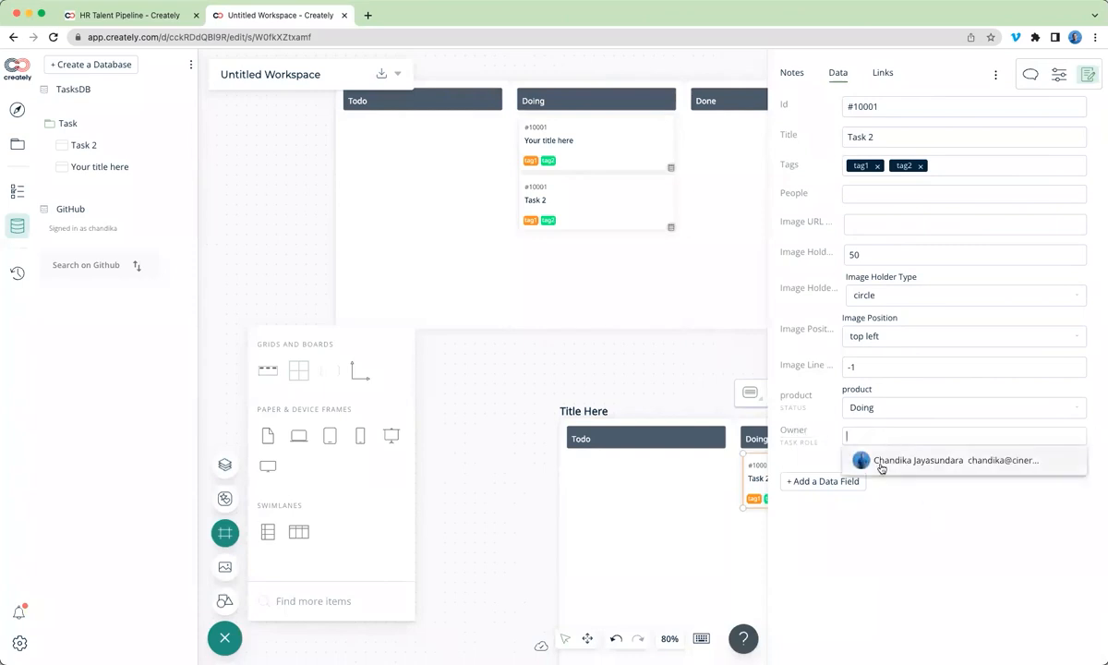
click(881, 460)
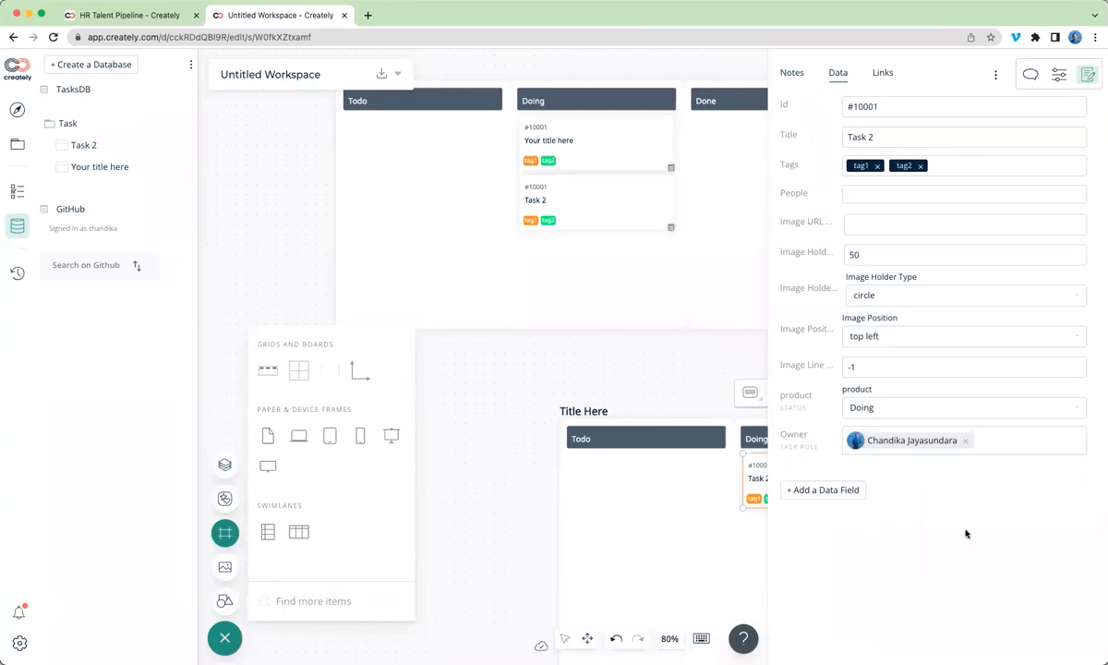
- Open the details of Task 2 from the Test group in the personal task list
click(17, 191)
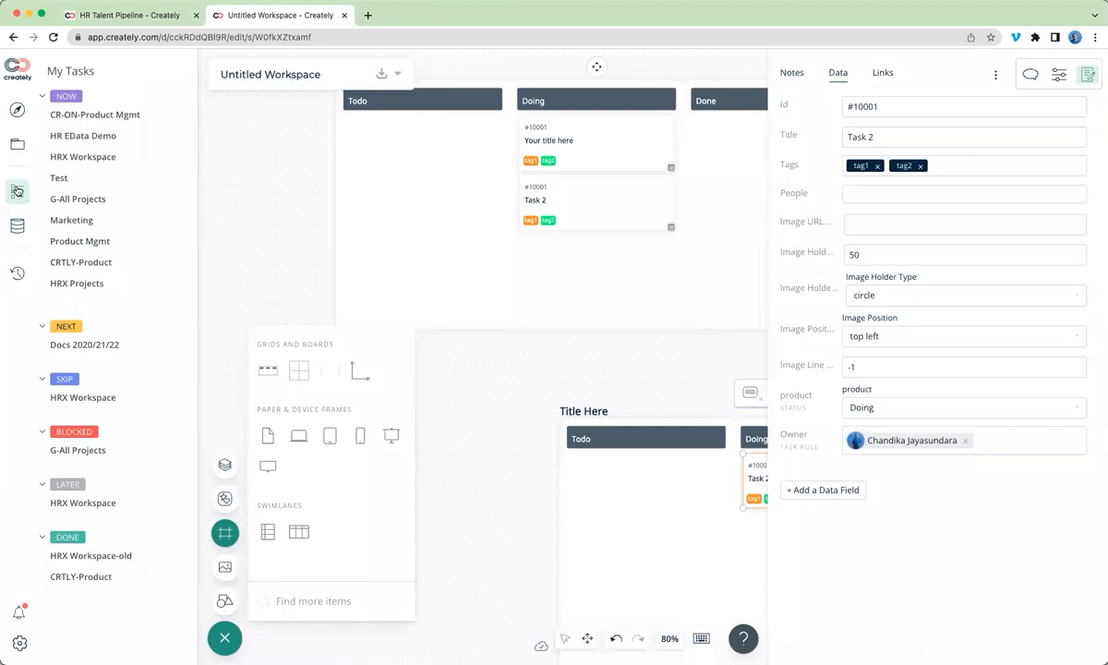
click(61, 178)
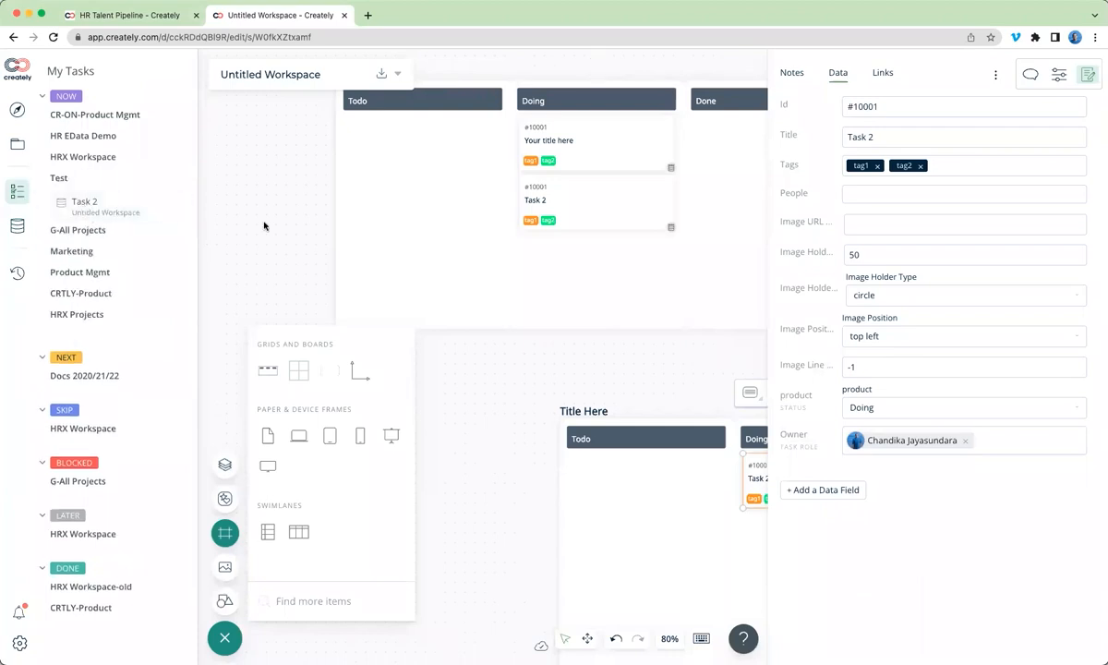
click(231, 188)
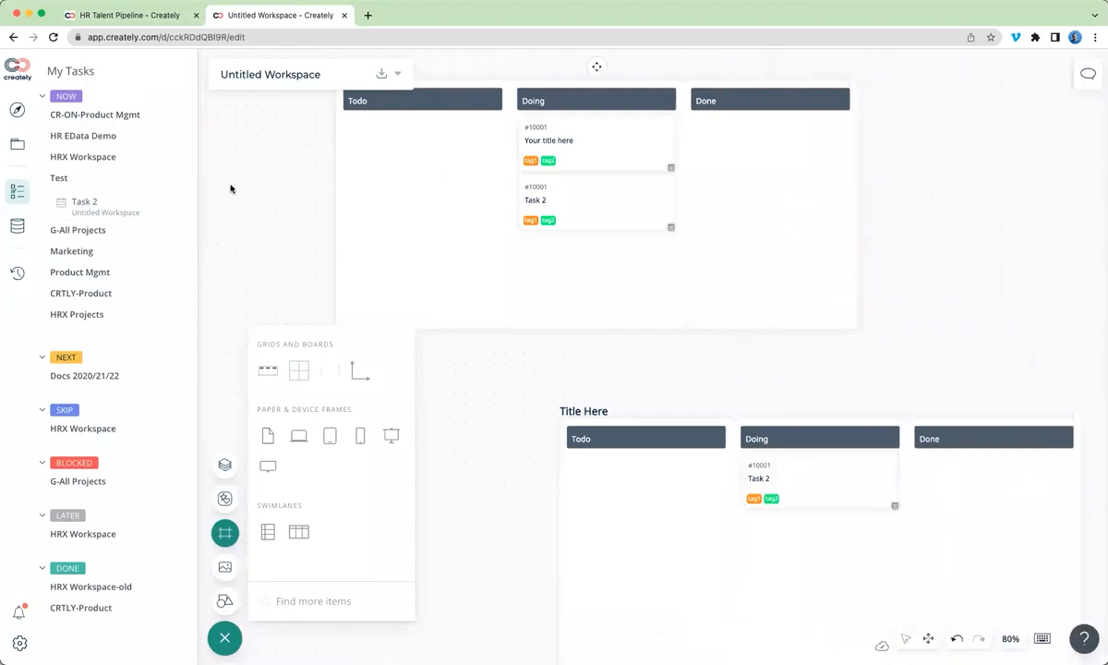
click(101, 196)
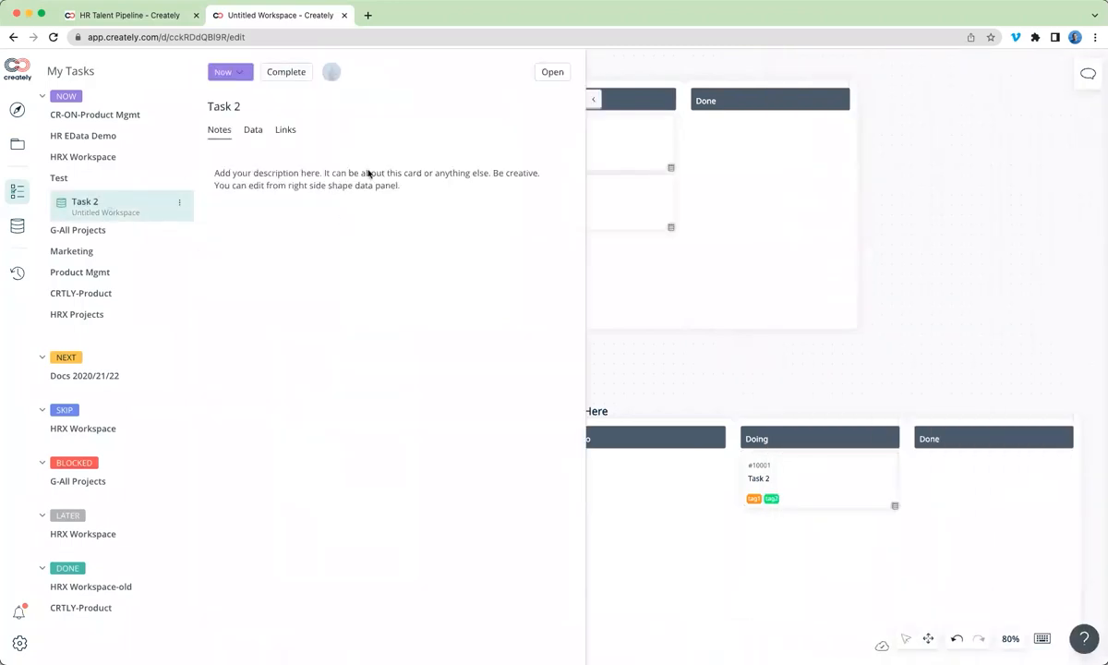
- Set Task 2's personal task status to Skip, mark the task complete, and close the task list
click(245, 73)
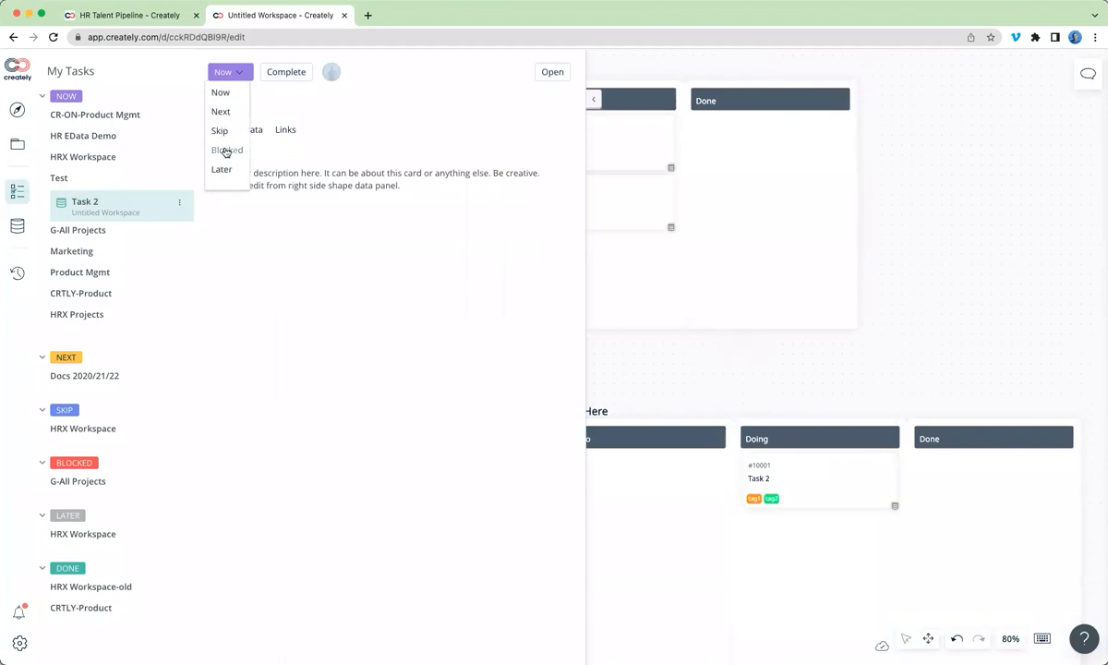
click(219, 134)
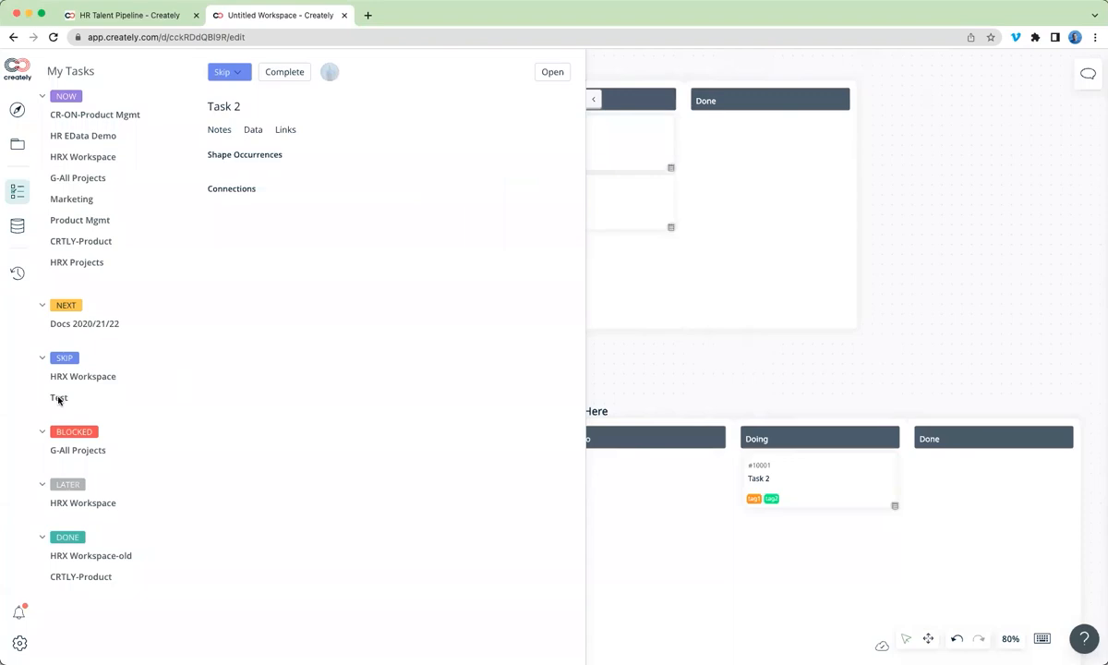
click(266, 72)
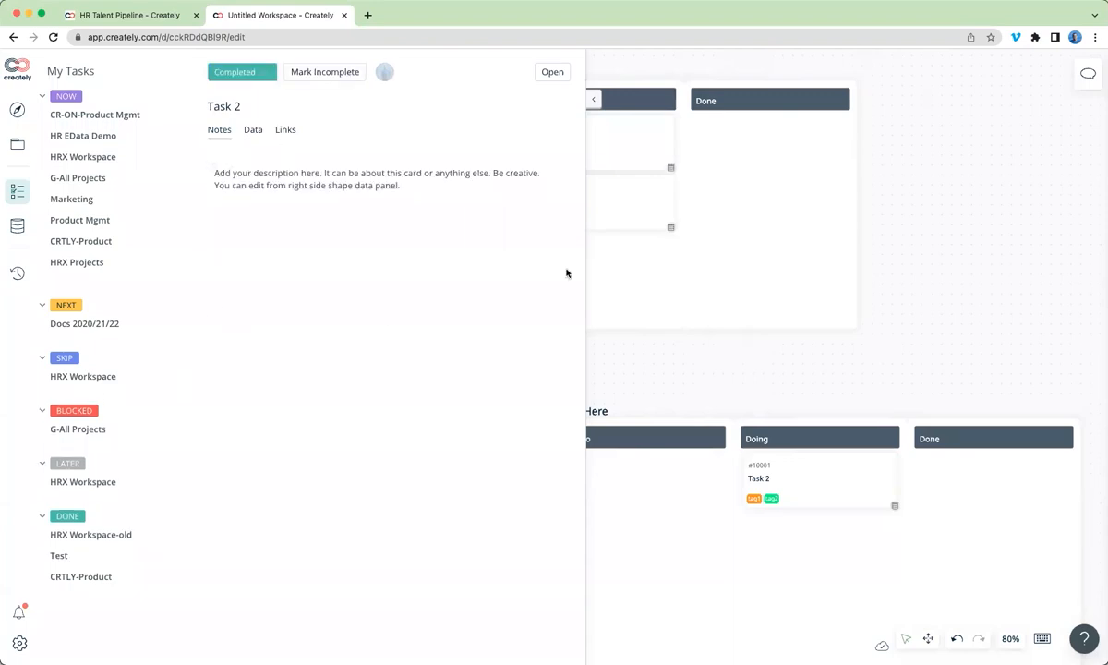
click(18, 191)
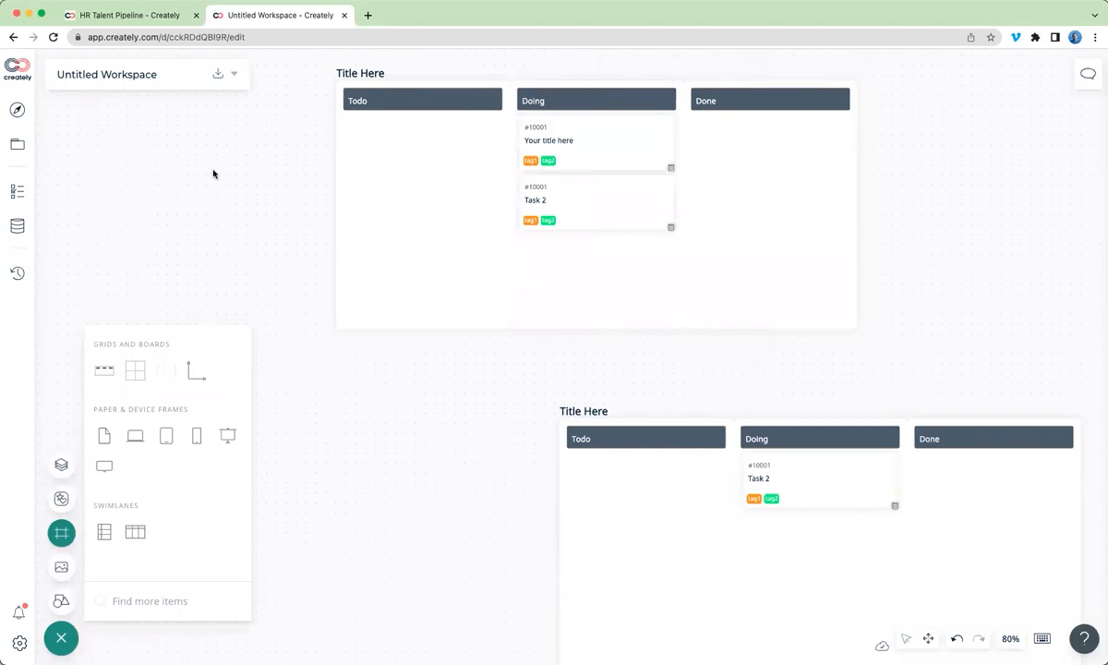
- Align the lower Kanban board directly beneath the upper one and close the shape library
scroll(213, 173, up, 1)
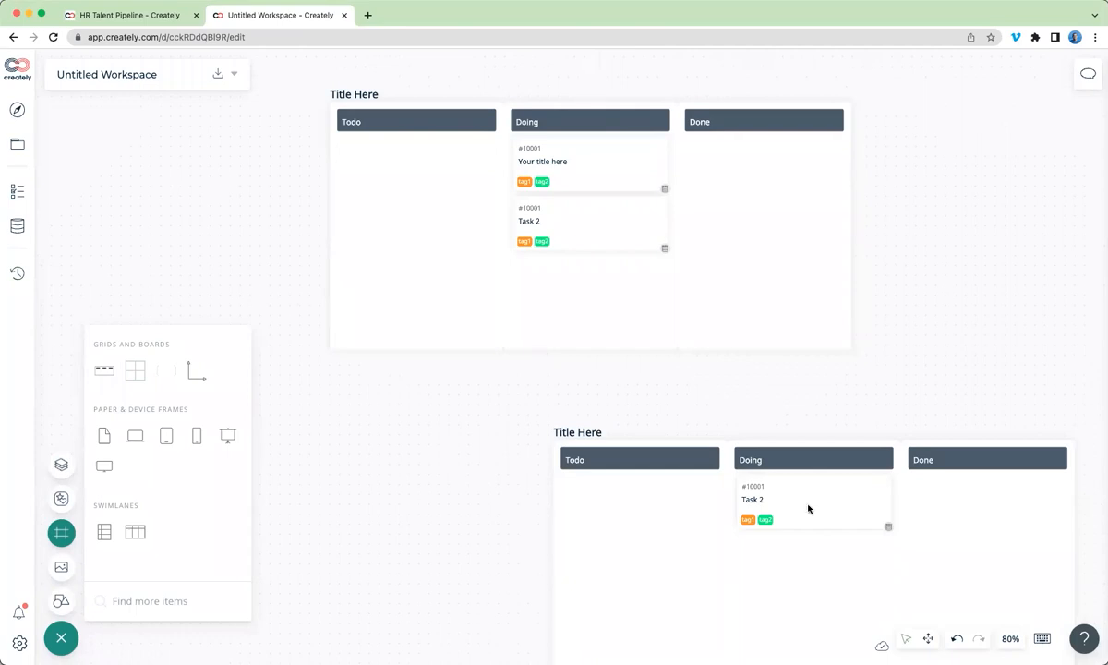
click(811, 430)
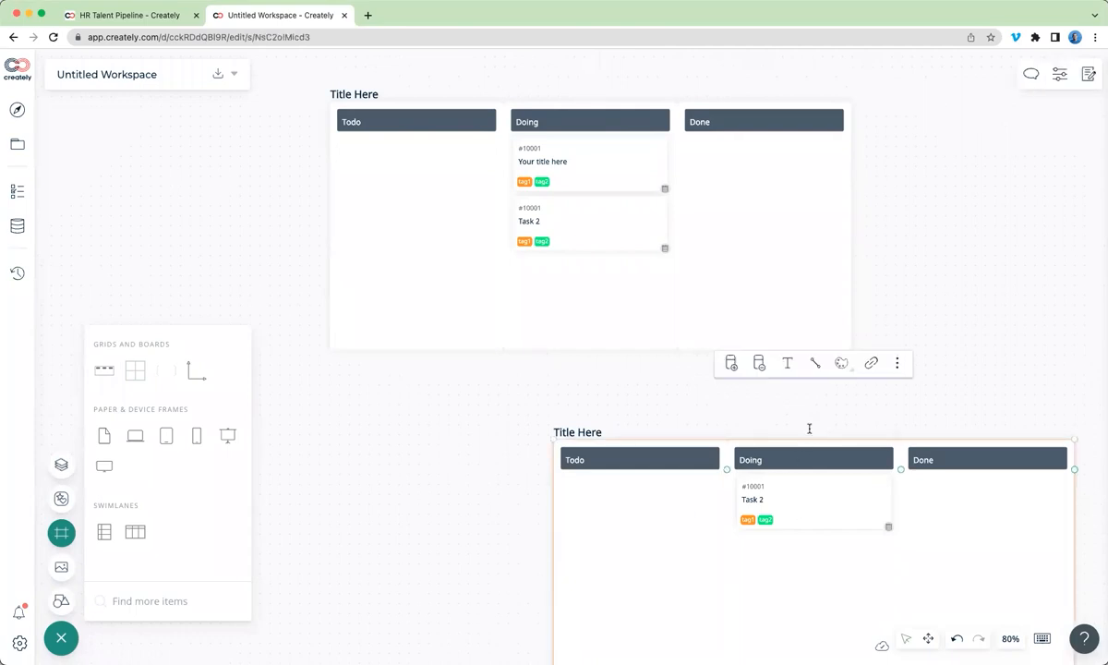
drag(933, 565, 705, 527)
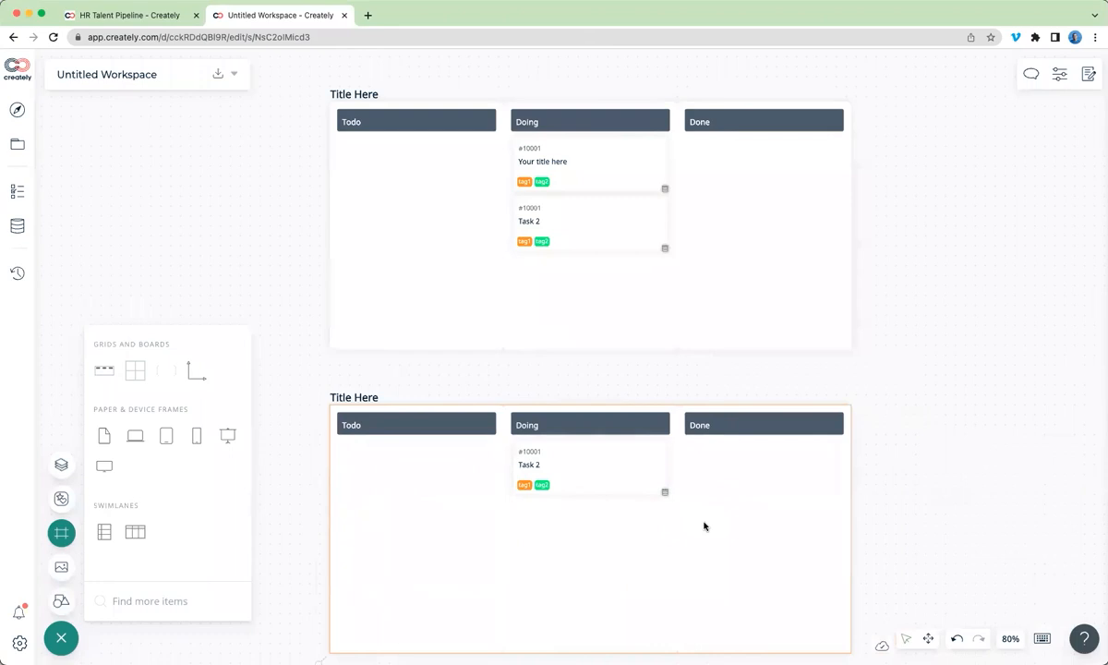
click(1018, 486)
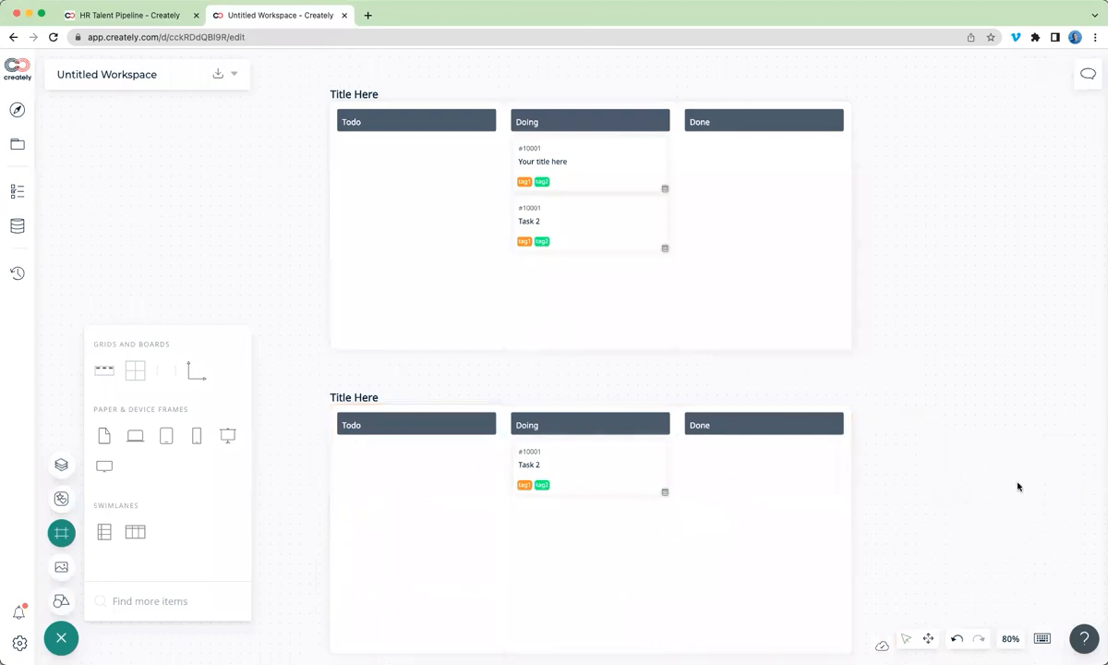
click(61, 639)
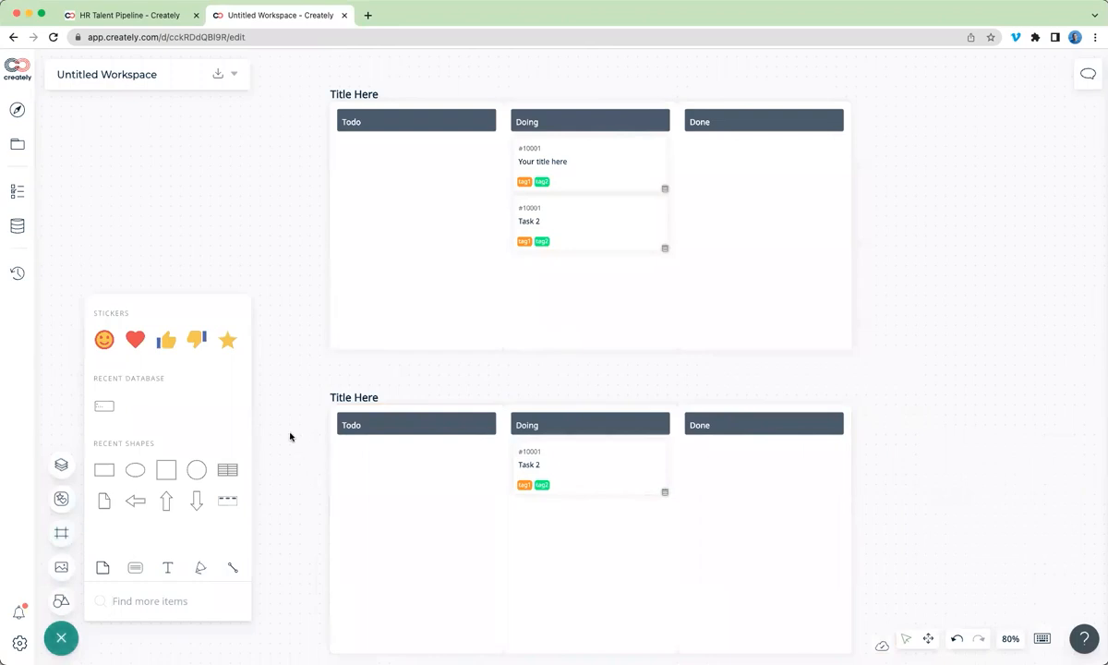
click(69, 641)
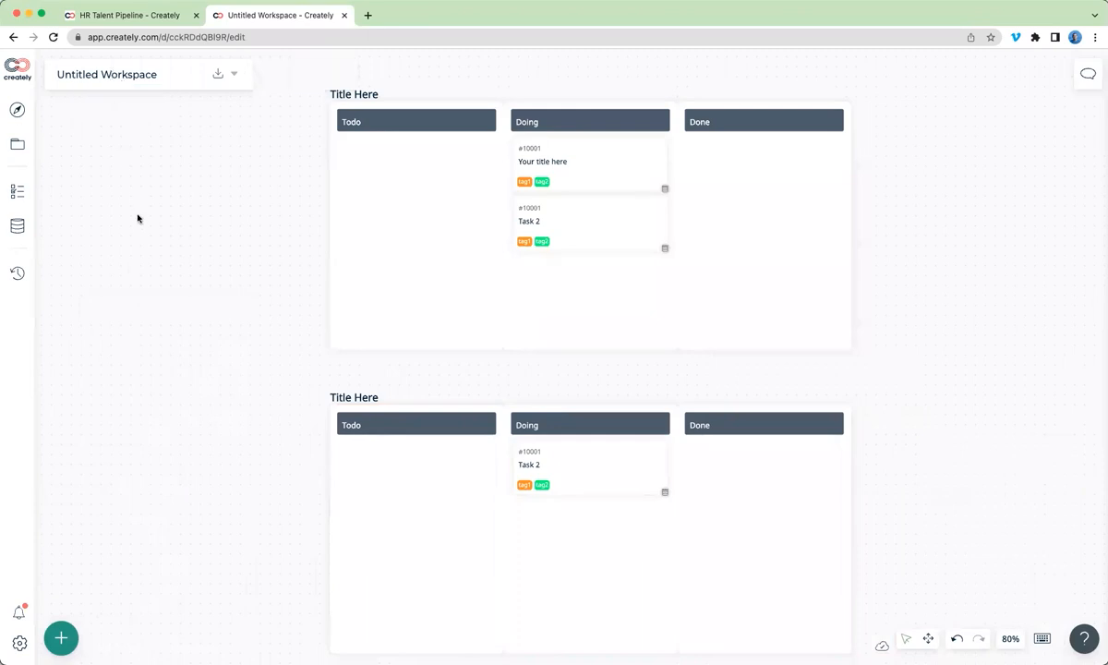
- Open the Introduction workspace from the HRX Workspace folder
click(17, 111)
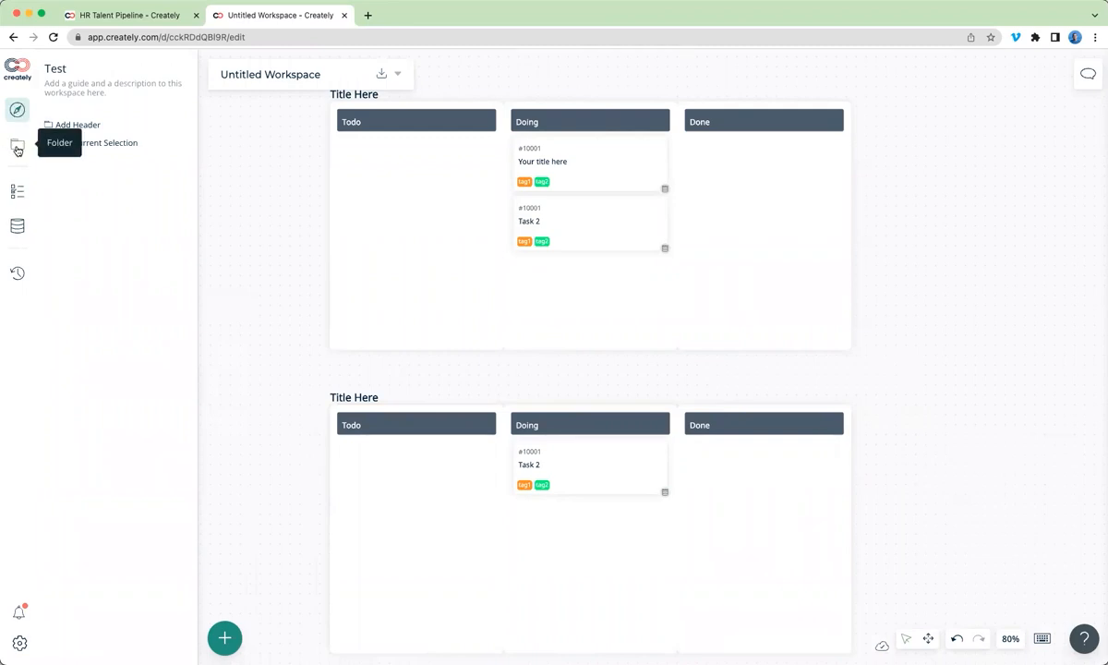
click(16, 148)
scroll(90, 313, down, 10)
scroll(90, 313, down, 5)
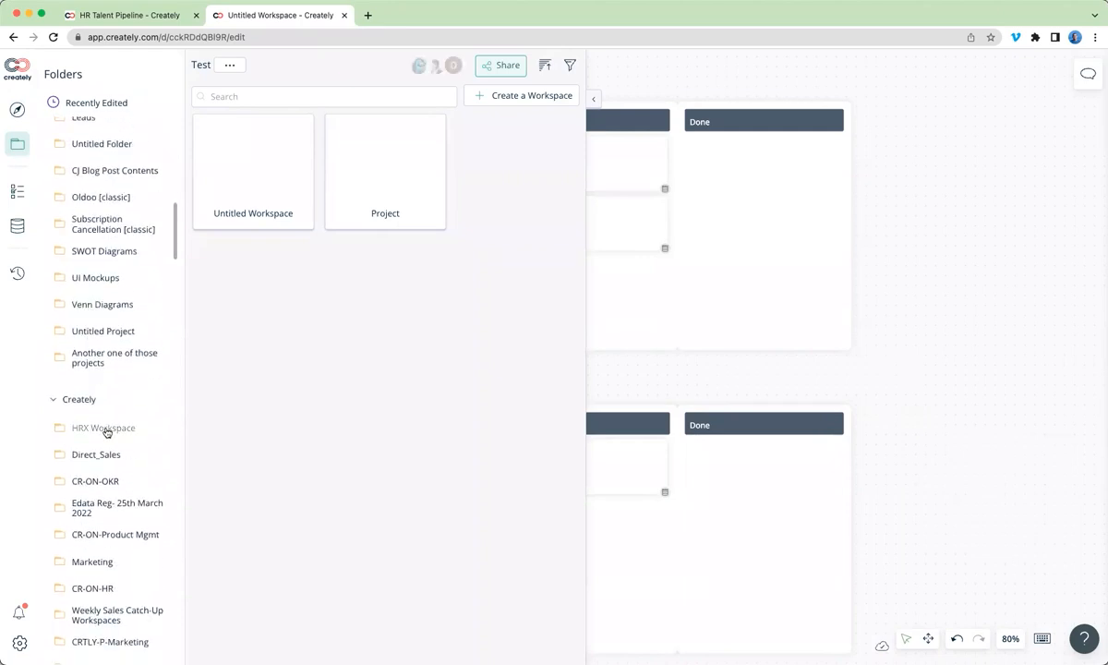
click(103, 429)
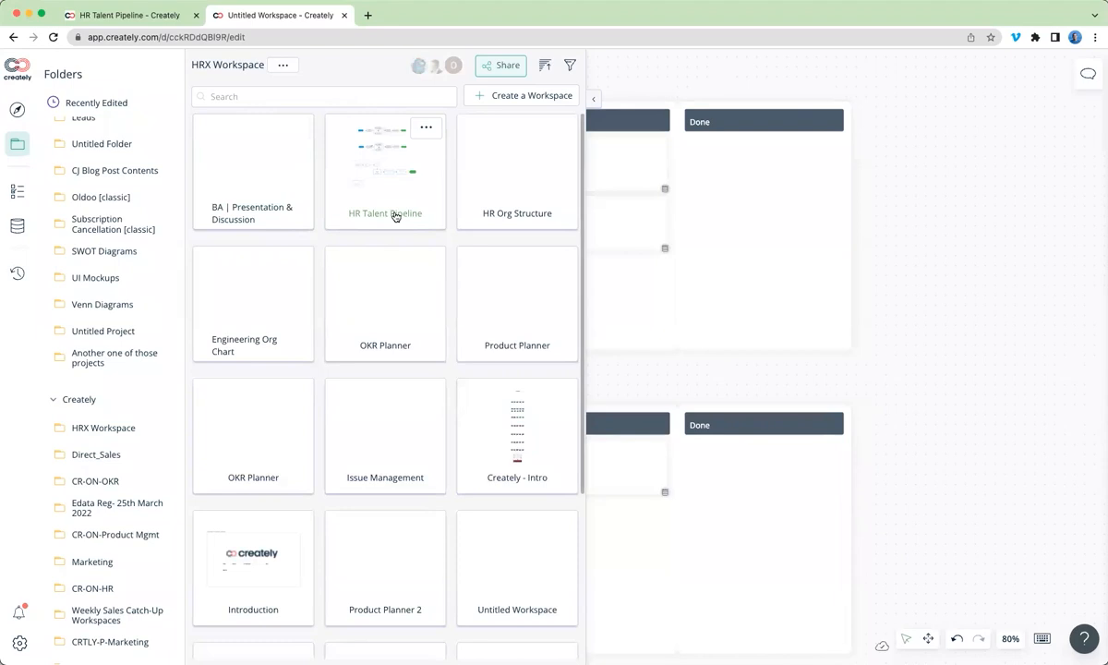
click(246, 610)
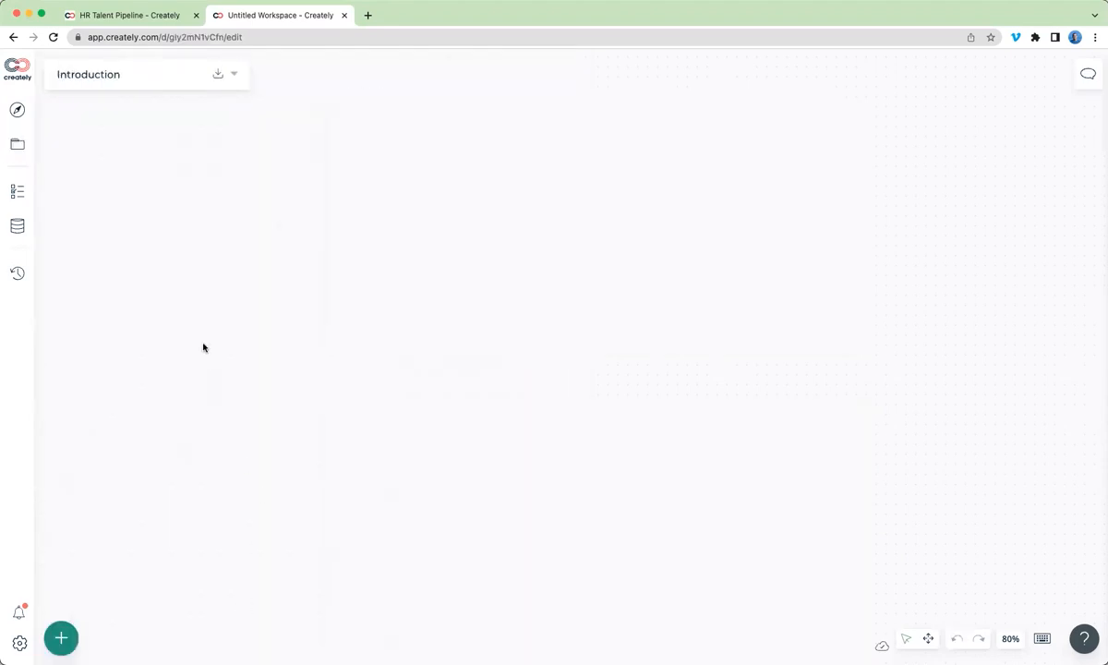